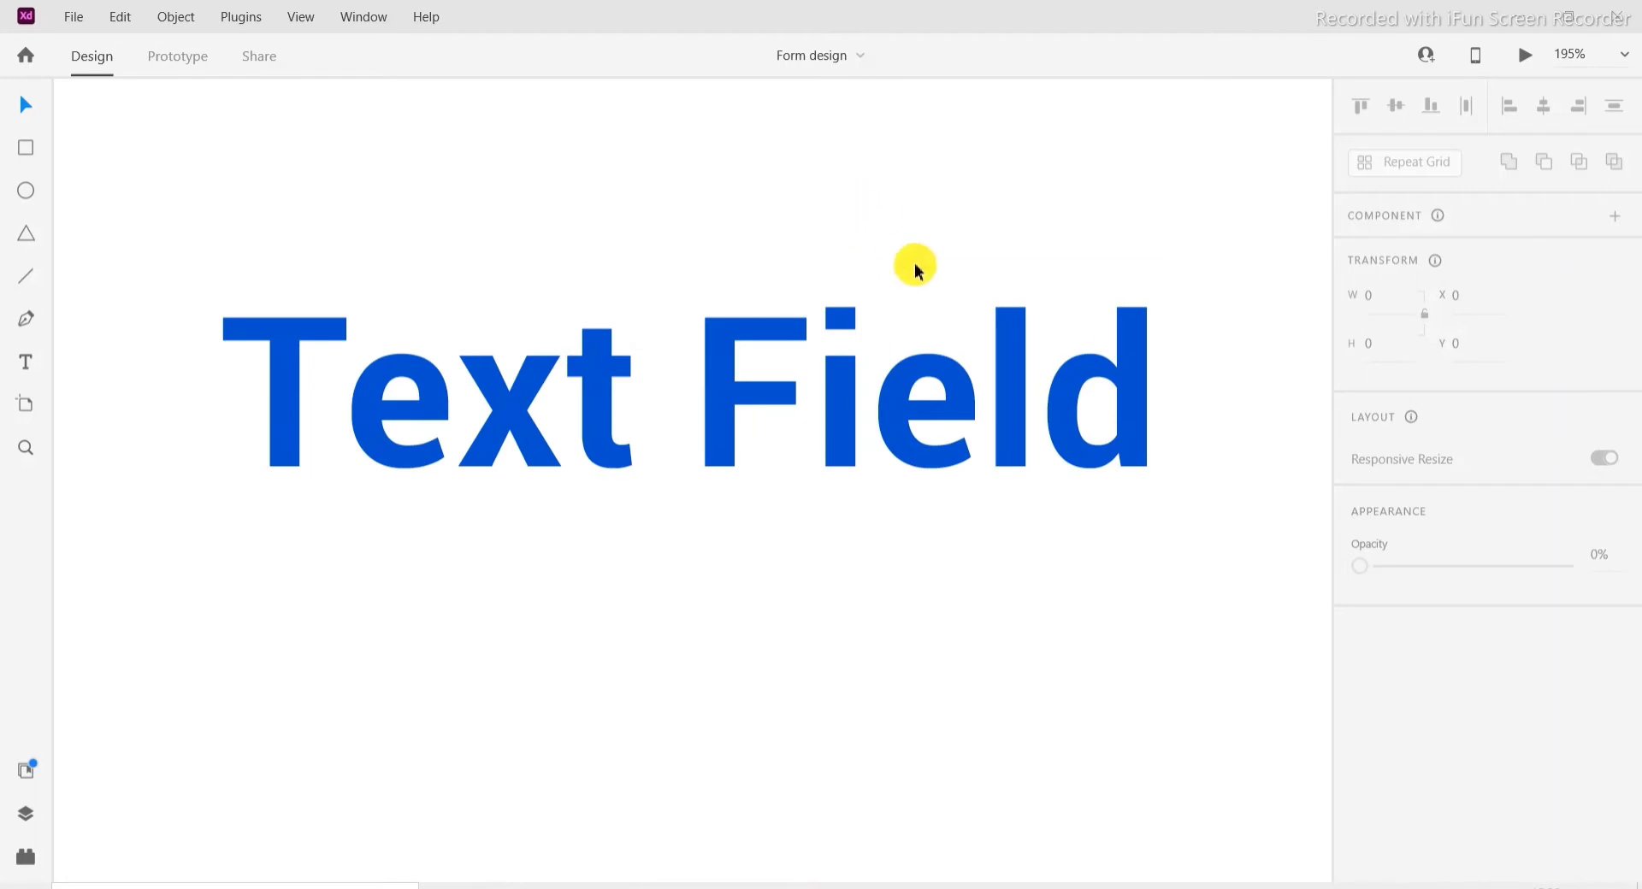
Step: Examine the Text Field artboard's title and its state labels, from Default and Hover through Success and Error
scroll(916, 265, down, 5)
click(817, 275)
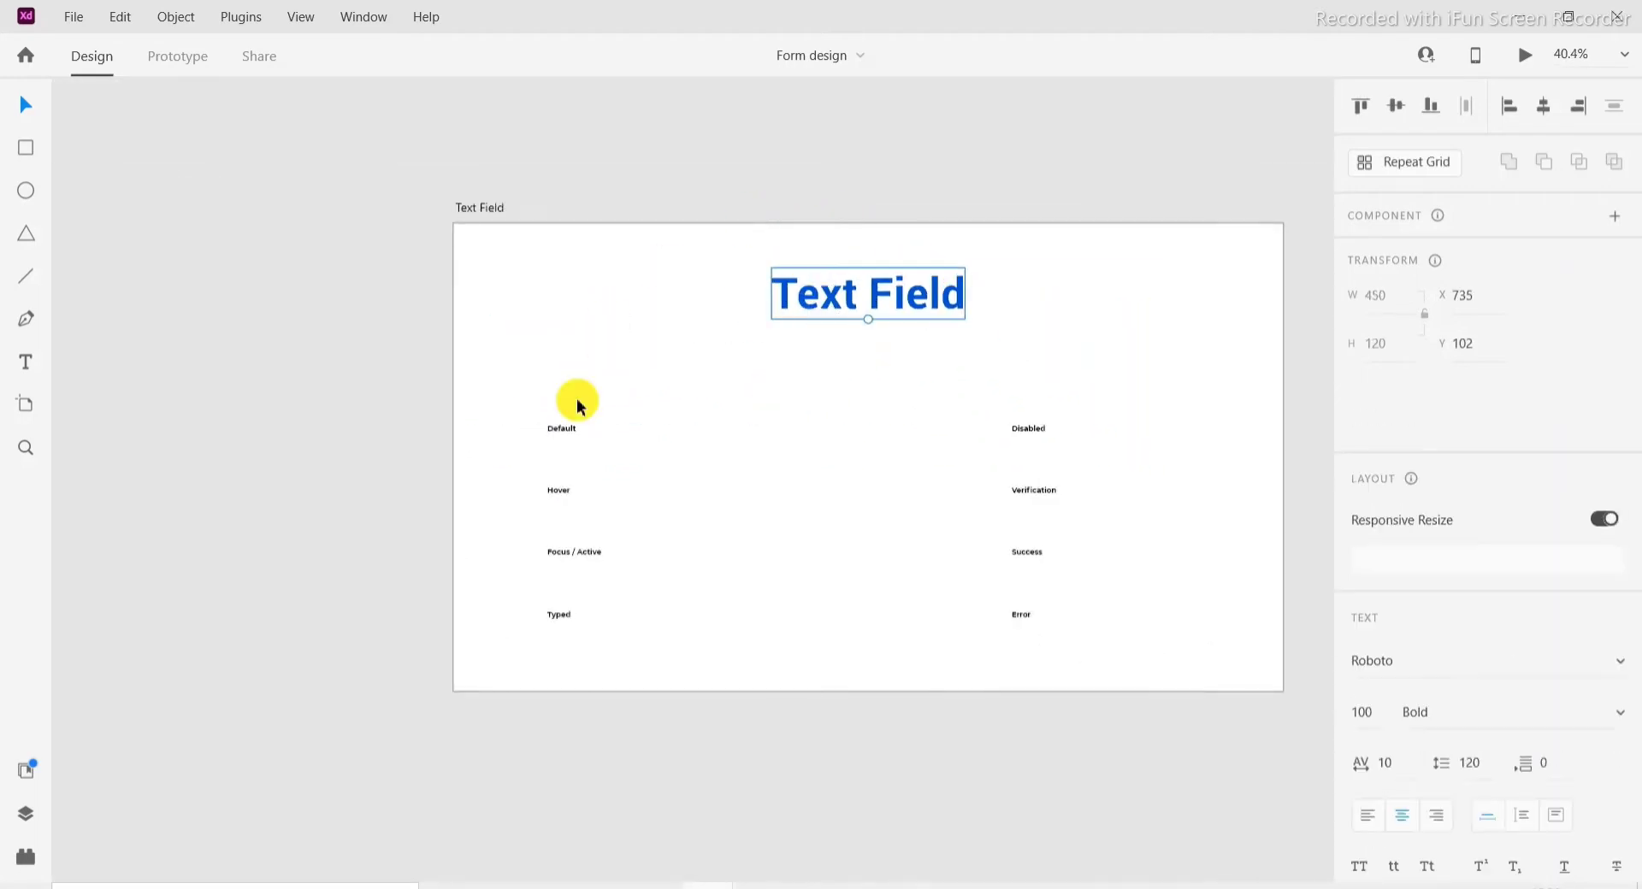
scroll(556, 489, up, 6)
click(202, 280)
drag(1051, 376, 849, 171)
drag(863, 243, 861, 355)
scroll(720, 347, down, 1)
scroll(720, 347, down, 1)
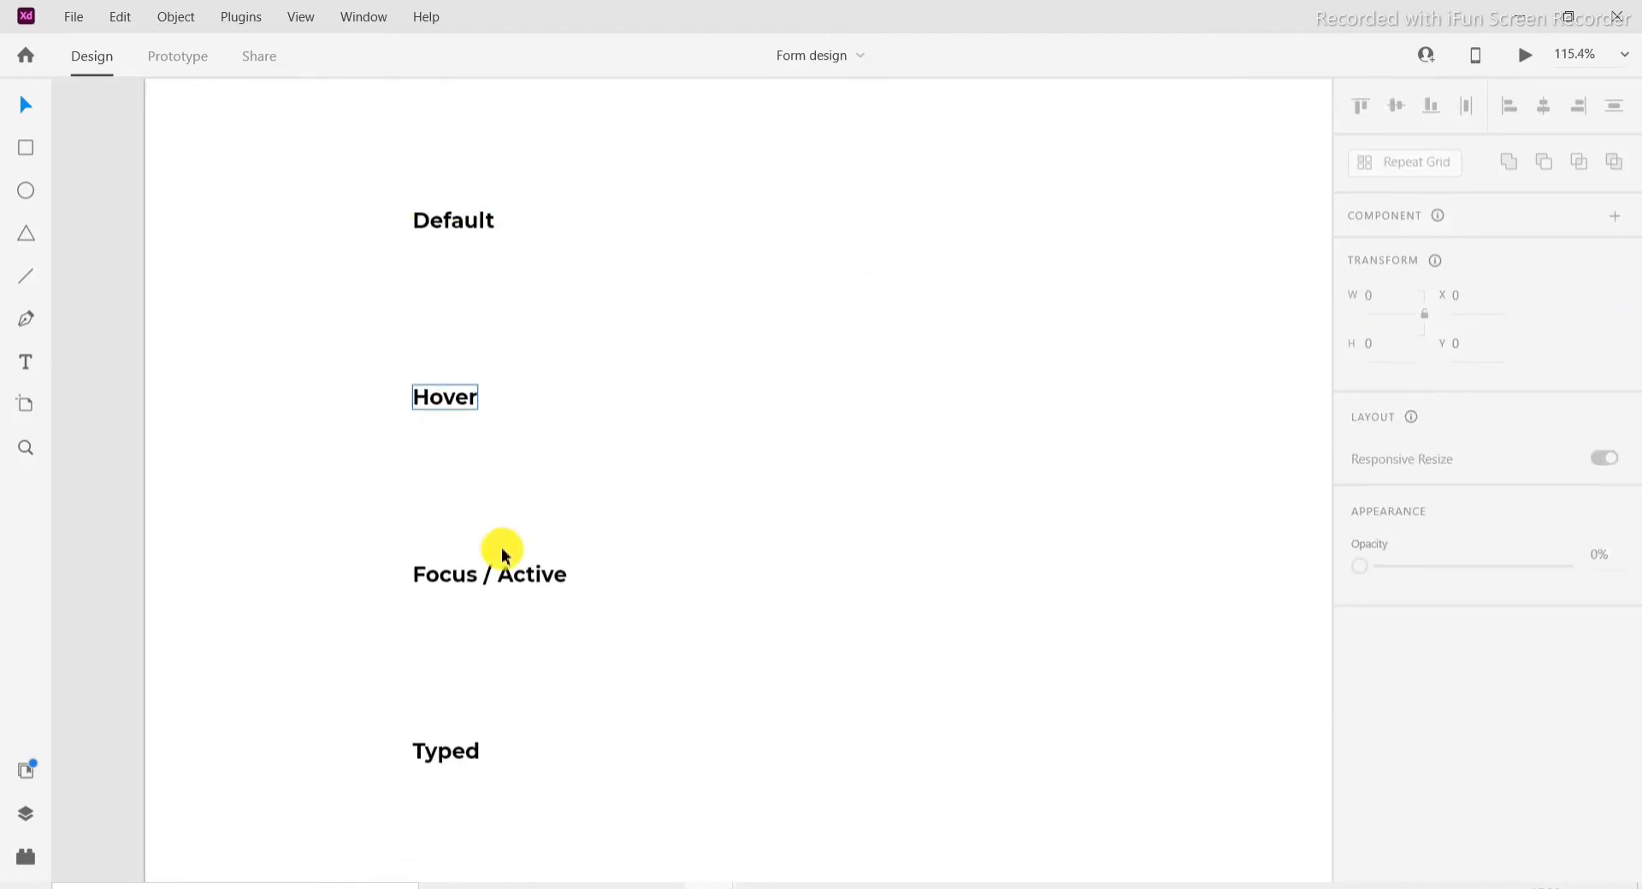
scroll(876, 448, down, 2)
scroll(875, 447, right, 2)
scroll(1049, 286, right, 10)
scroll(304, 377, up, 2)
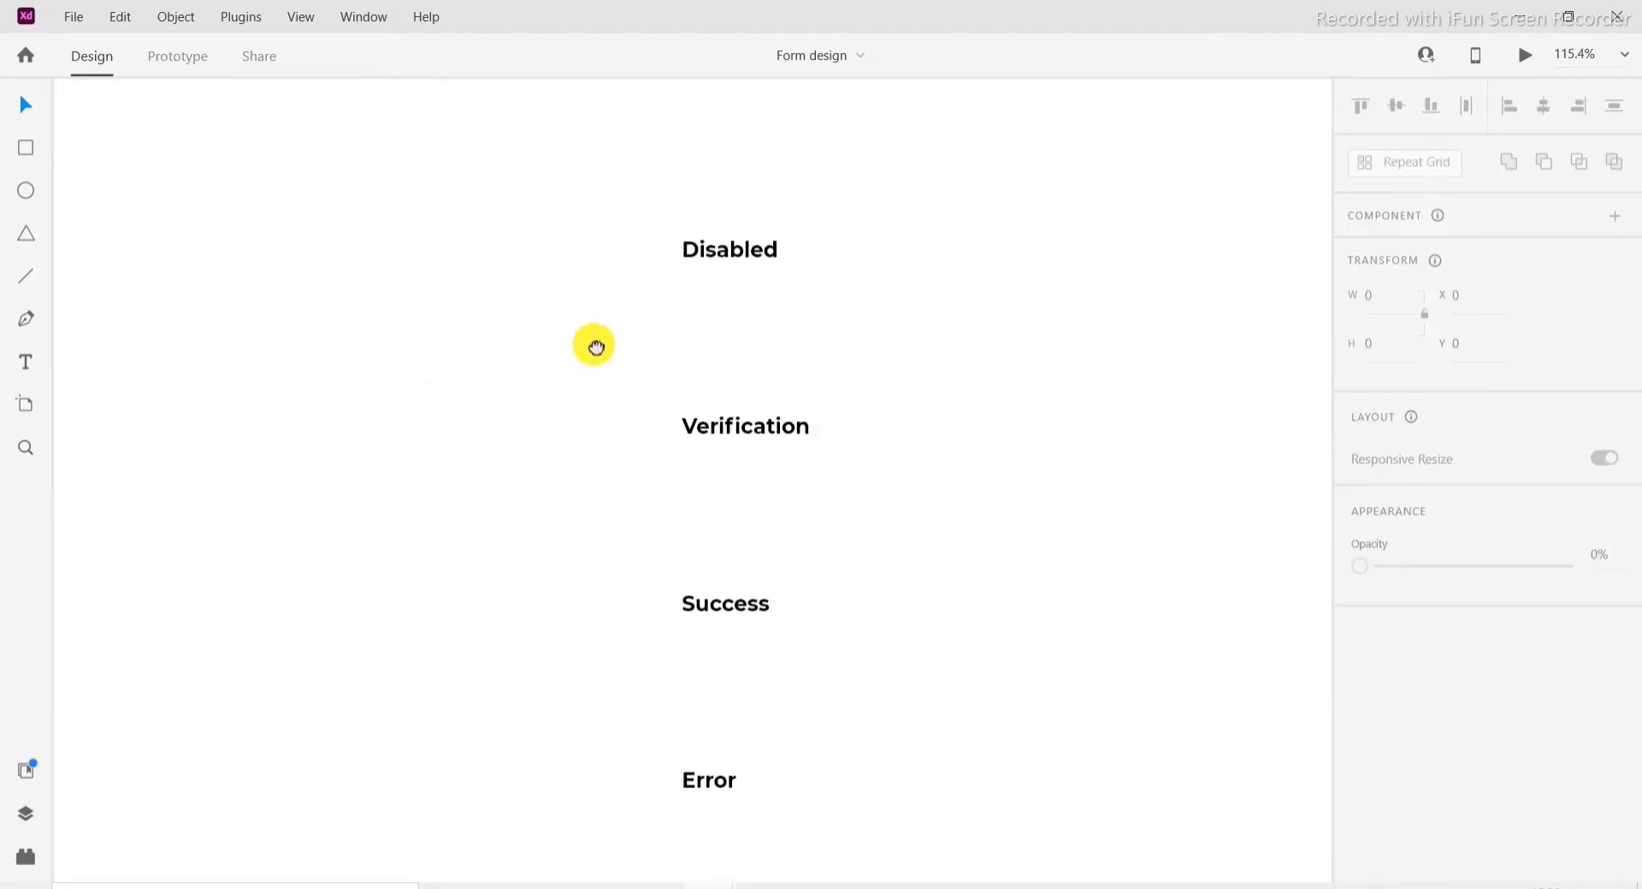
scroll(792, 322, down, 2)
scroll(616, 491, down, 1)
scroll(946, 458, down, 4)
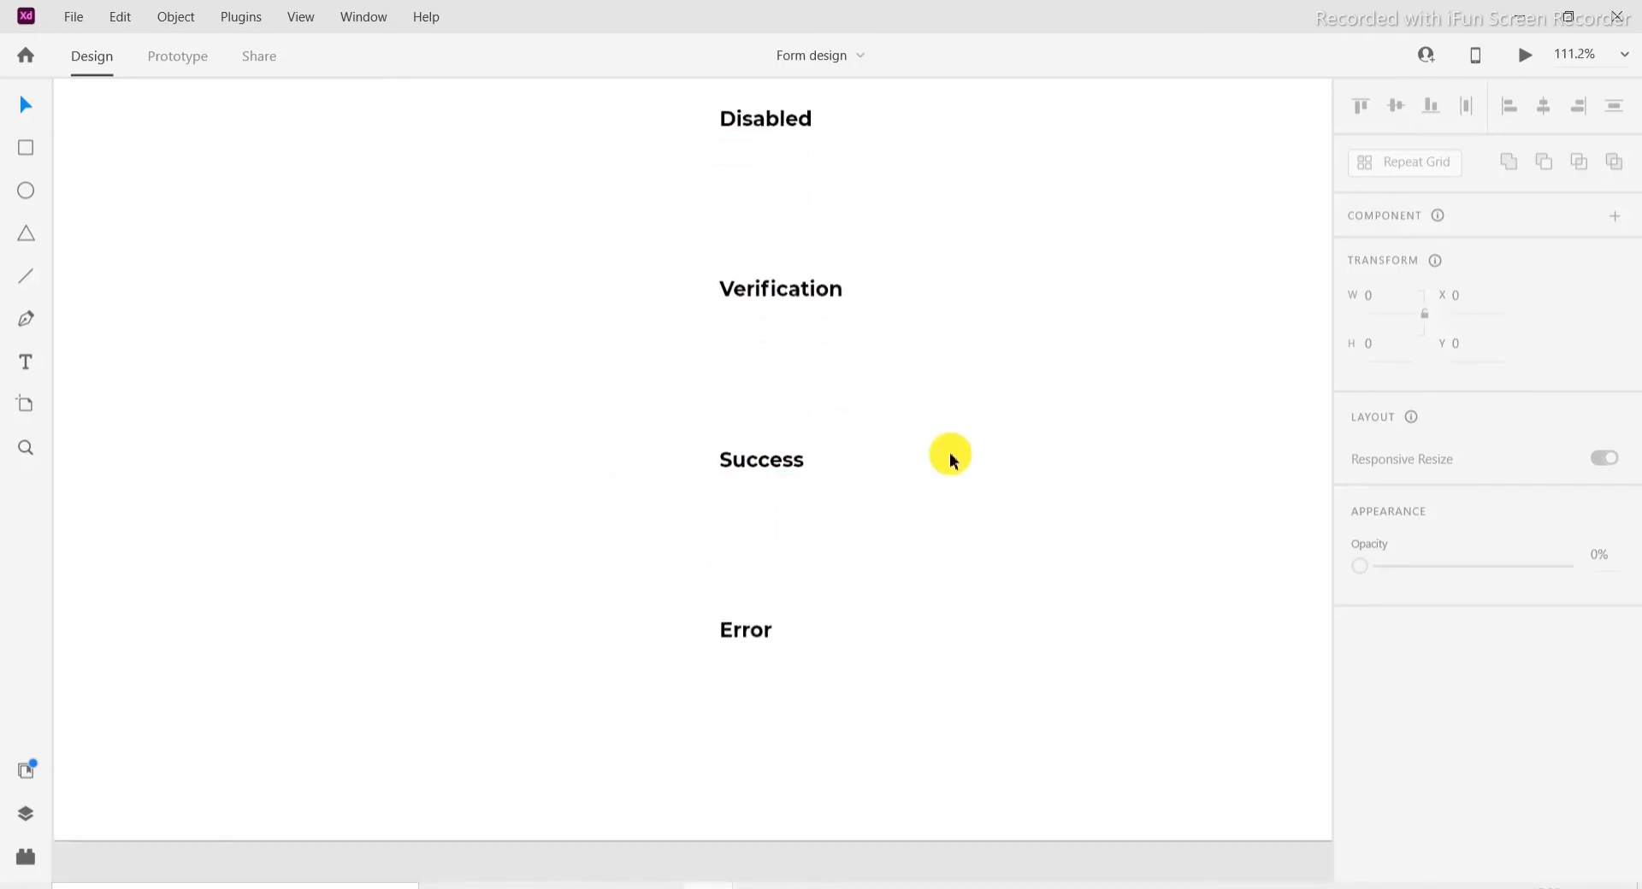
drag(652, 283, 841, 435)
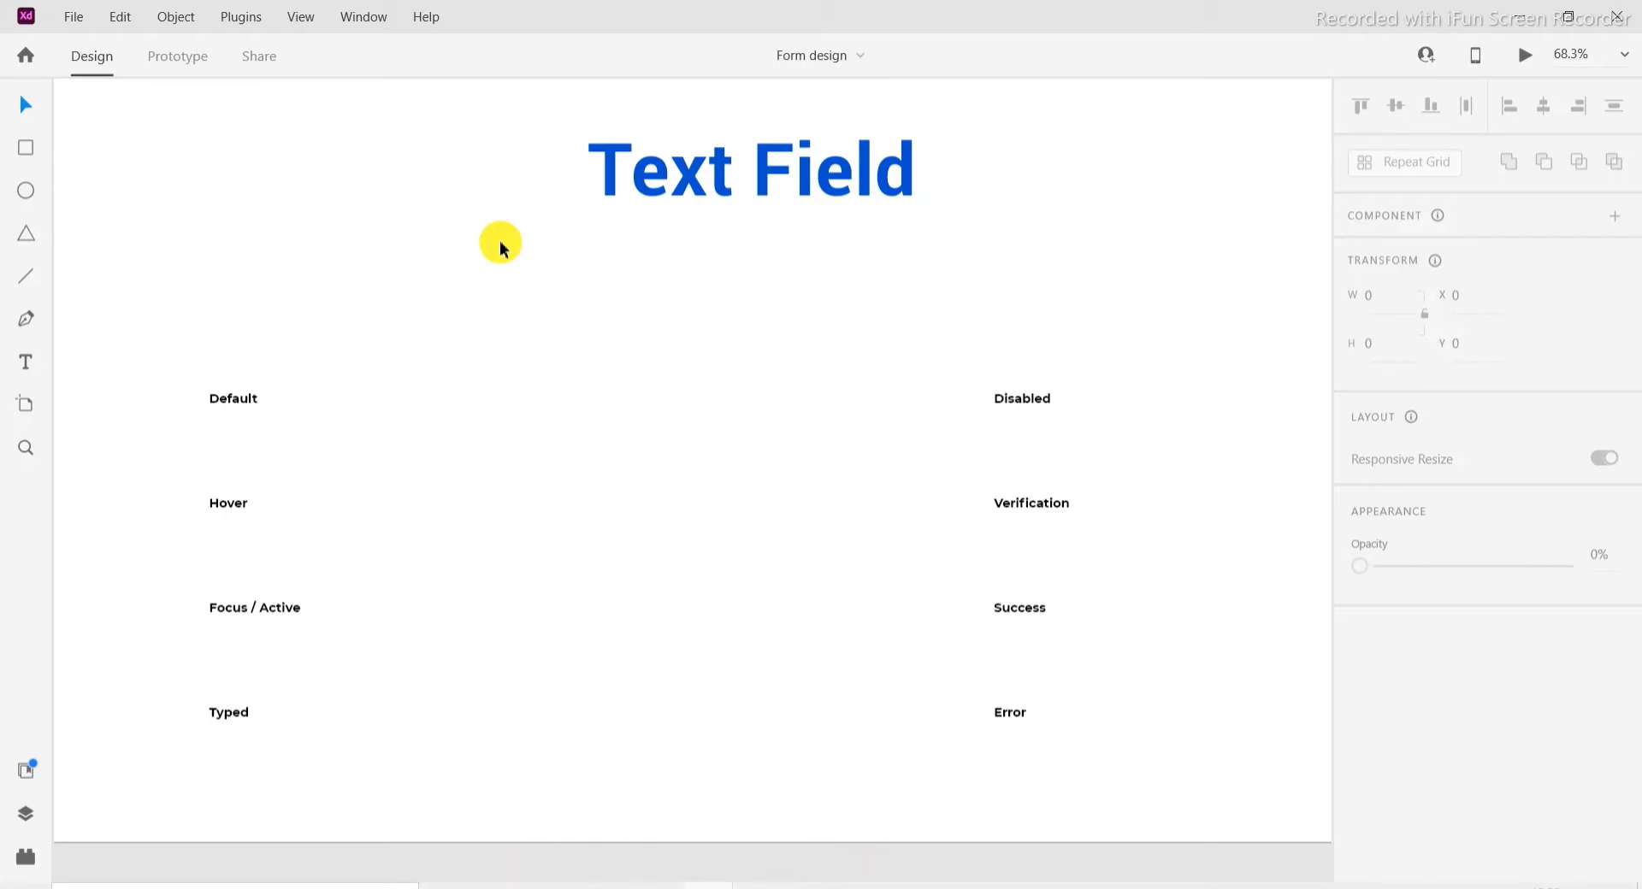
Step: Examine the primary and secondary swatches, with their dark and light variants, on the Color Palette artboard
scroll(655, 453, down, 3)
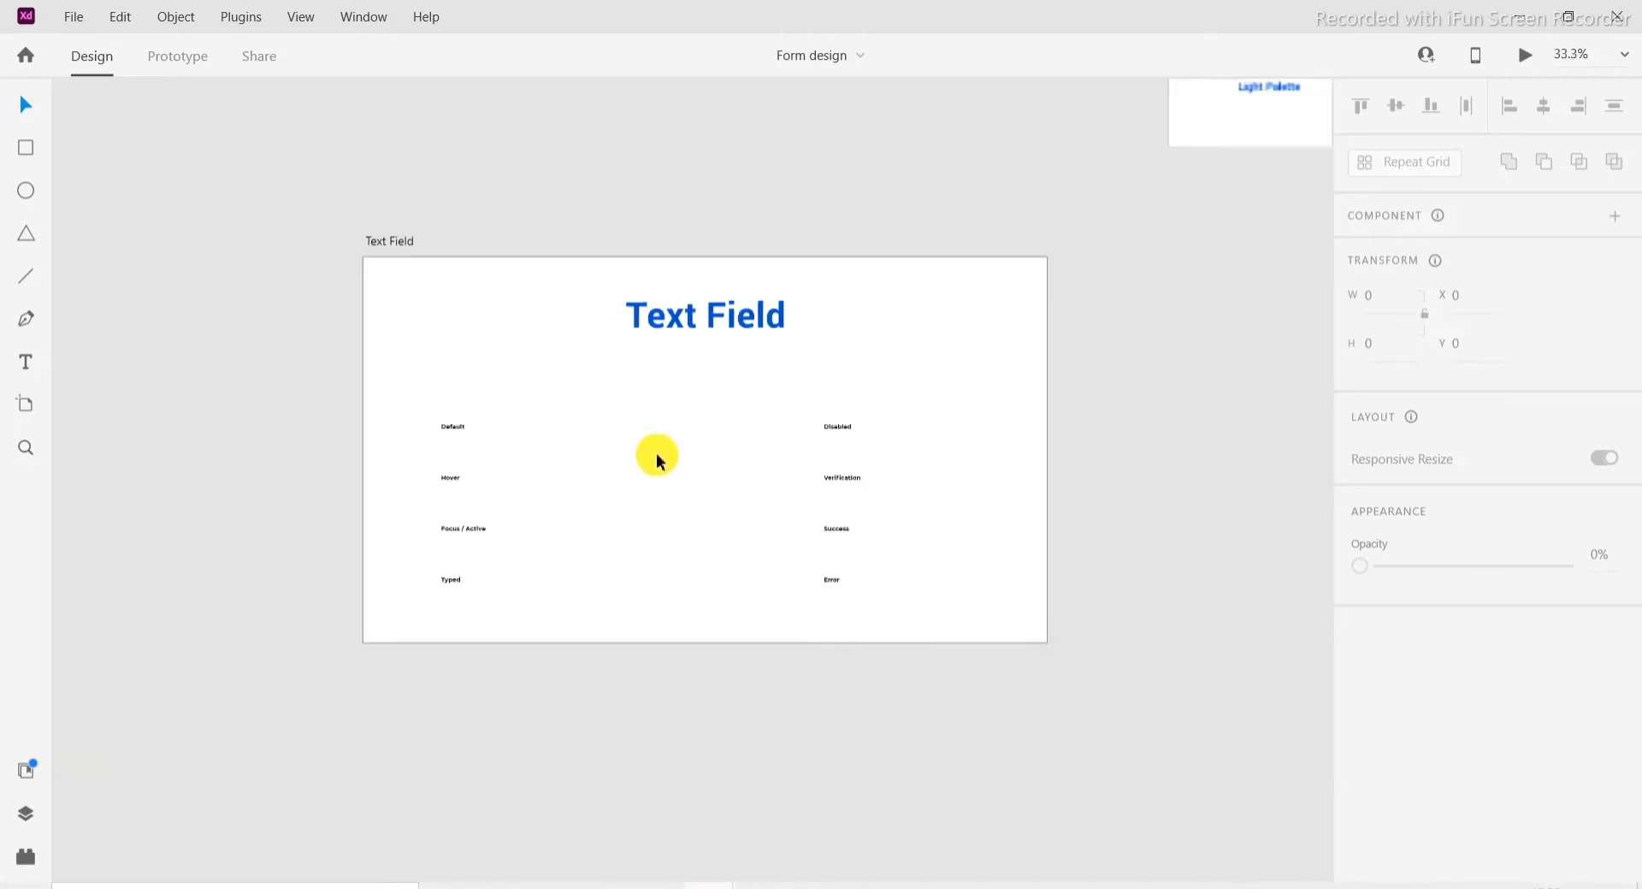
scroll(657, 456, down, 3)
scroll(801, 204, up, 1)
drag(836, 176, 622, 195)
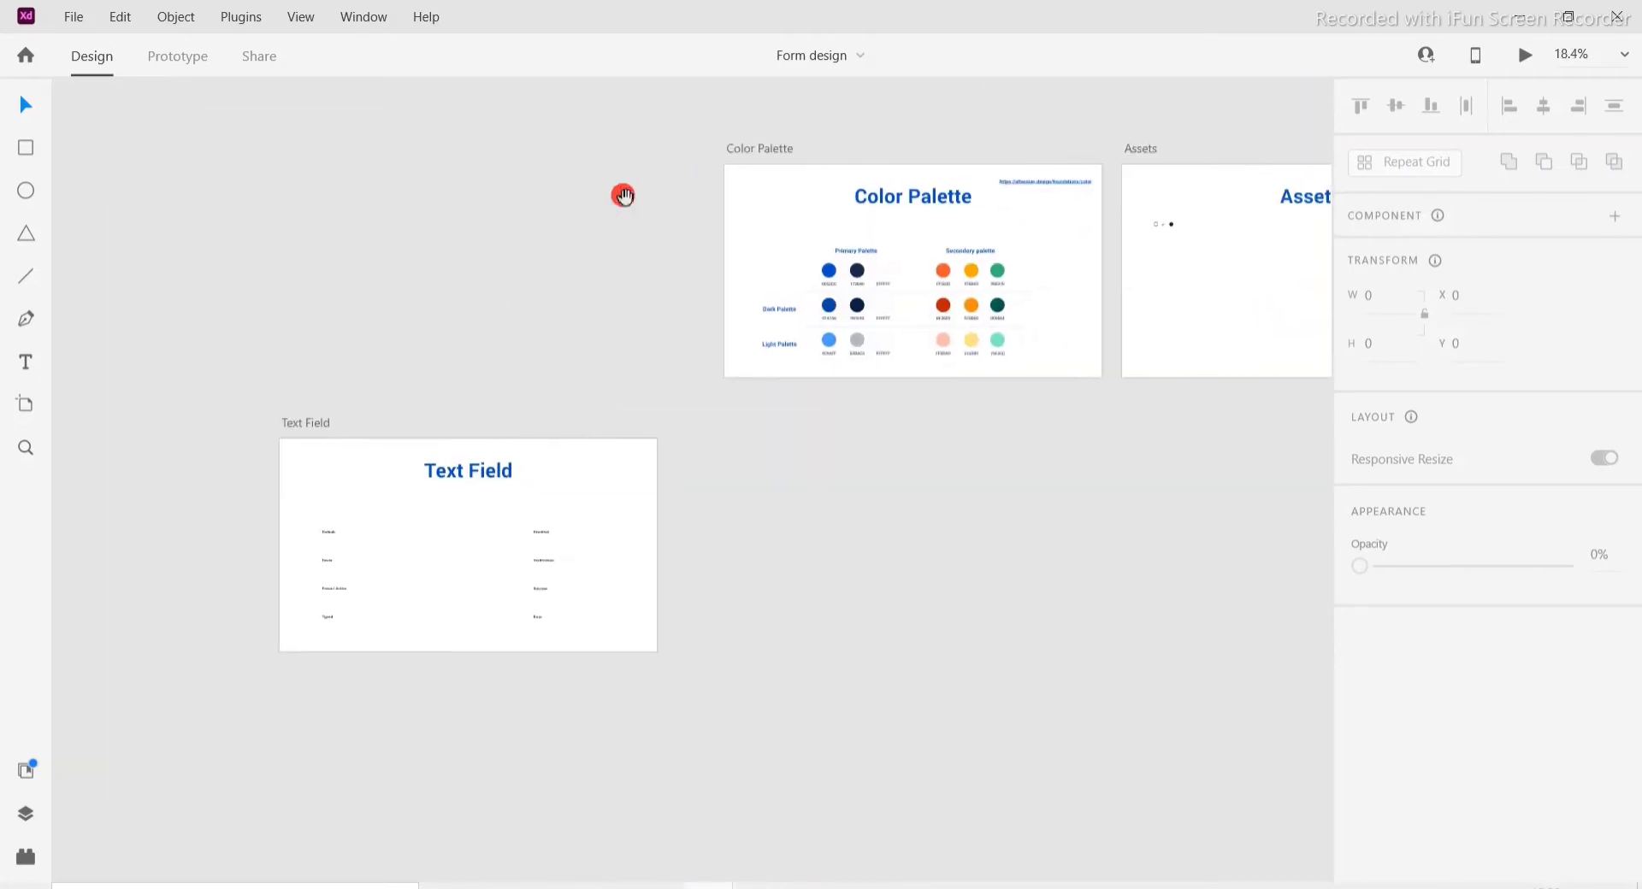
drag(1030, 117, 931, 132)
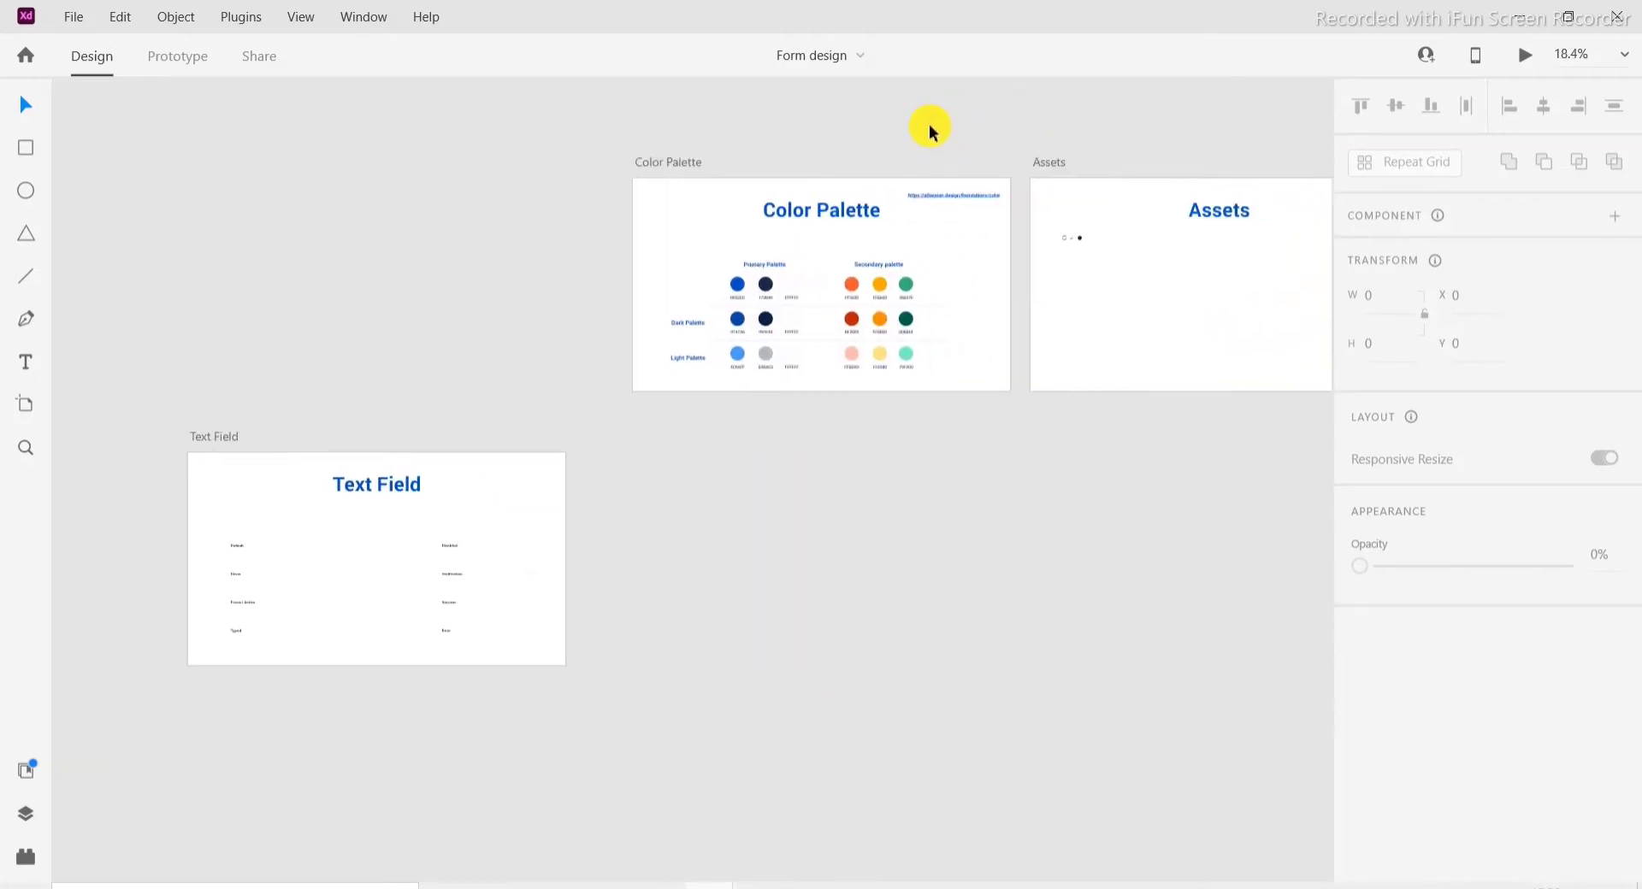
scroll(938, 222, up, 5)
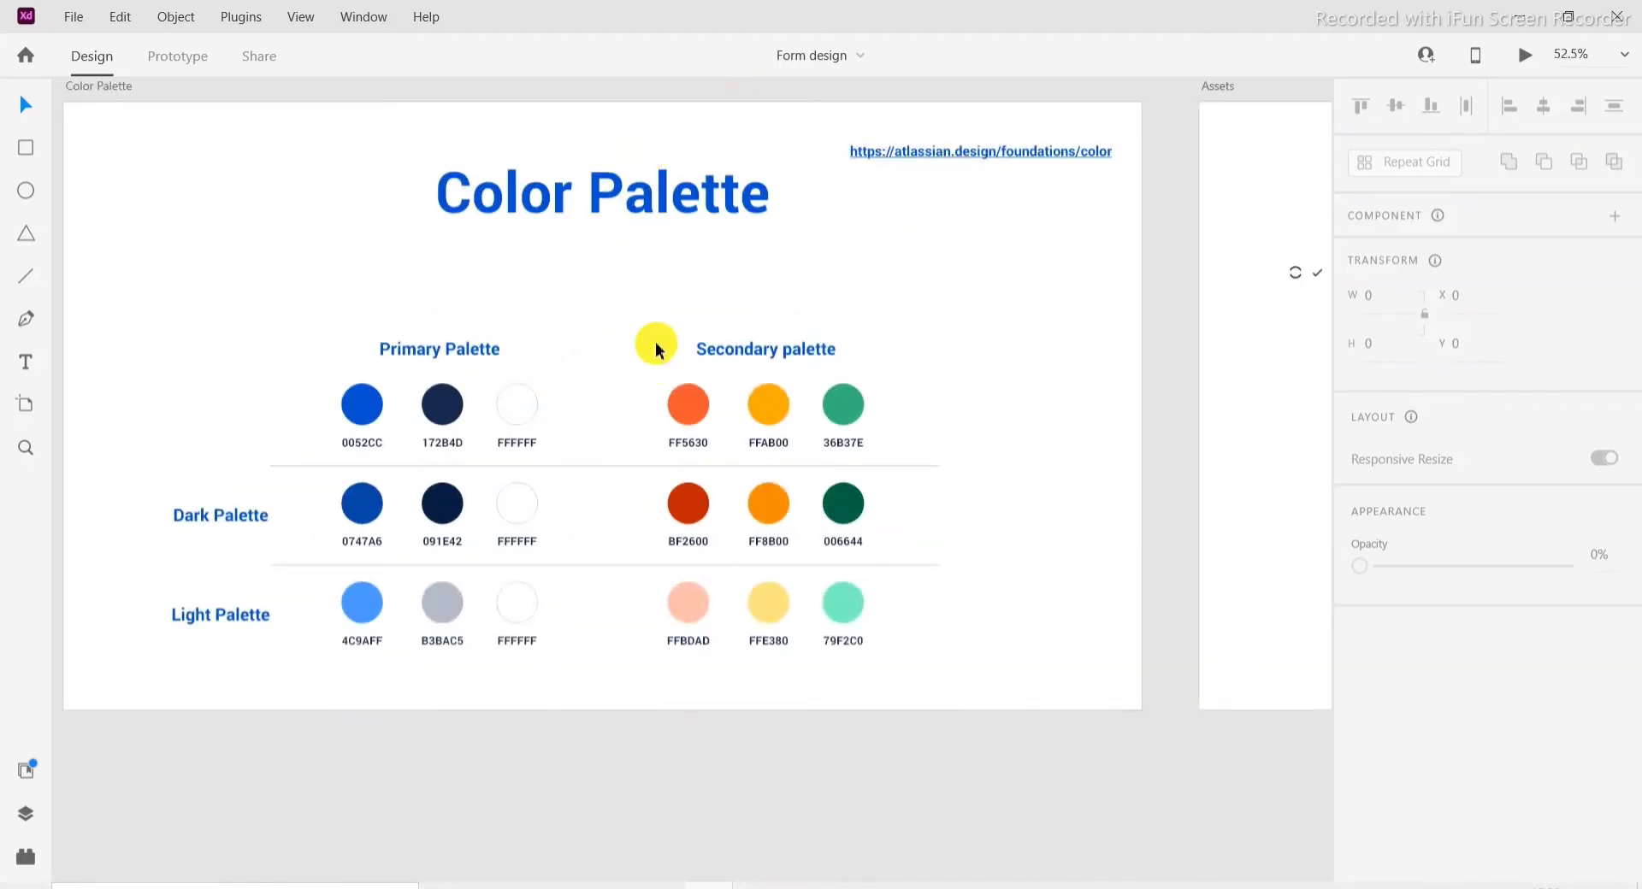
drag(618, 226, 861, 252)
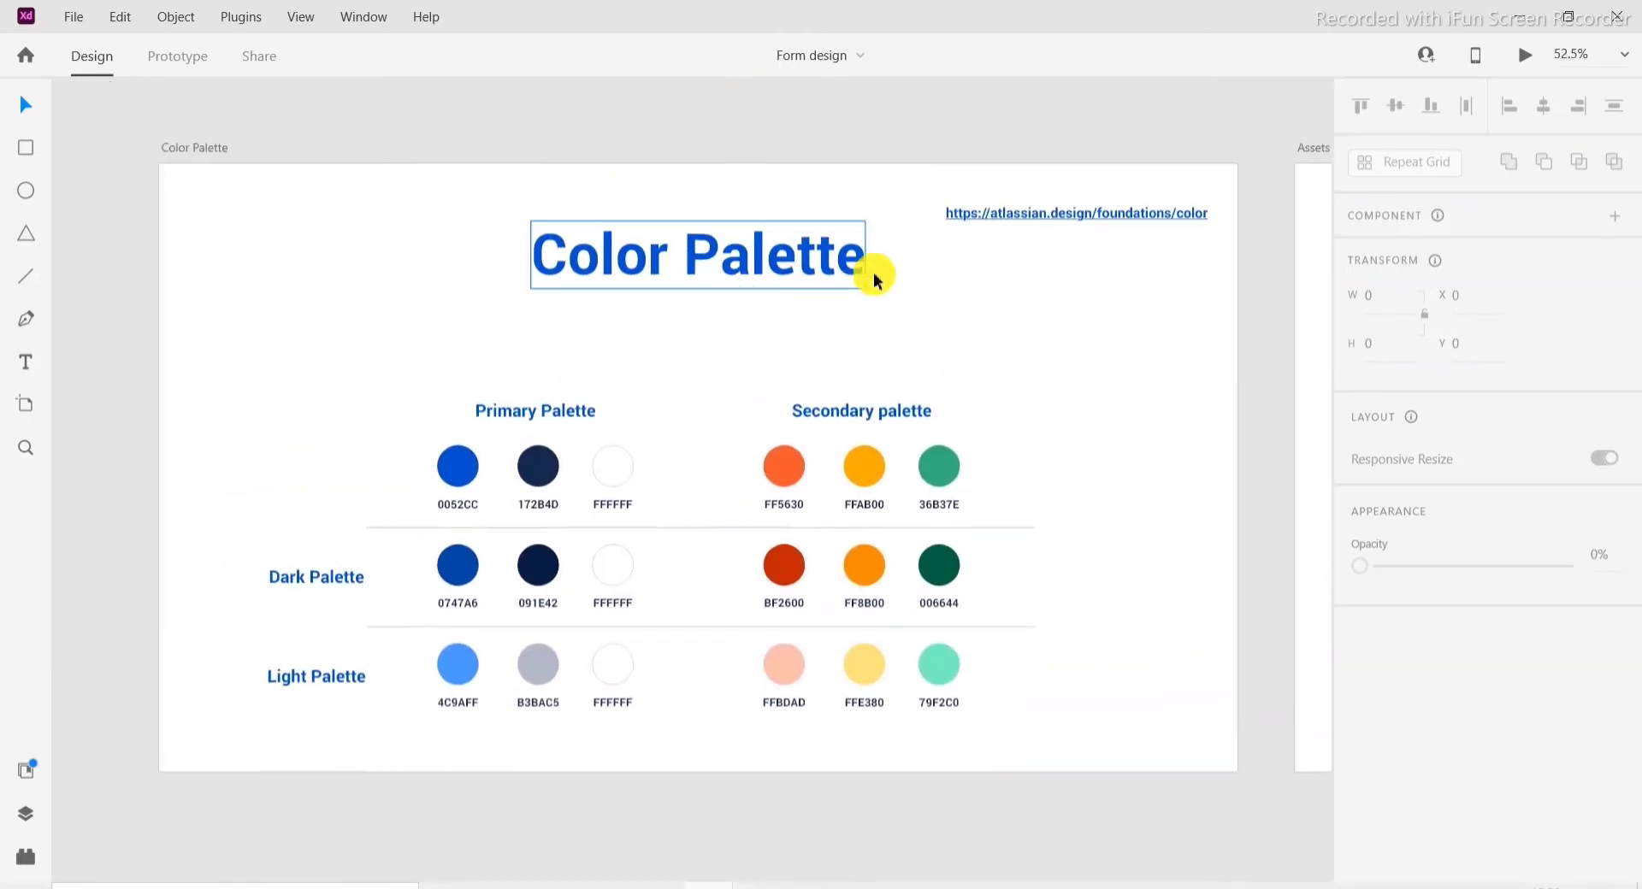
scroll(869, 275, up, 3)
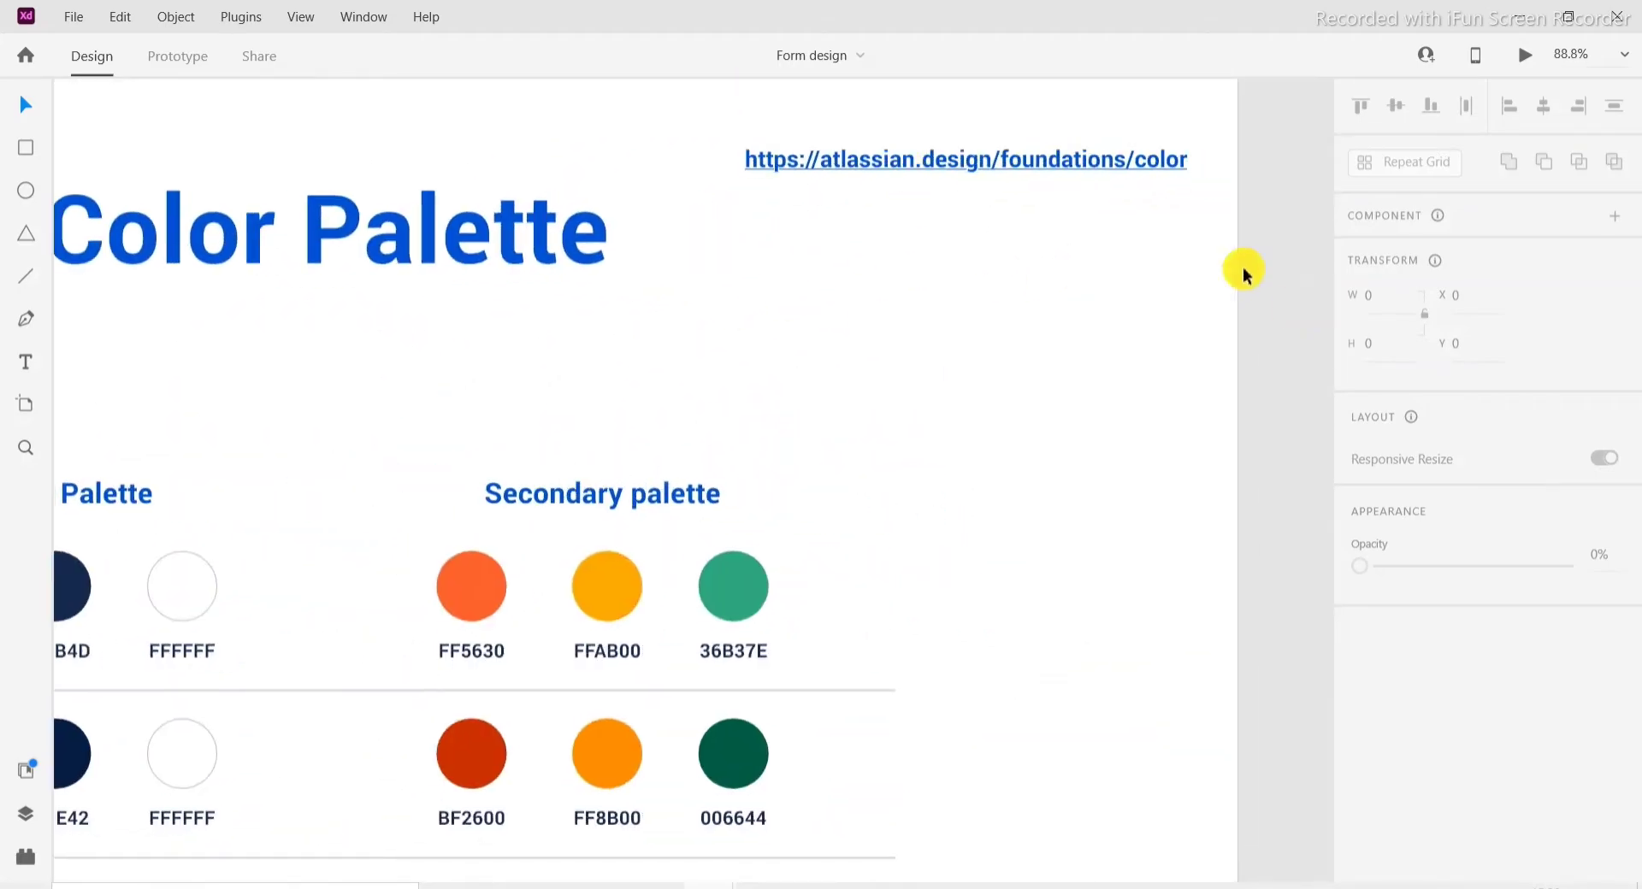
scroll(454, 369, down, 1)
drag(386, 331, 565, 154)
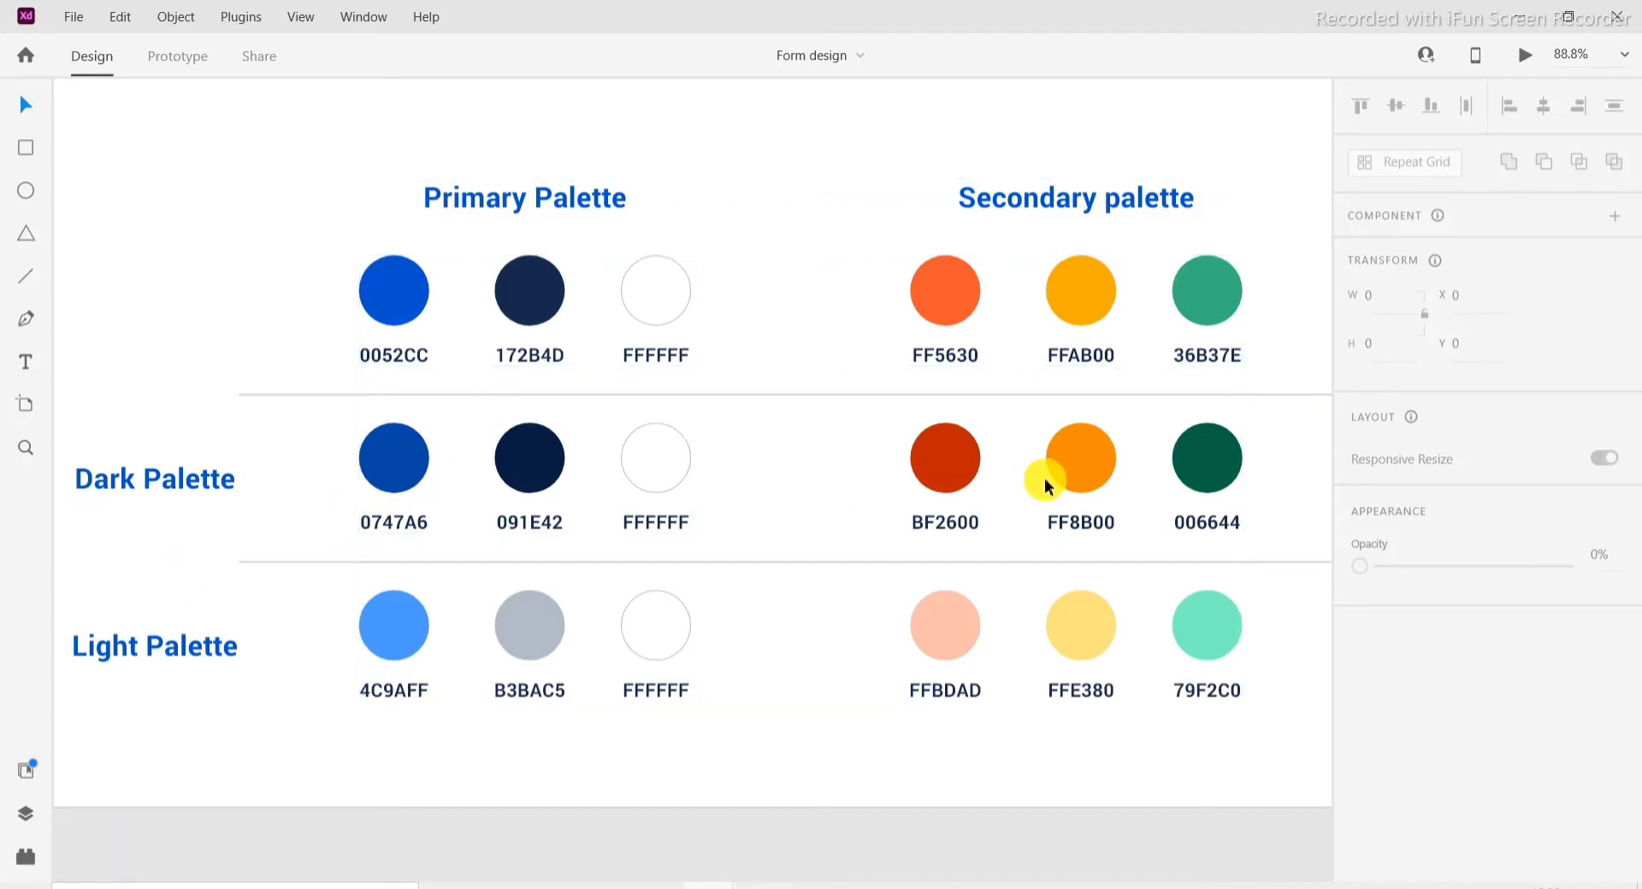
scroll(384, 506, down, 1)
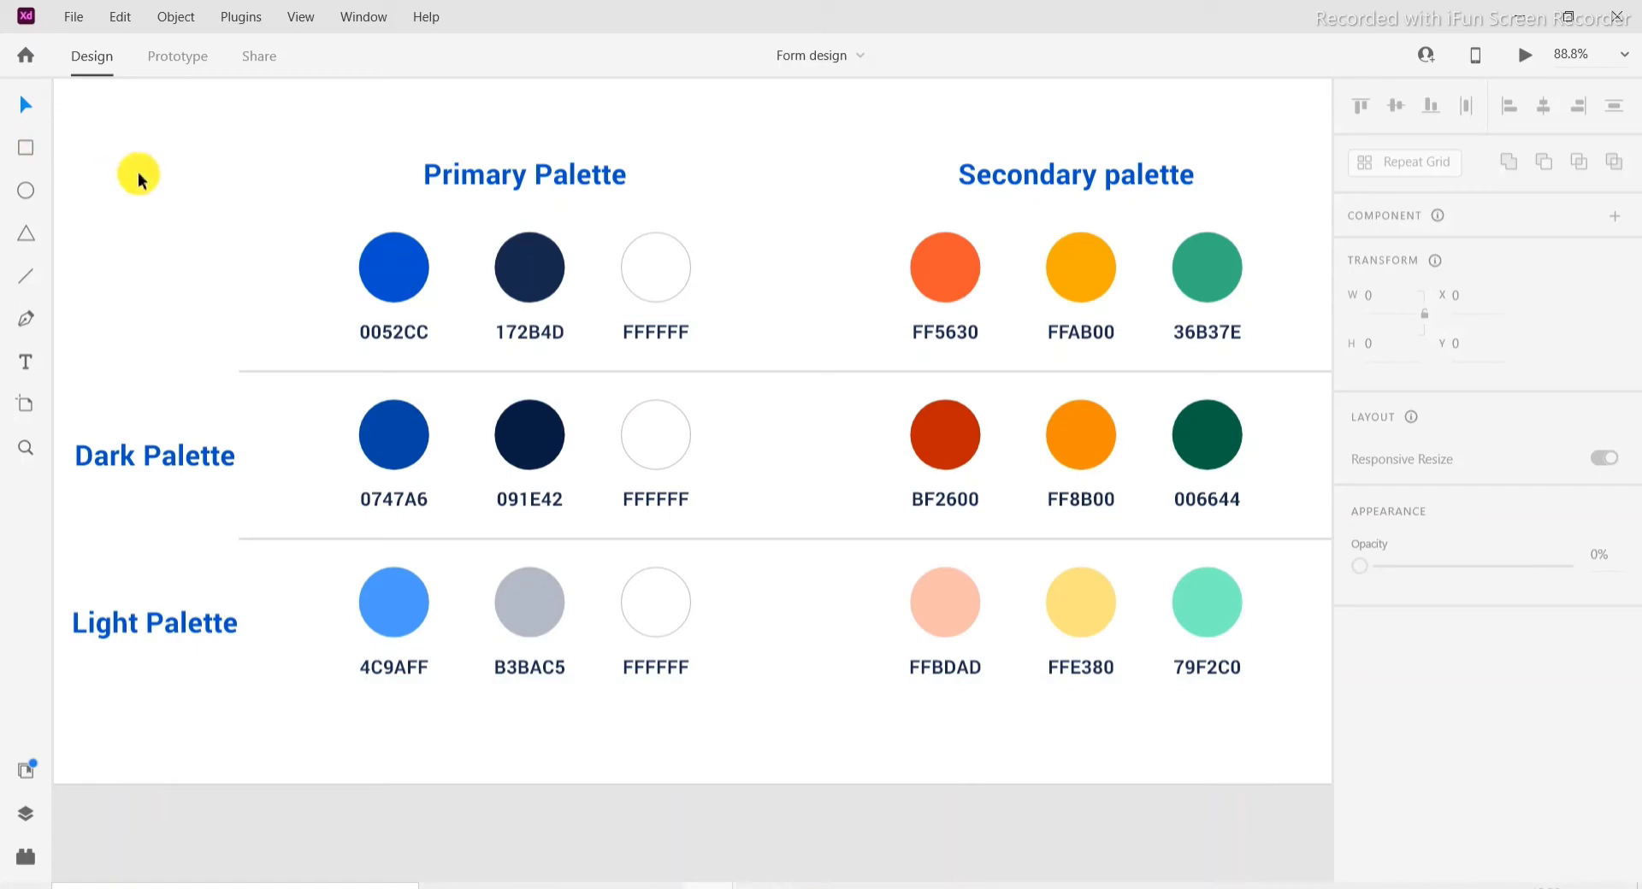
scroll(366, 309, down, 8)
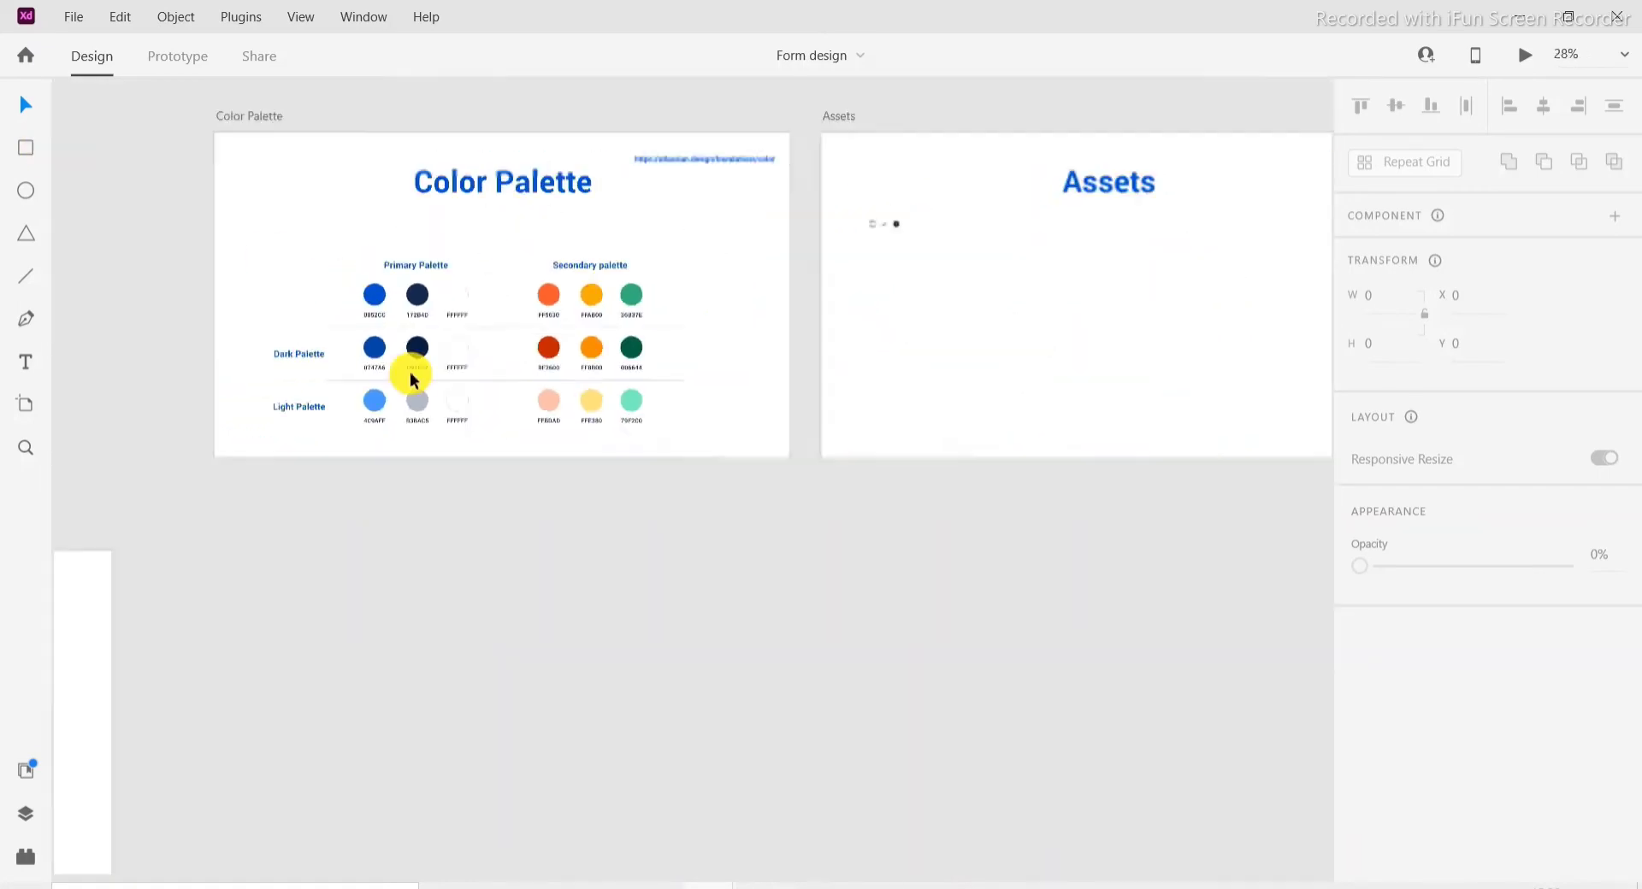
Step: Check the fill color and saved swatches of the 0052CC circle in the Primary Palette
scroll(488, 337, left, 2)
scroll(488, 337, up, 8)
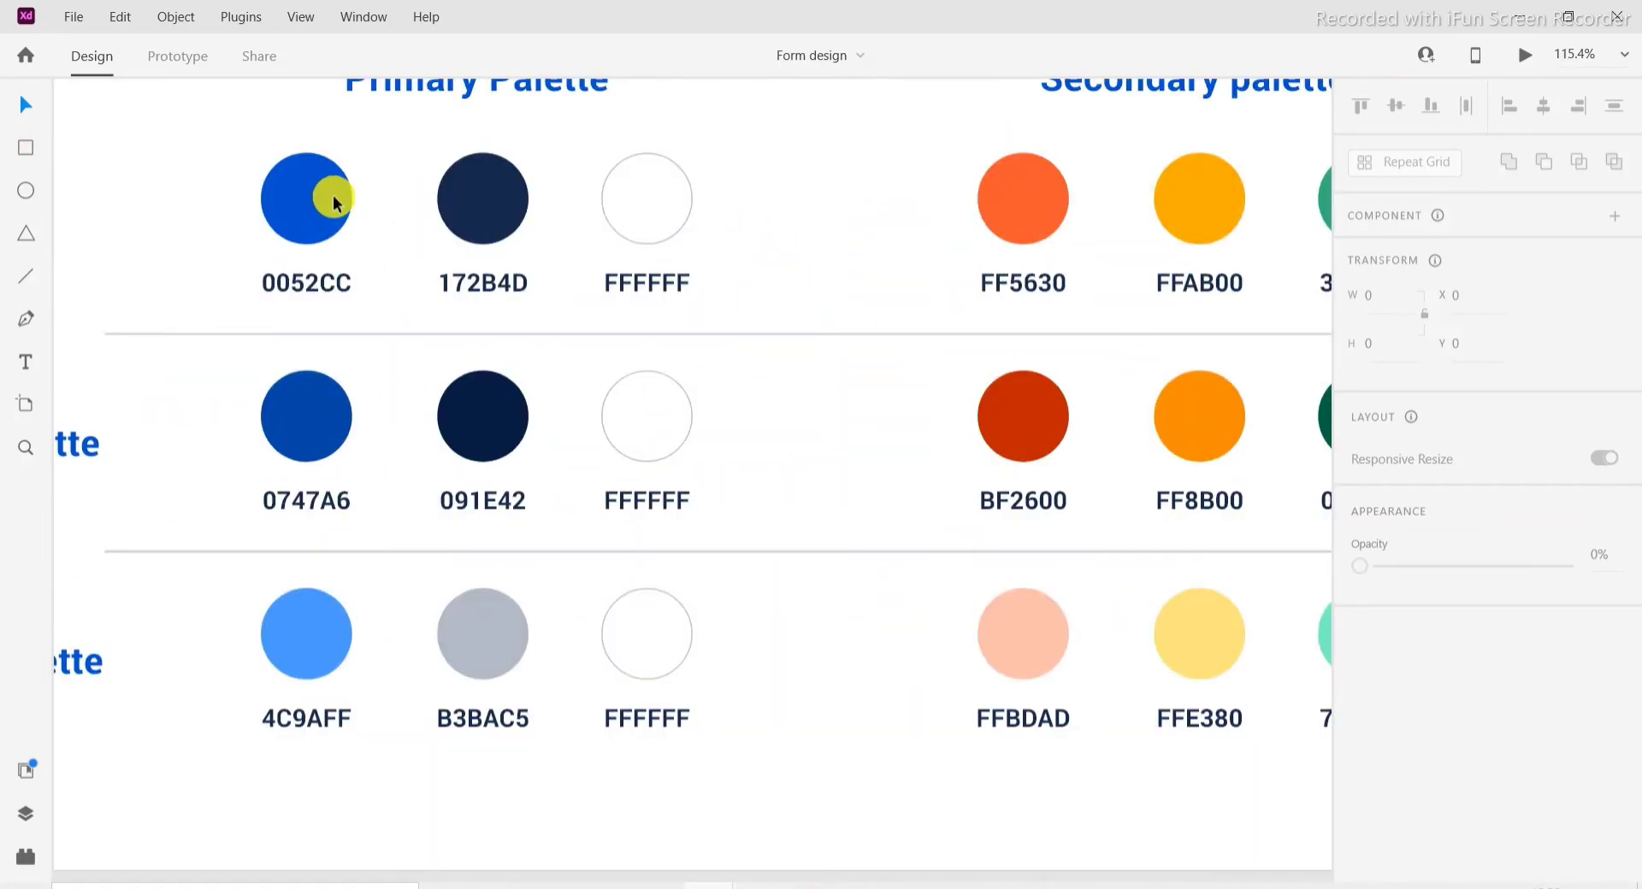
click(330, 198)
click(1401, 652)
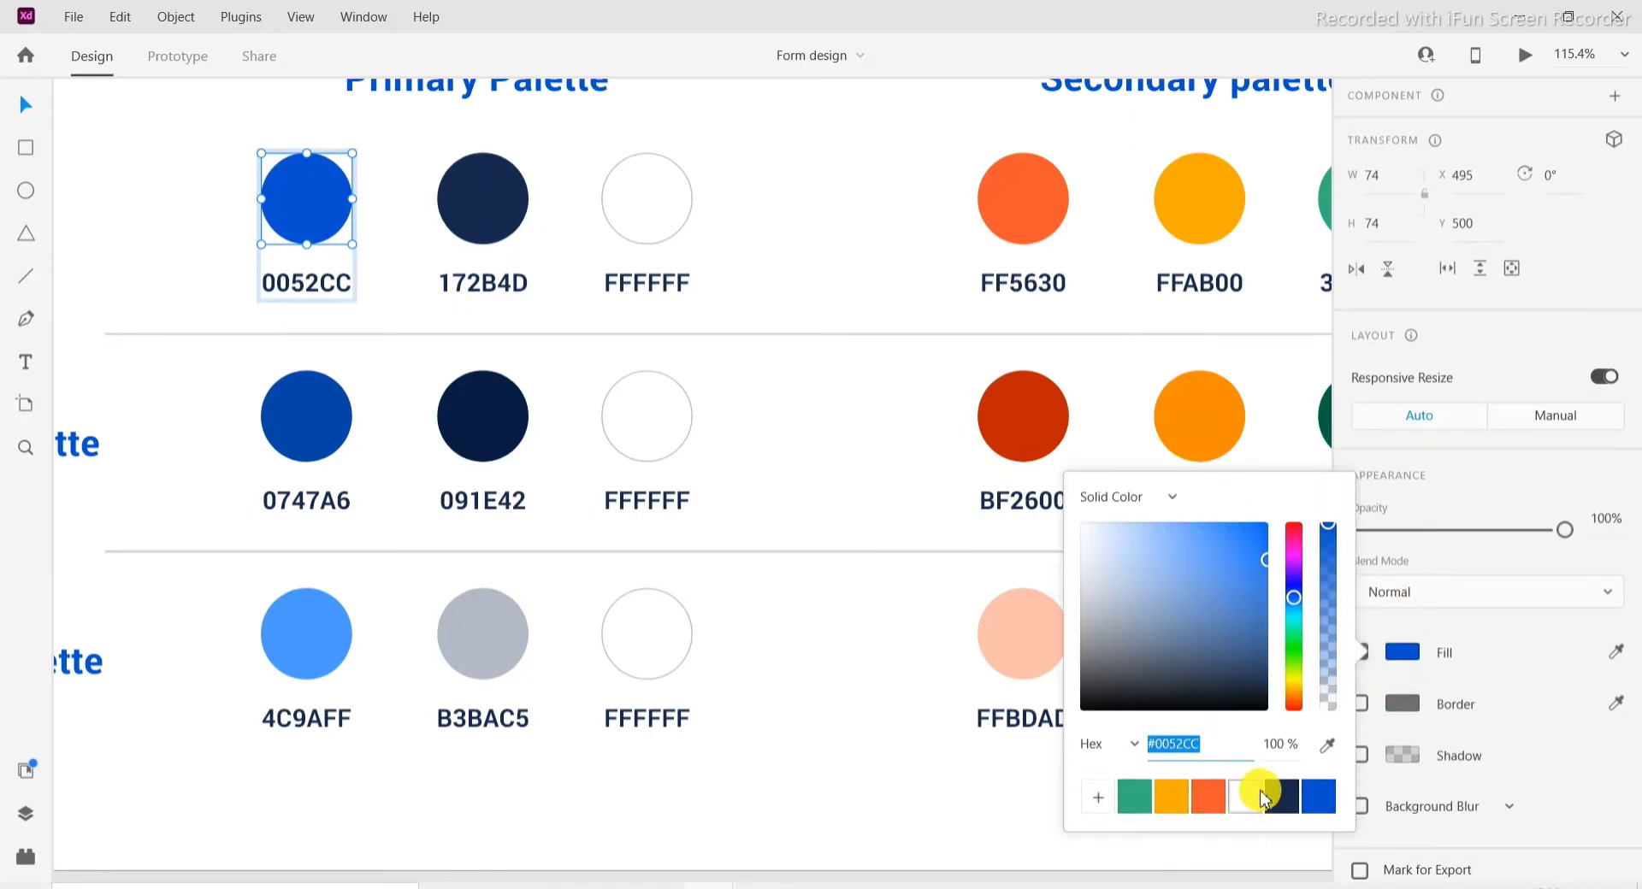
key(Escape)
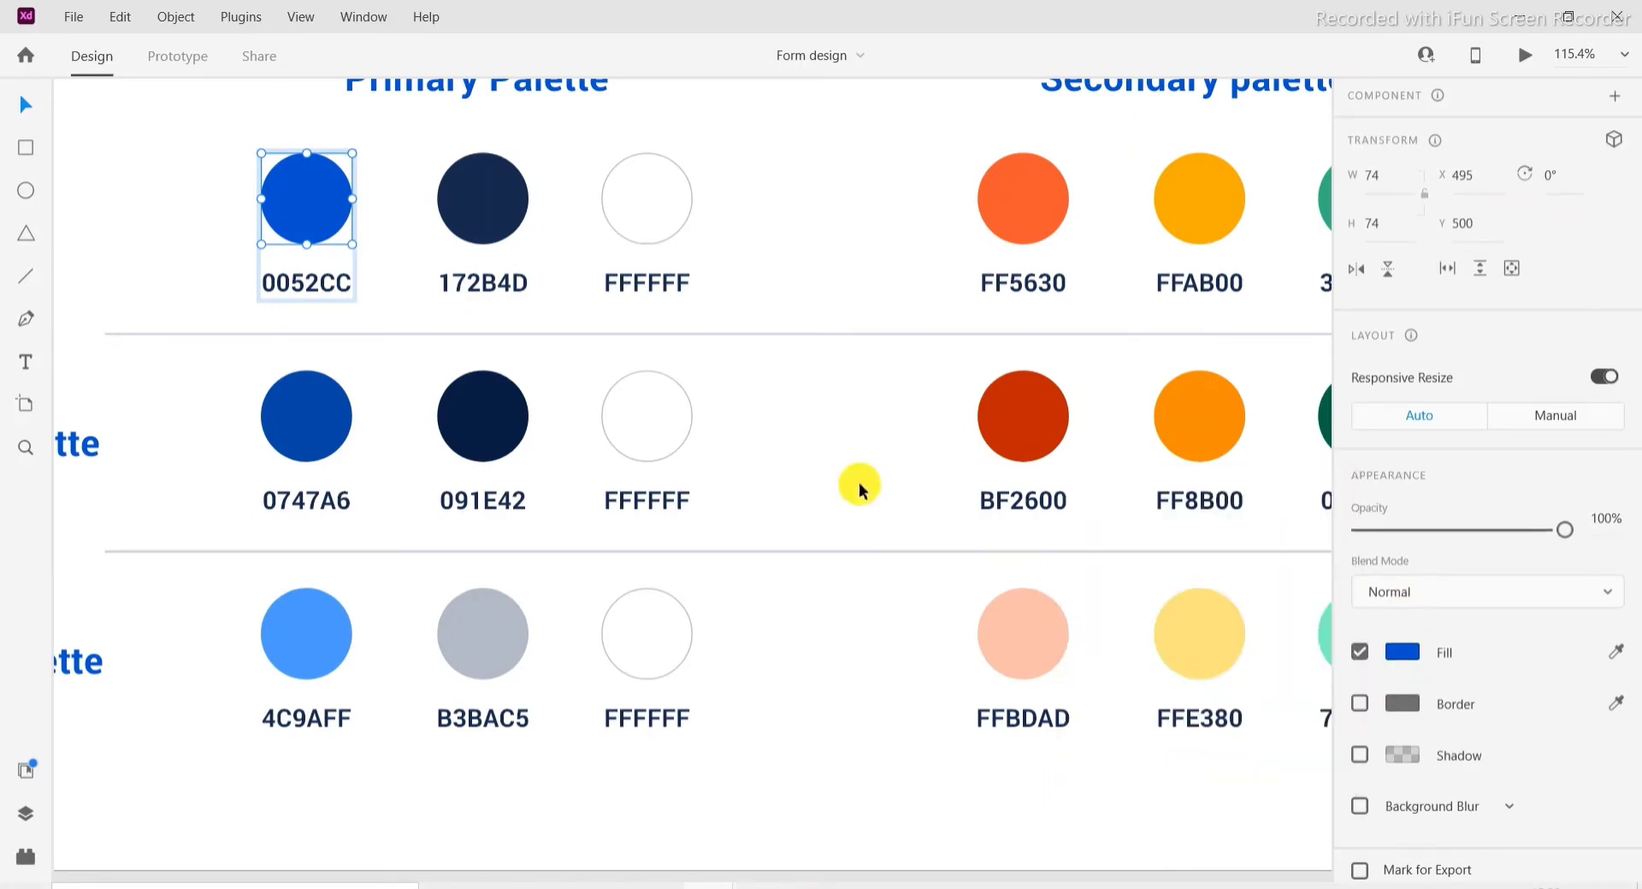
Step: Draw a rectangle about 463 wide and 83 high beside the Default label on the Text Field artboard
scroll(855, 479, down, 2)
scroll(801, 443, down, 8)
click(440, 285)
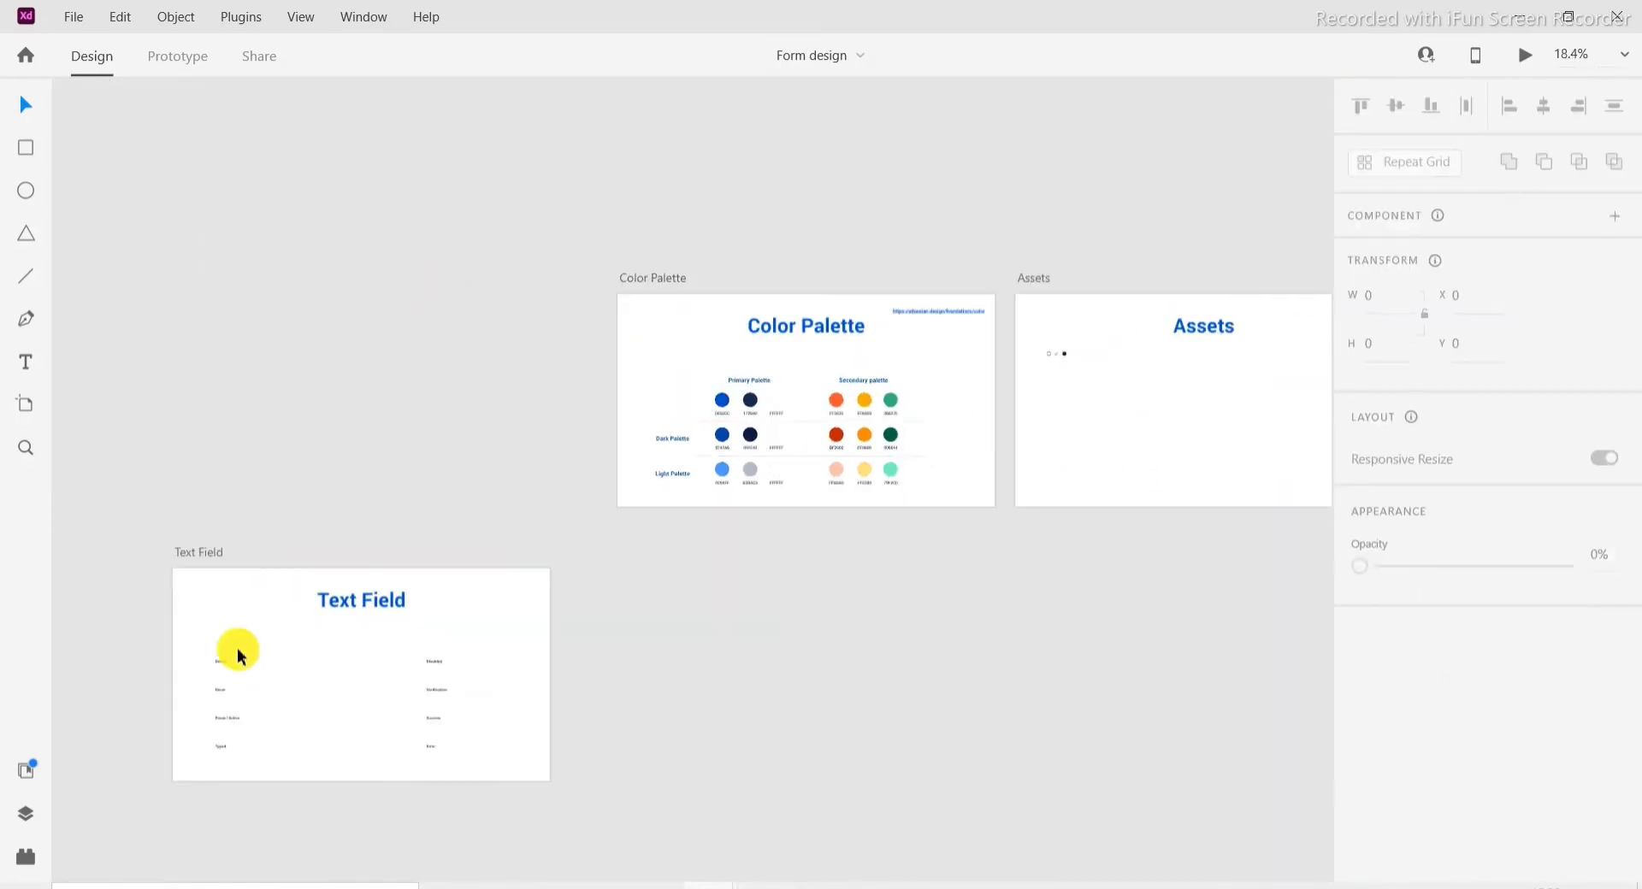
scroll(241, 651, up, 6)
scroll(560, 536, up, 3)
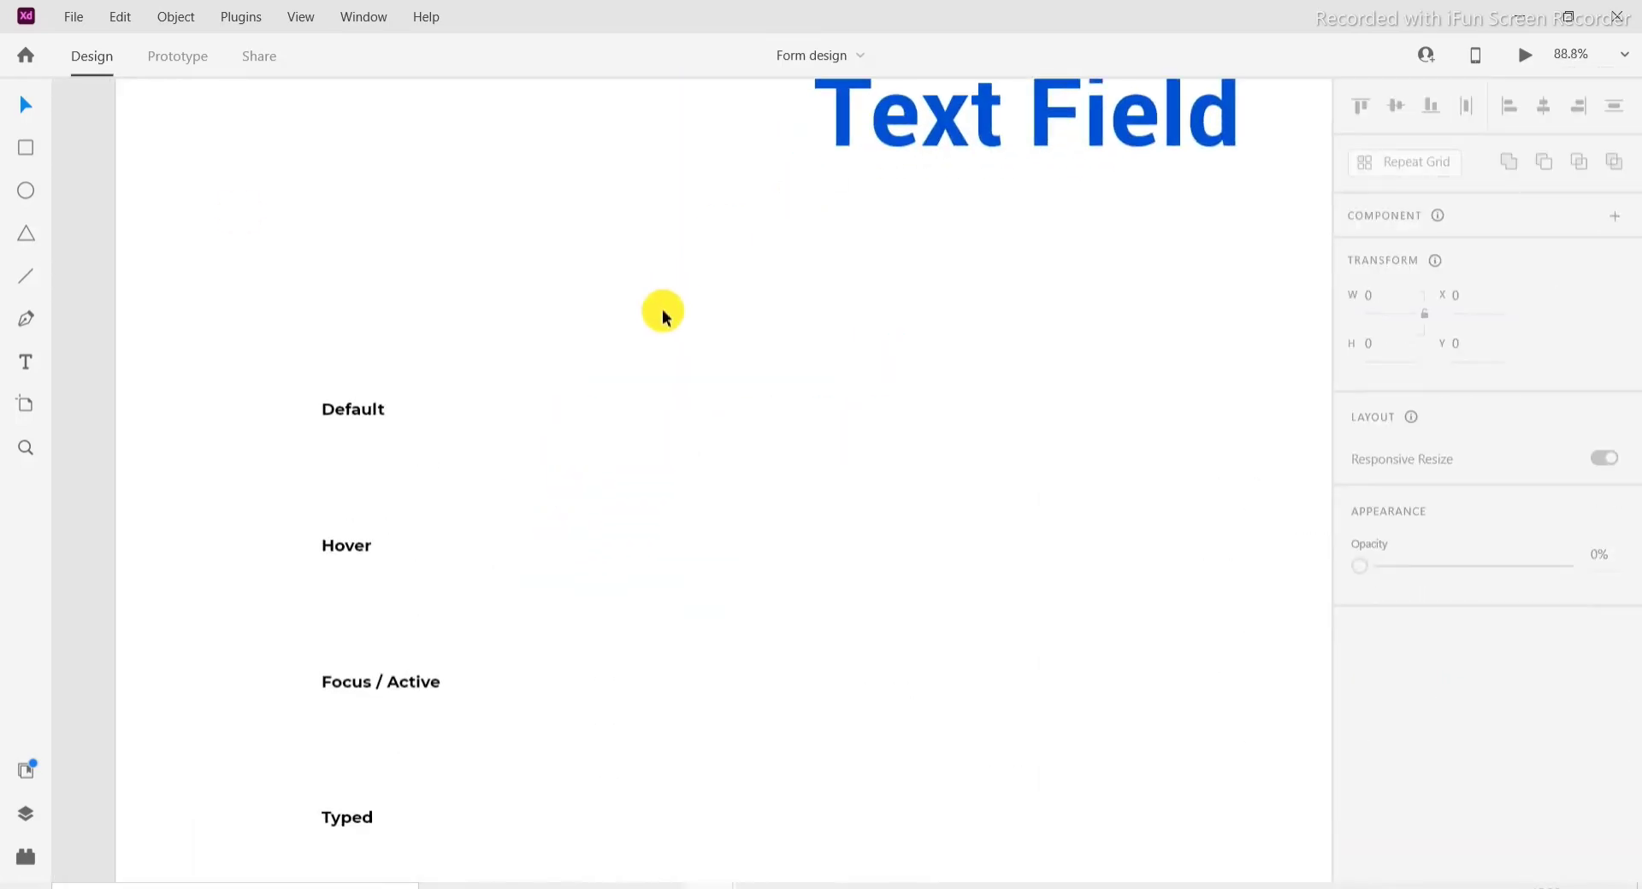
click(26, 149)
drag(466, 383, 902, 461)
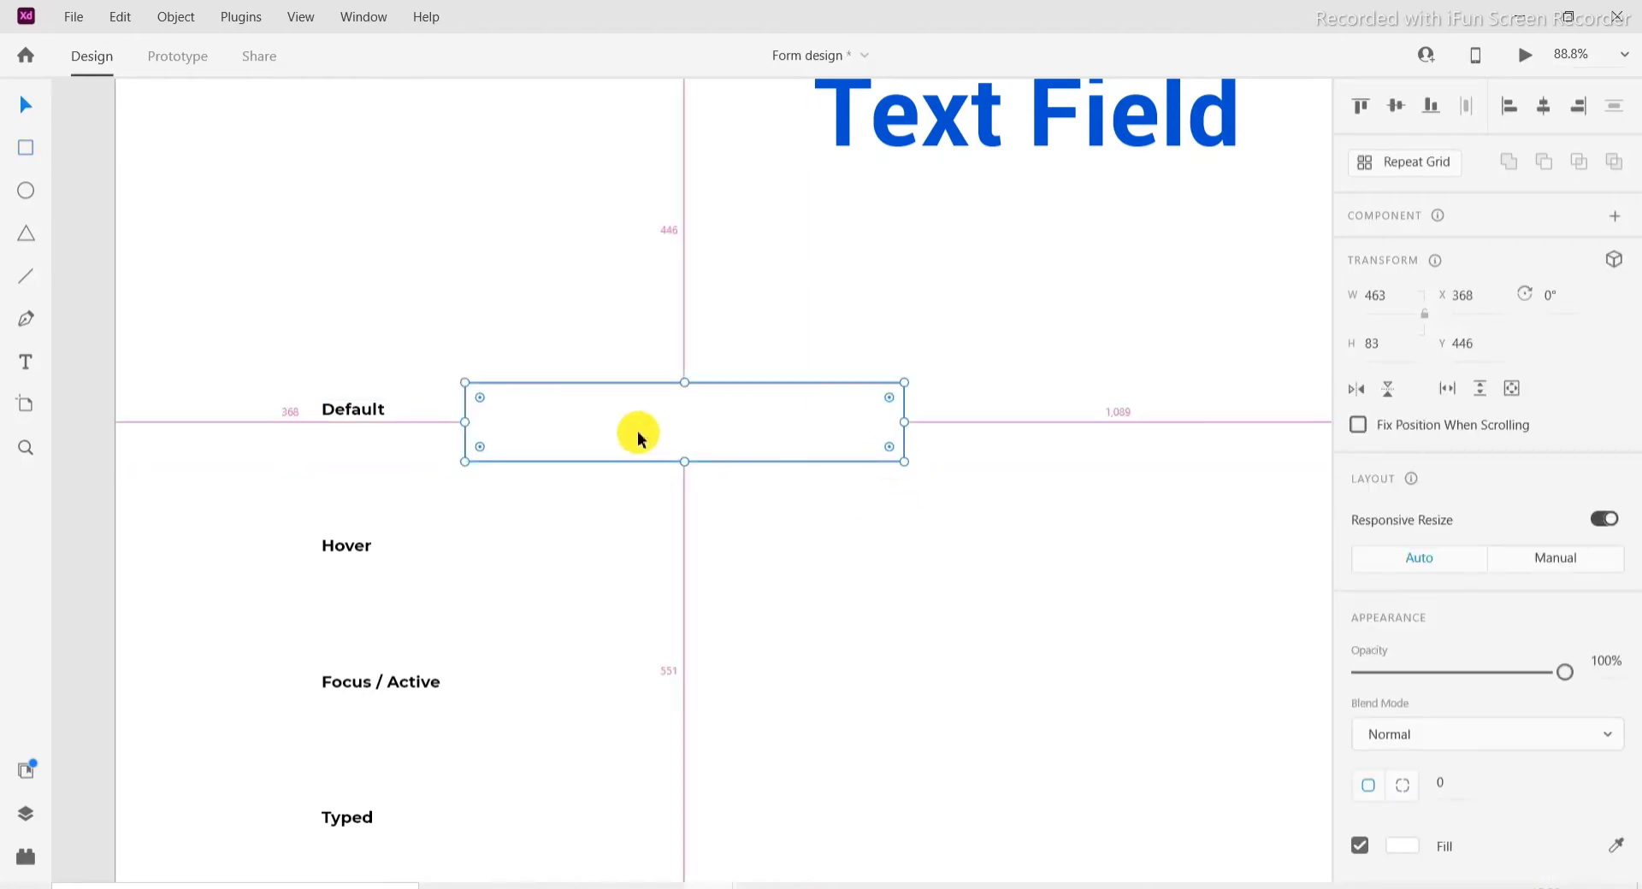
Step: Move the rectangle to about X 429, Y 433, vertically centered on the Default label
scroll(638, 431, up, 2)
drag(568, 410, 648, 407)
scroll(795, 289, right, 2)
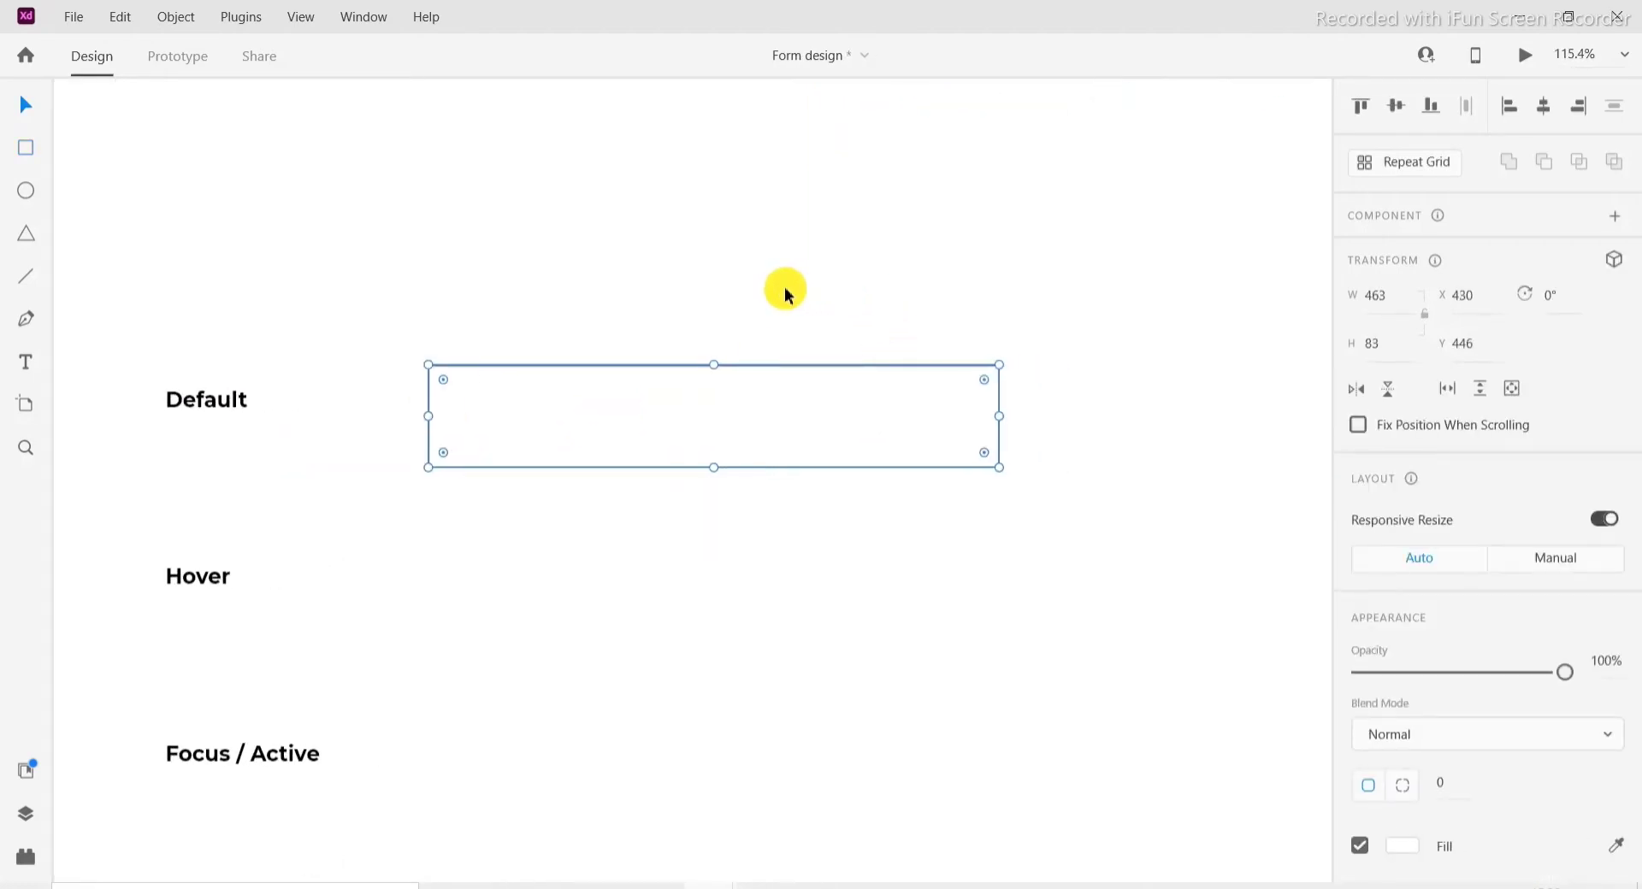
click(781, 290)
click(713, 436)
drag(716, 432, 718, 414)
Step: Set the rectangle's width to 330
click(1406, 303)
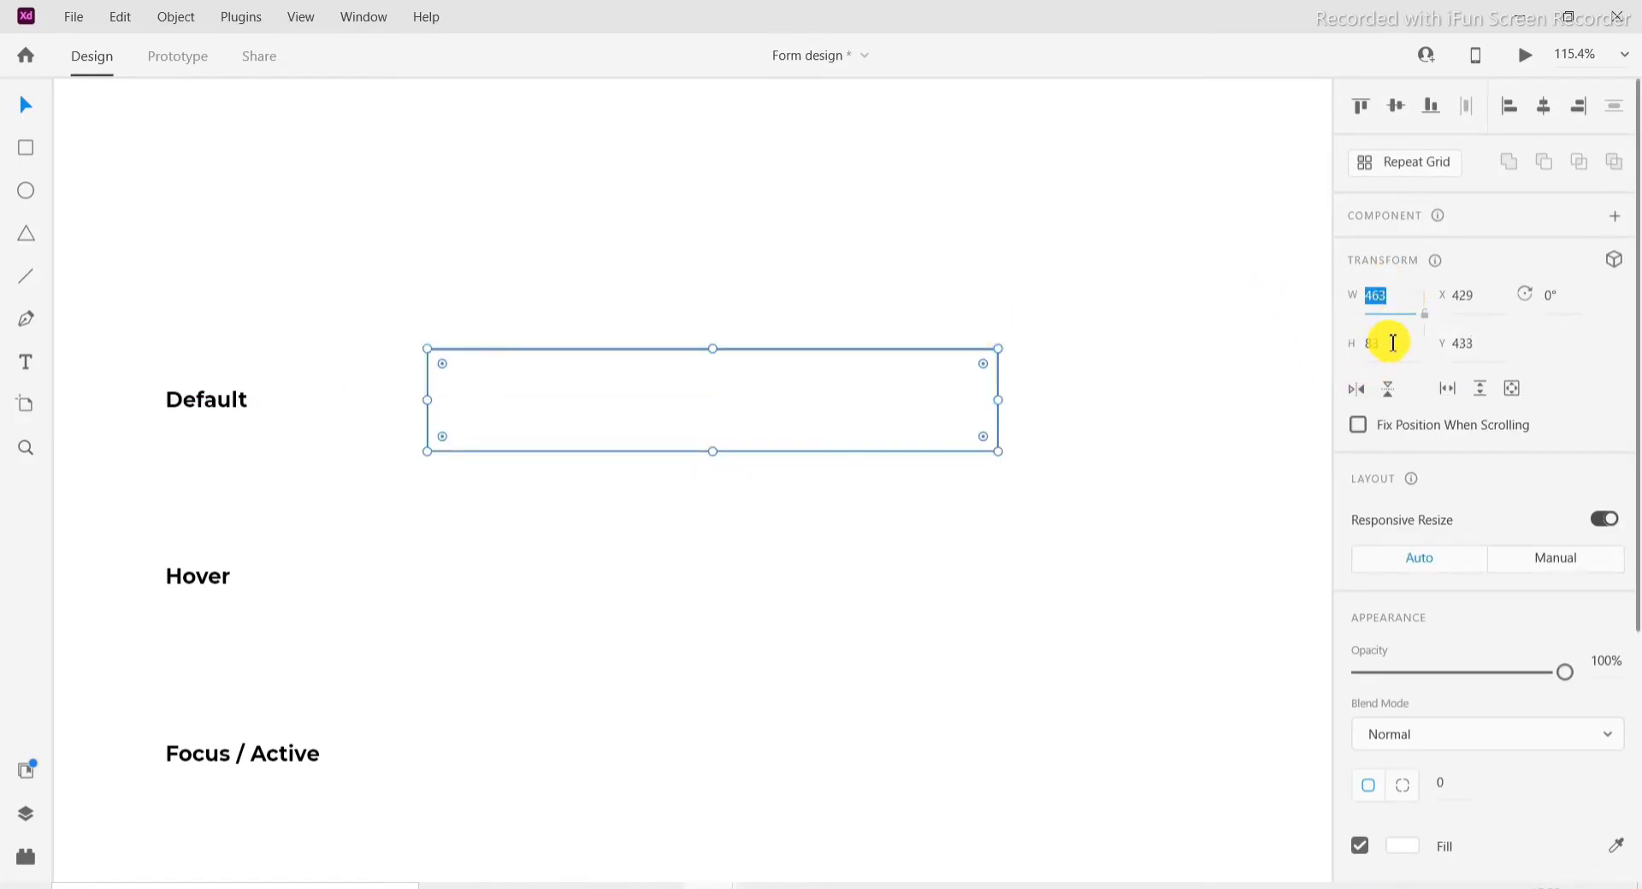
key(BackSpace)
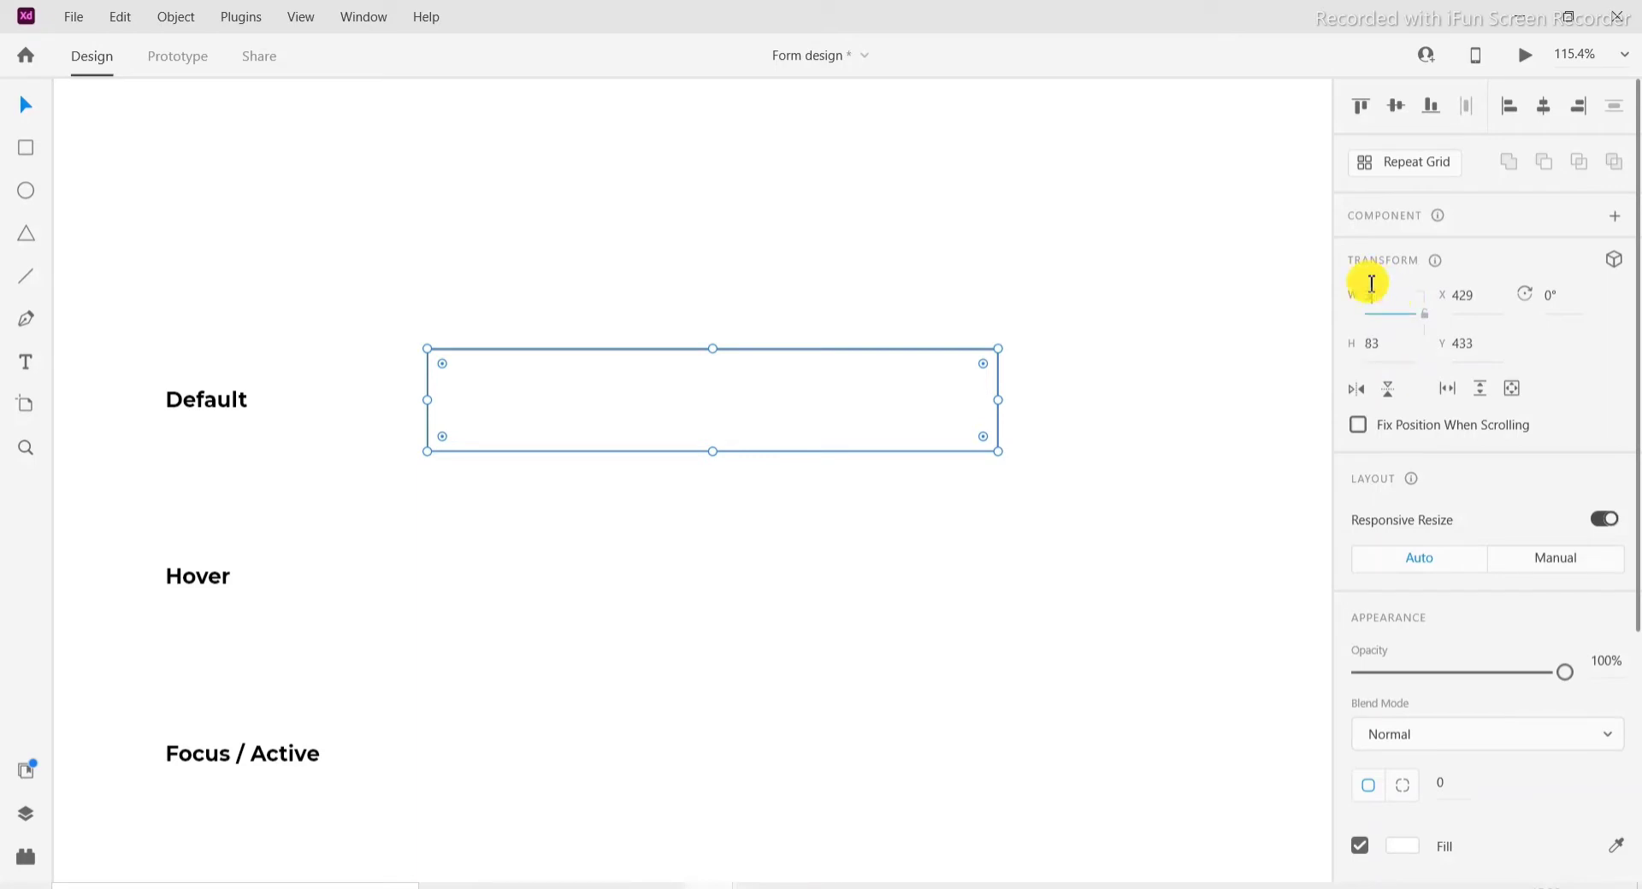
key(Return)
click(610, 371)
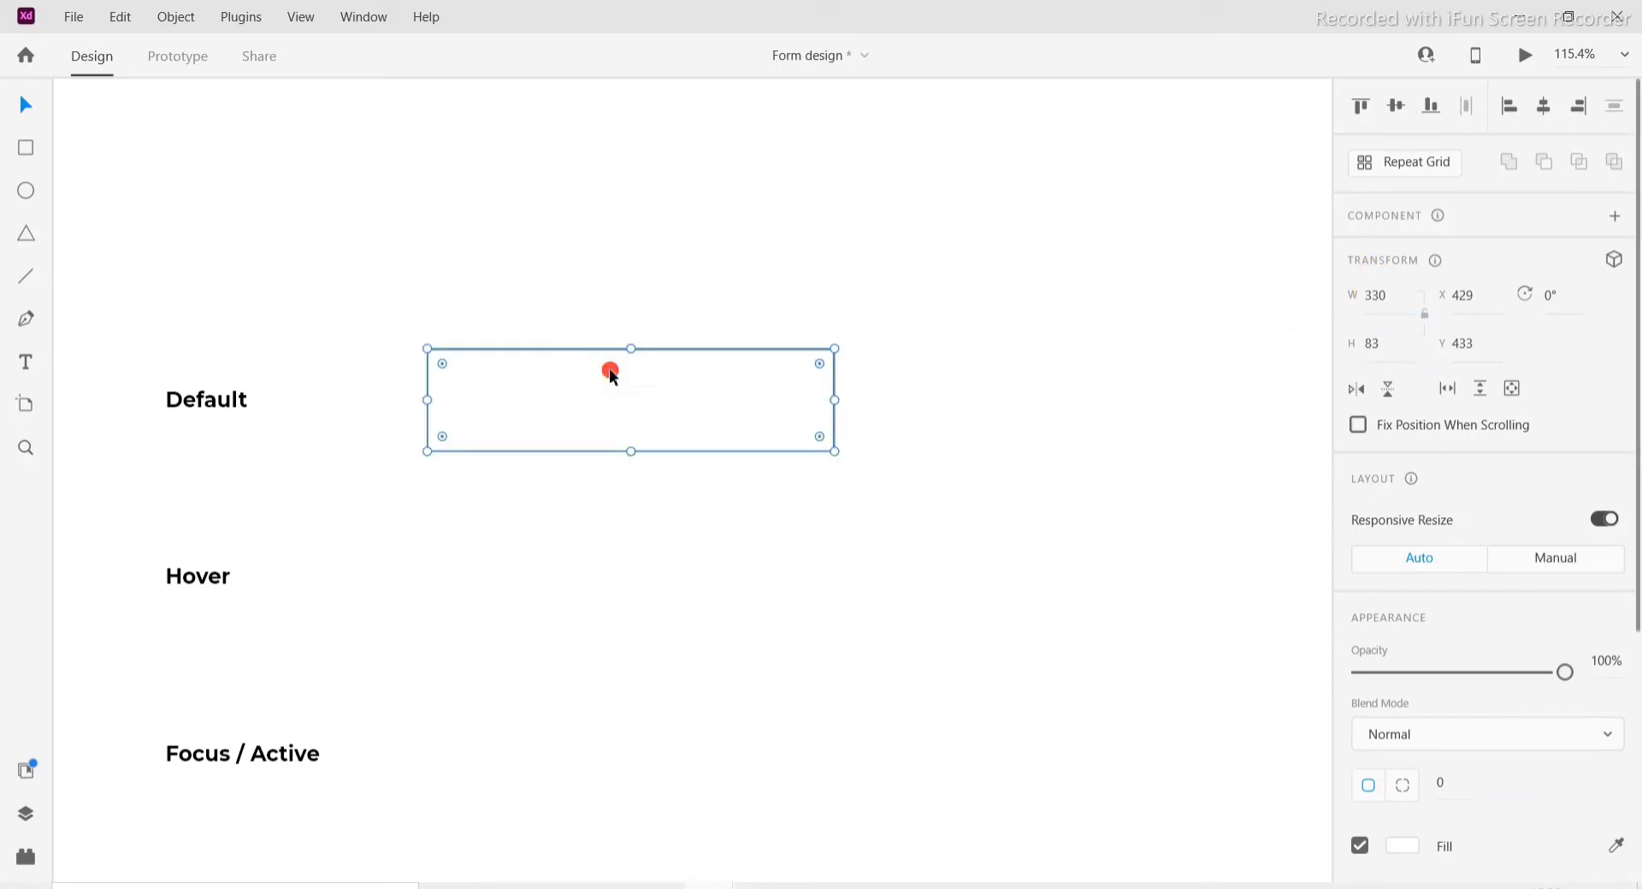
Step: Add the text "Title" above the rectangle beside Default and set its font size to 16
scroll(624, 415, up, 5)
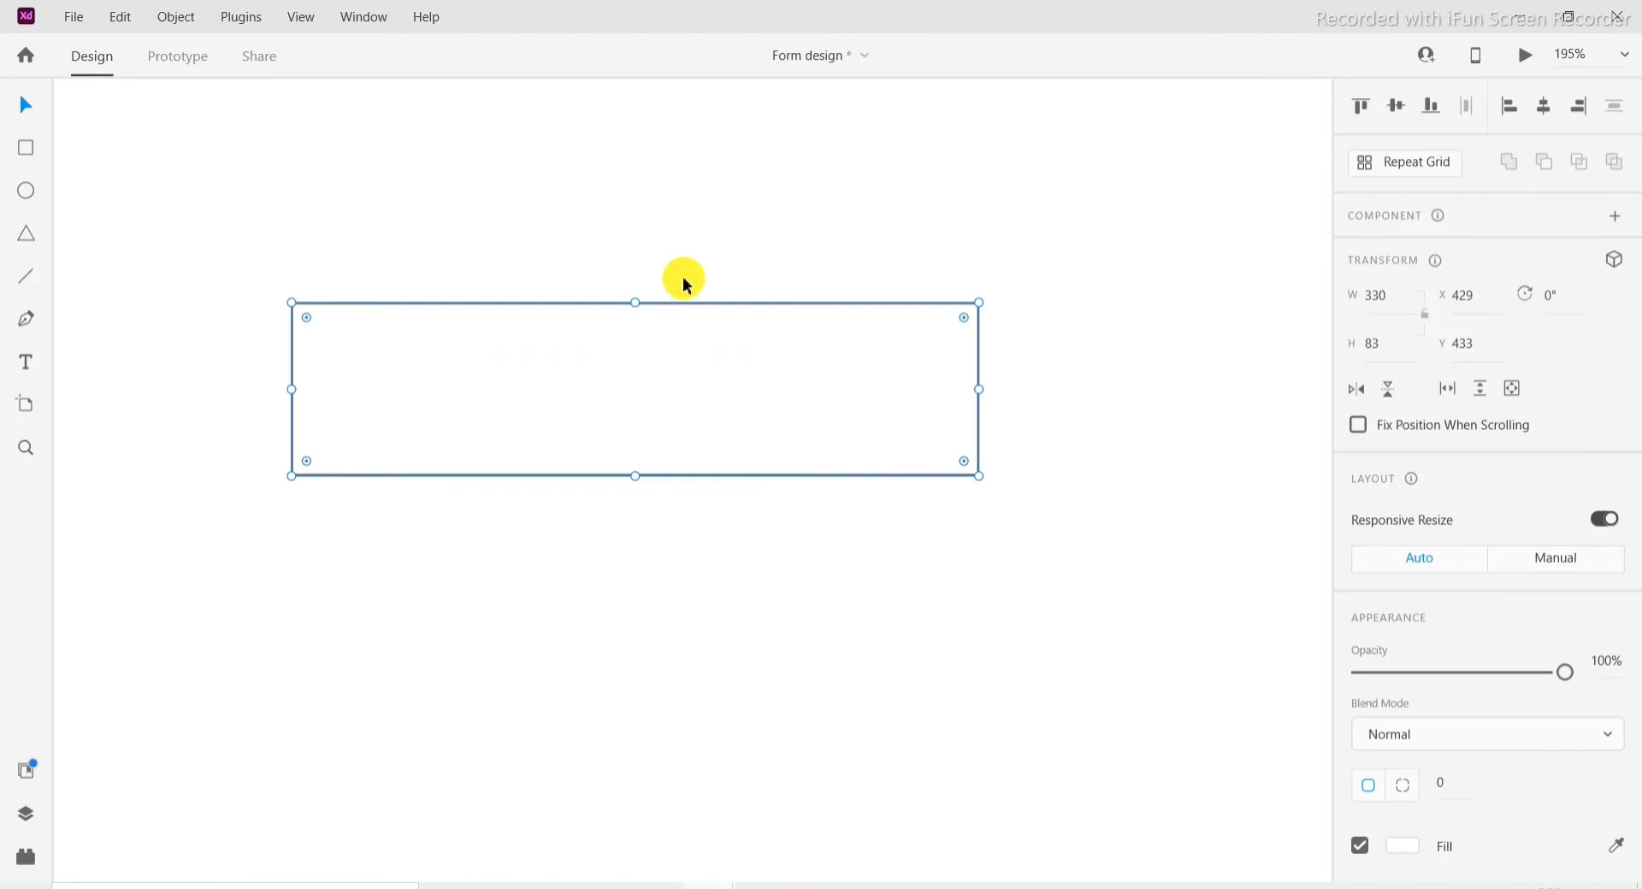
drag(681, 278, 782, 248)
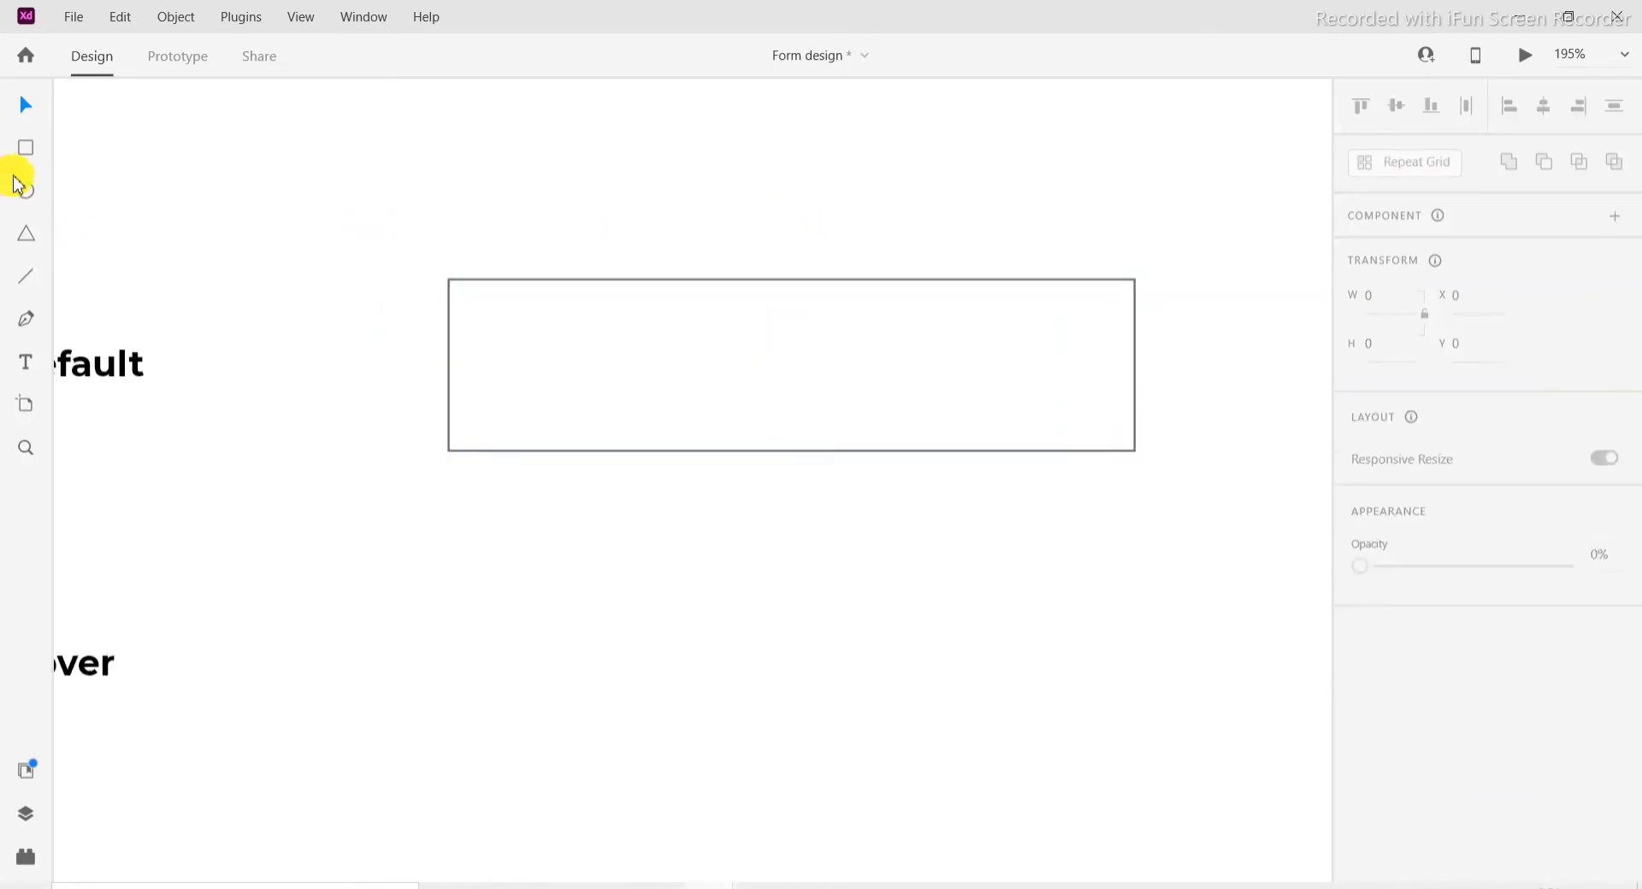
click(26, 362)
click(664, 274)
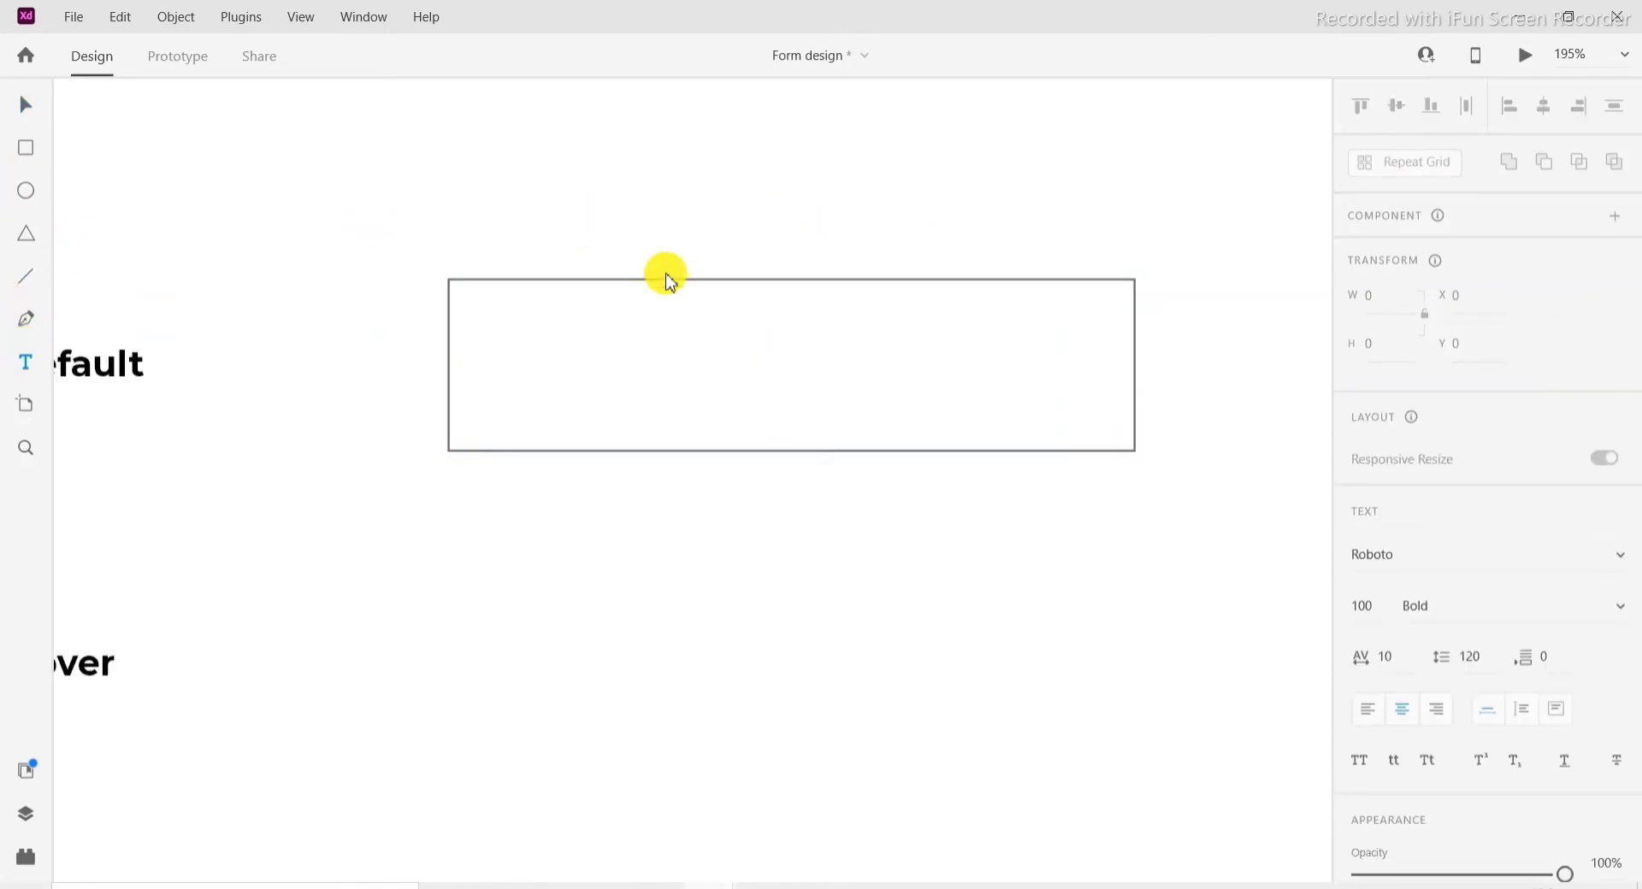
text(Title)
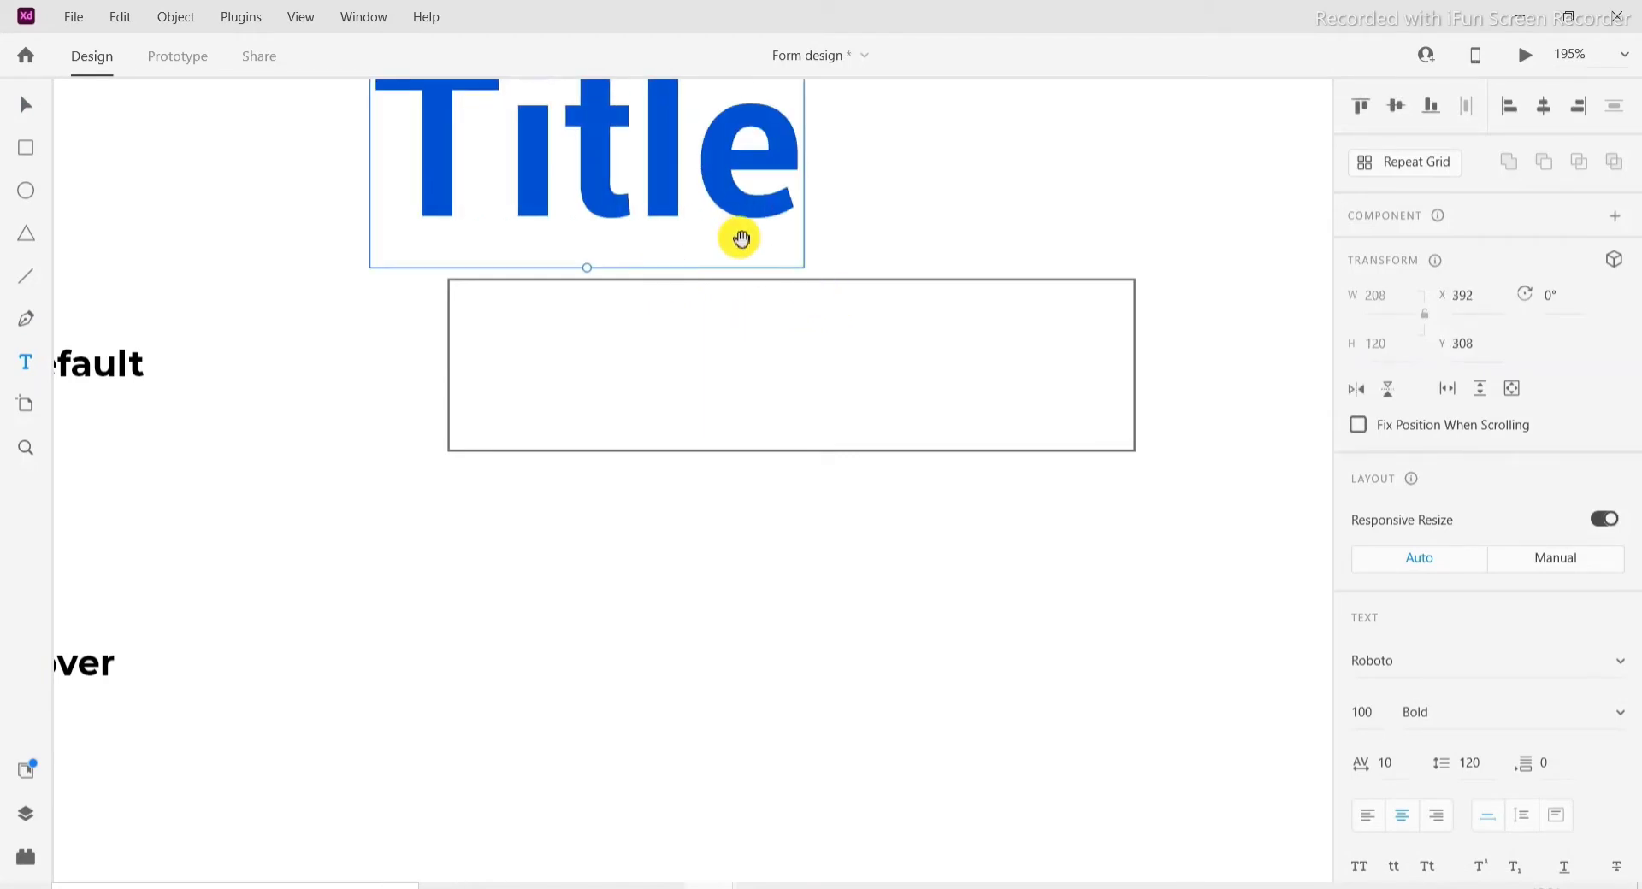
drag(741, 240, 756, 273)
click(1374, 716)
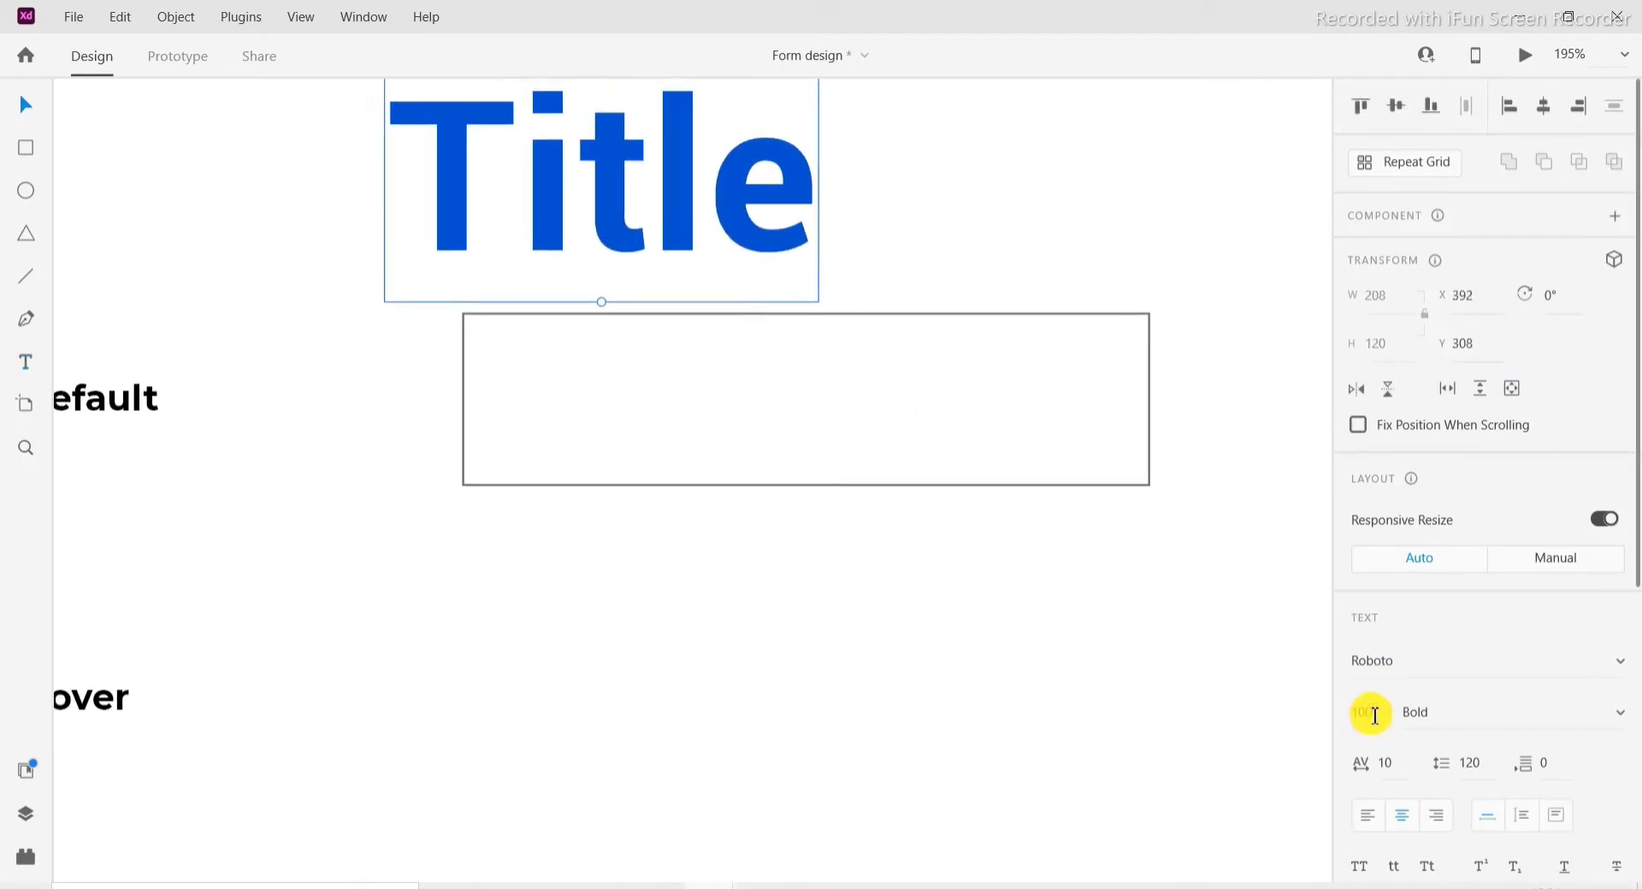
text(116)
key(Return)
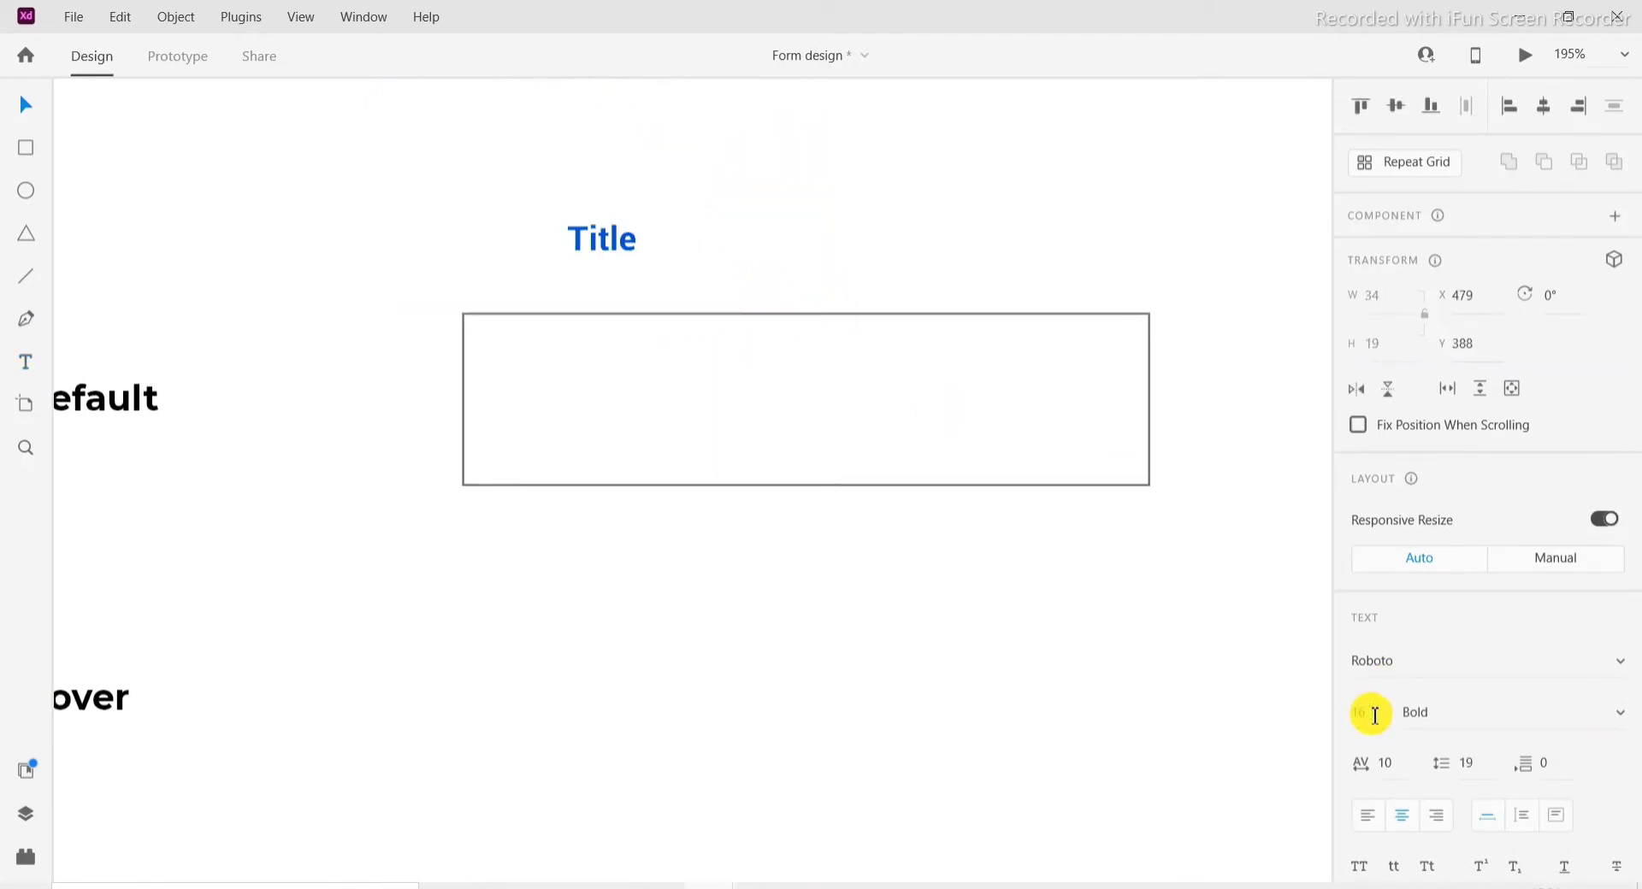
Step: Move the Title text inside the rectangle, near its left edge at about X 469, Y 464
drag(568, 237, 565, 395)
scroll(564, 228, down, 2)
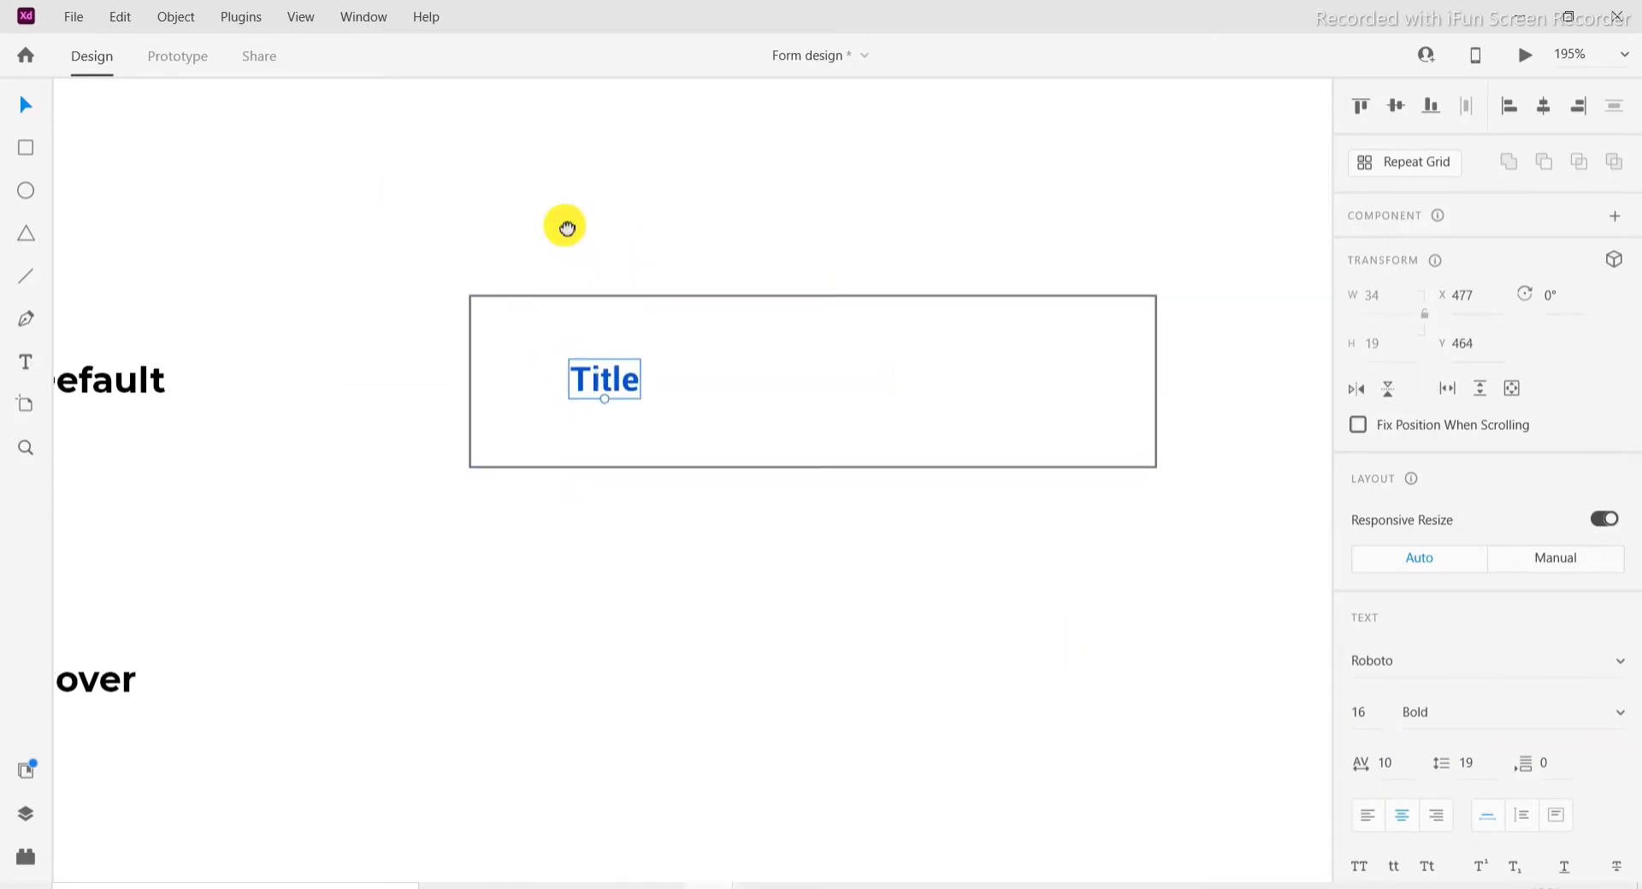
click(780, 282)
drag(802, 269, 802, 284)
click(594, 254)
Step: Change the Title text's font weight to Medium
scroll(557, 344, up, 5)
click(588, 360)
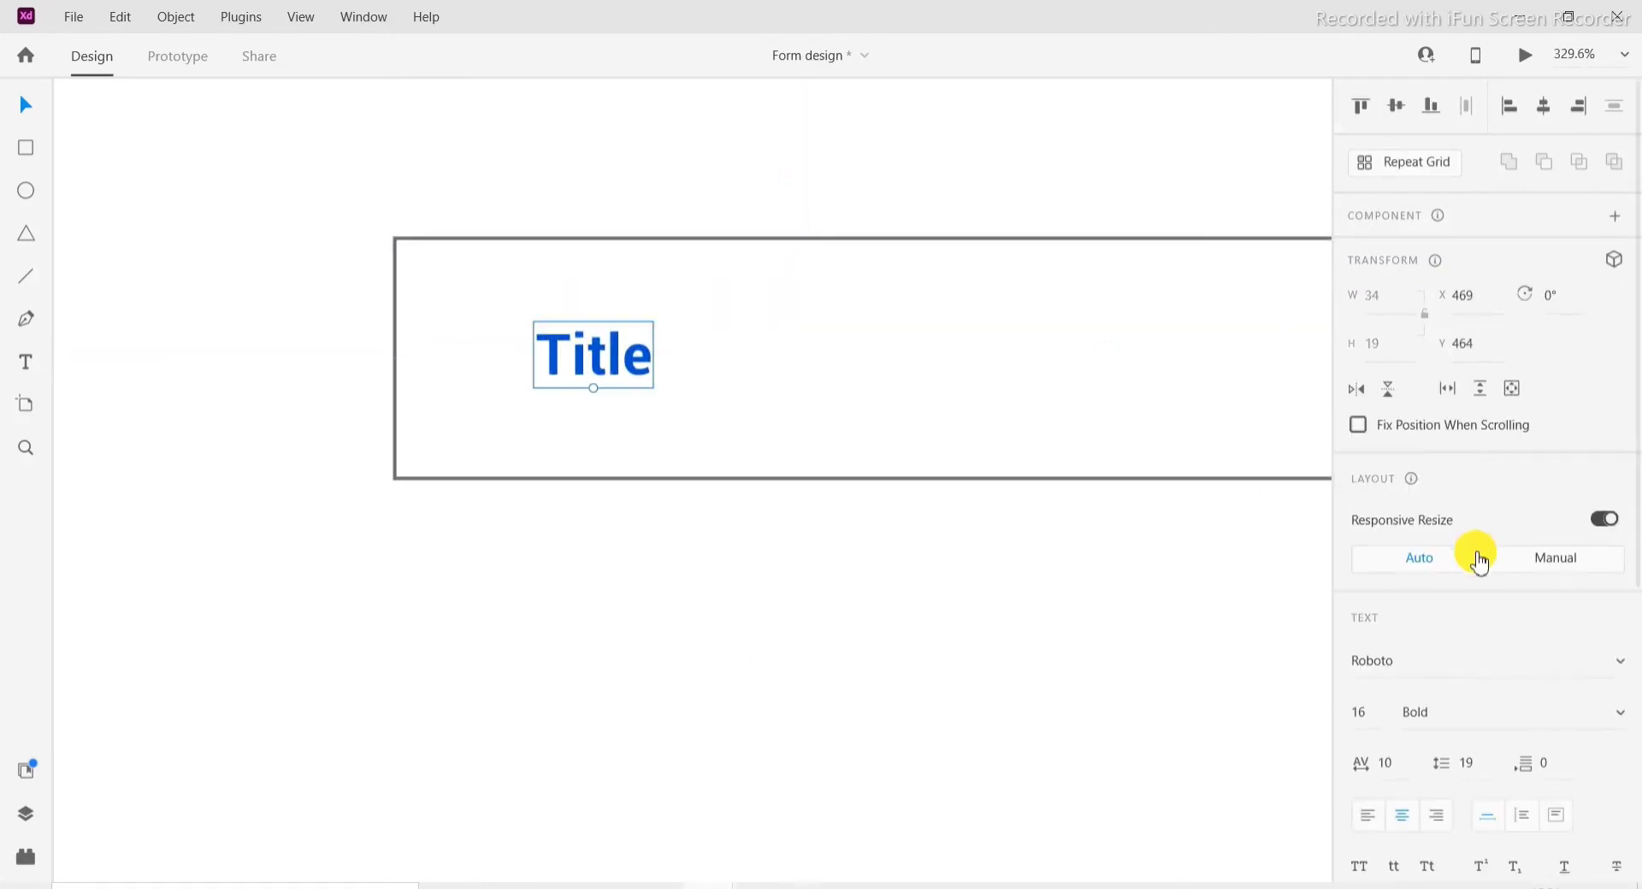
click(1611, 713)
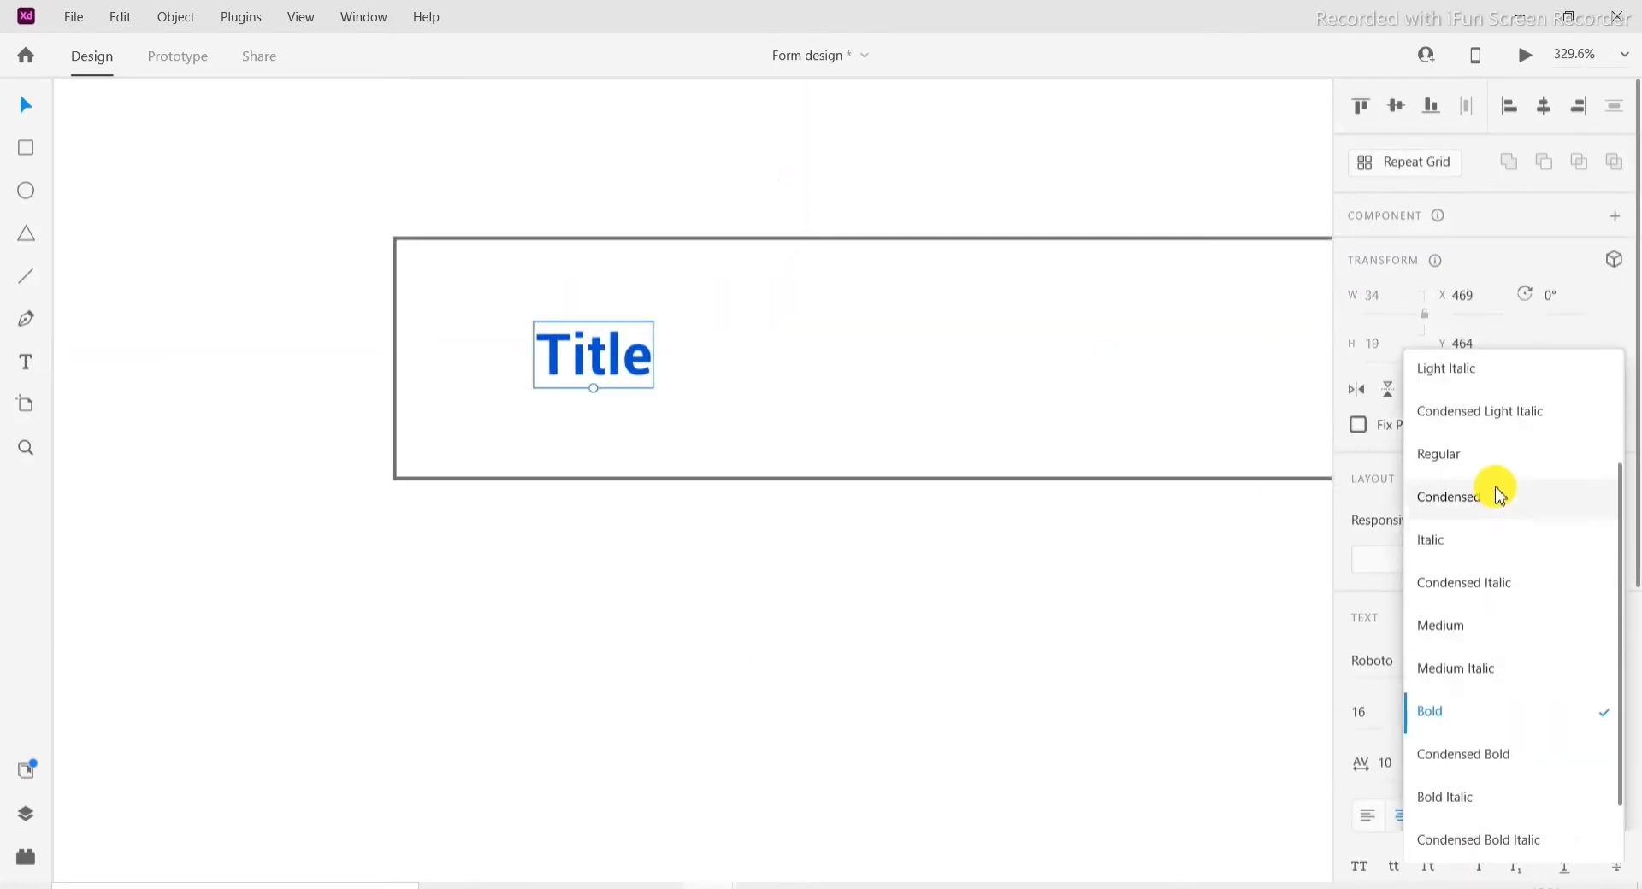
click(1490, 635)
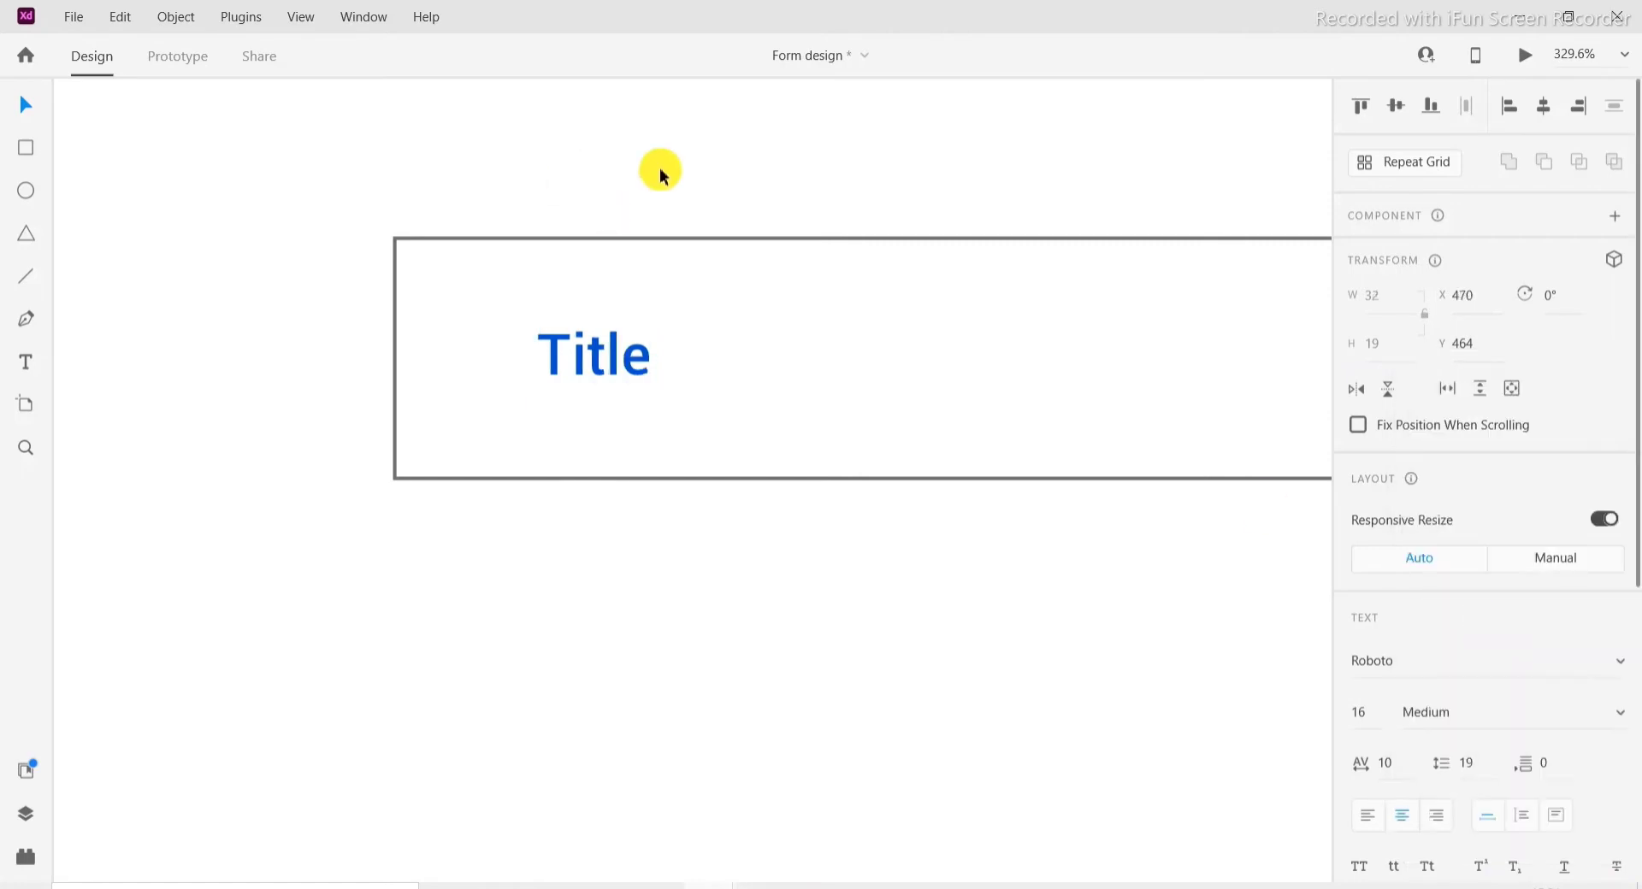
scroll(530, 334, down, 4)
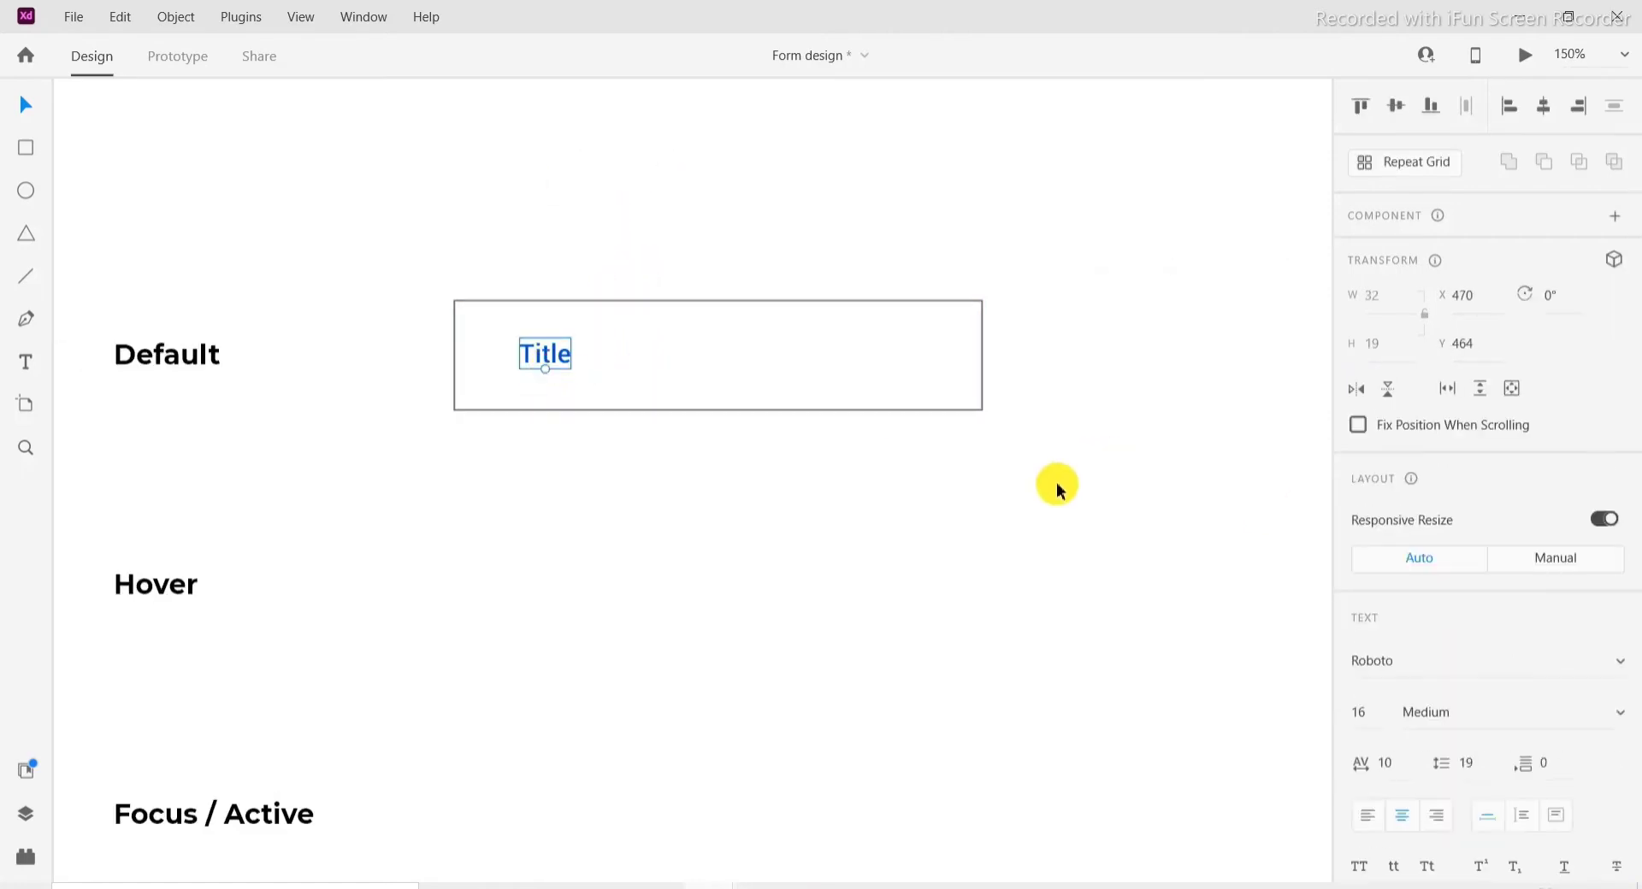
Step: Move the Title text closer to the rectangle's left edge and vertically centre it, at X 456, Y 465
drag(651, 229, 682, 213)
scroll(605, 229, up, 5)
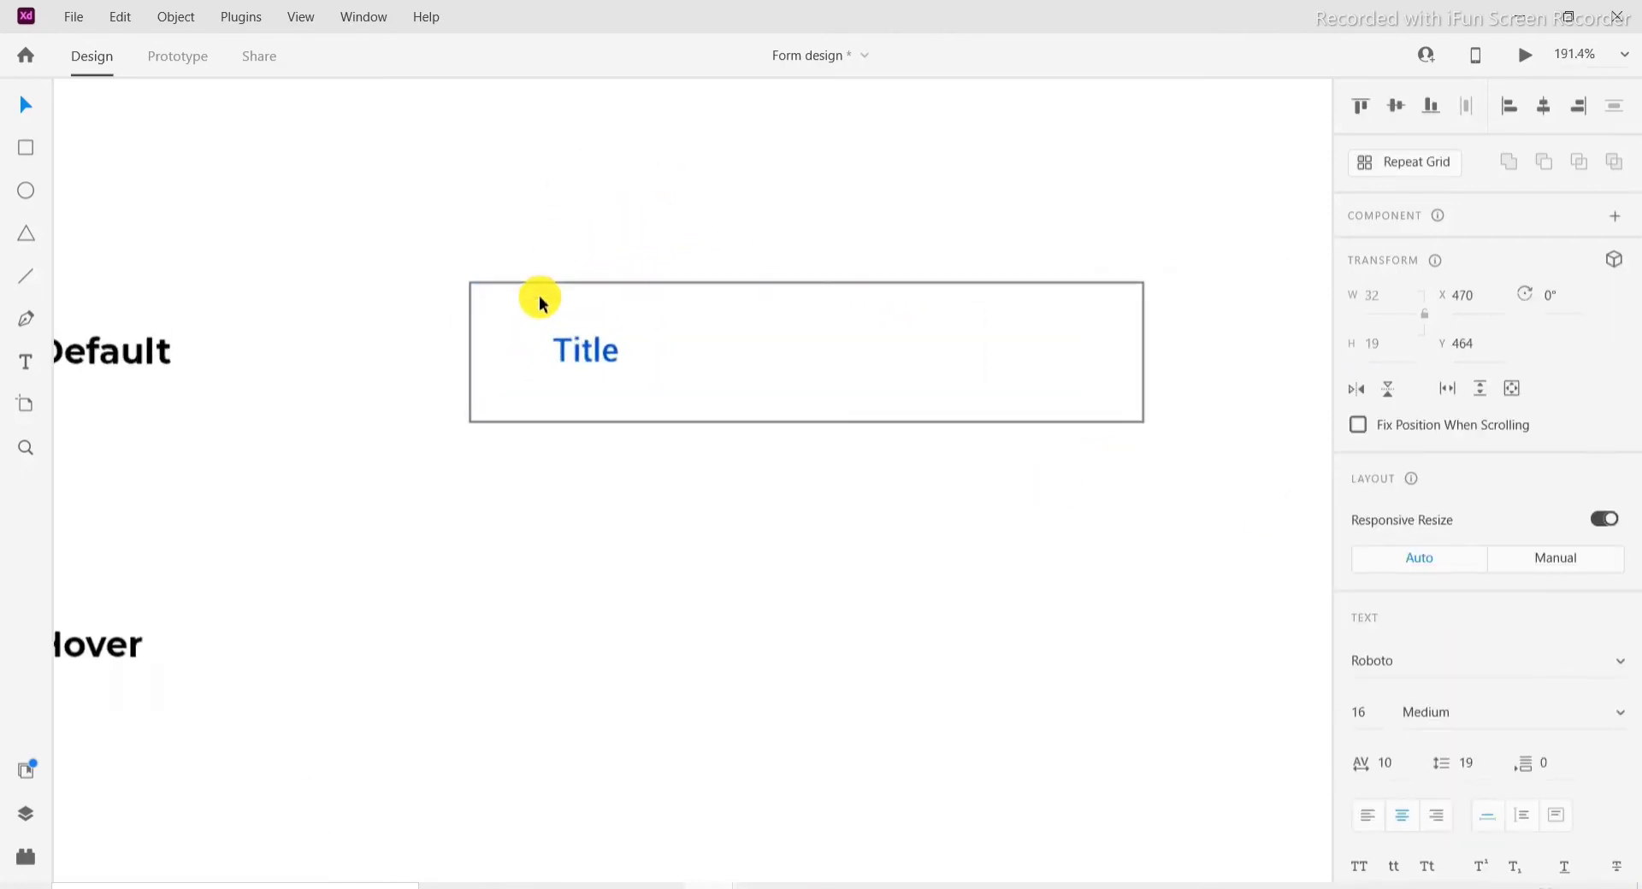
scroll(621, 295, up, 1)
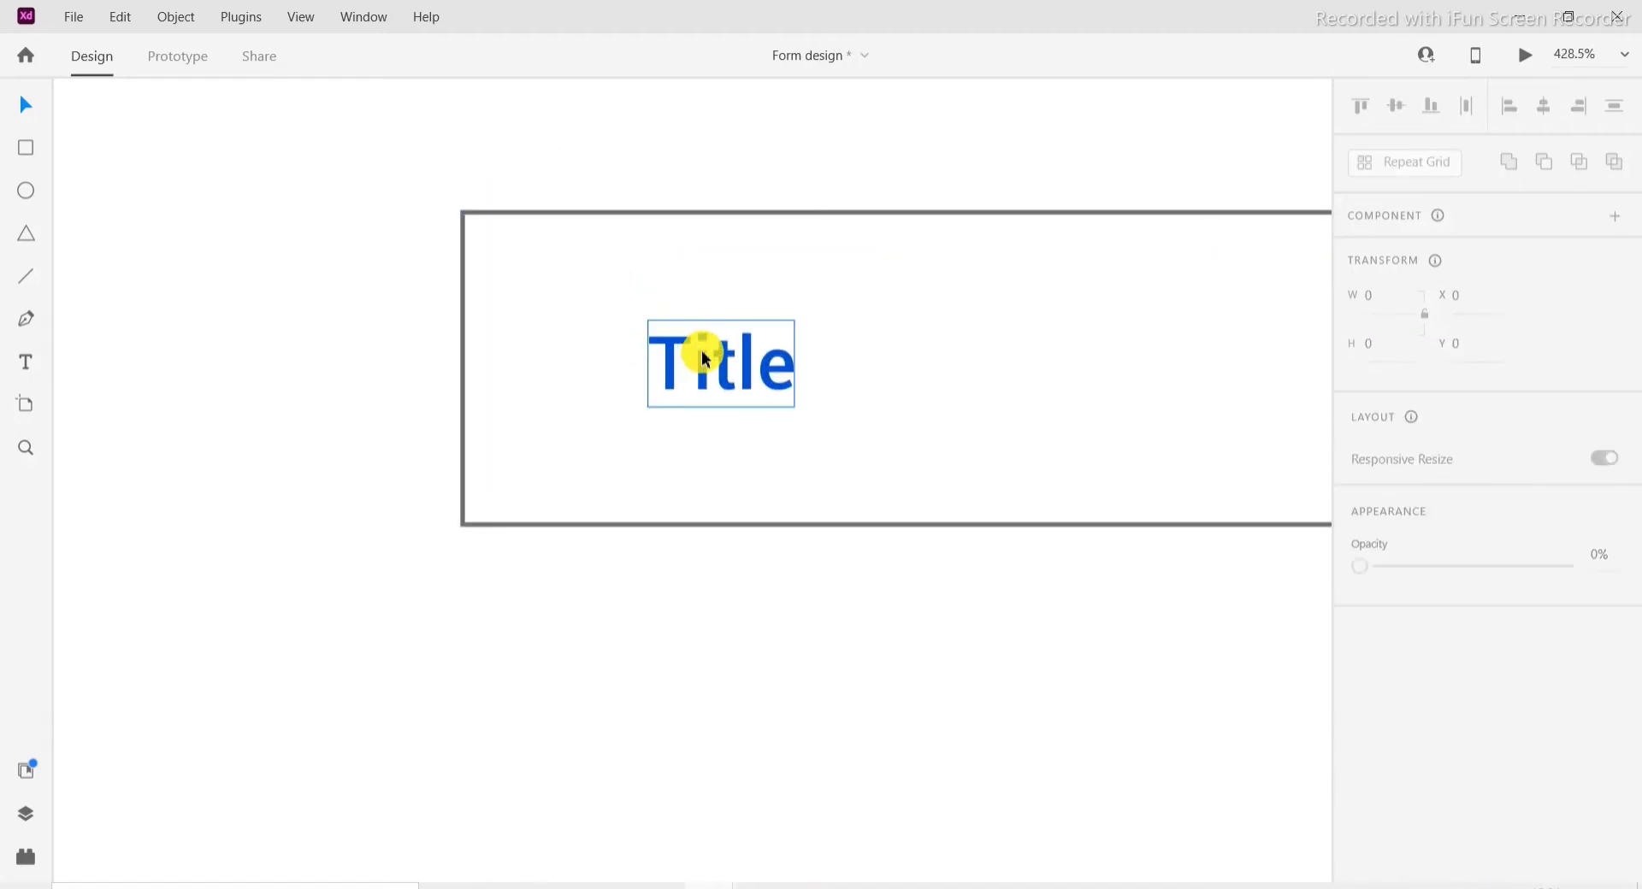
click(697, 346)
shift+click(761, 257)
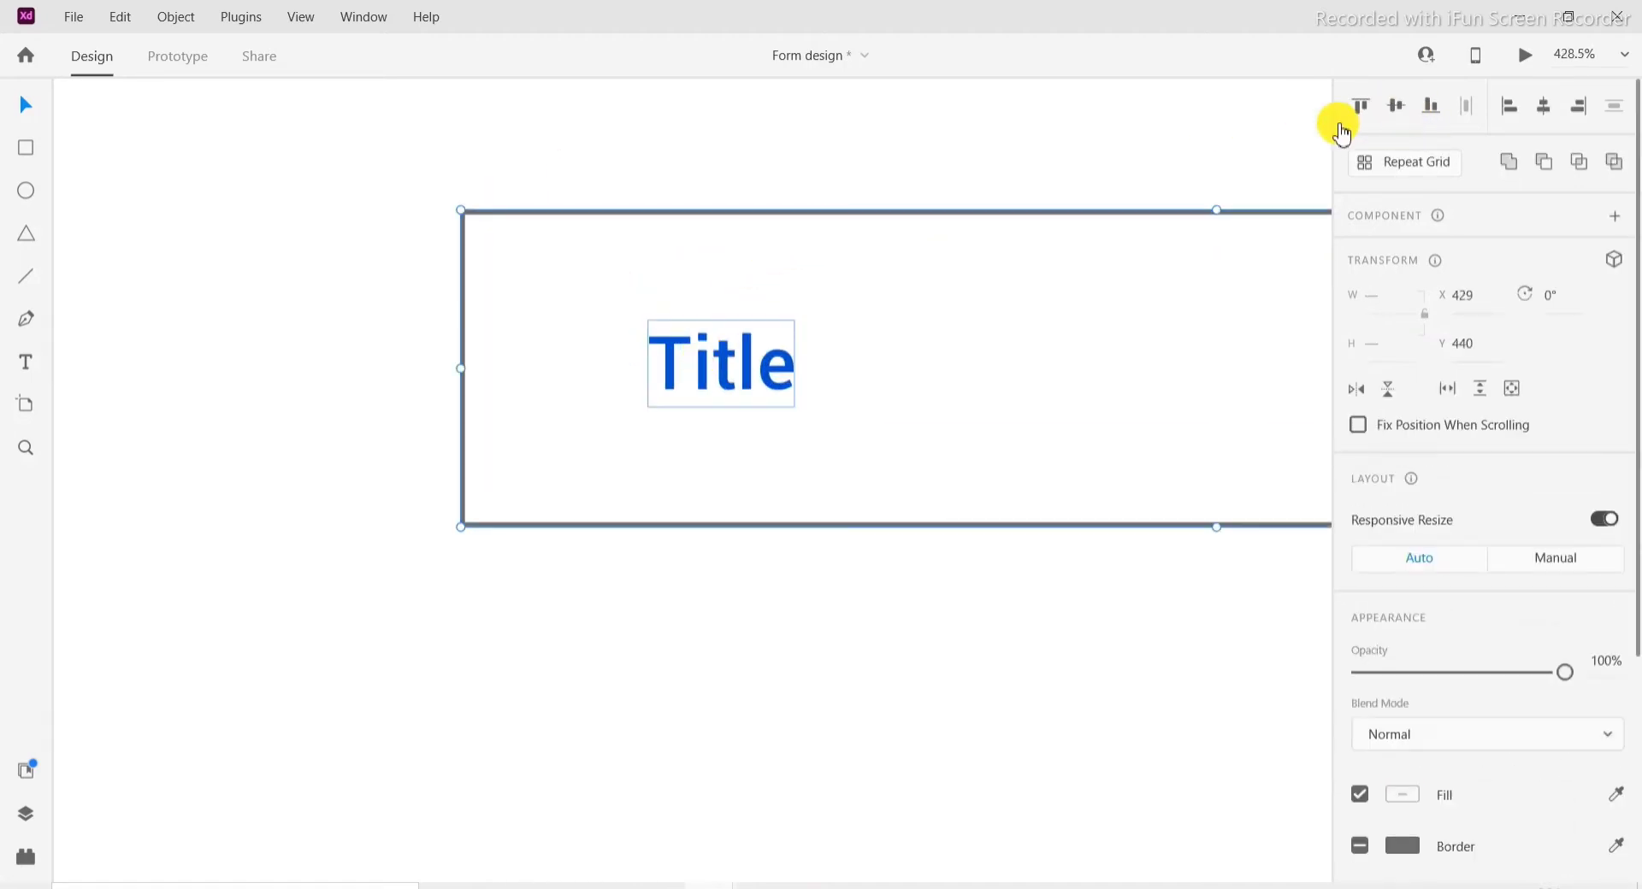
click(747, 377)
click(721, 381)
drag(721, 382, 685, 373)
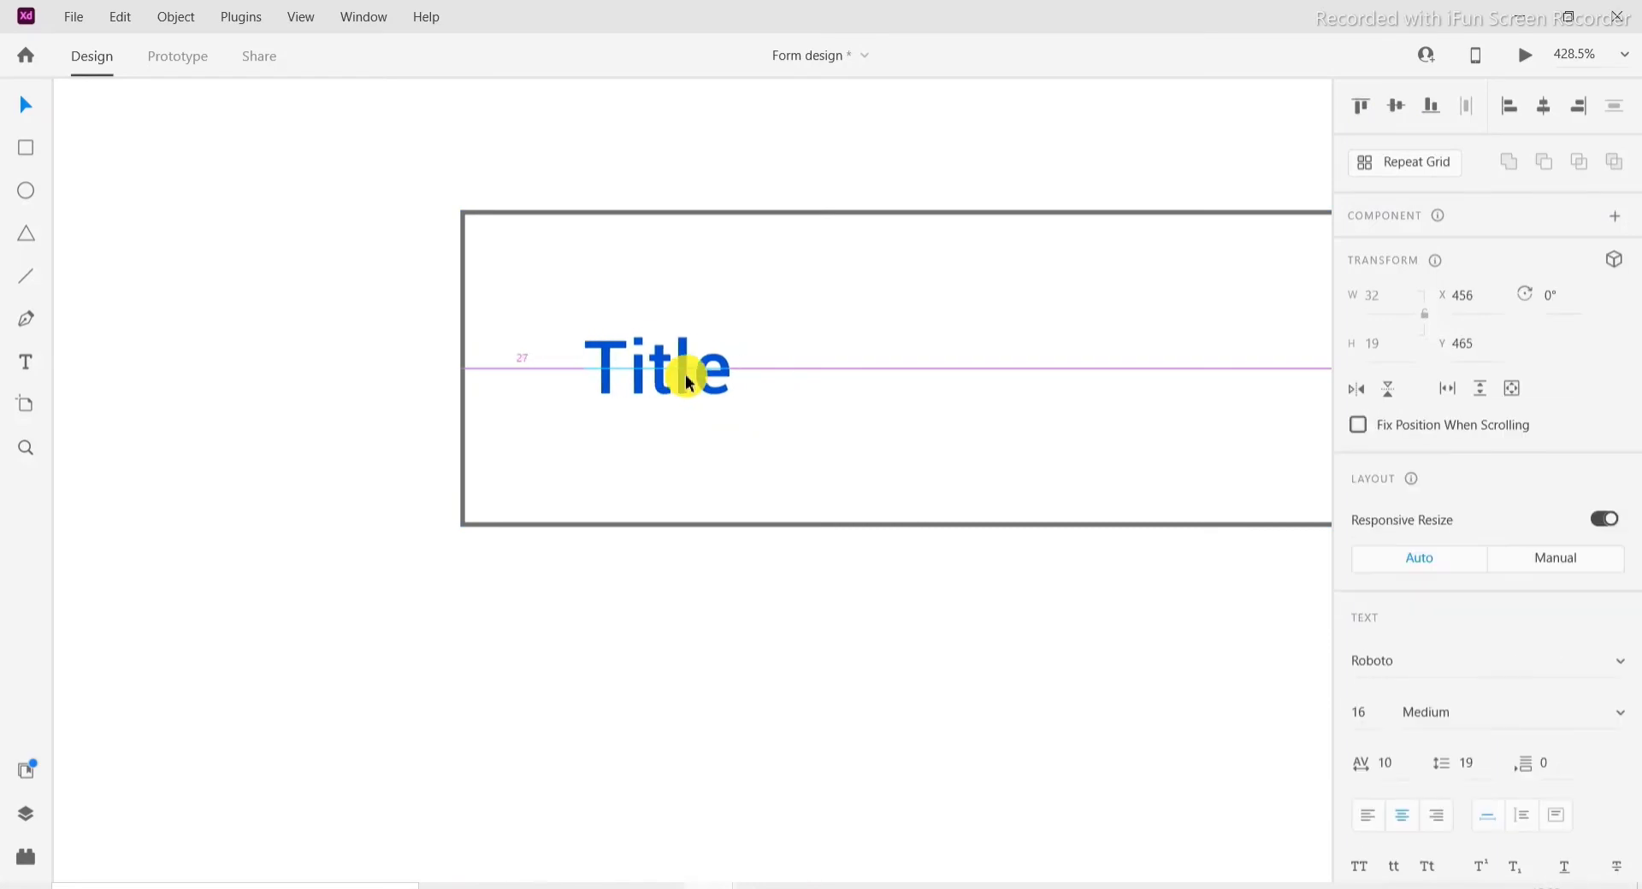
Step: Draw a spacer rectangle 38 wide and 25 high in the field's upper-left corner and copy it to the lower-left corner
click(25, 147)
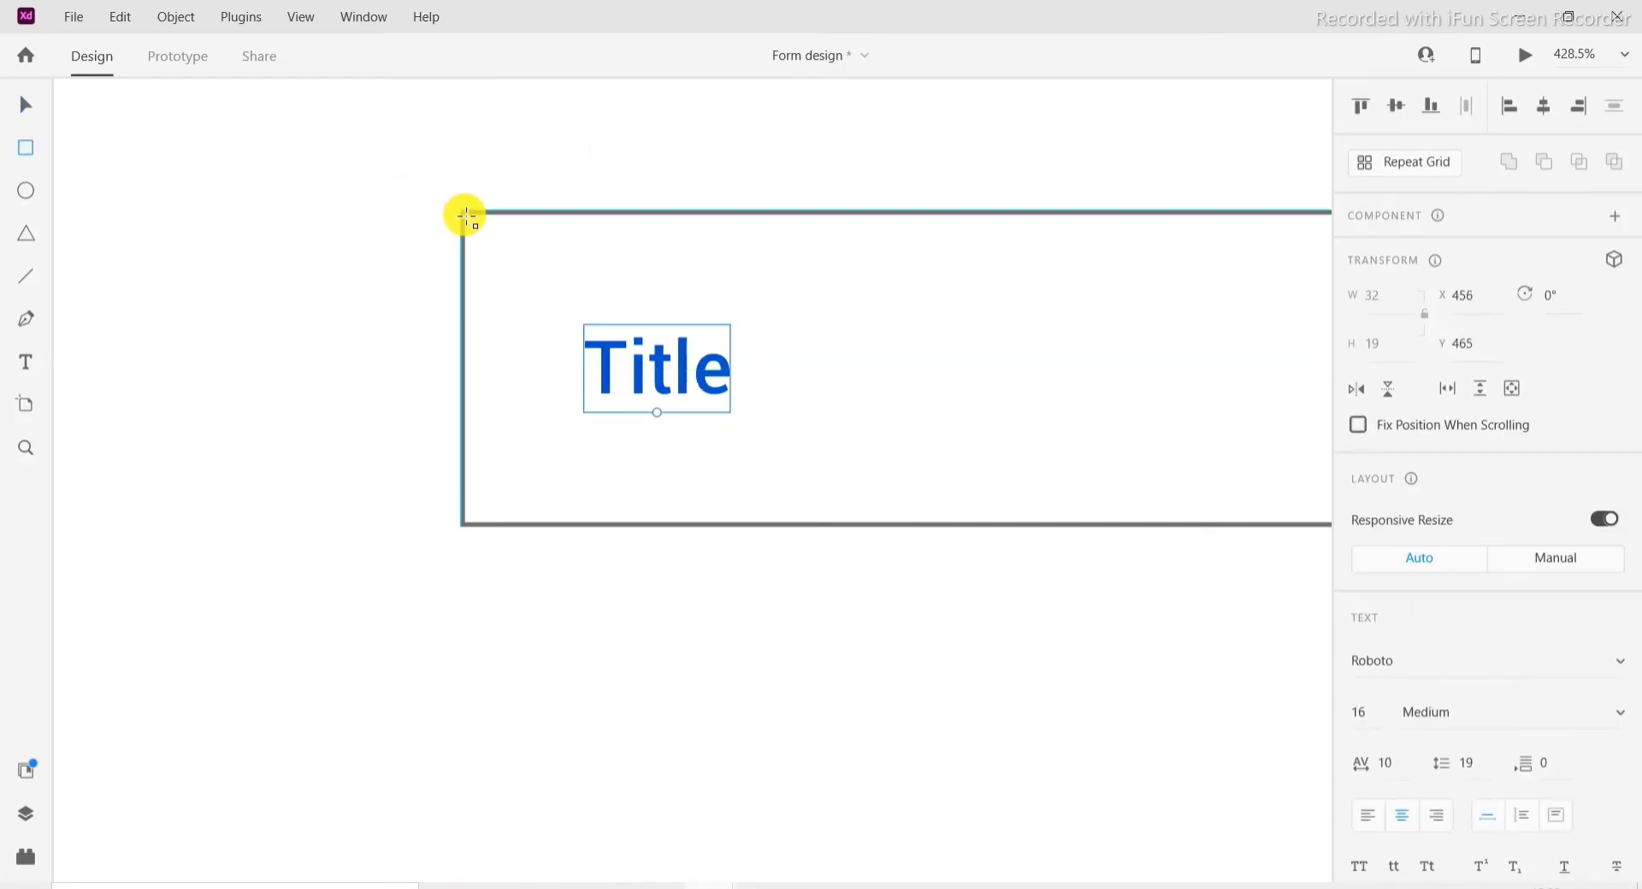
mouse_move(462, 212)
mouse_down()
mouse_move(593, 274)
mouse_move(634, 324)
mouse_up()
key(v)
drag(552, 277, 560, 463)
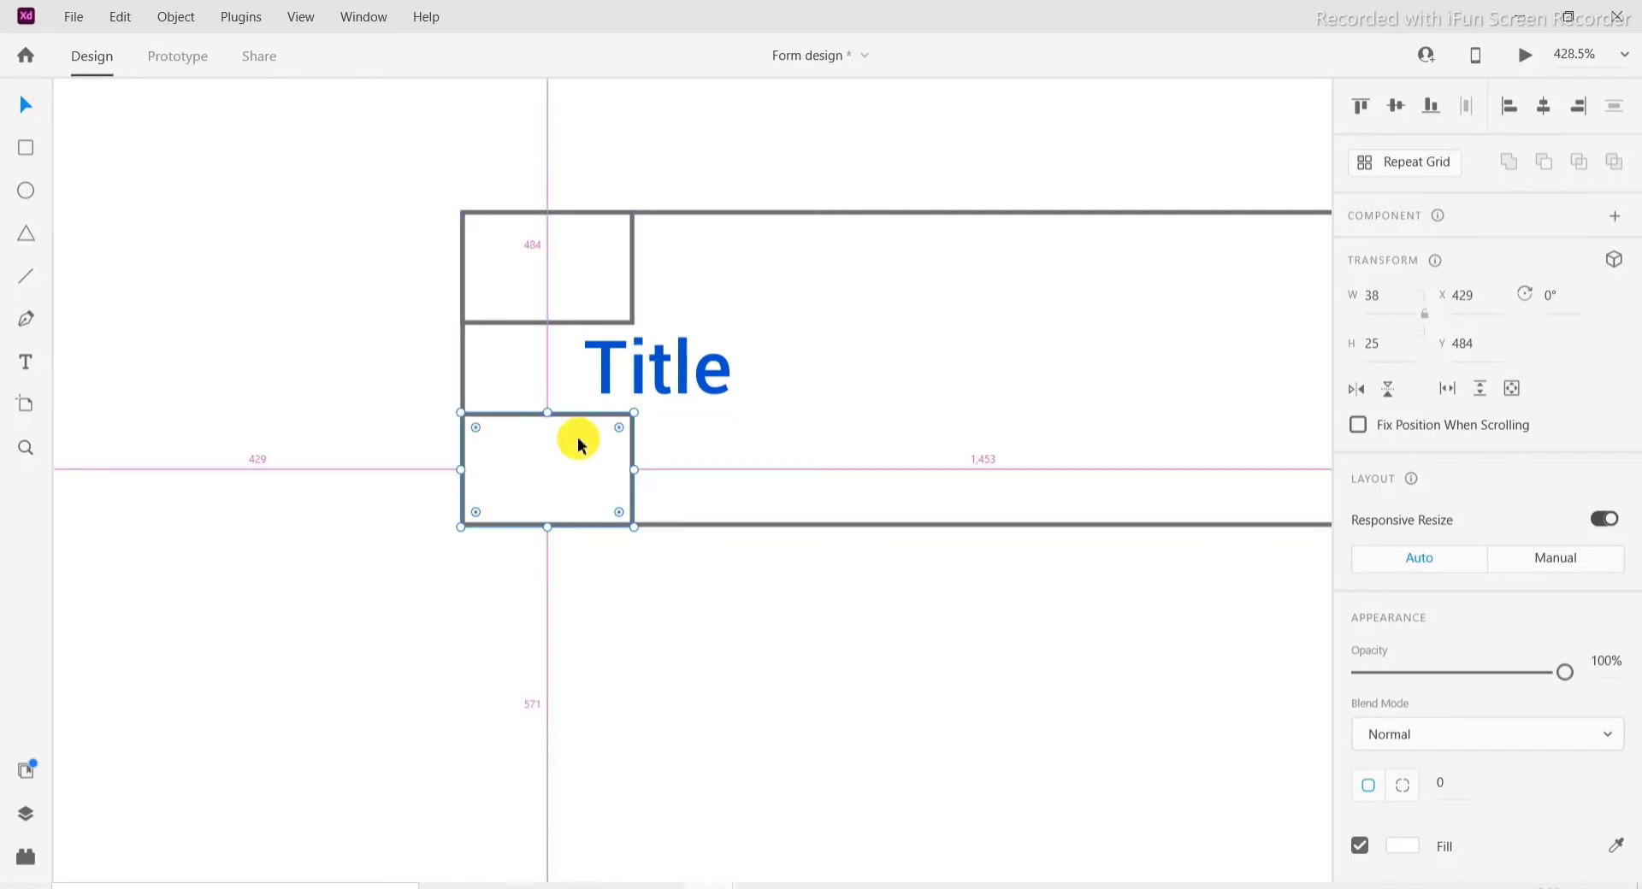
Step: Duplicate the upper spacer, rotate the copy a quarter turn and place it between the field's left edge and the Title text
click(558, 256)
drag(795, 250, 865, 251)
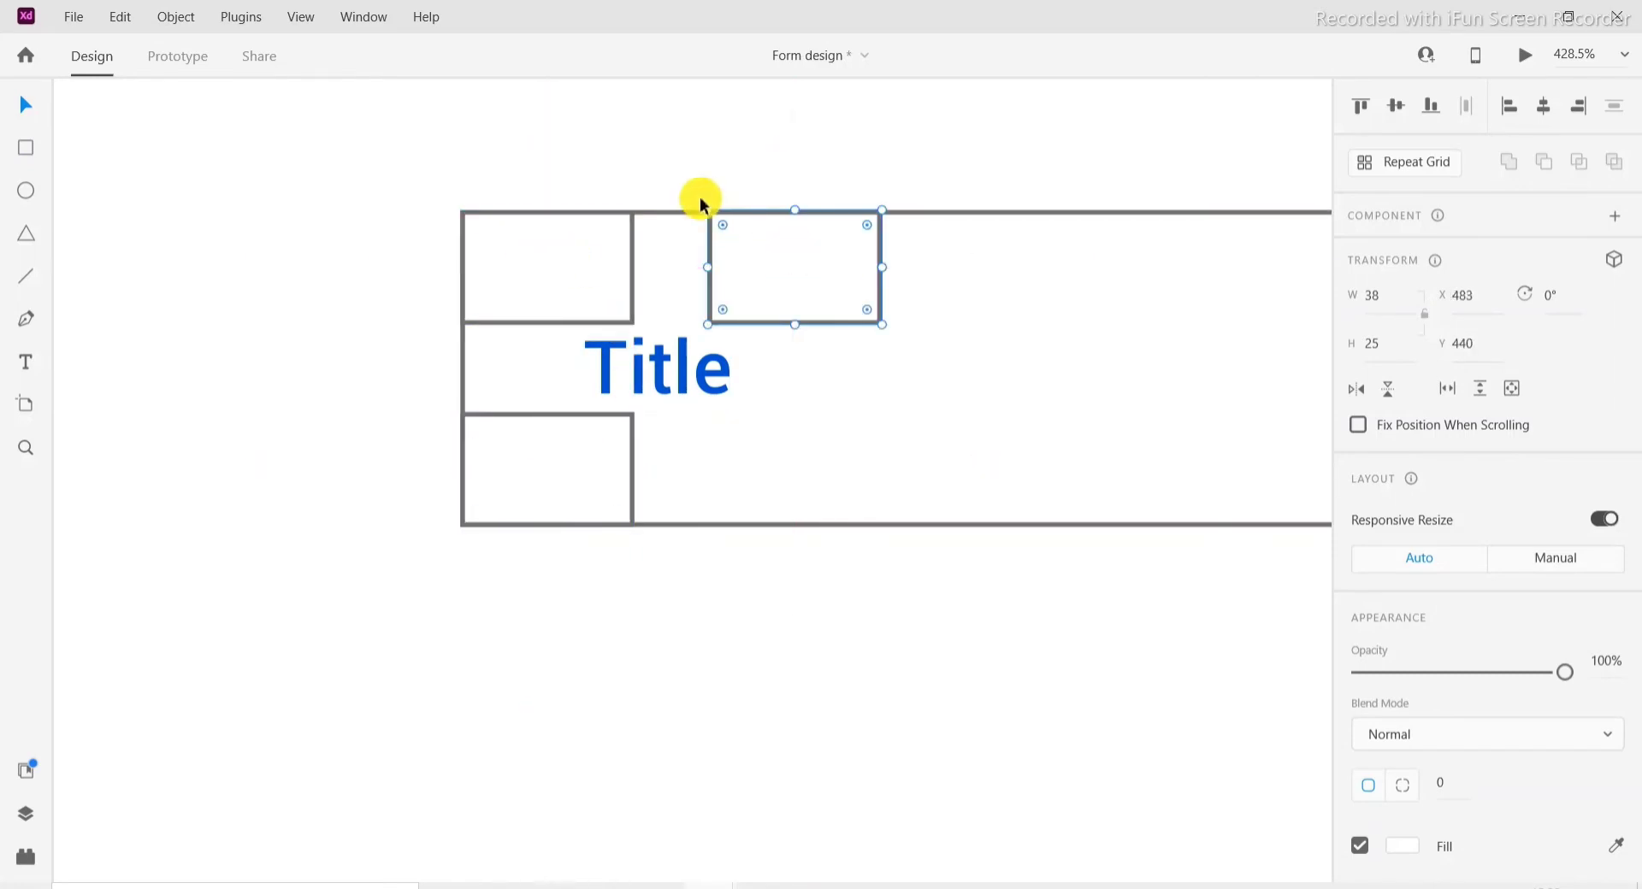
drag(708, 200, 856, 169)
drag(795, 256, 524, 351)
Step: Move the Title text to X 454, Y 465
drag(654, 371, 645, 369)
scroll(541, 350, up, 5)
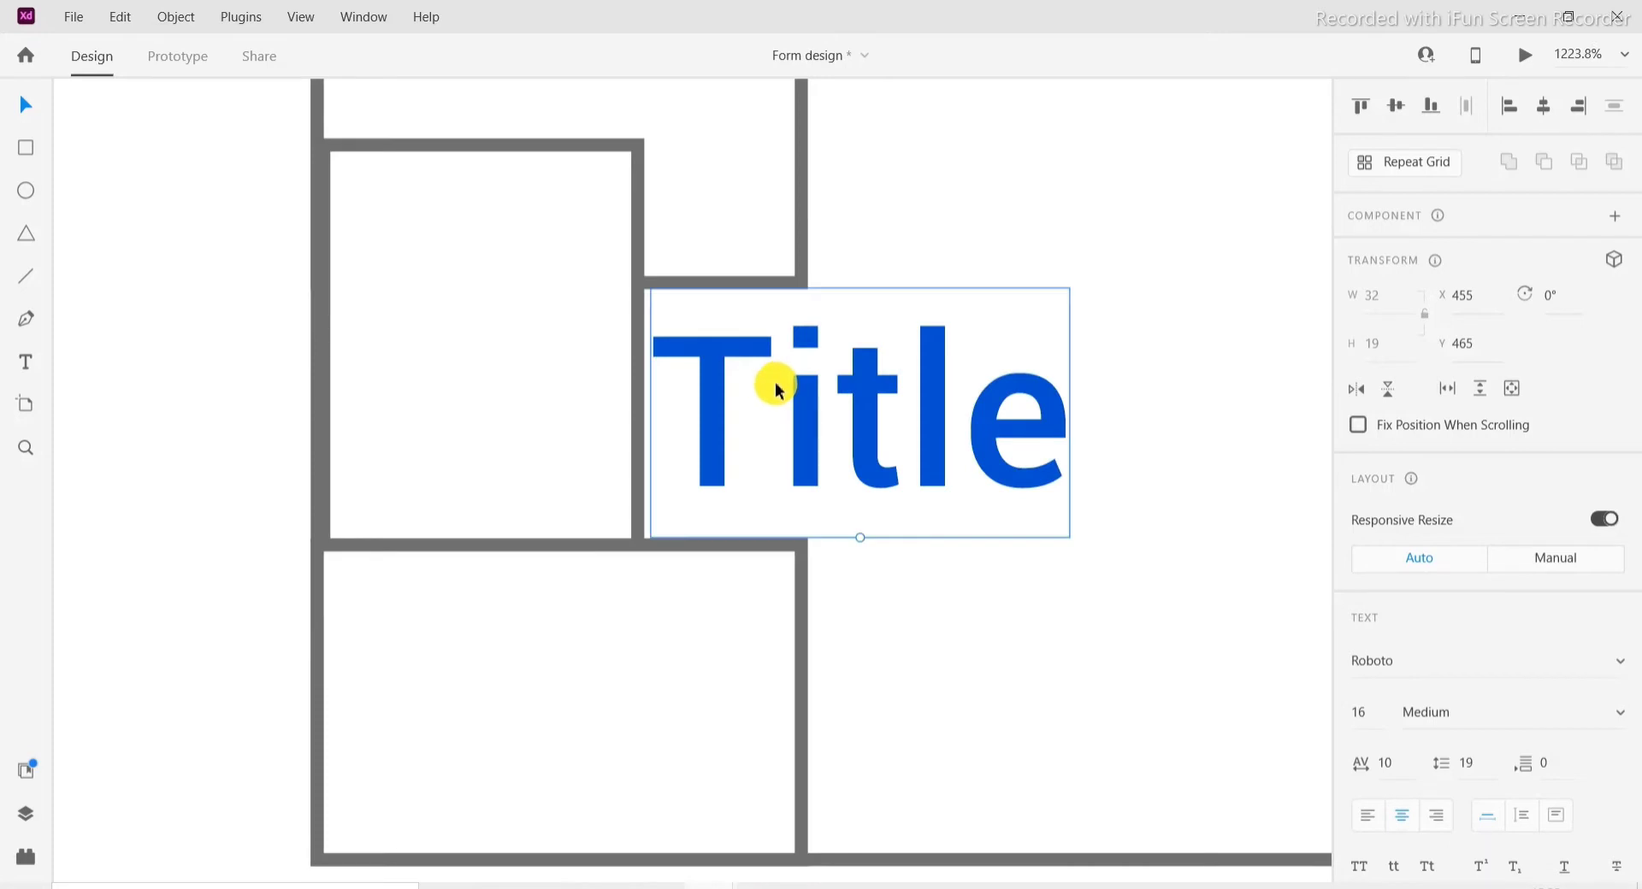
drag(767, 393, 762, 388)
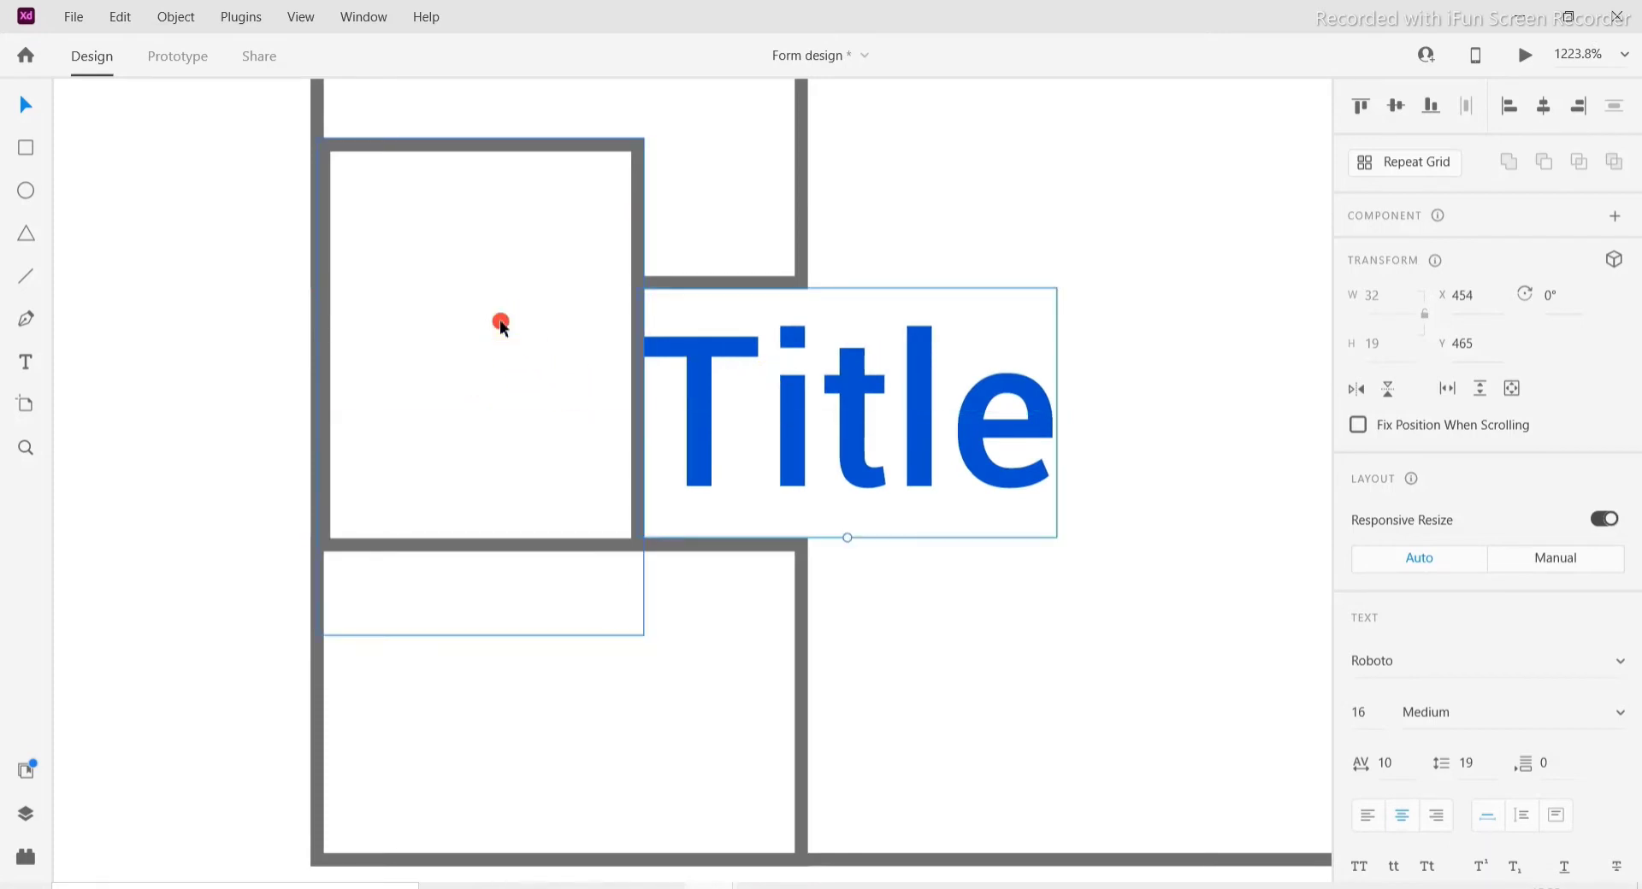
Step: Delete the three spacer rectangles around the Title text
click(718, 501)
click(701, 658)
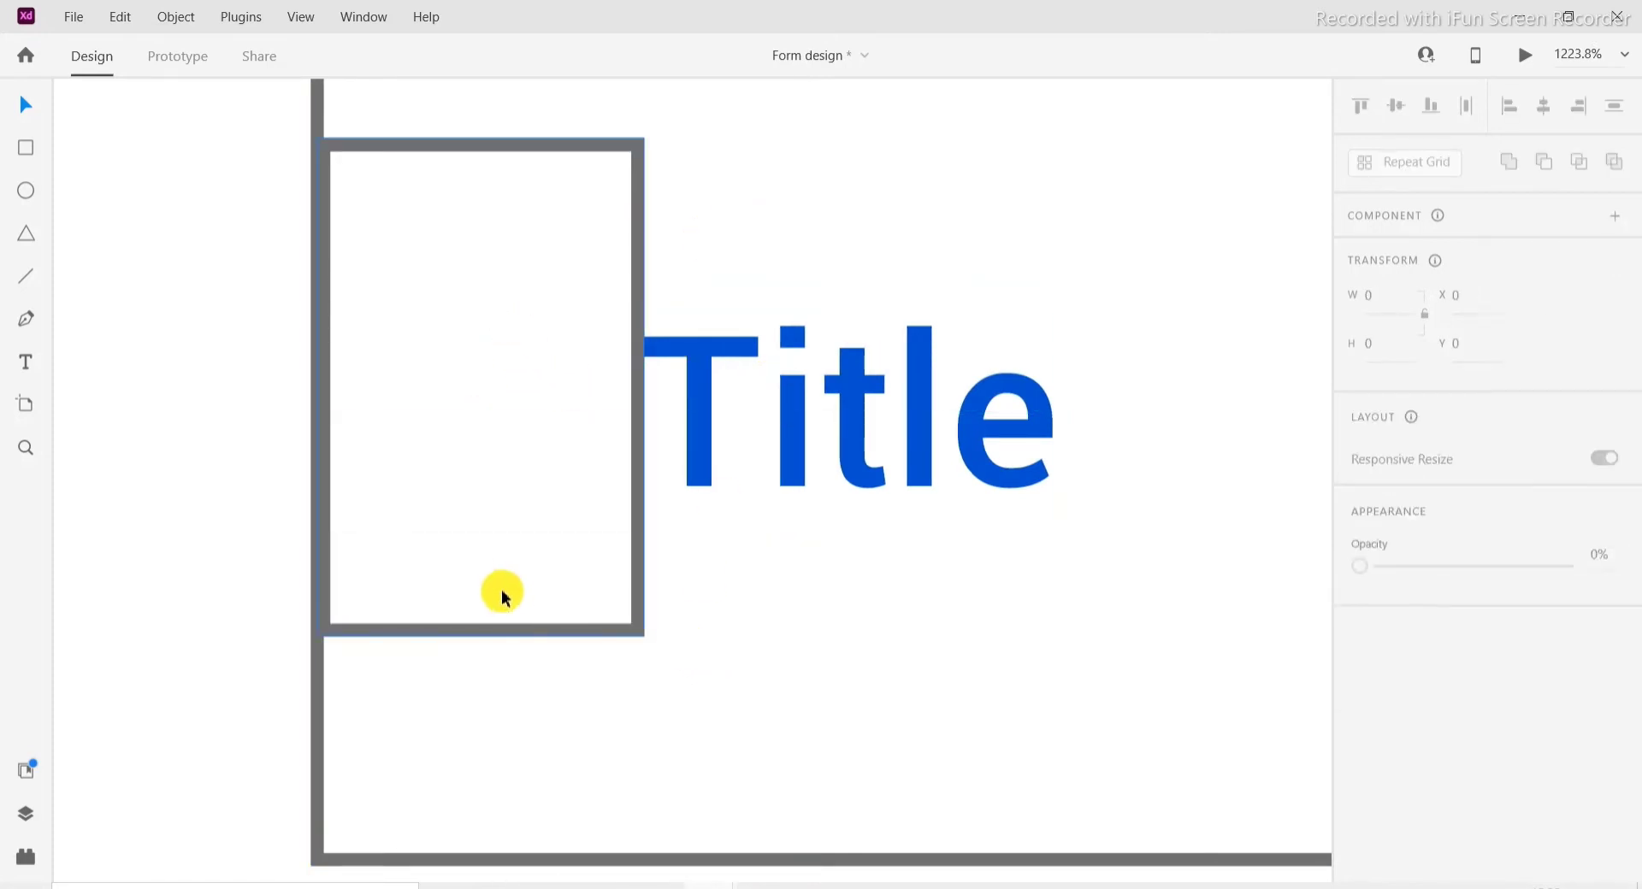
click(506, 436)
key(Delete)
scroll(466, 492, down, 9)
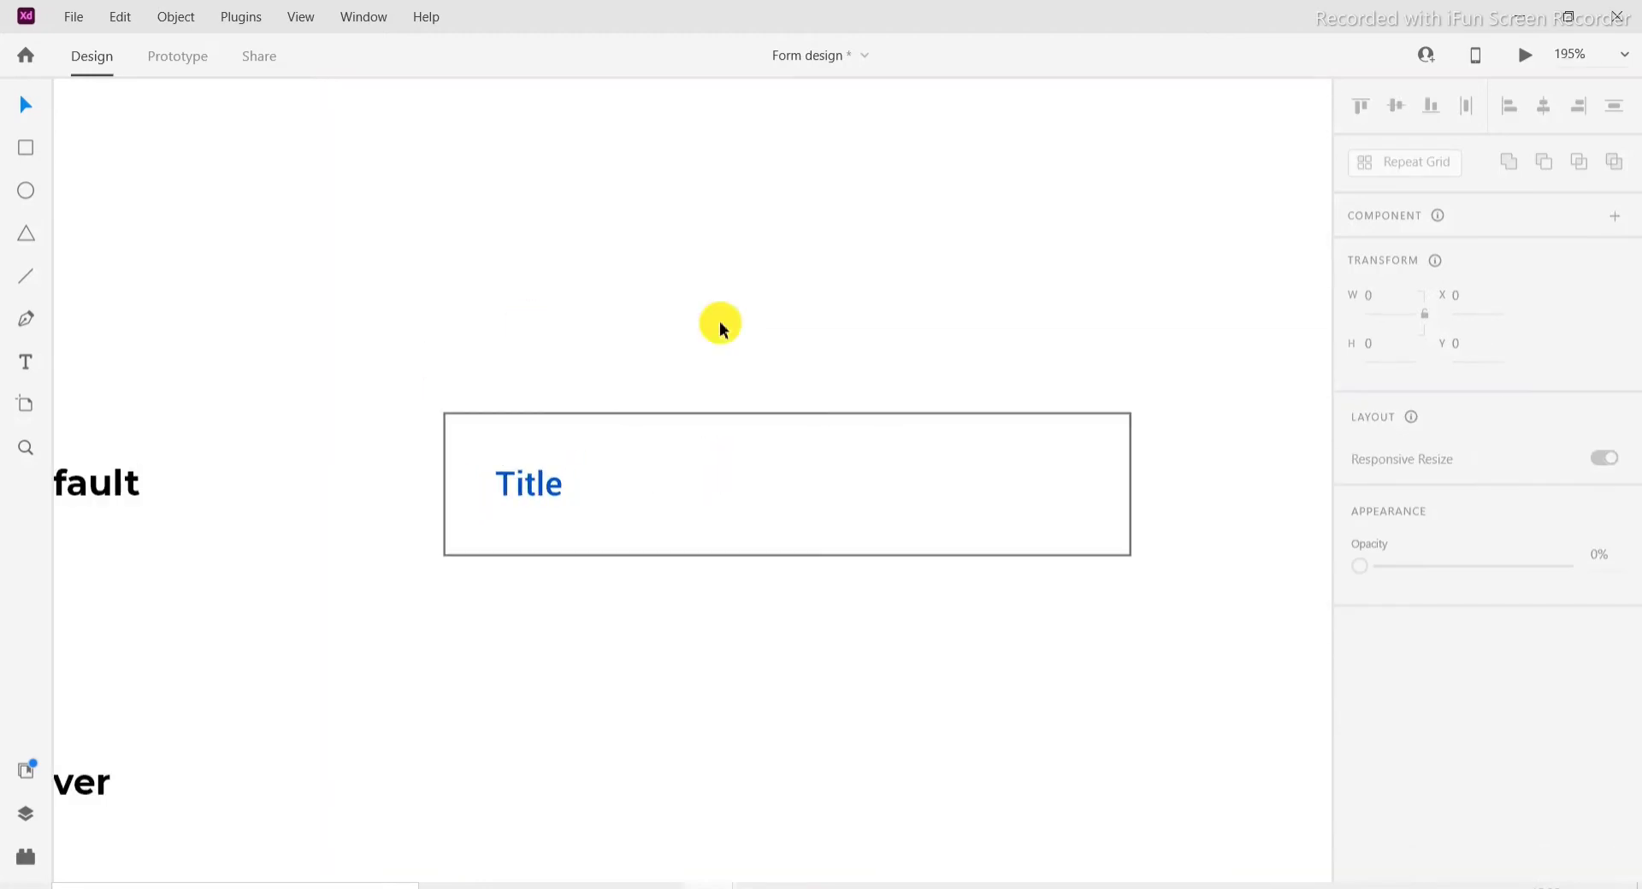
drag(644, 304, 616, 217)
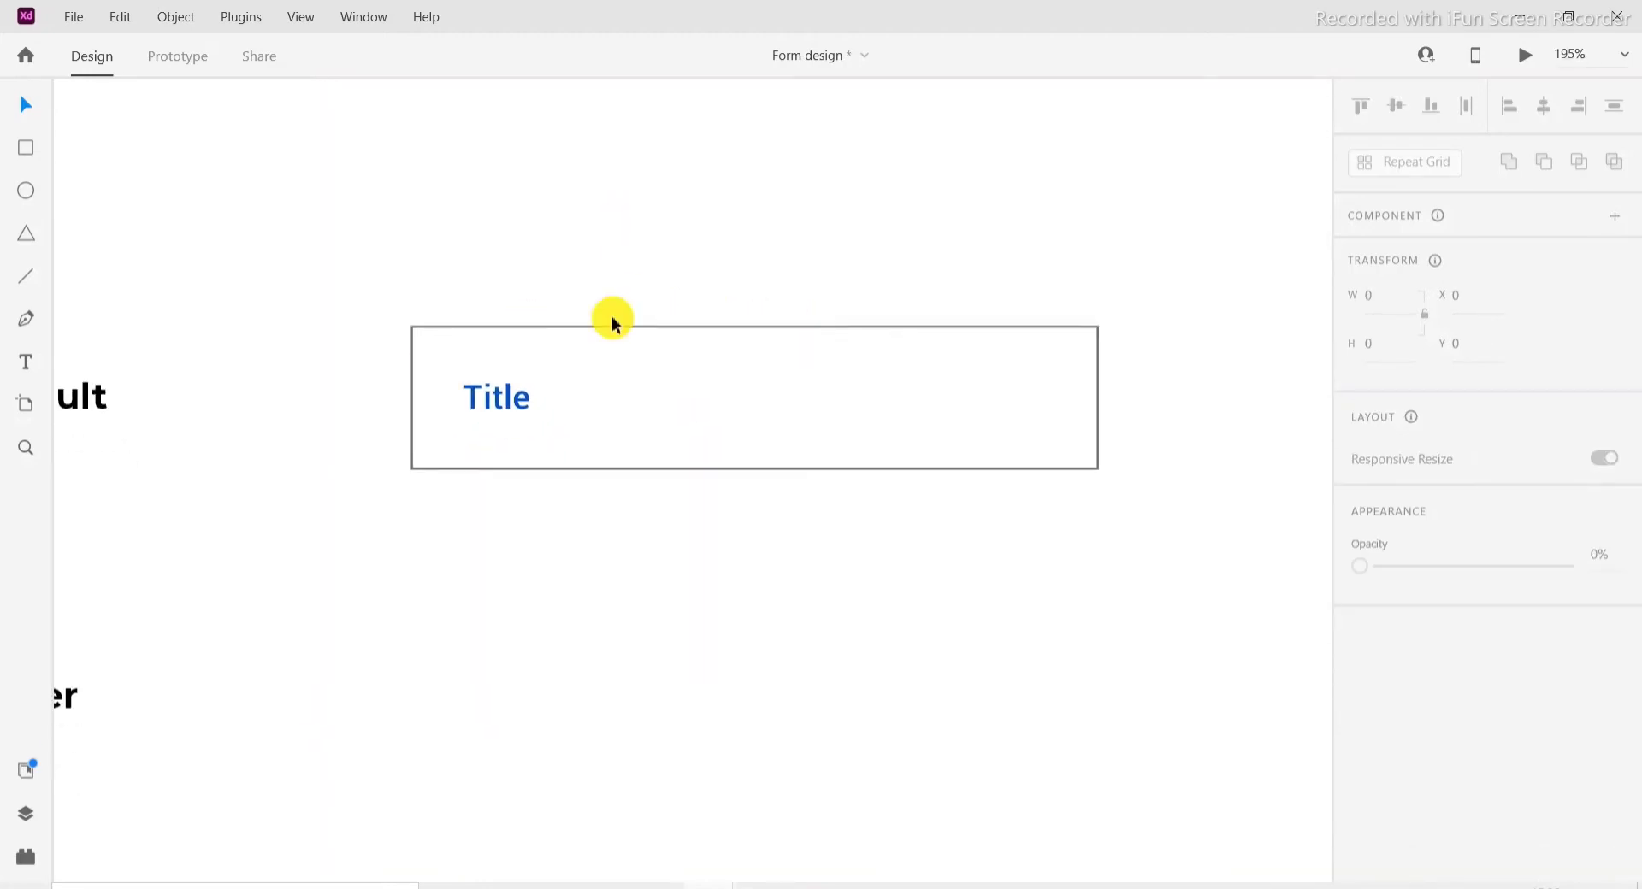
click(624, 350)
click(672, 236)
click(513, 388)
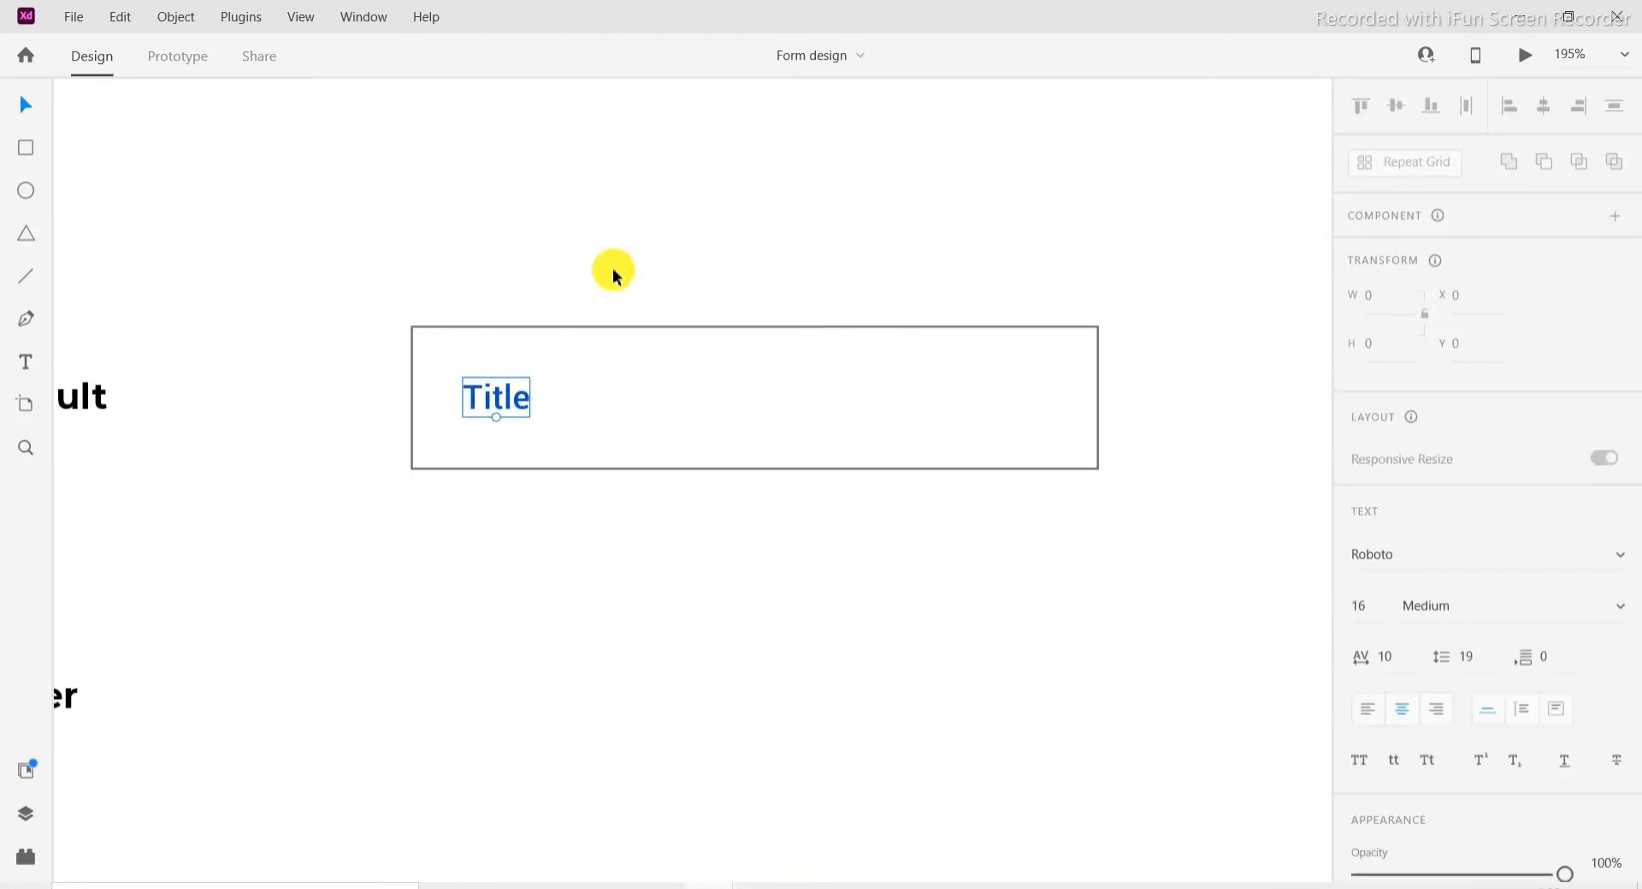
click(613, 269)
drag(594, 262, 569, 218)
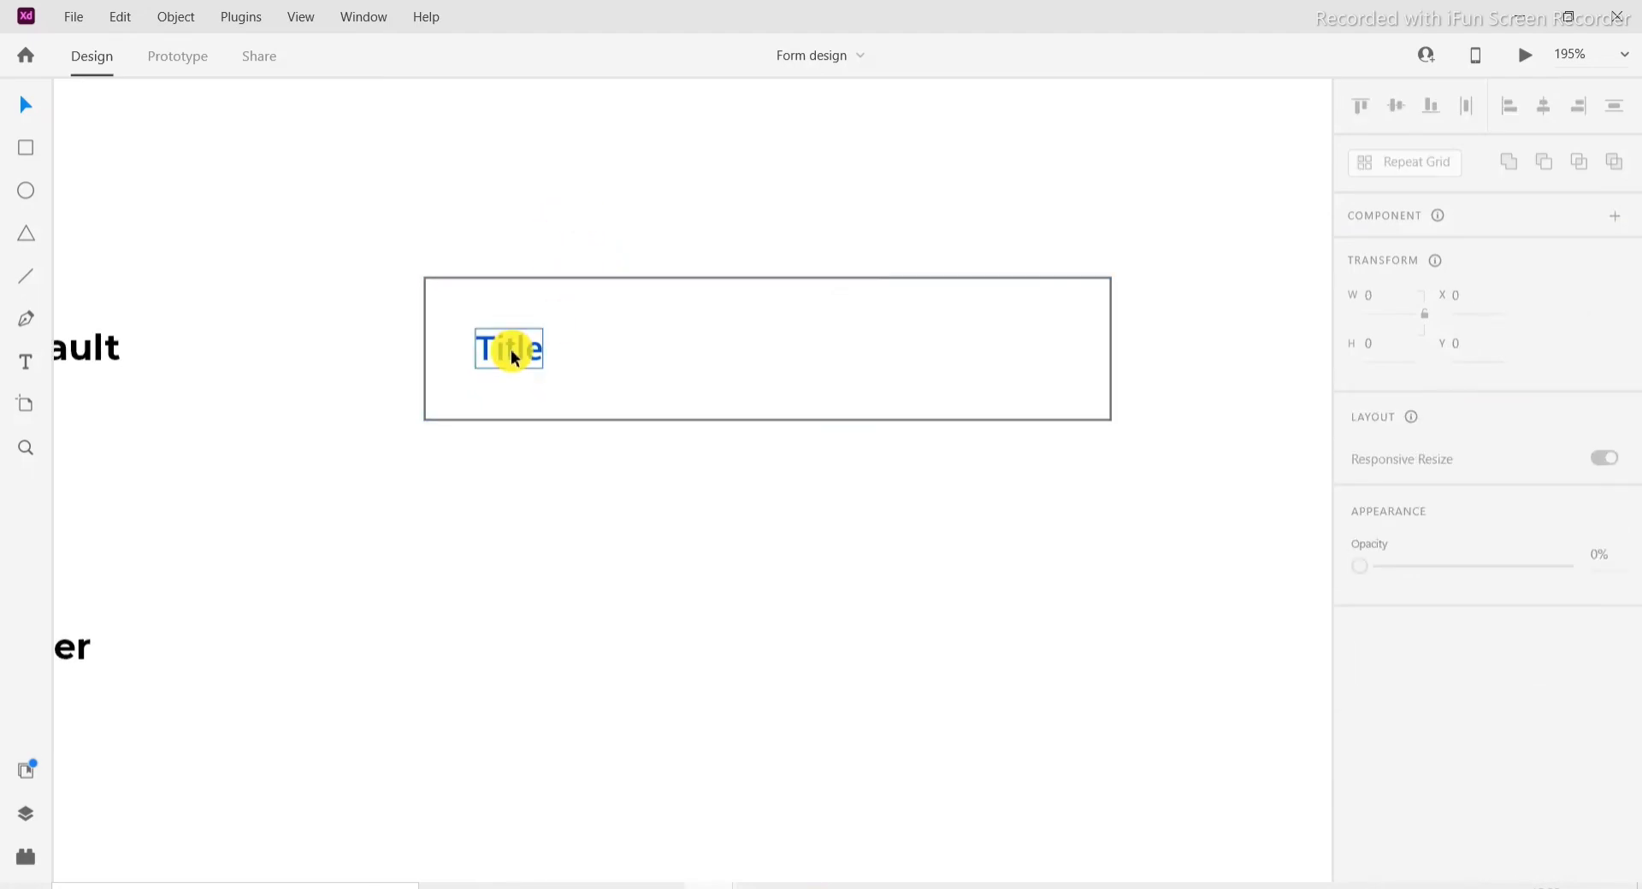
Step: Duplicate the Title text and place the copy just below the field rectangle, at X 454, Y 512
click(512, 350)
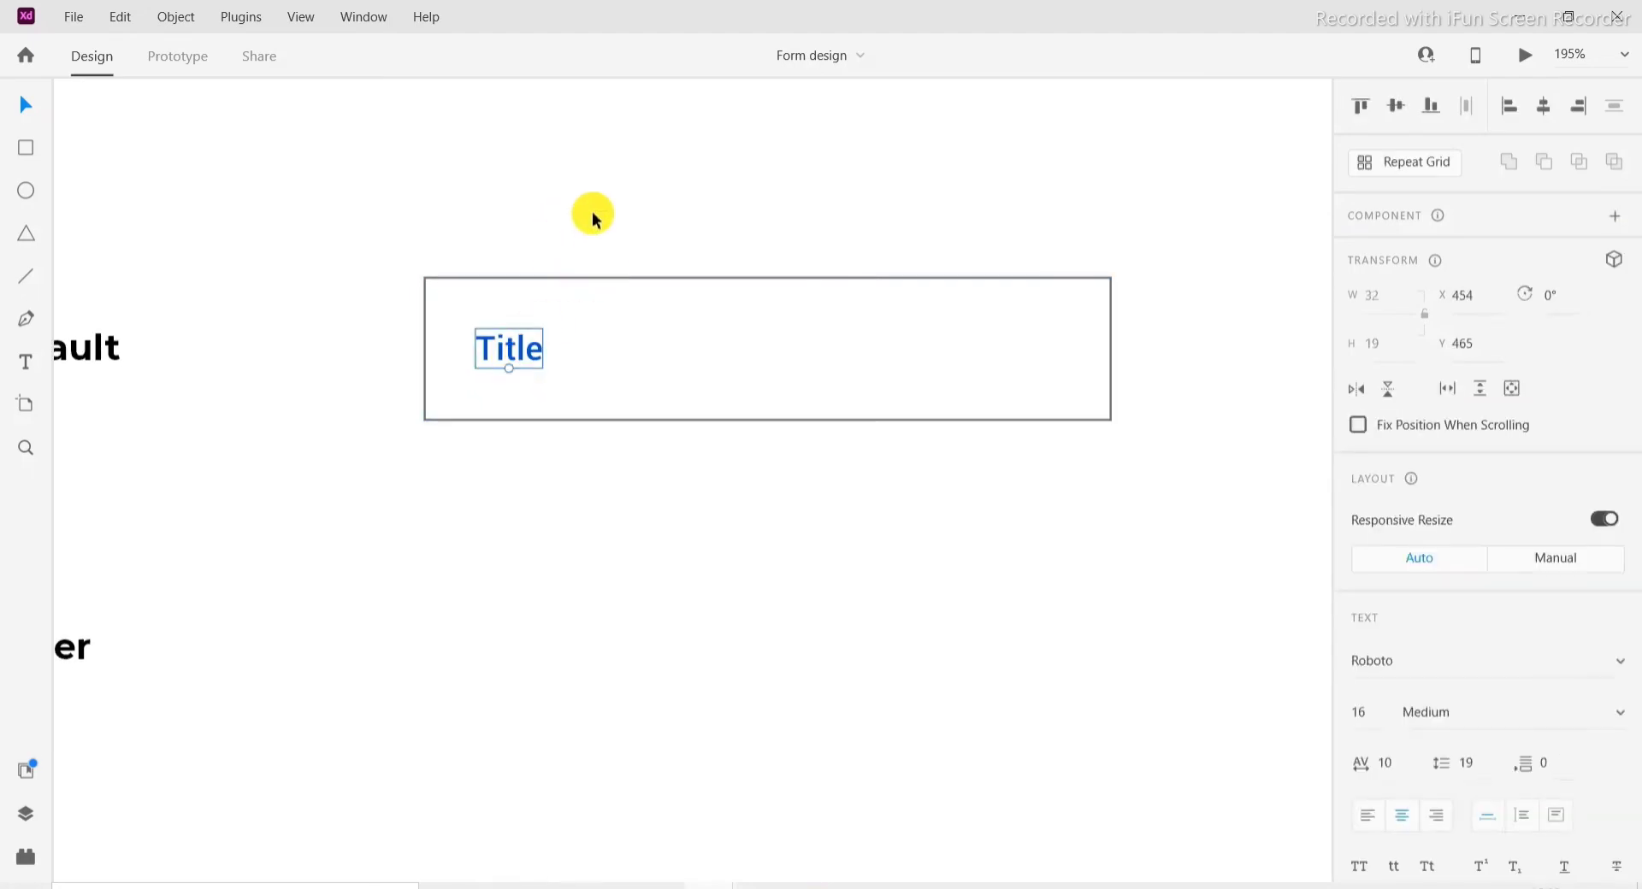
key(ctrl+d)
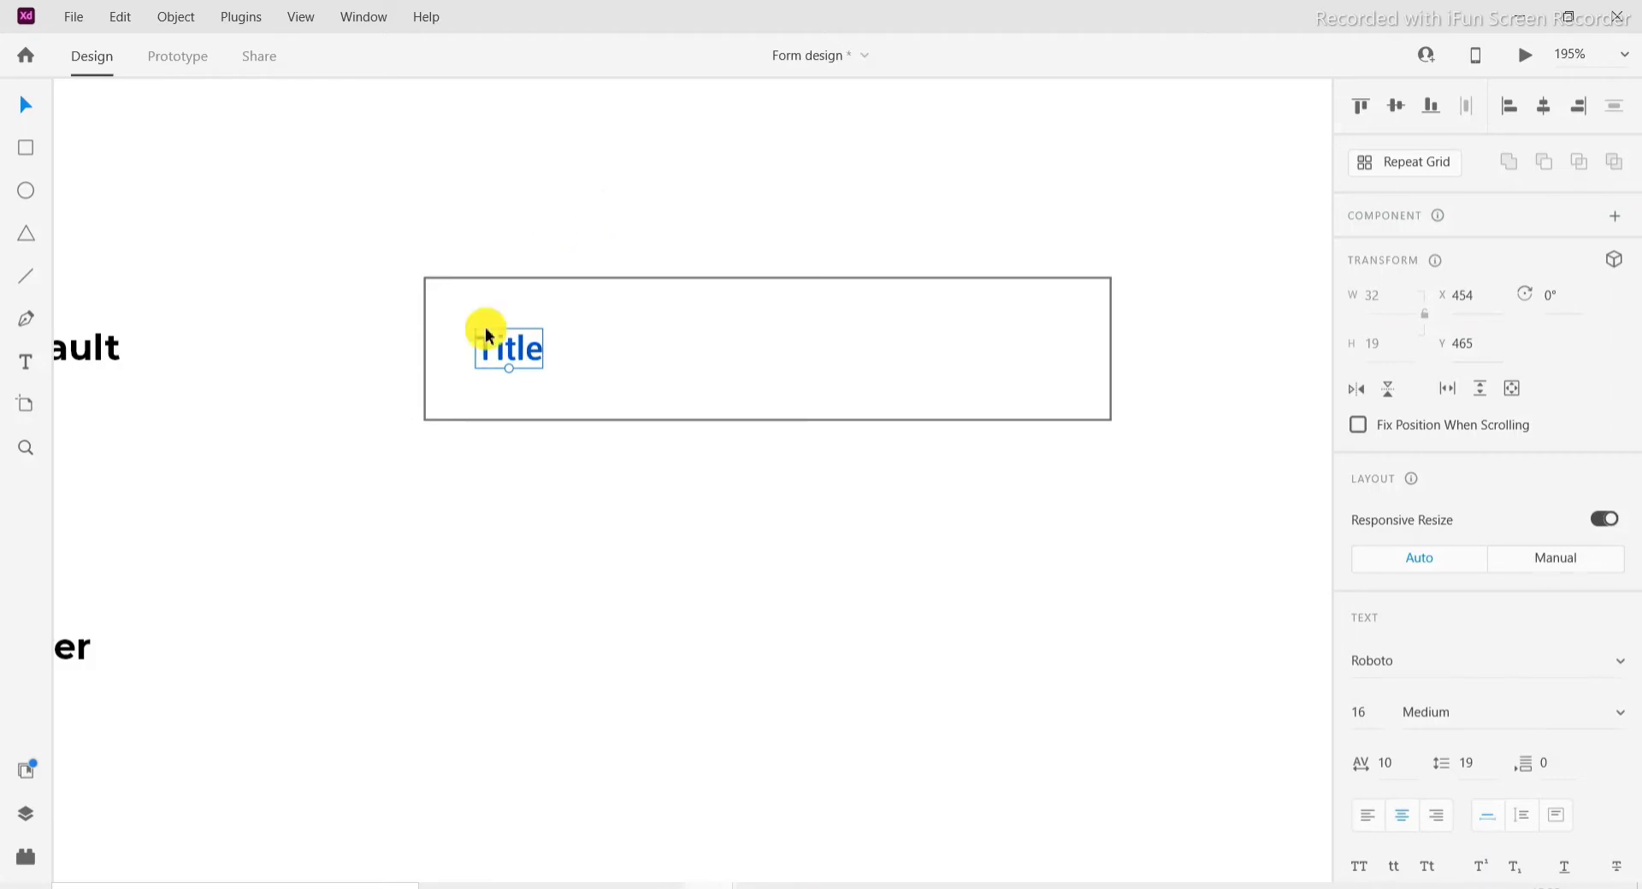
drag(497, 453, 496, 456)
Step: Set the font size of the Title copy below the field to 12
scroll(496, 457, up, 3)
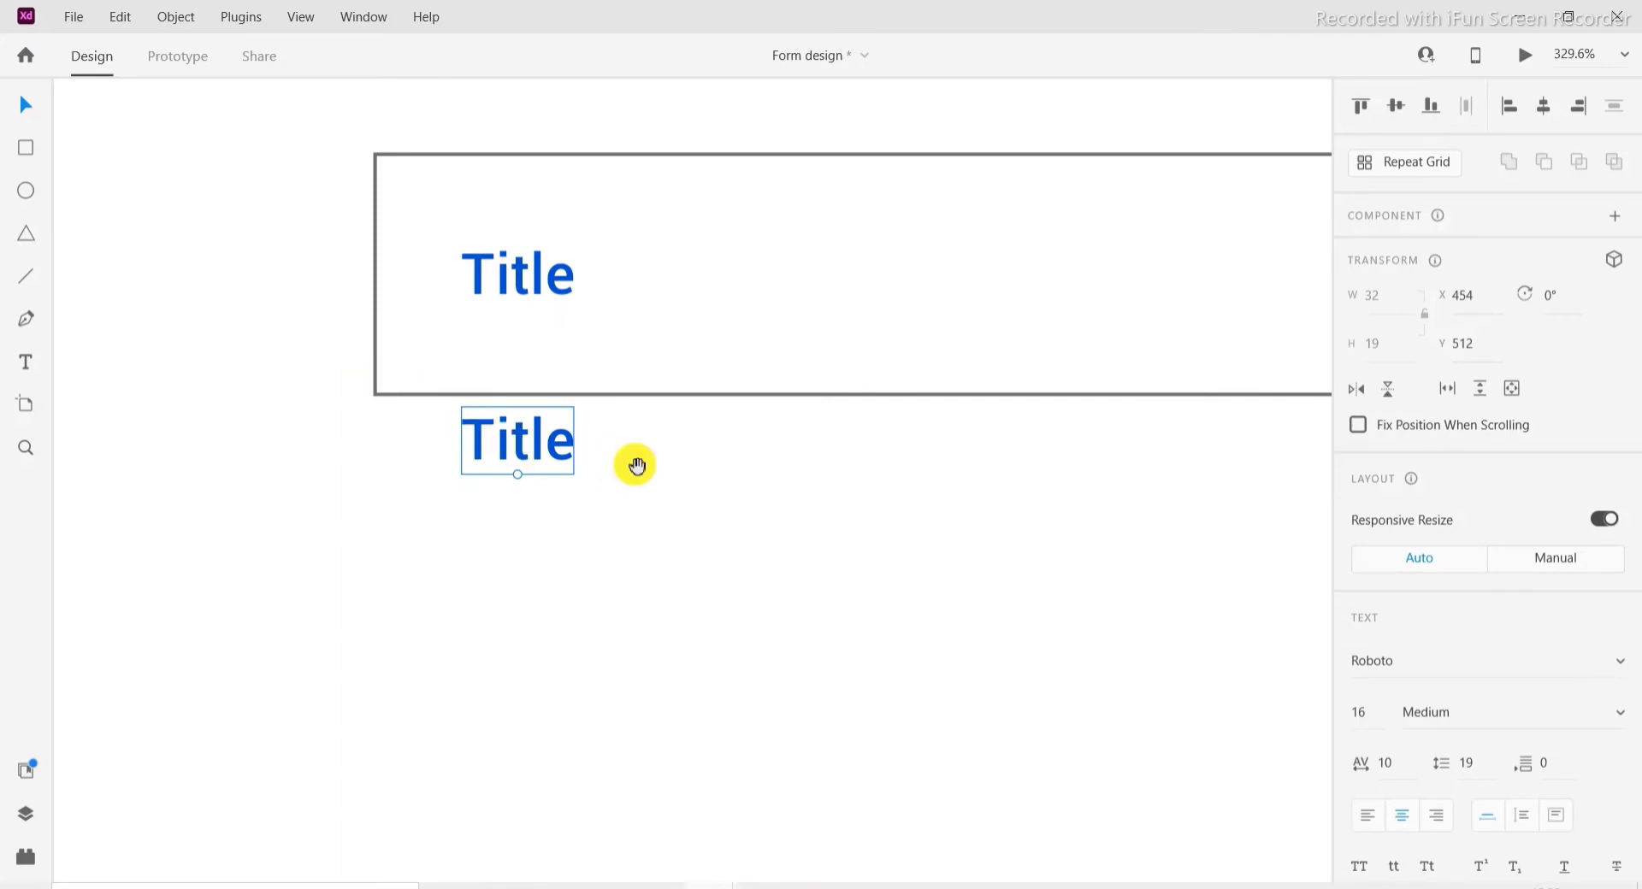
drag(637, 466, 446, 444)
scroll(385, 439, down, 2)
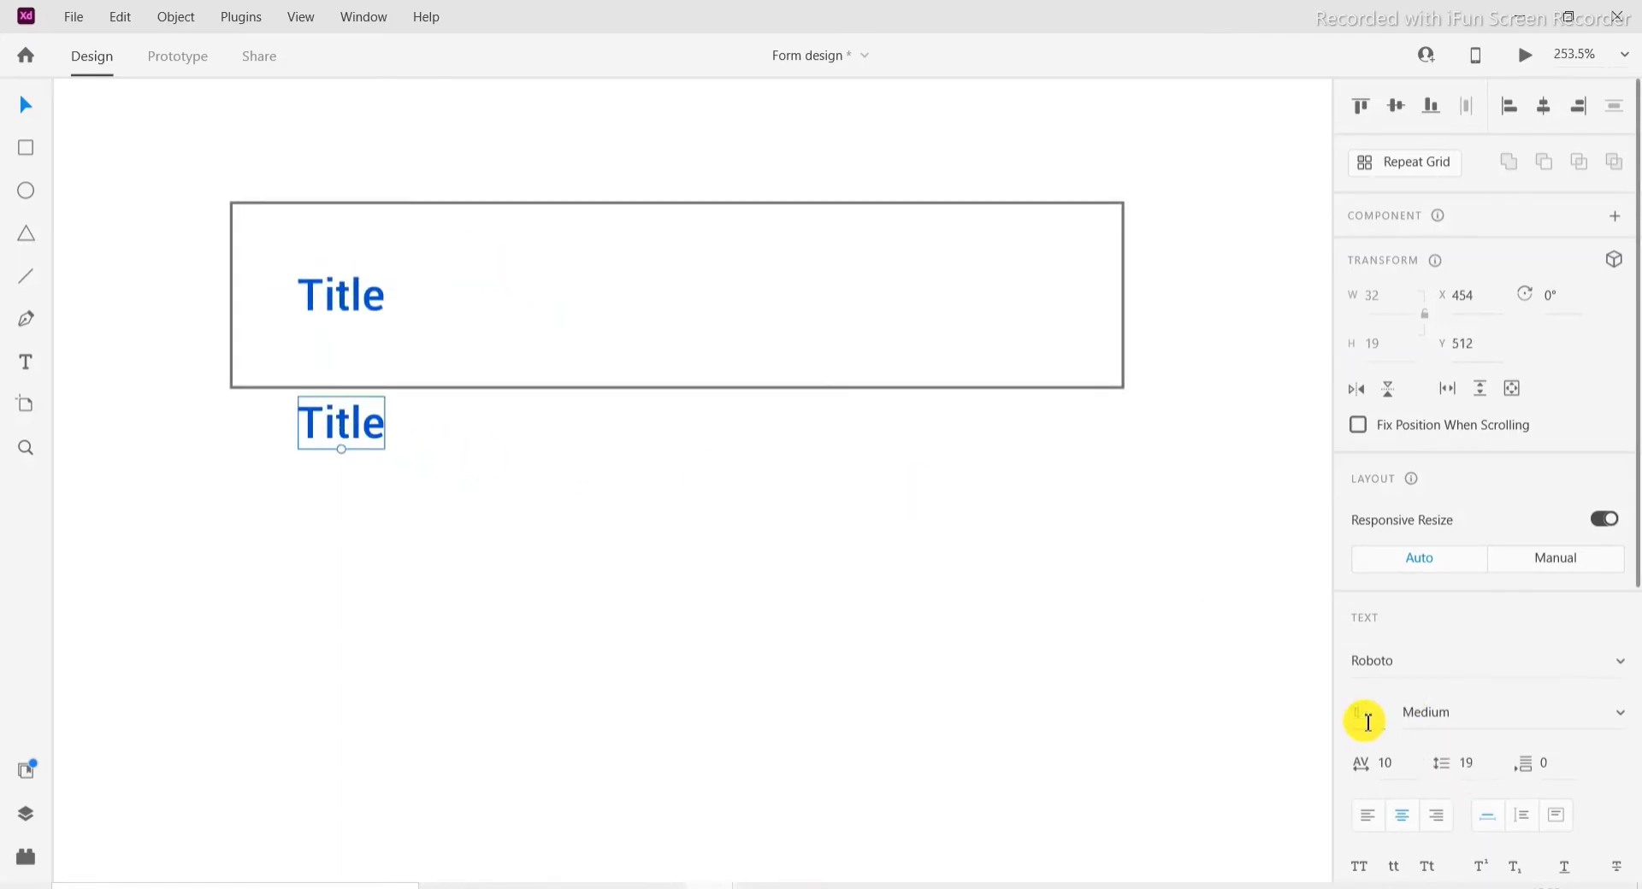
text(12)
key(Return)
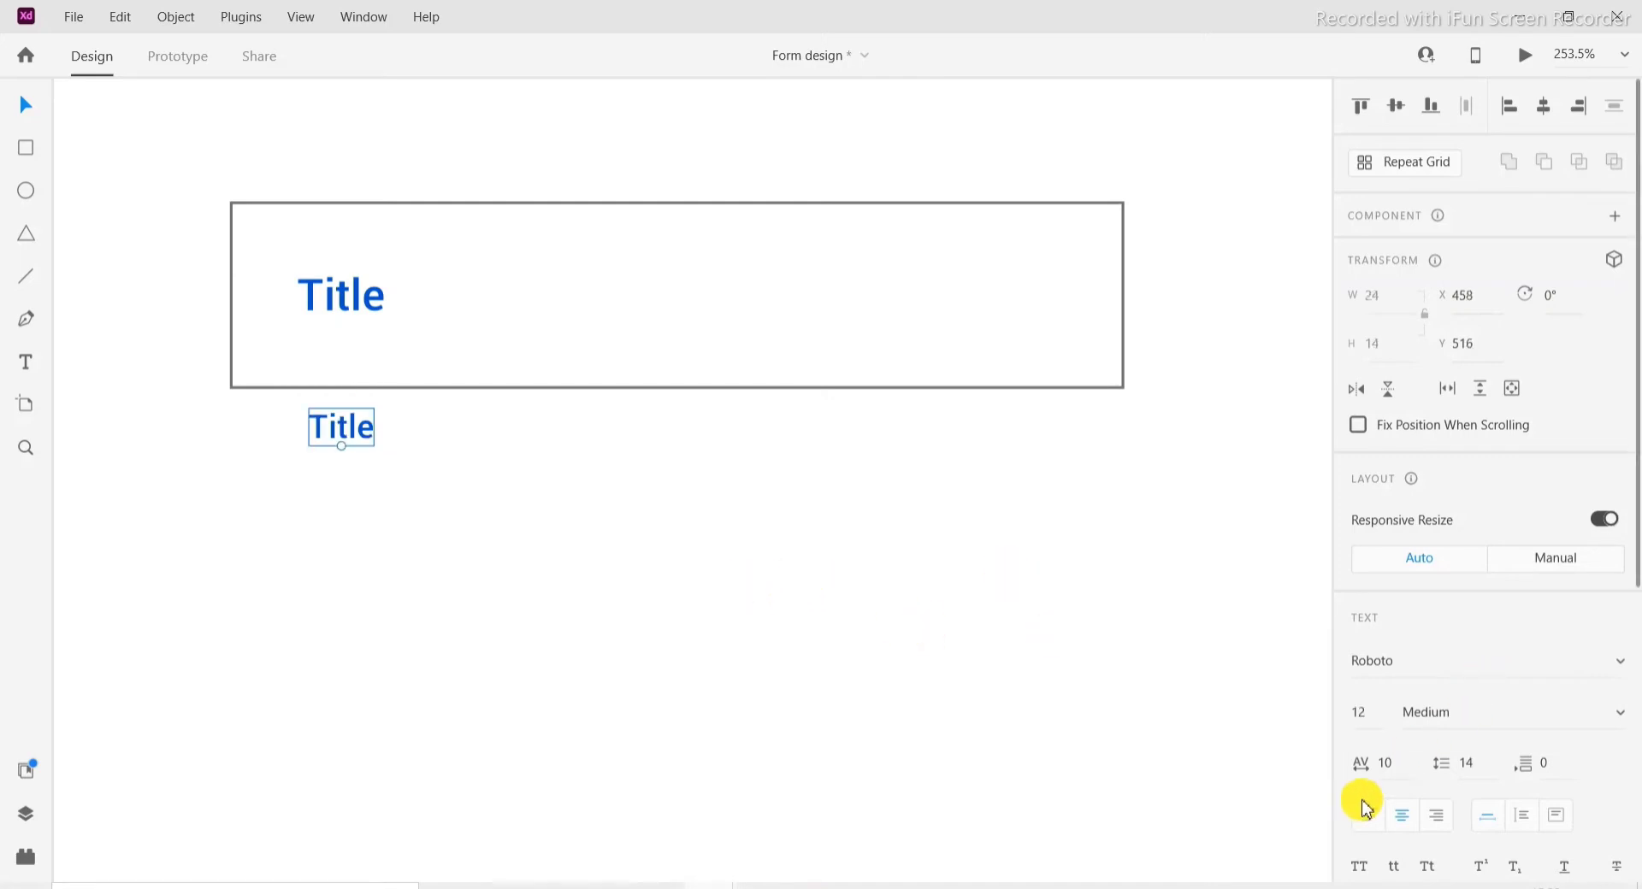
Step: Set the larger Title's text alignment to left and align both Title texts along their left edges
click(358, 309)
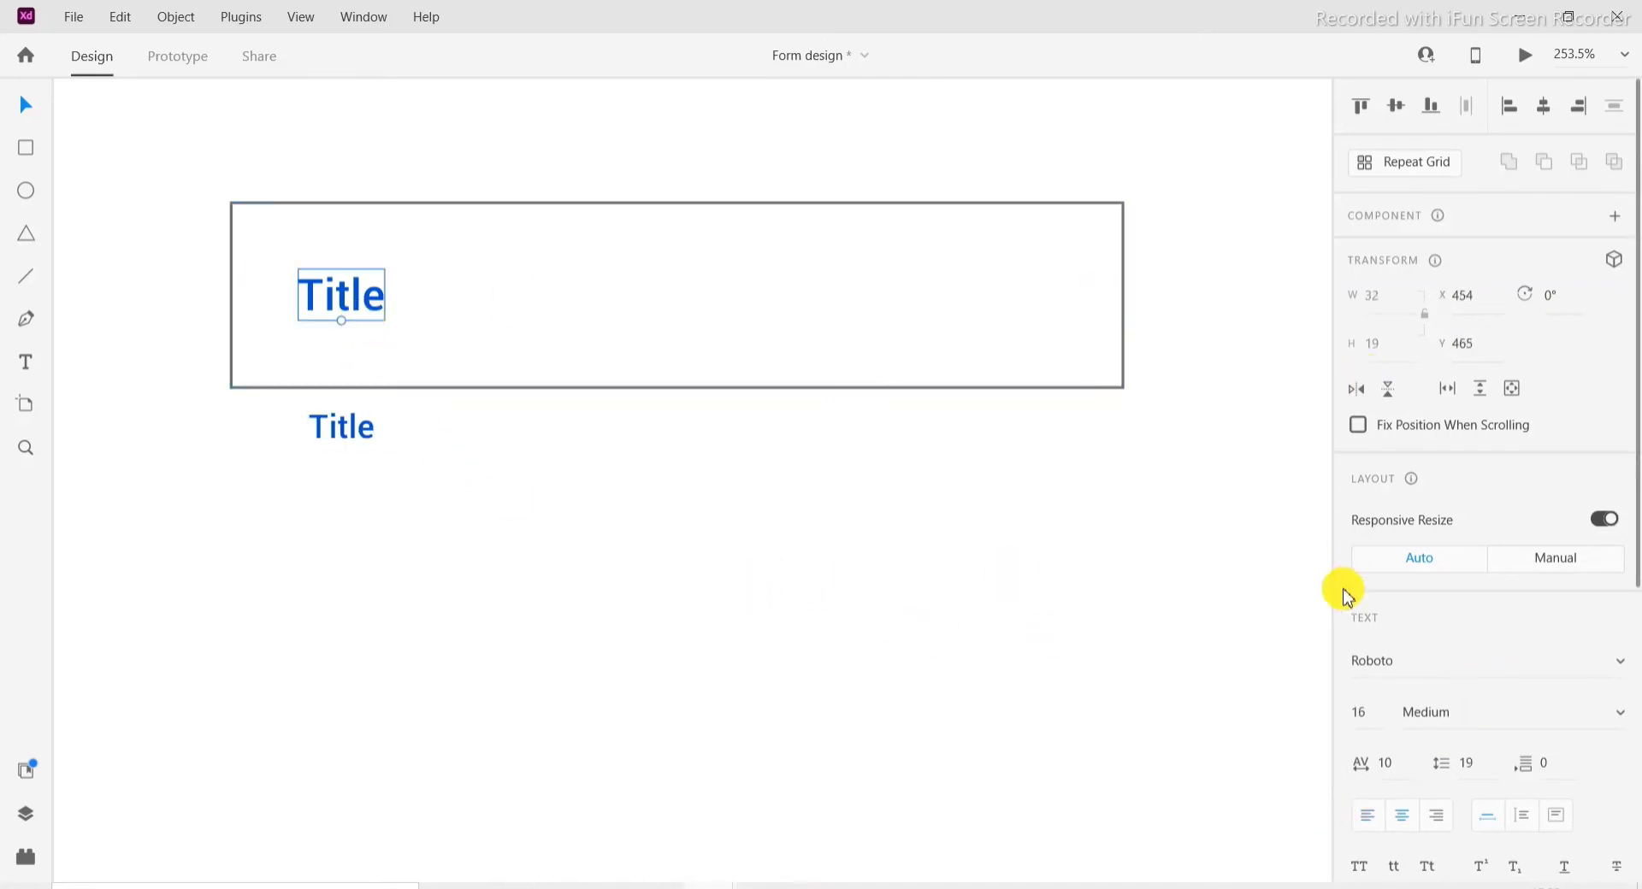
click(1370, 812)
click(343, 164)
drag(390, 133, 448, 126)
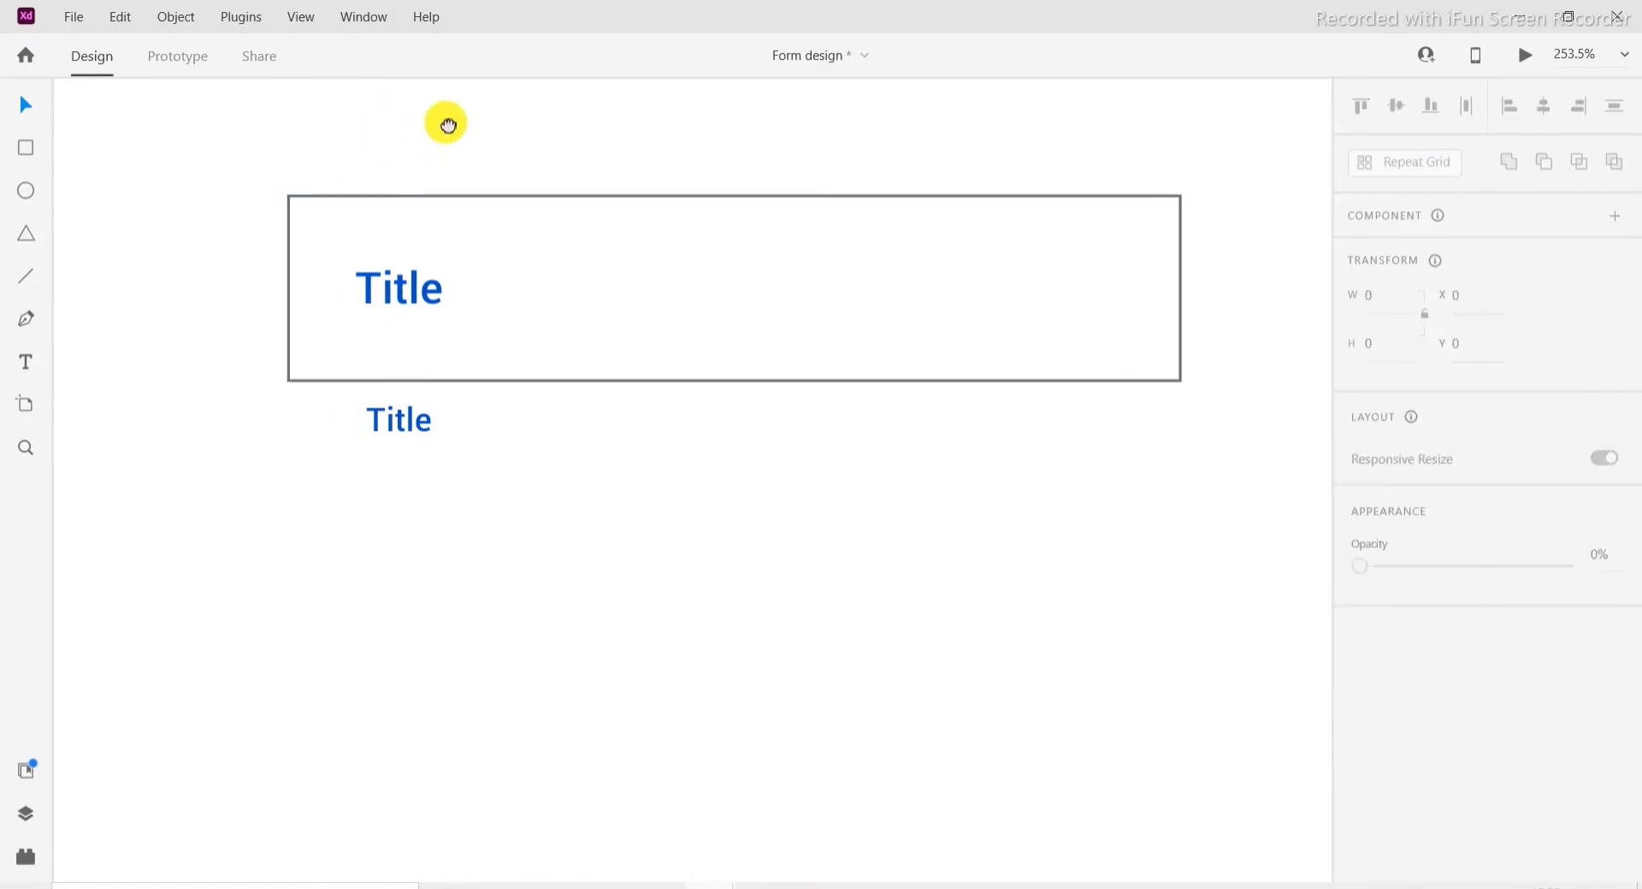
click(372, 427)
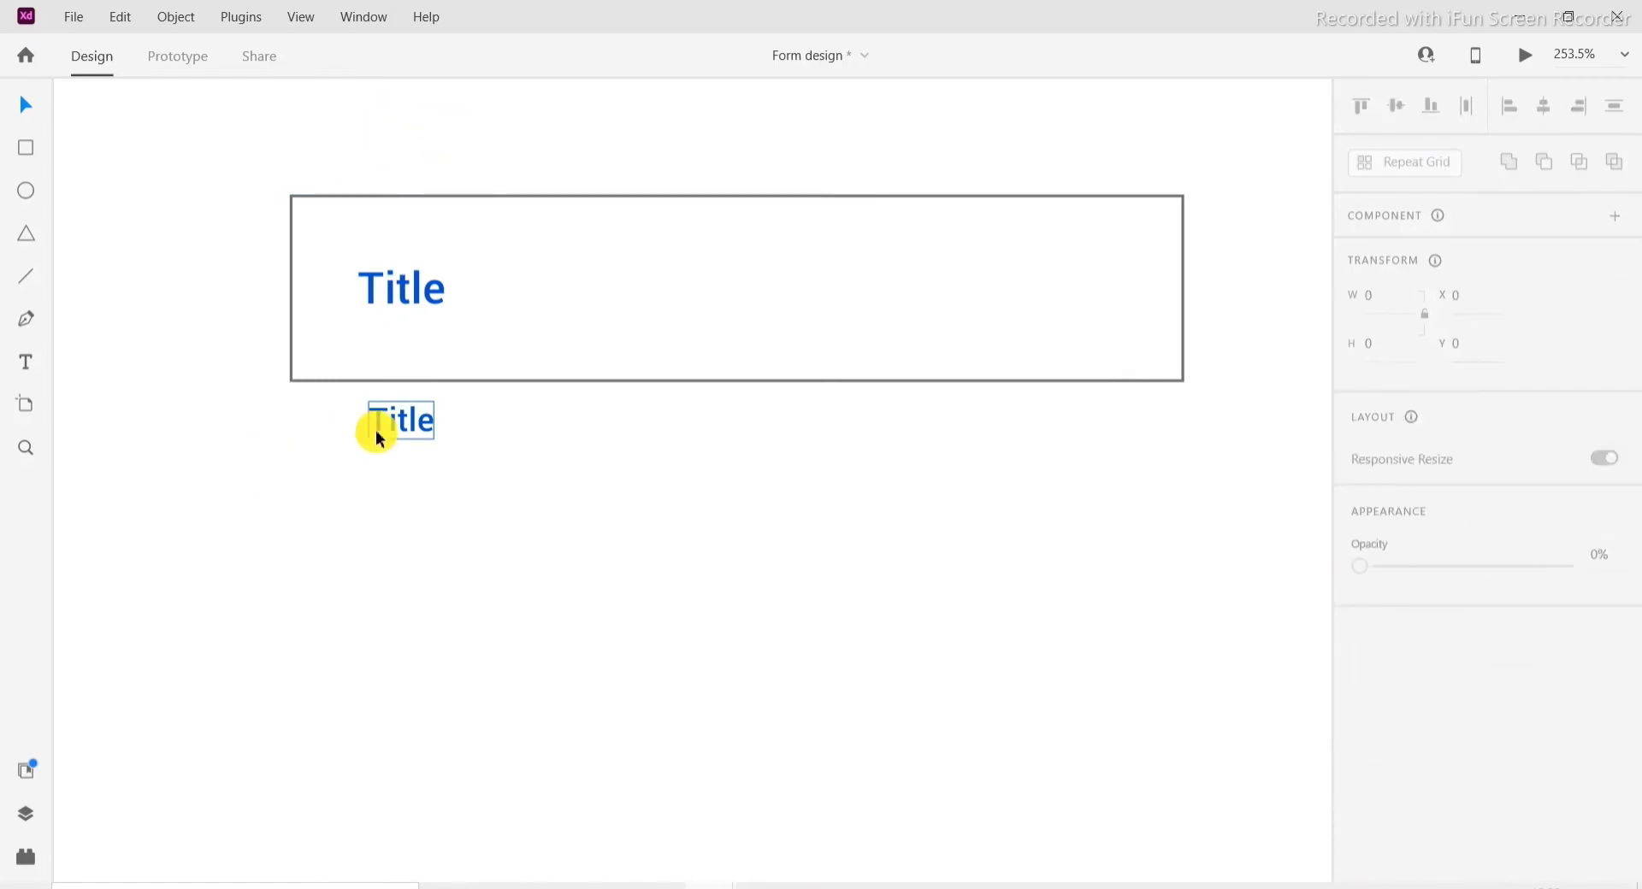
shift+click(410, 280)
click(1505, 107)
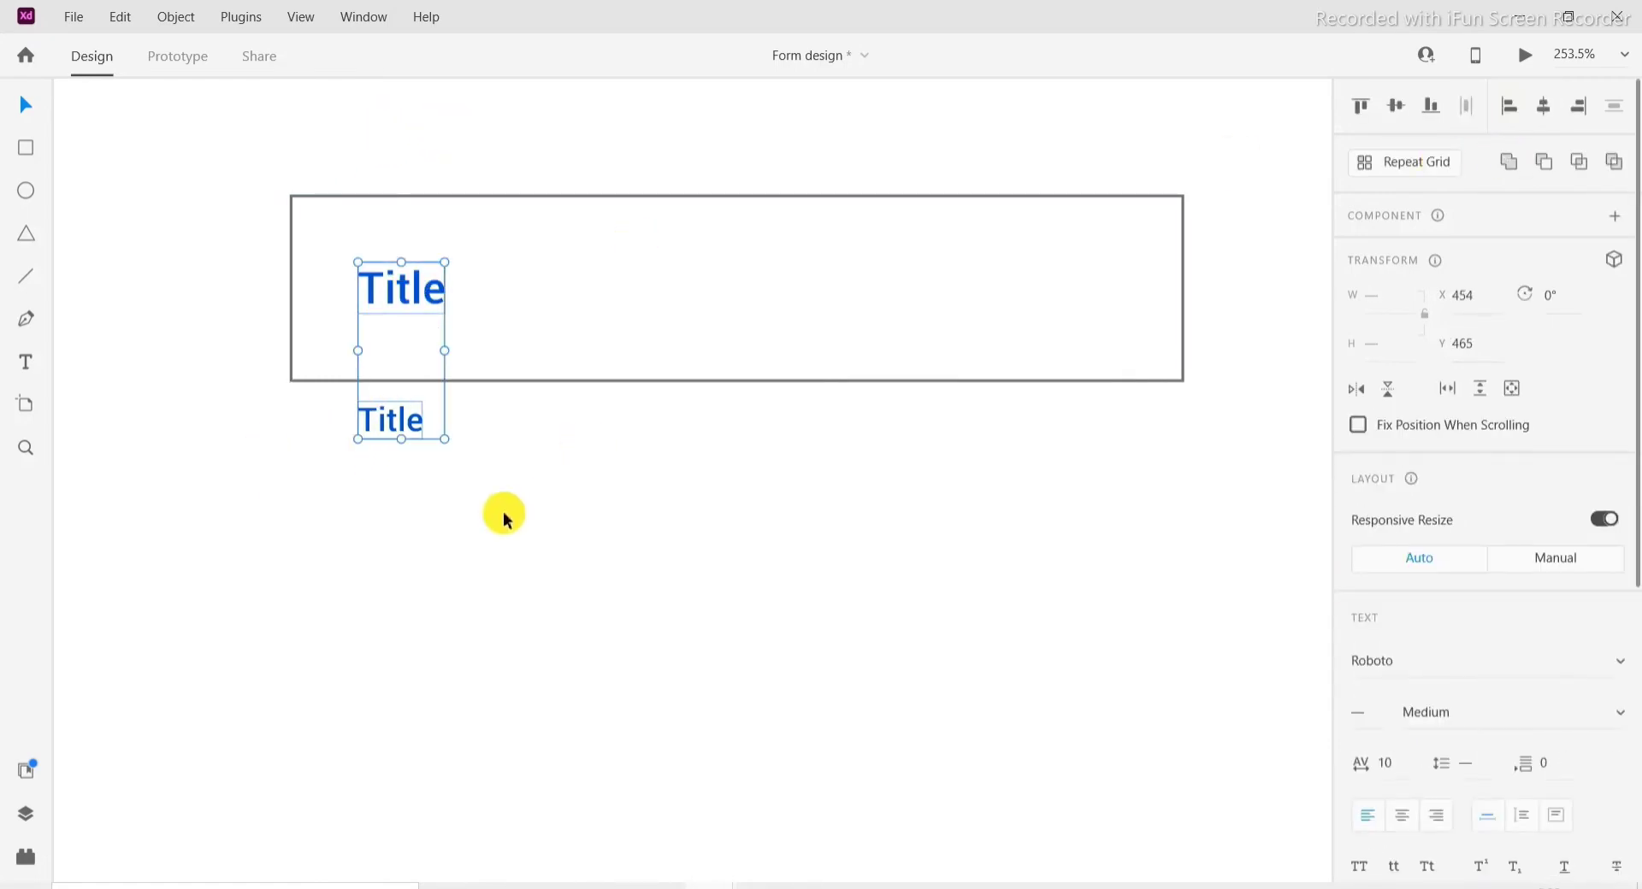
Step: Save the Form design document
click(377, 423)
scroll(513, 325, up, 1)
click(381, 313)
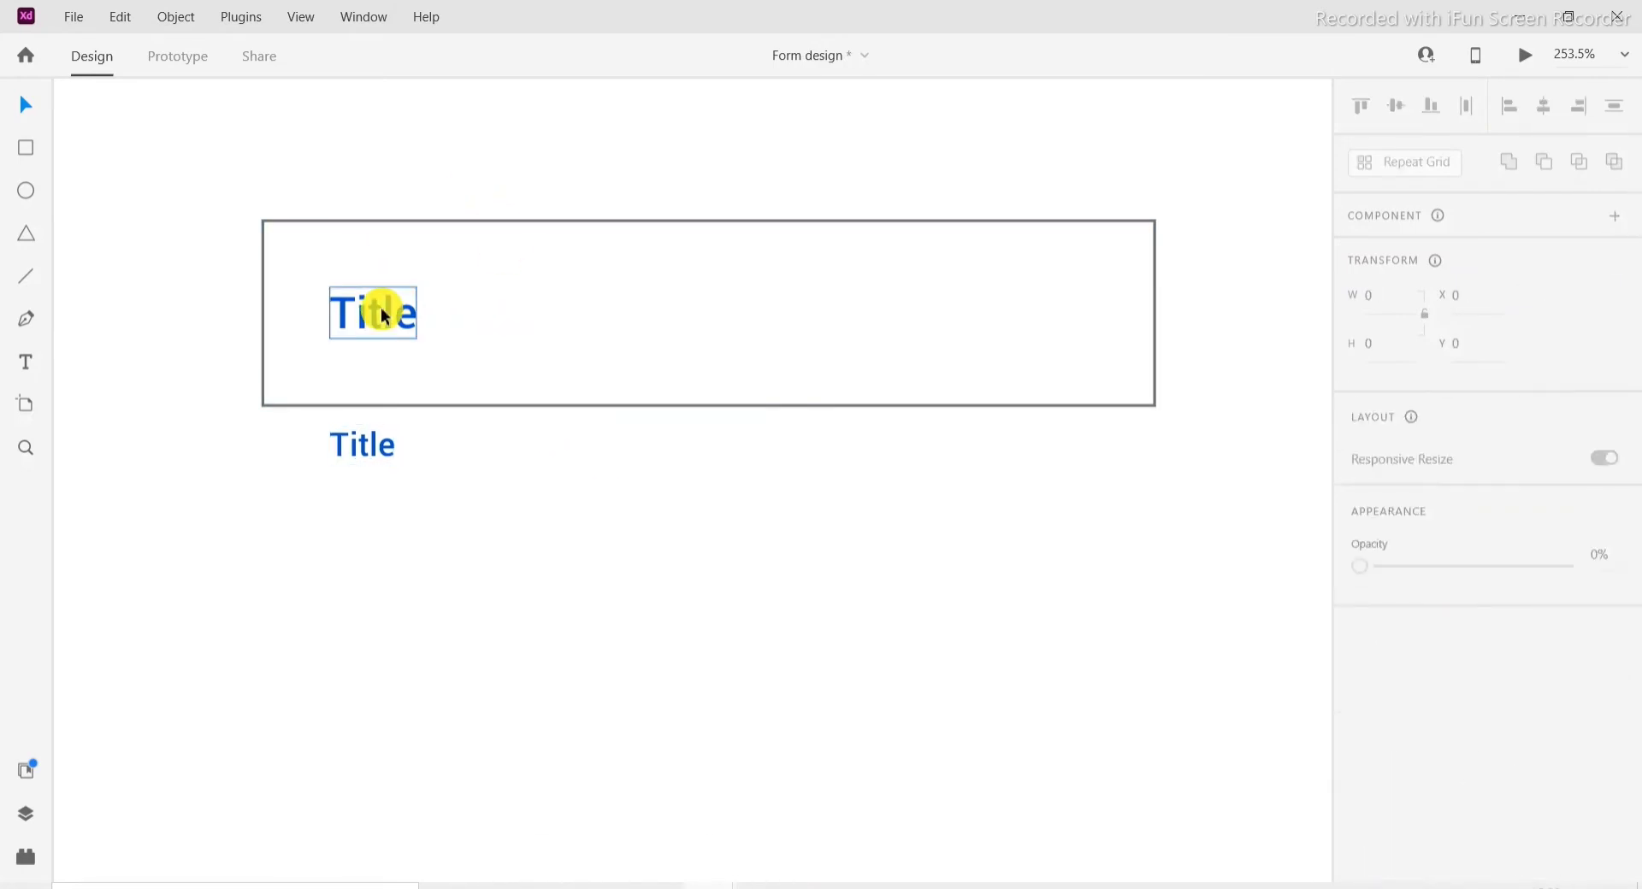
key(ctrl+s)
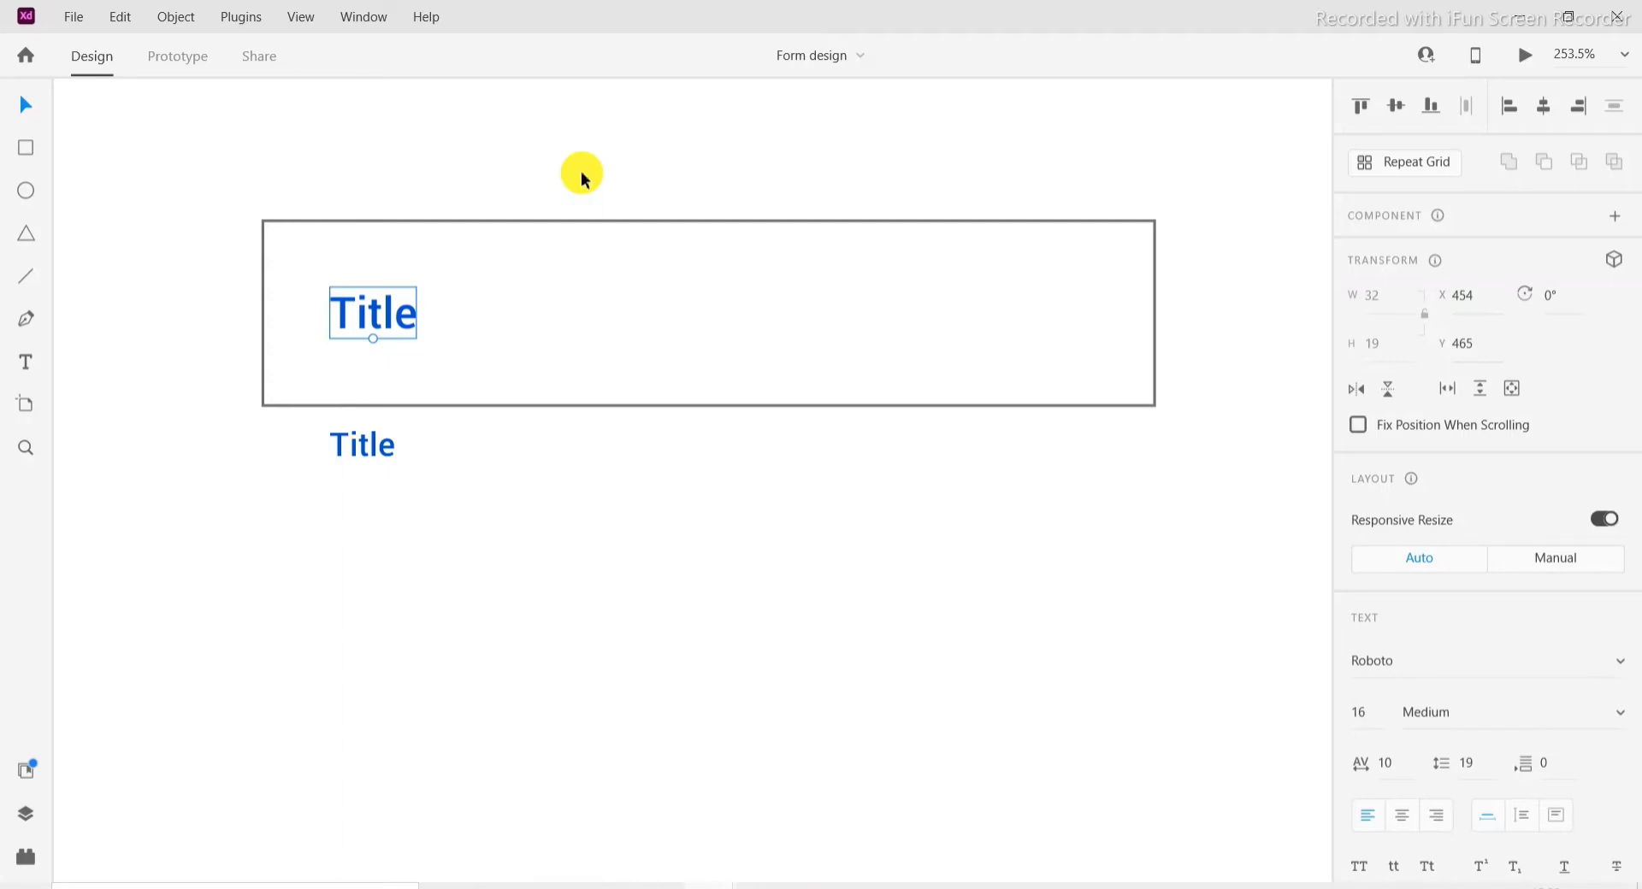
click(581, 178)
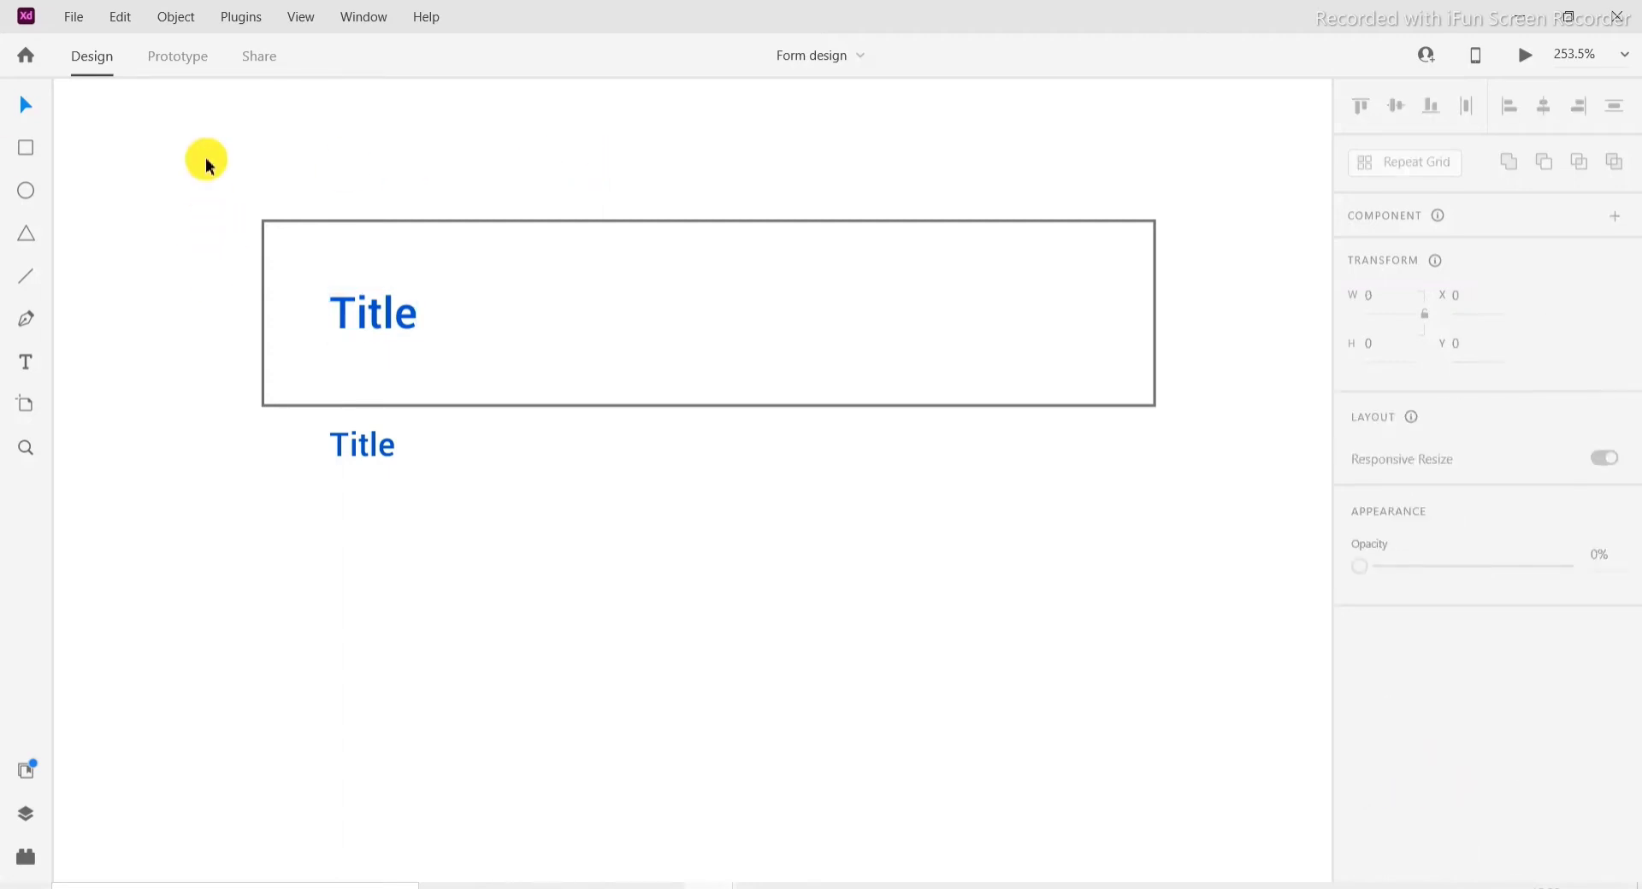
Step: Move the Title text inside the field to X 456, Y 465
click(347, 296)
scroll(270, 292, up, 3)
click(271, 311)
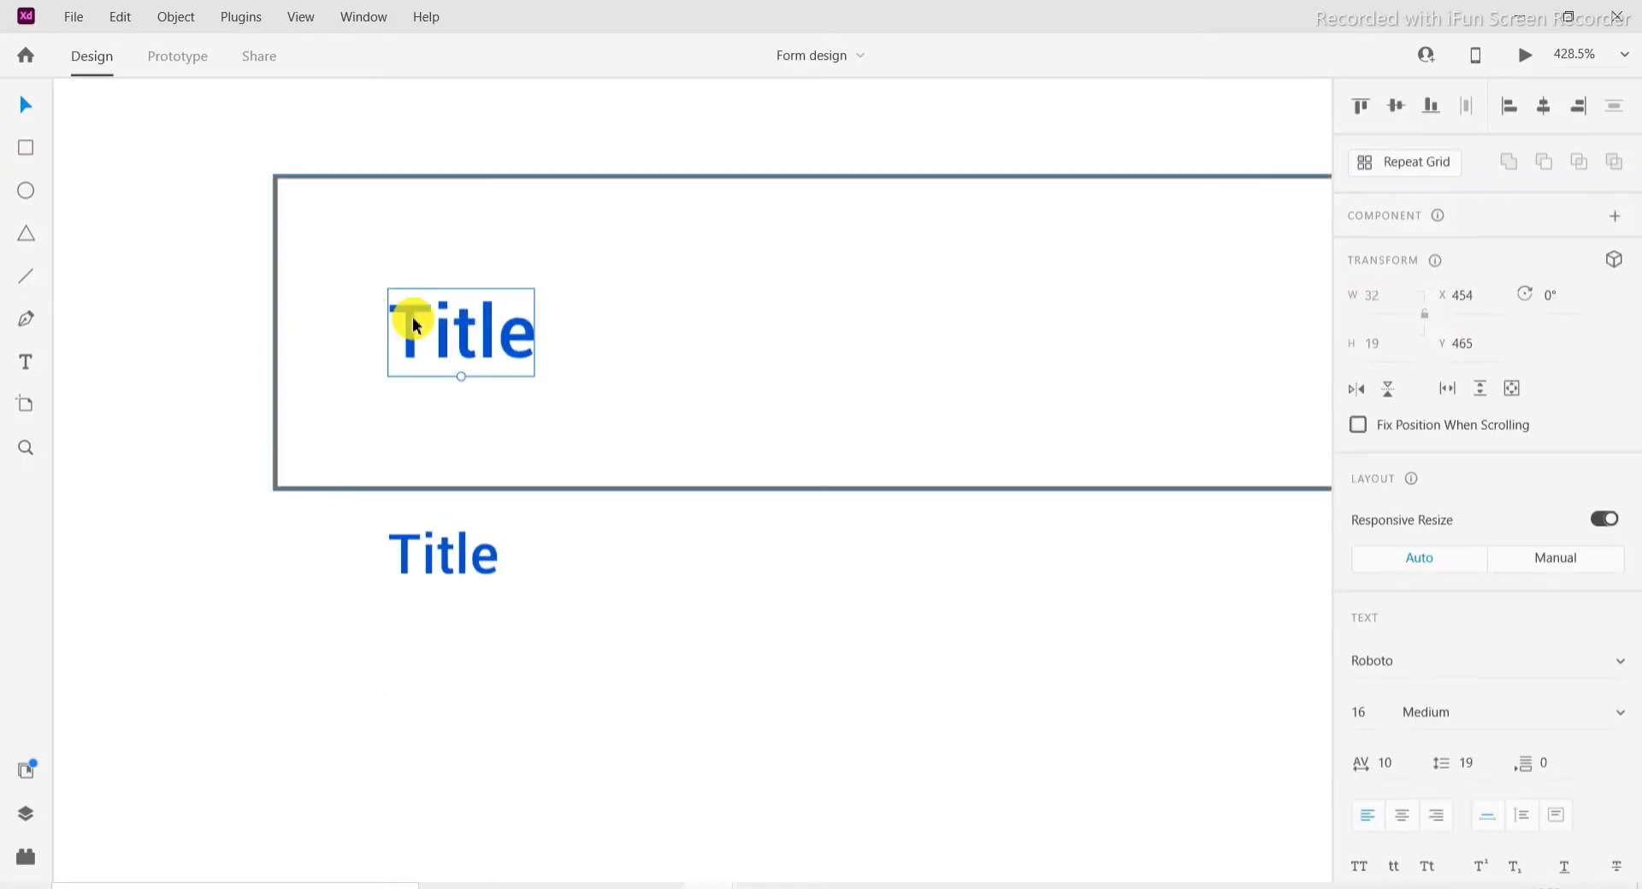
drag(418, 319, 435, 318)
key(ctrl+z)
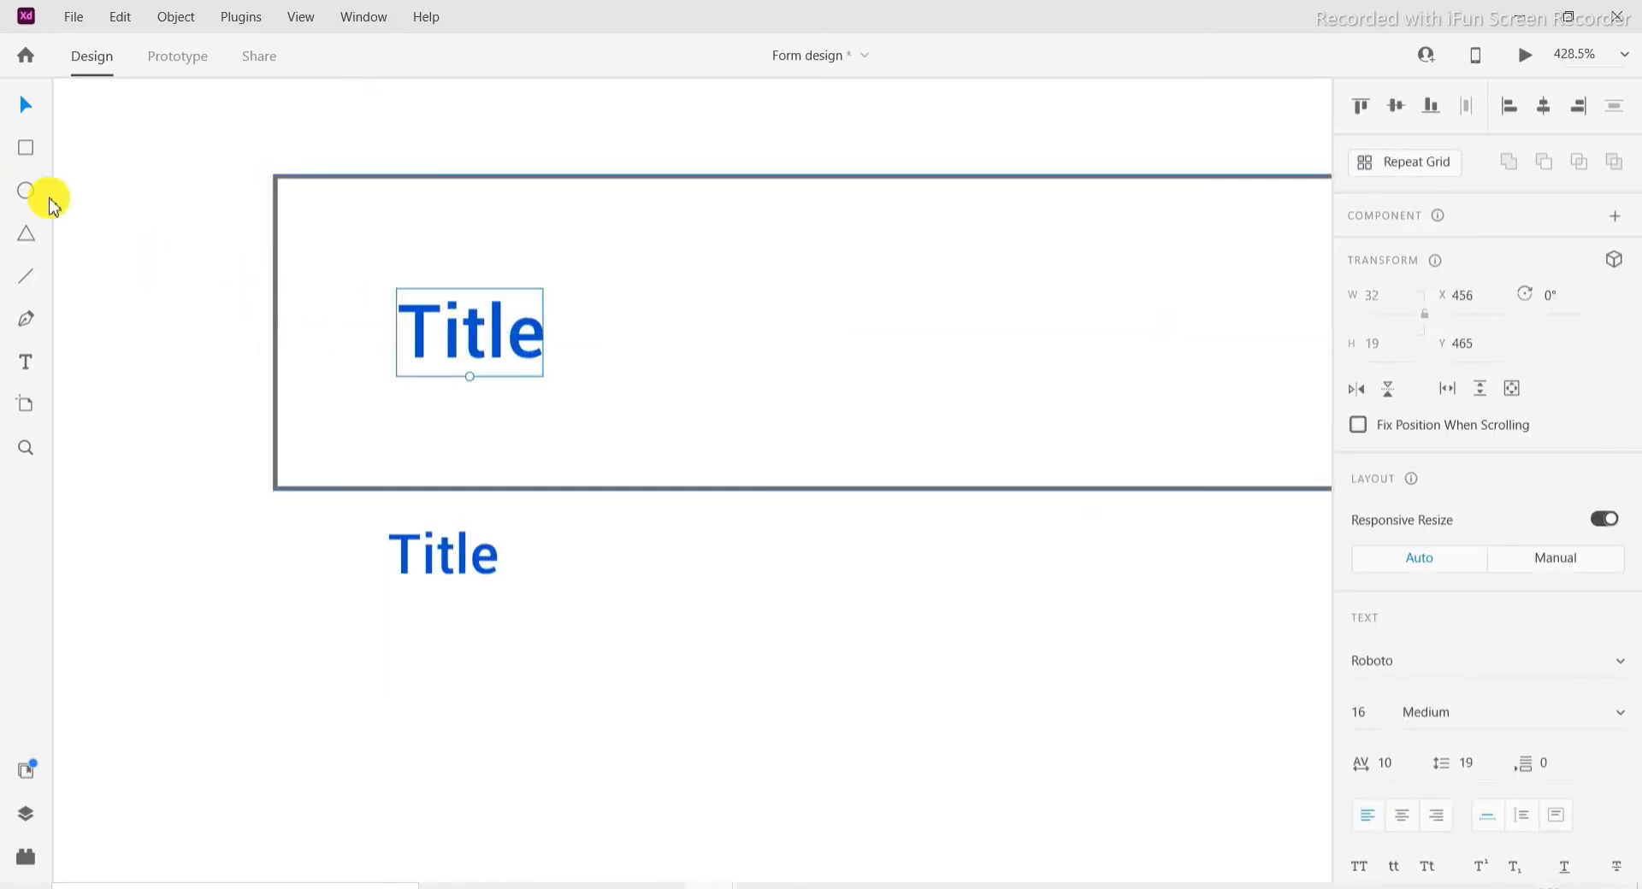
drag(469, 323, 472, 331)
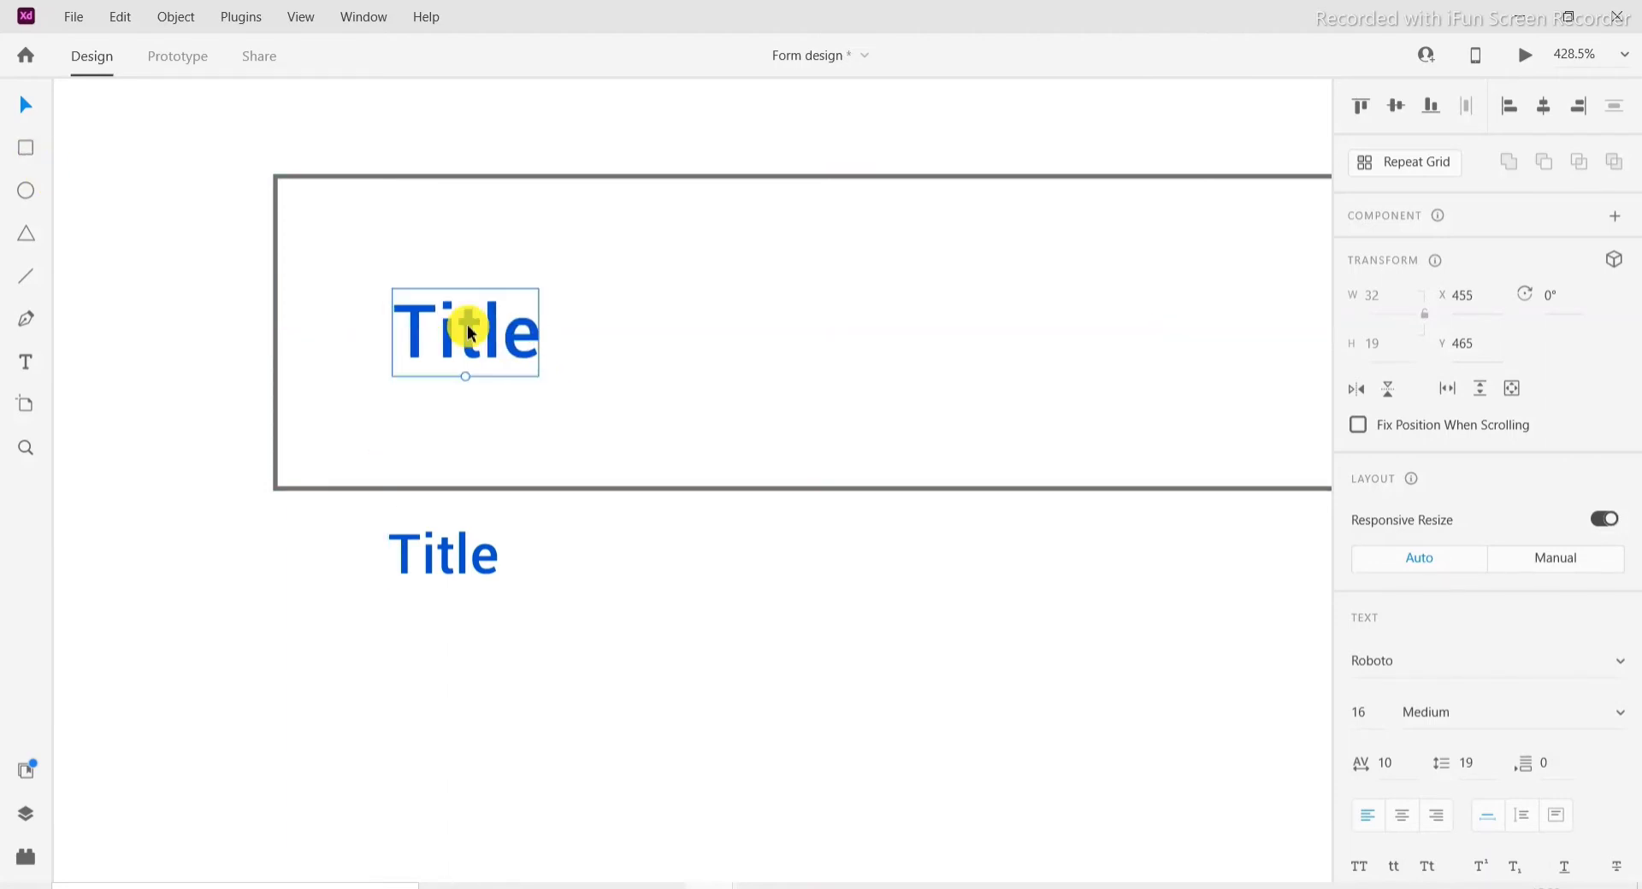
Step: Draw a spacer rectangle 27 wide and 36 high between the field's left edge and the Title text
click(26, 147)
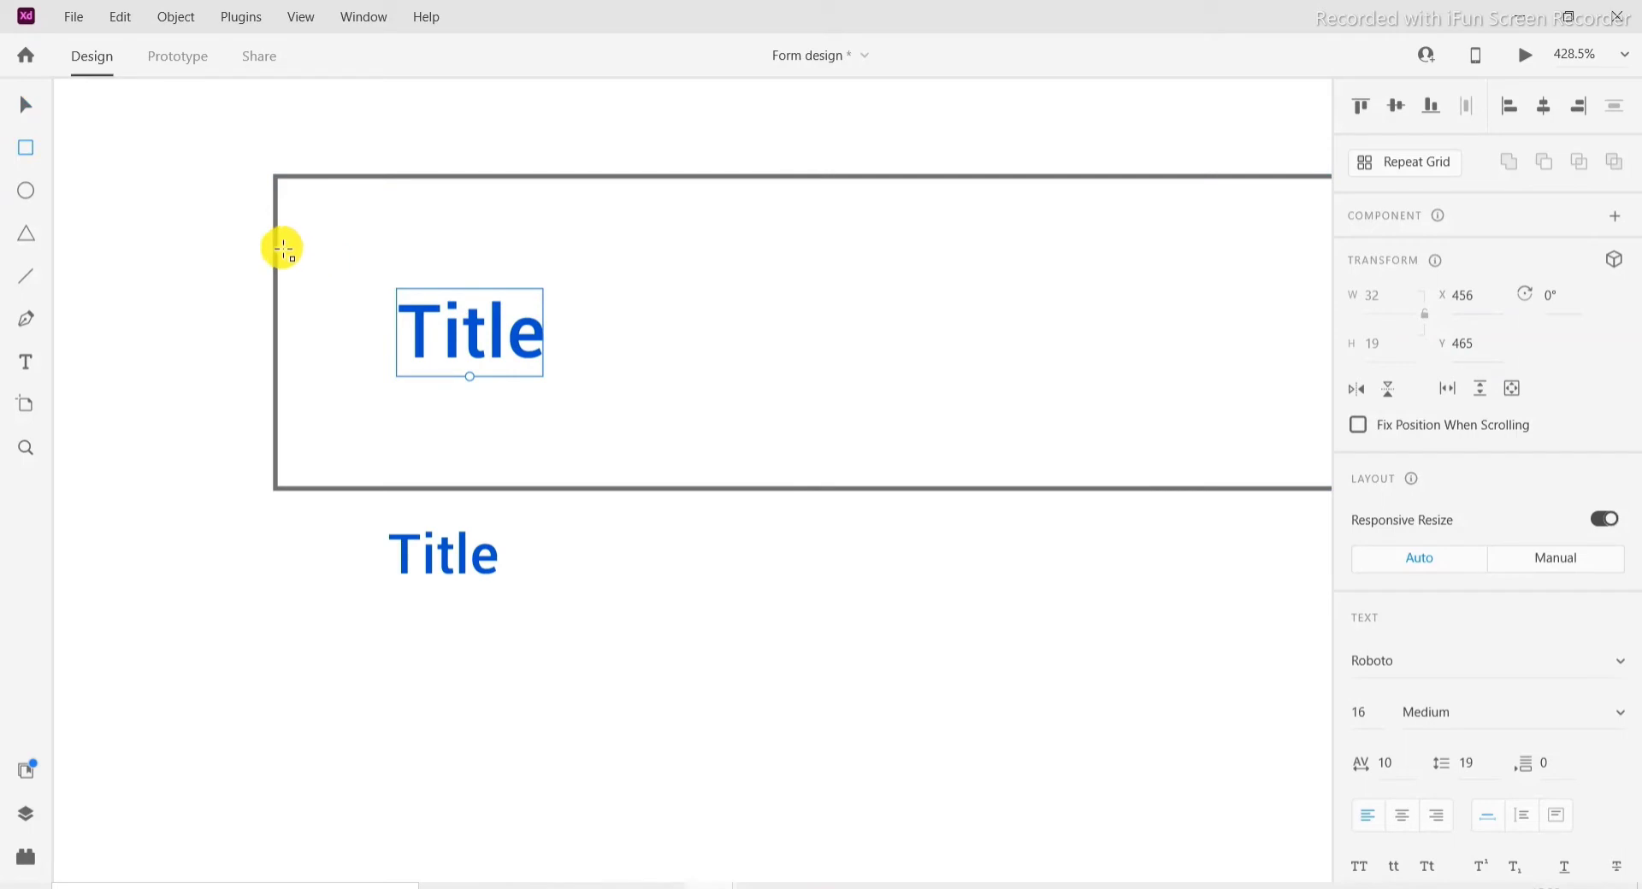
drag(275, 249, 396, 412)
click(336, 316)
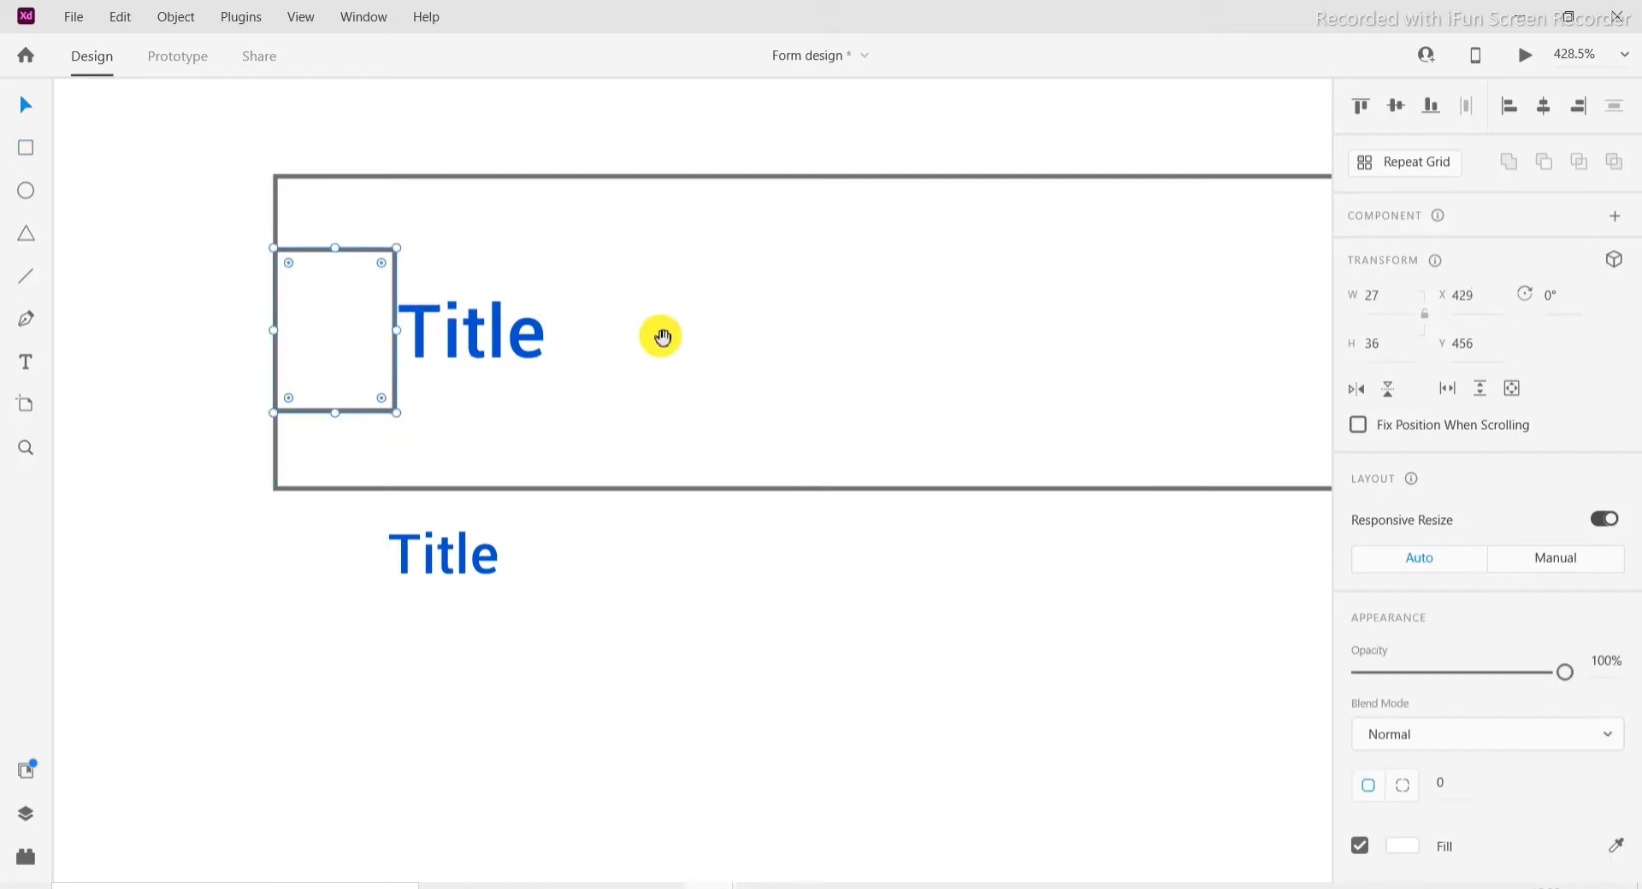
drag(660, 337, 568, 325)
click(1389, 296)
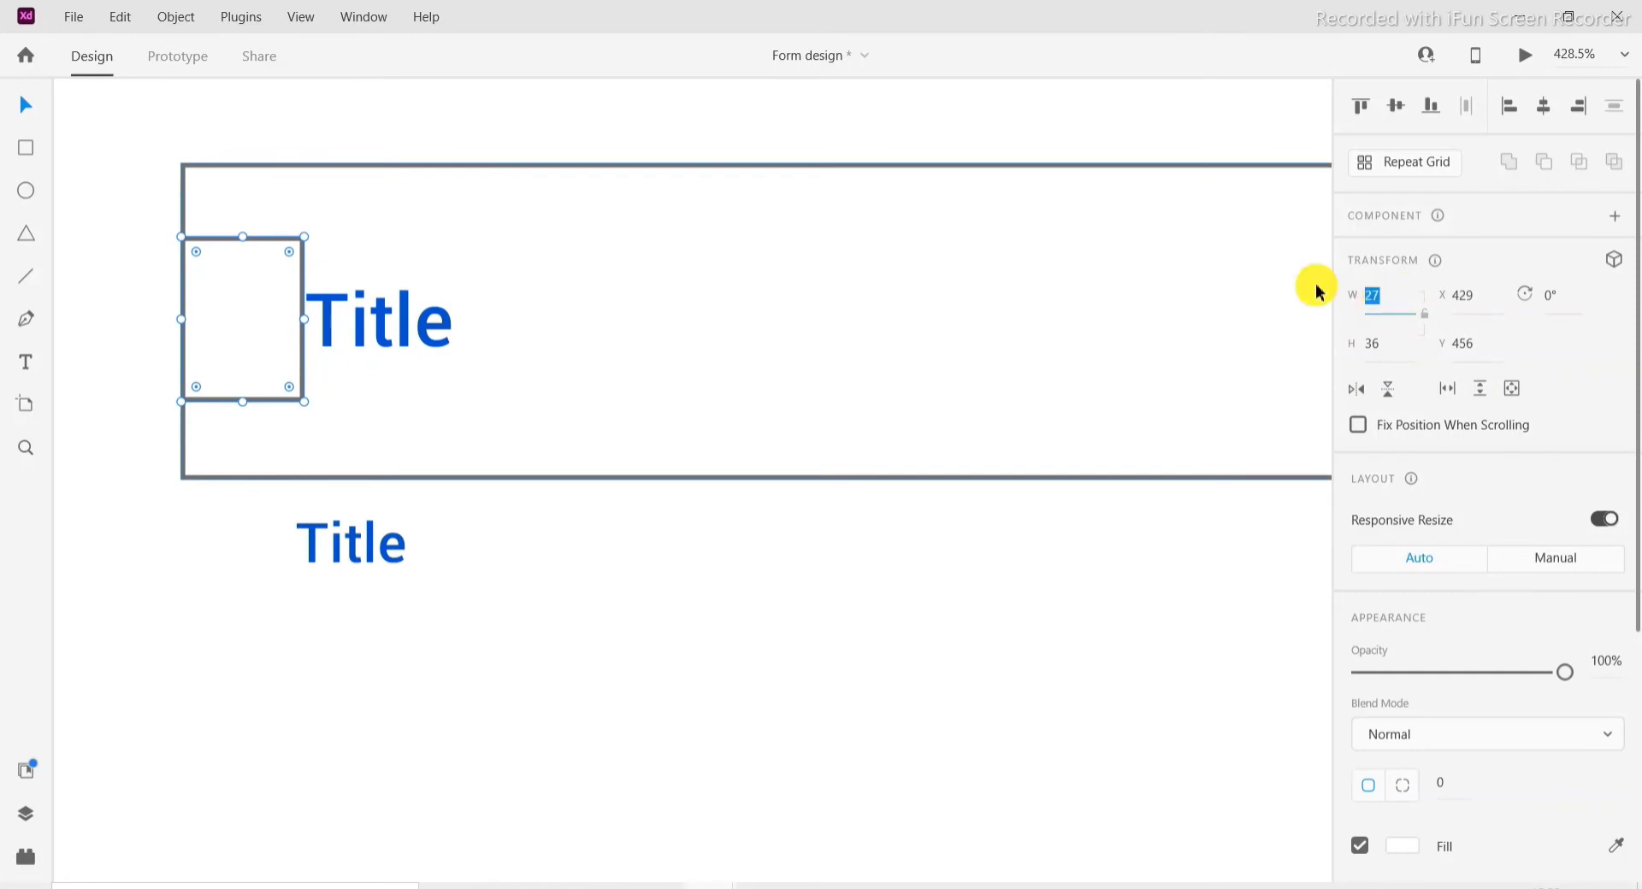
Step: Copy the spacer rectangle to the inside of the field's right edge, at X 732, Y 456
scroll(429, 362, down, 5)
click(429, 194)
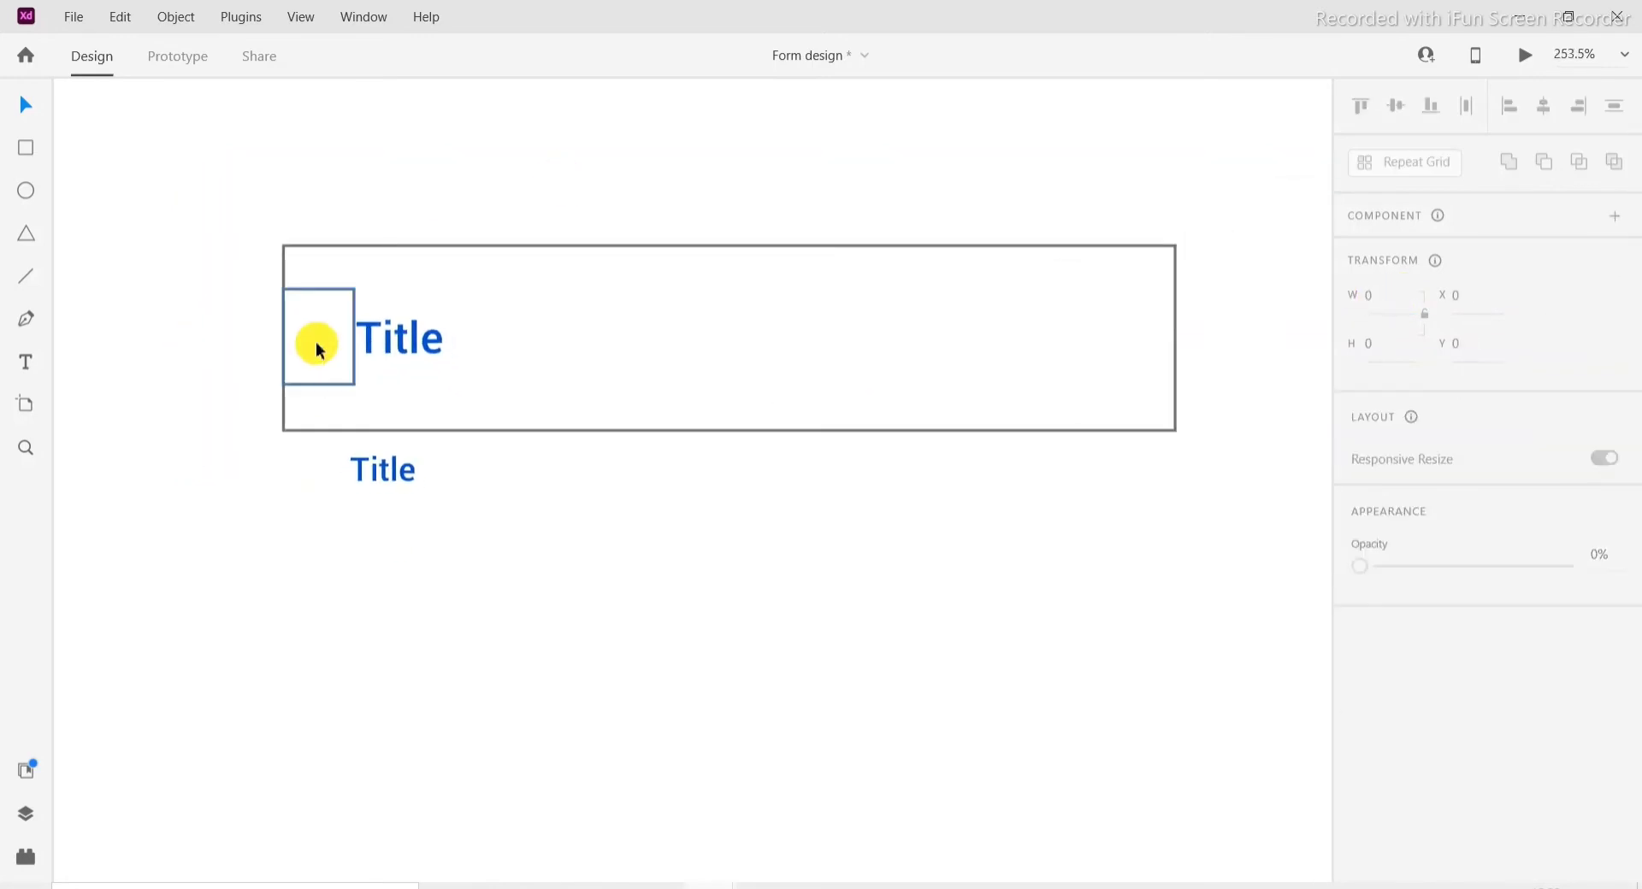
drag(315, 341, 1134, 383)
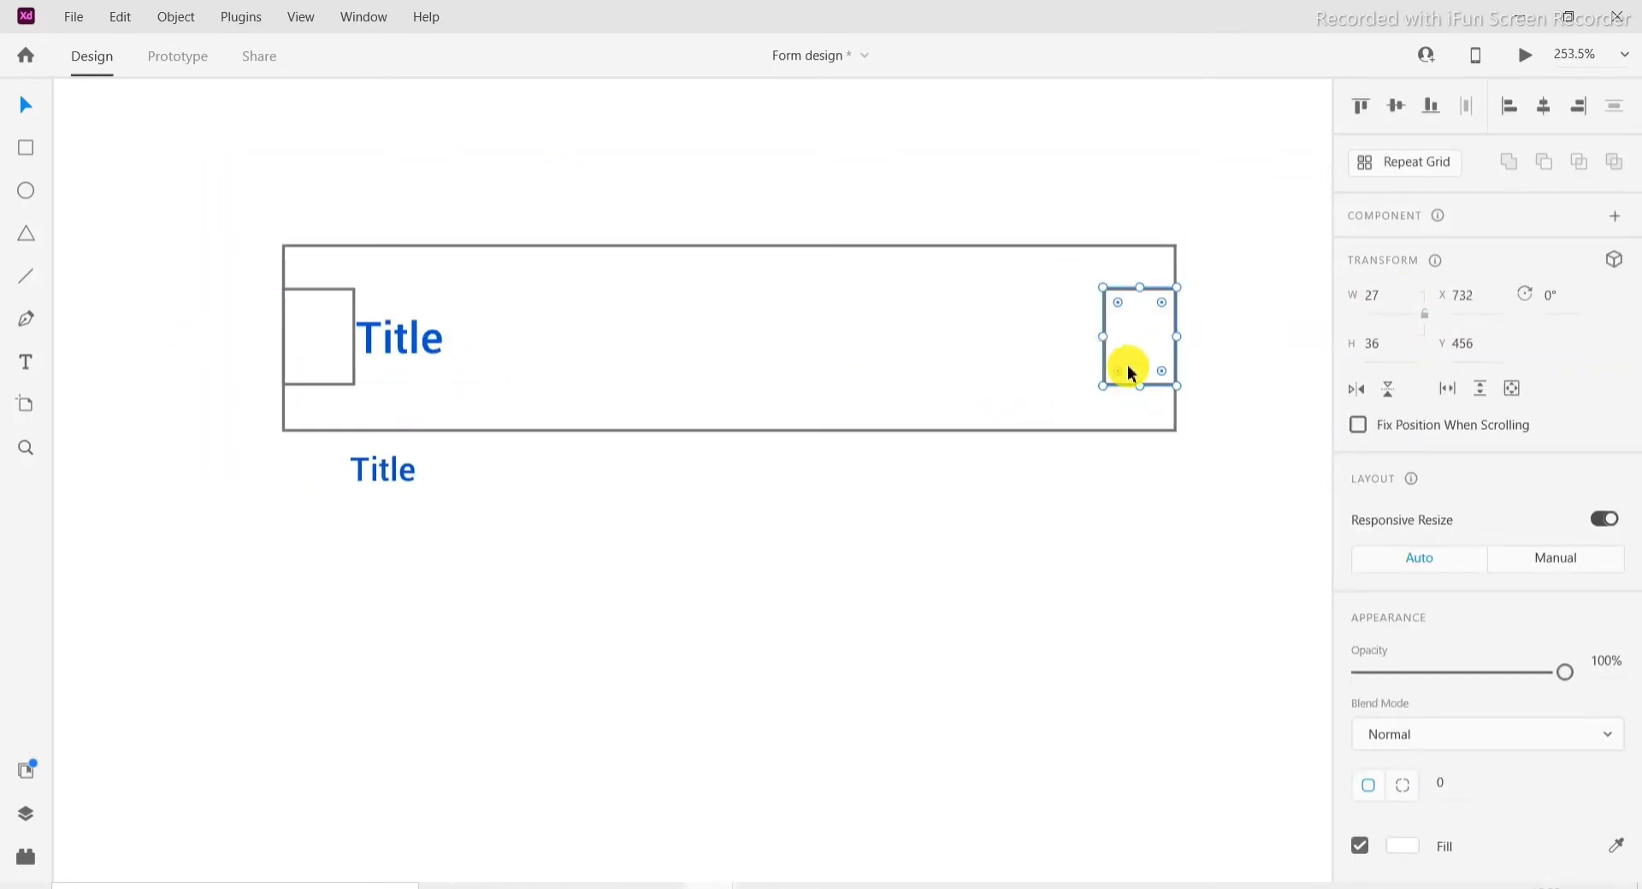
drag(1135, 322, 1096, 315)
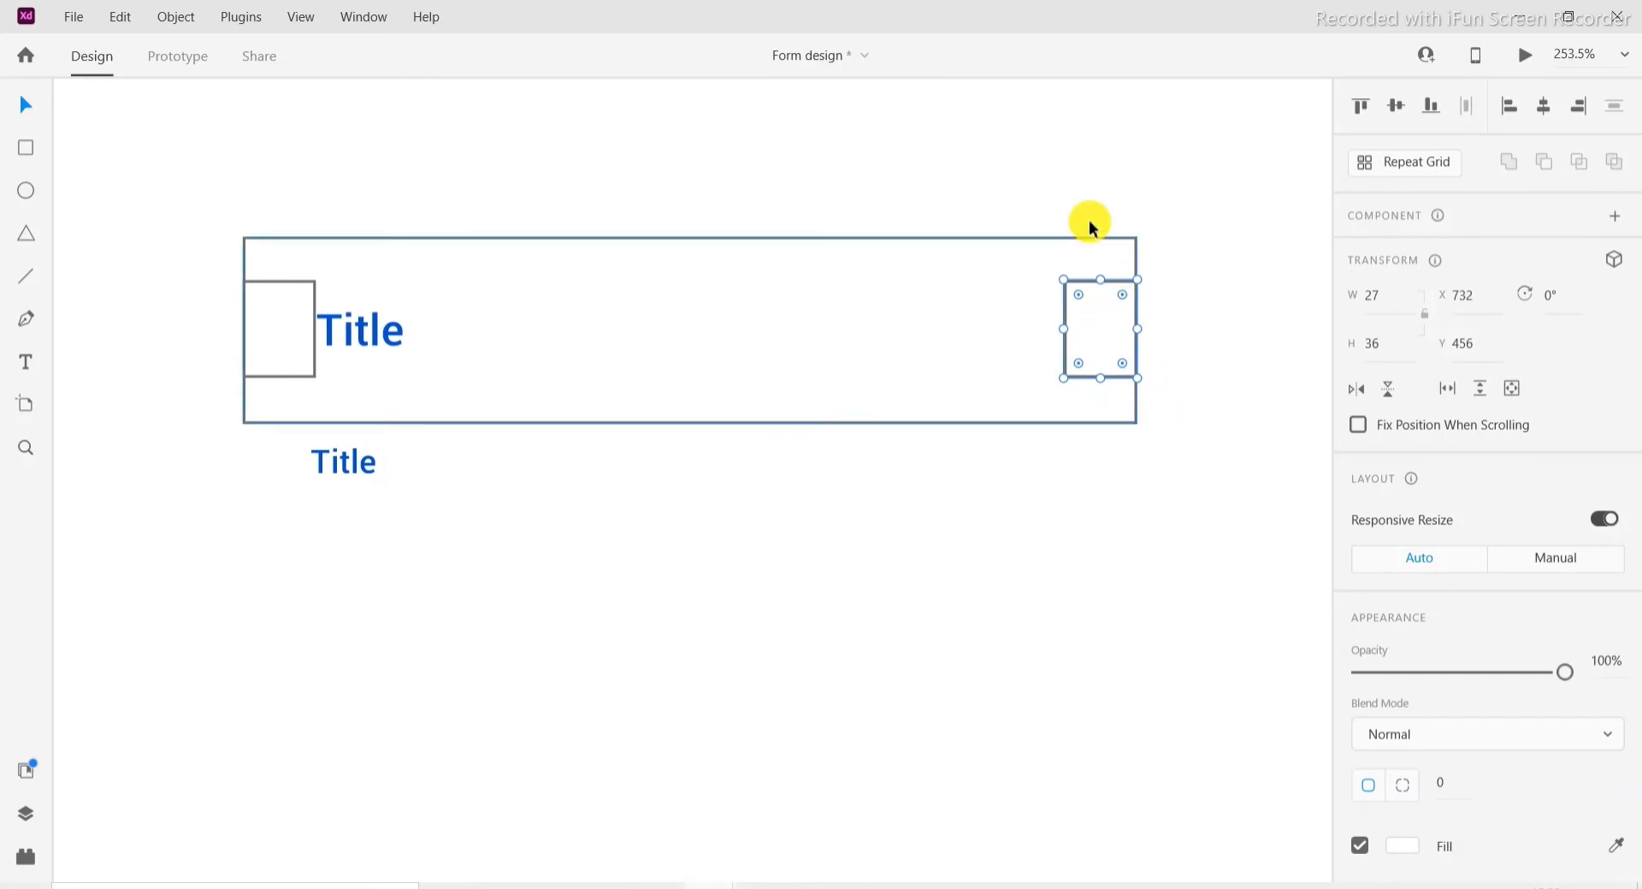
Step: Make the Title text inside the field fixed size and widen its box to 276, reaching the right spacer rectangle
click(364, 328)
scroll(1590, 590, down, 3)
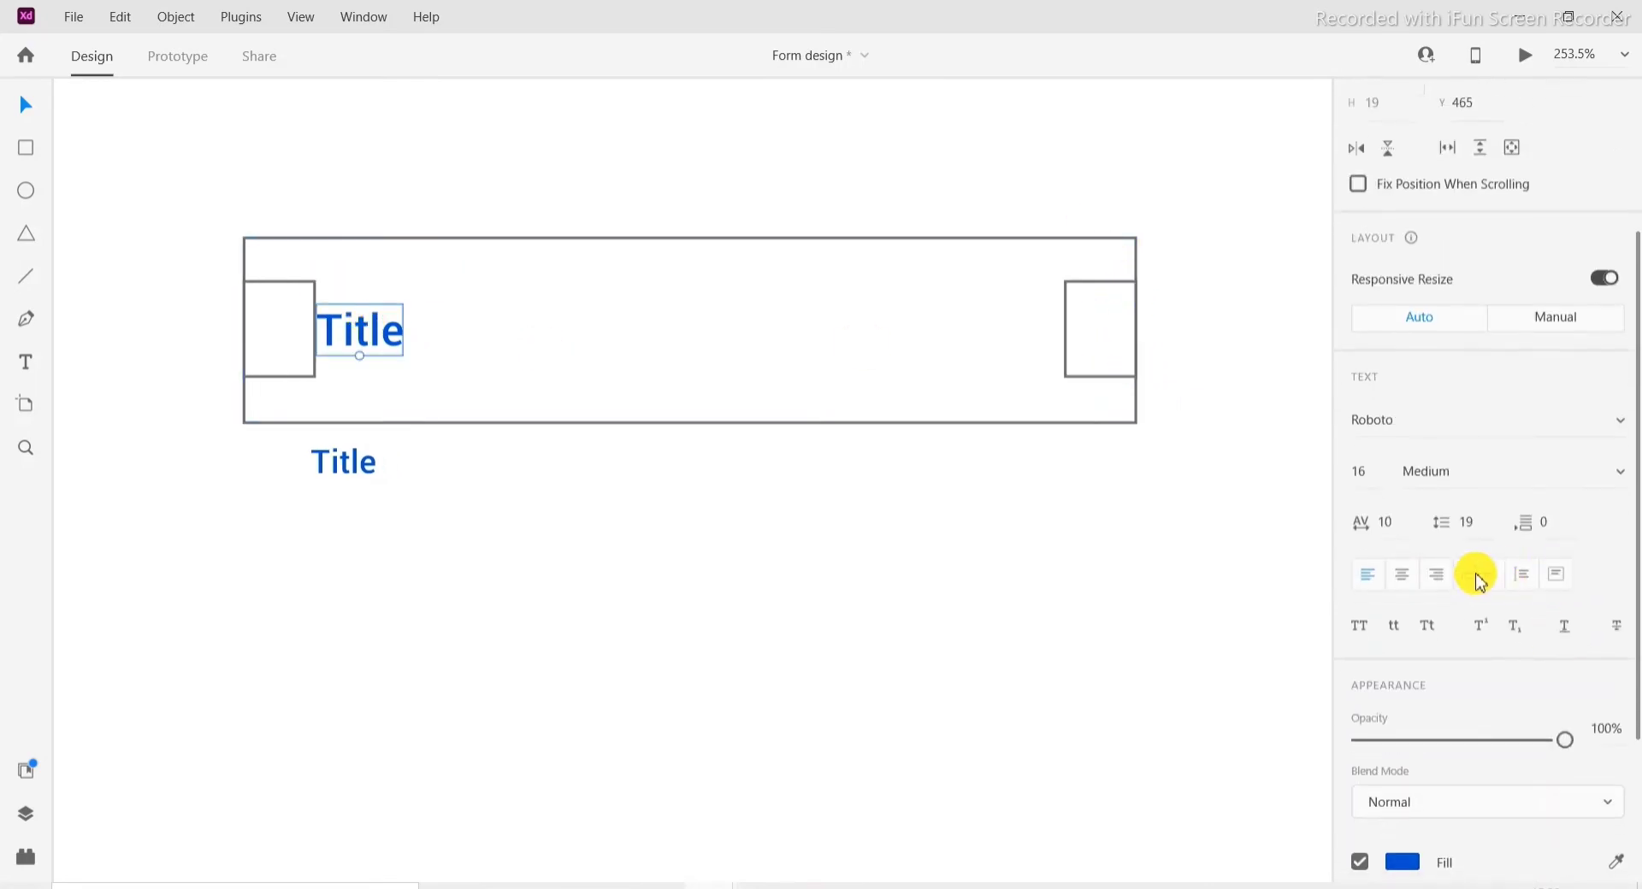
click(1555, 574)
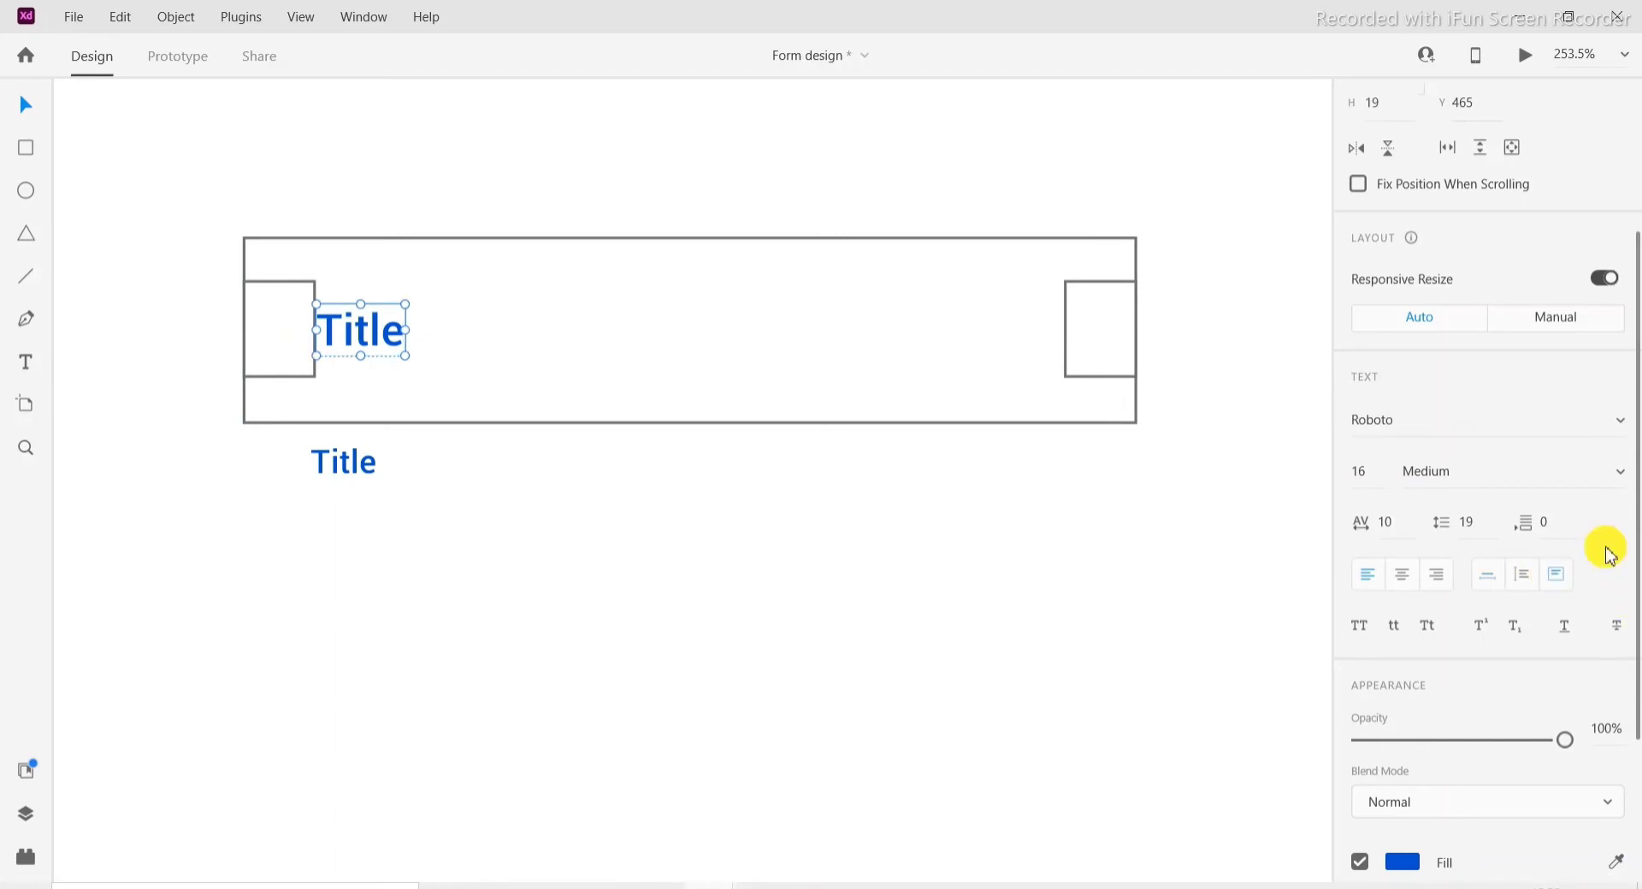
drag(402, 330, 1065, 374)
drag(979, 321, 911, 335)
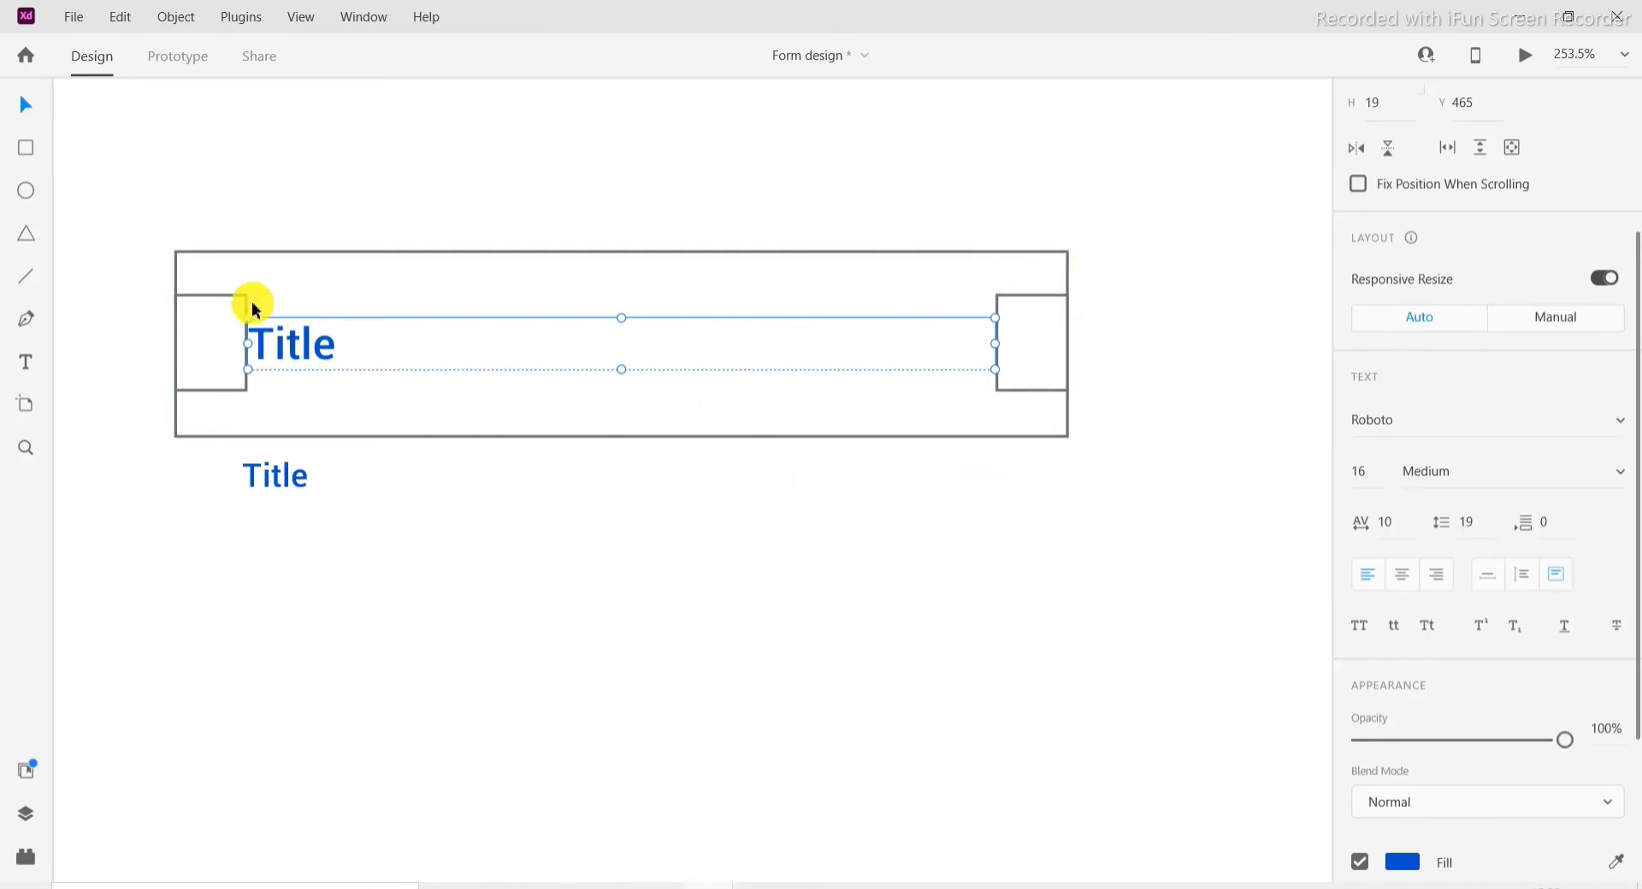
click(902, 256)
click(833, 167)
Step: Set the height of the field rectangle to 55
drag(581, 177, 627, 167)
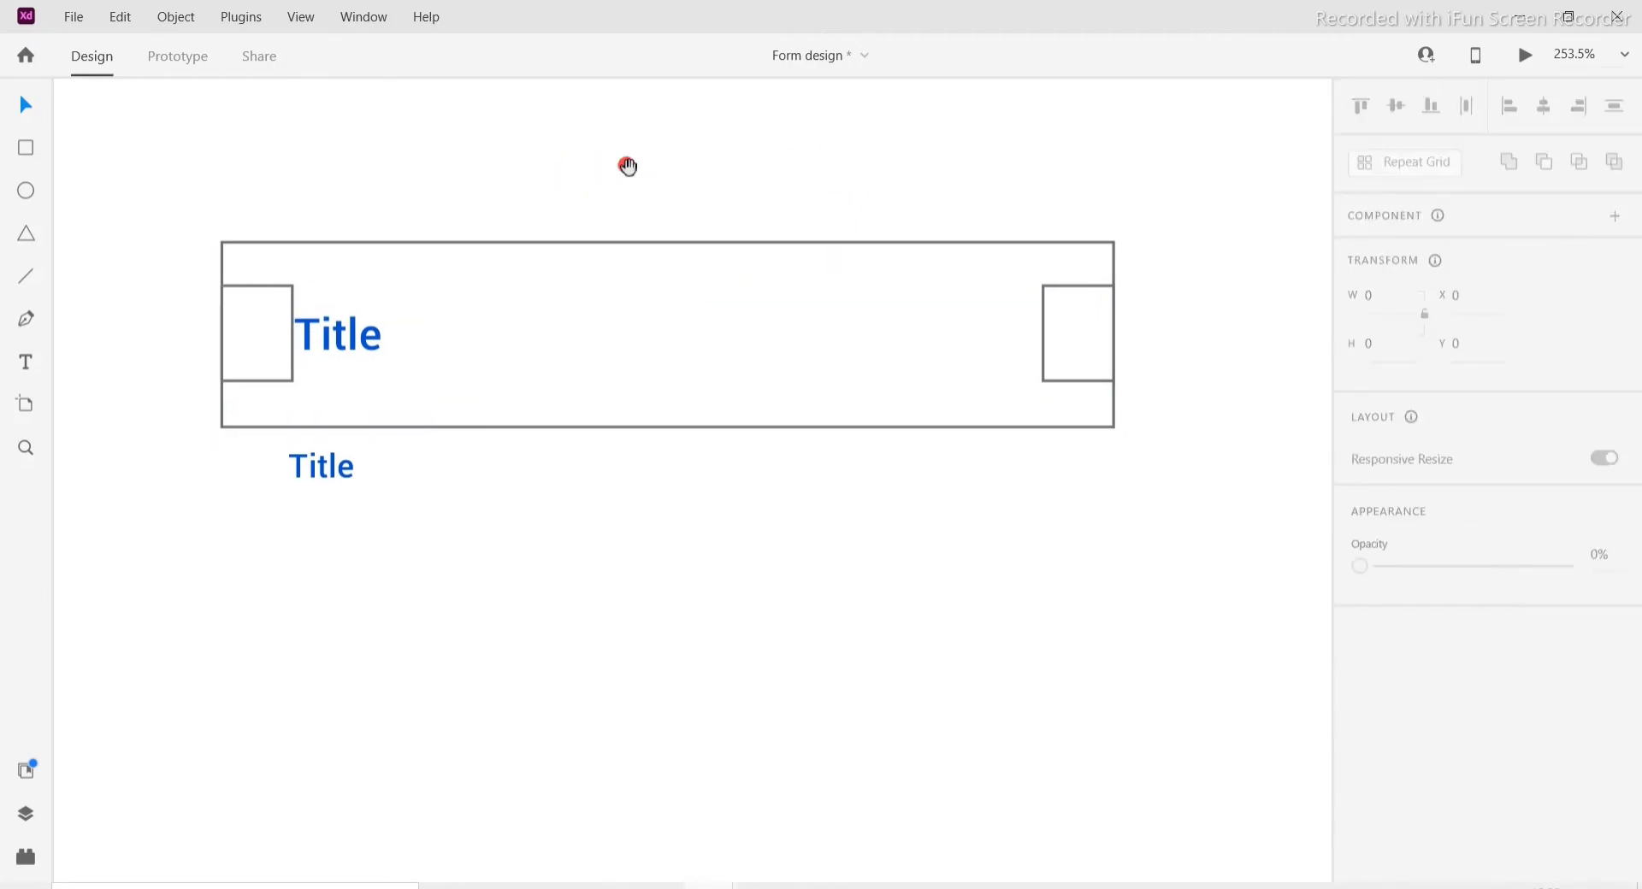
click(722, 261)
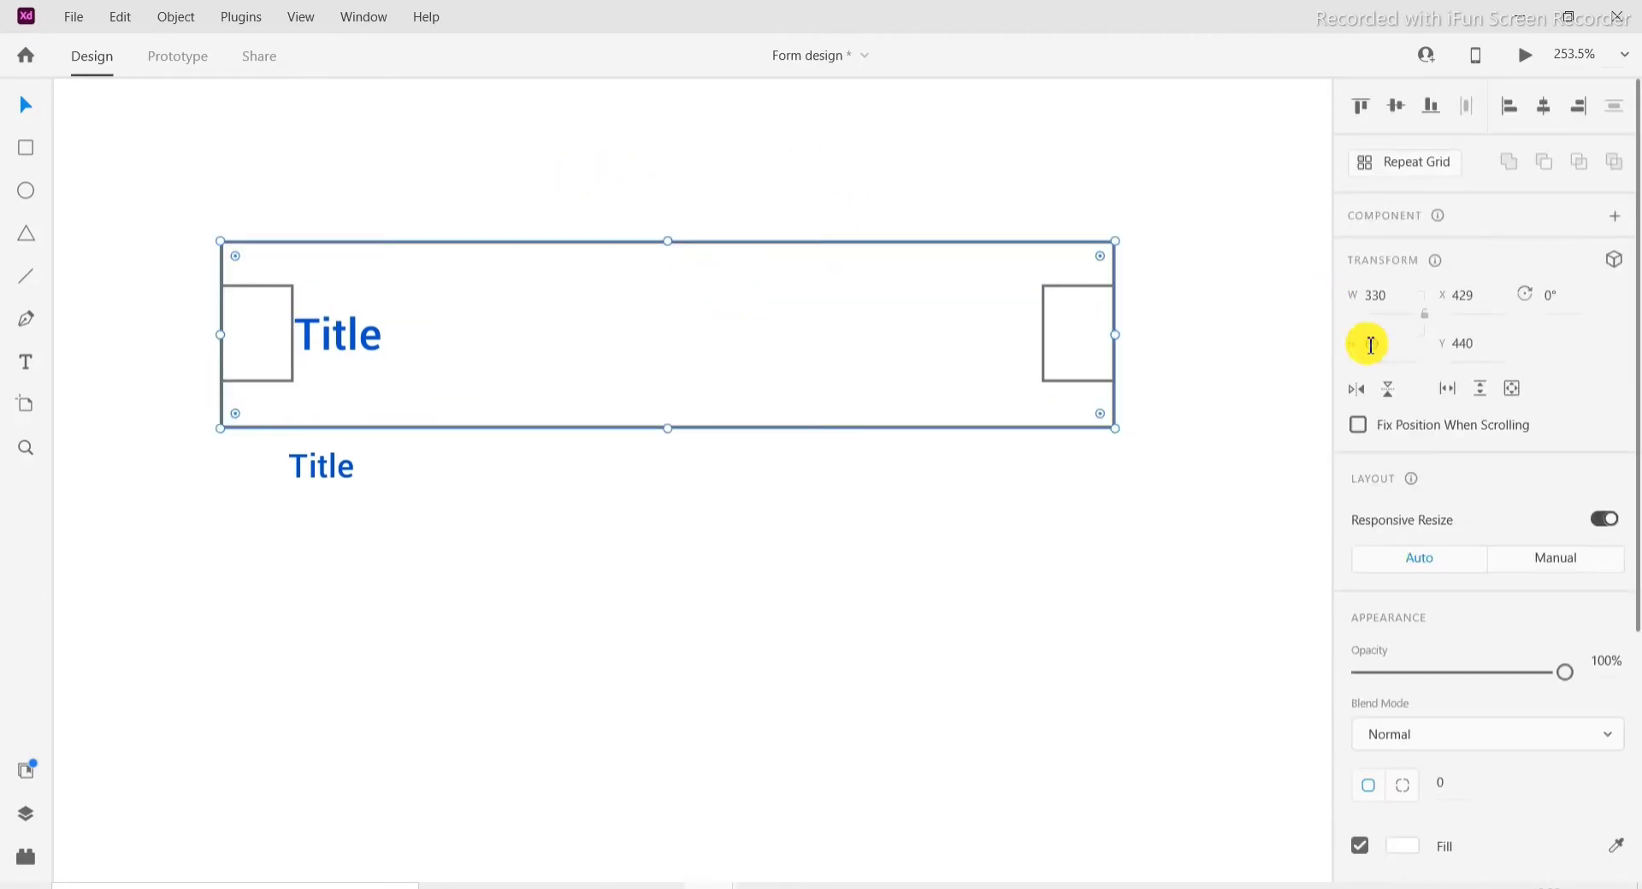
click(1405, 348)
text(55)
key(Return)
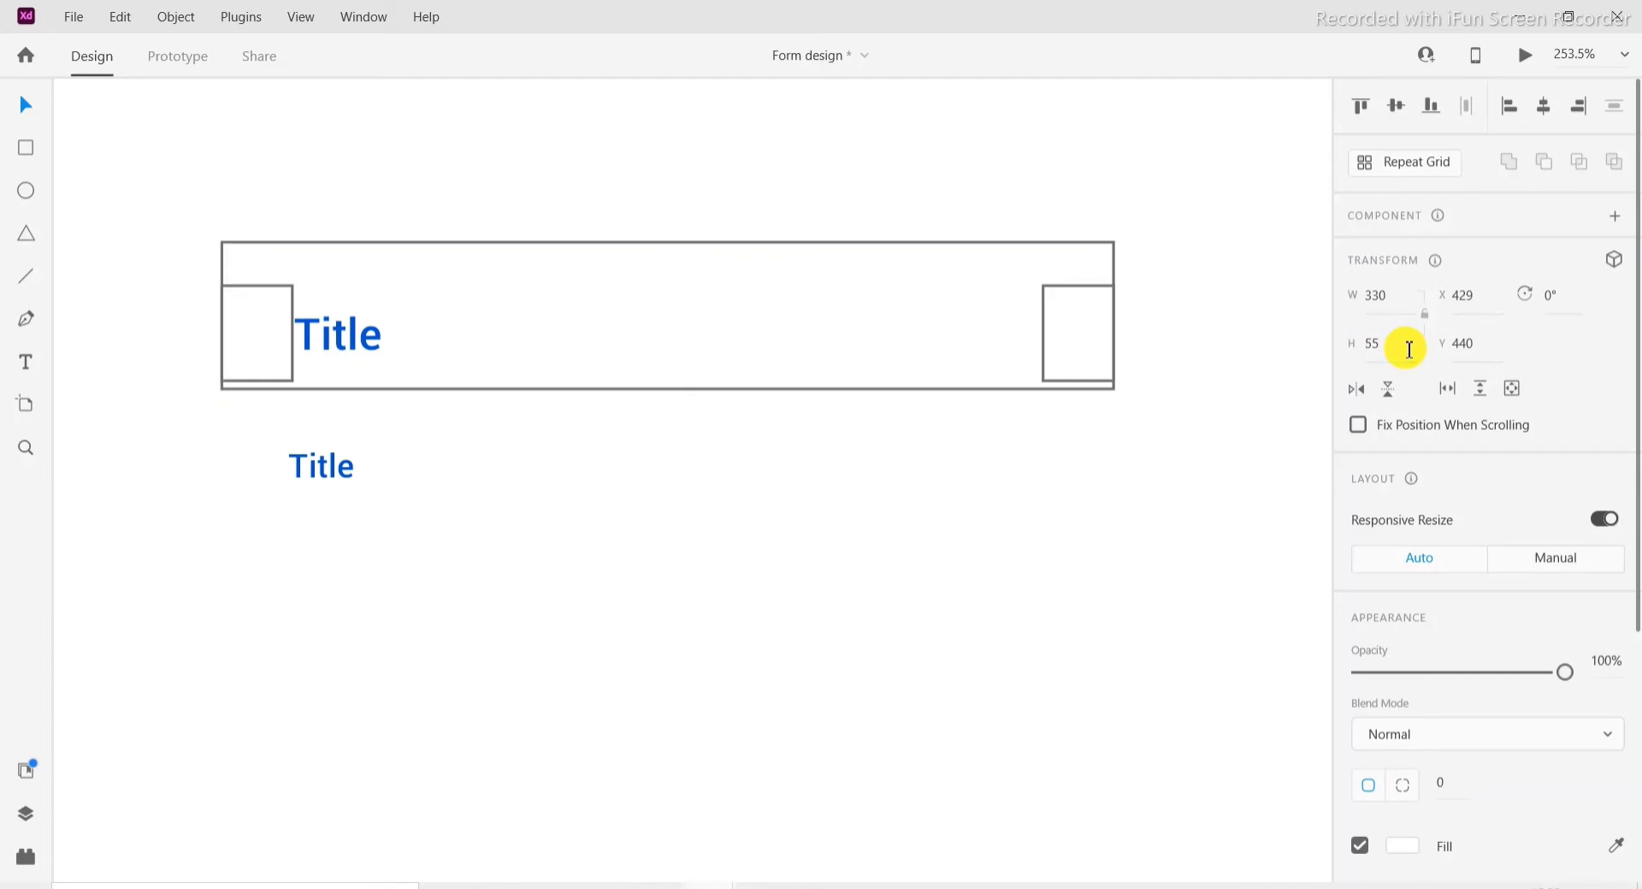
Step: Move the field rectangle down to Y 445 and align the Title text inside it to the vertical middle
click(323, 341)
shift+click(289, 329)
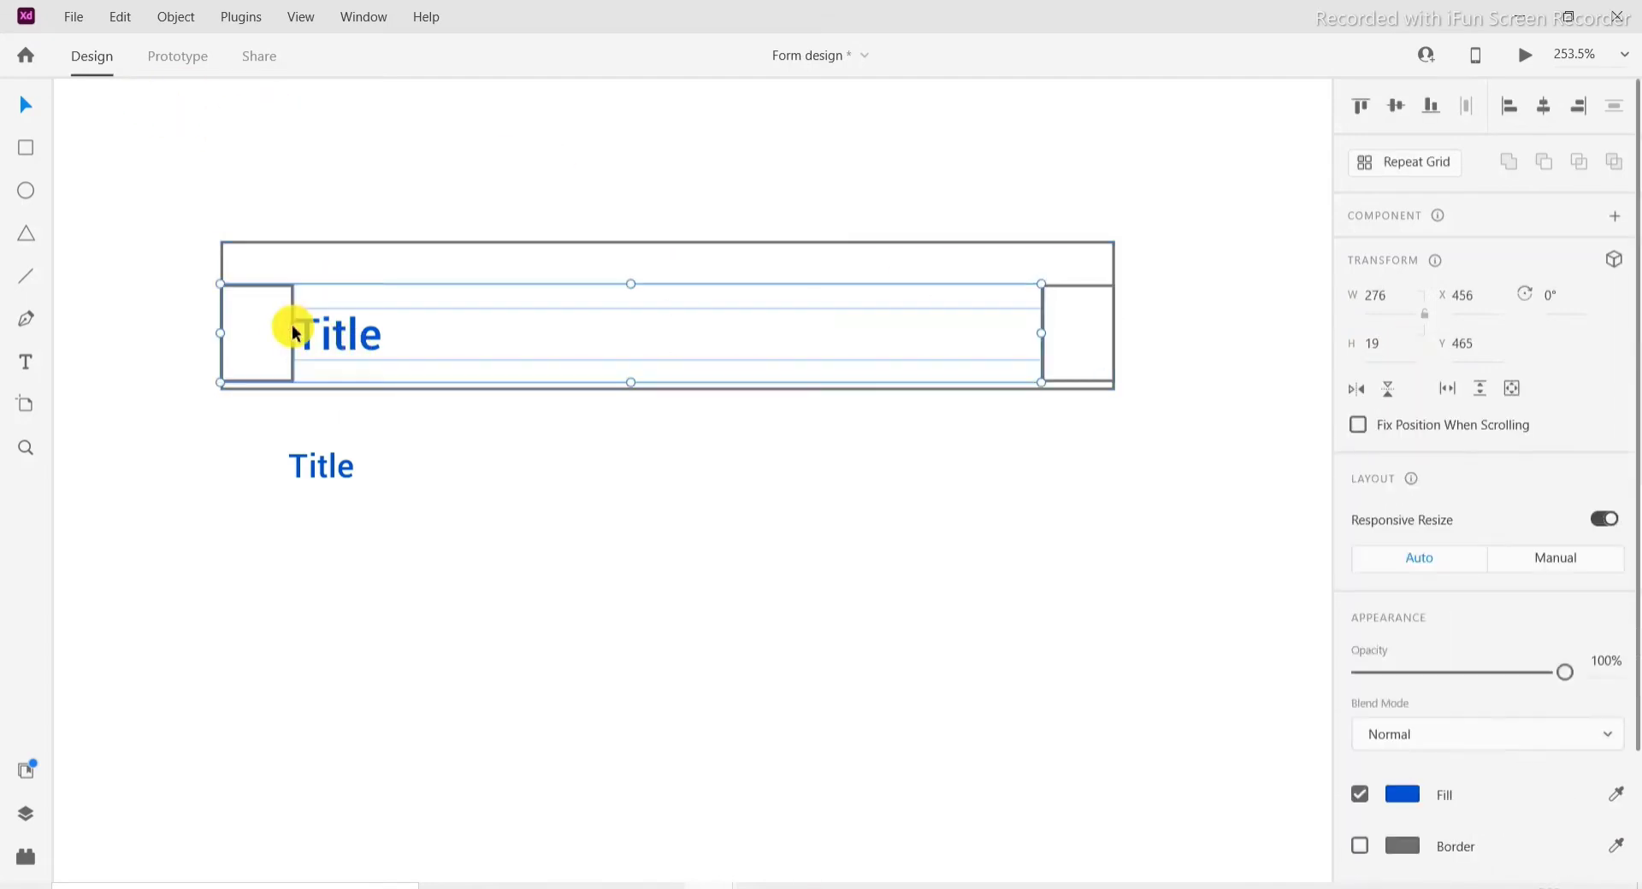
click(439, 141)
scroll(255, 331, up, 3)
click(248, 317)
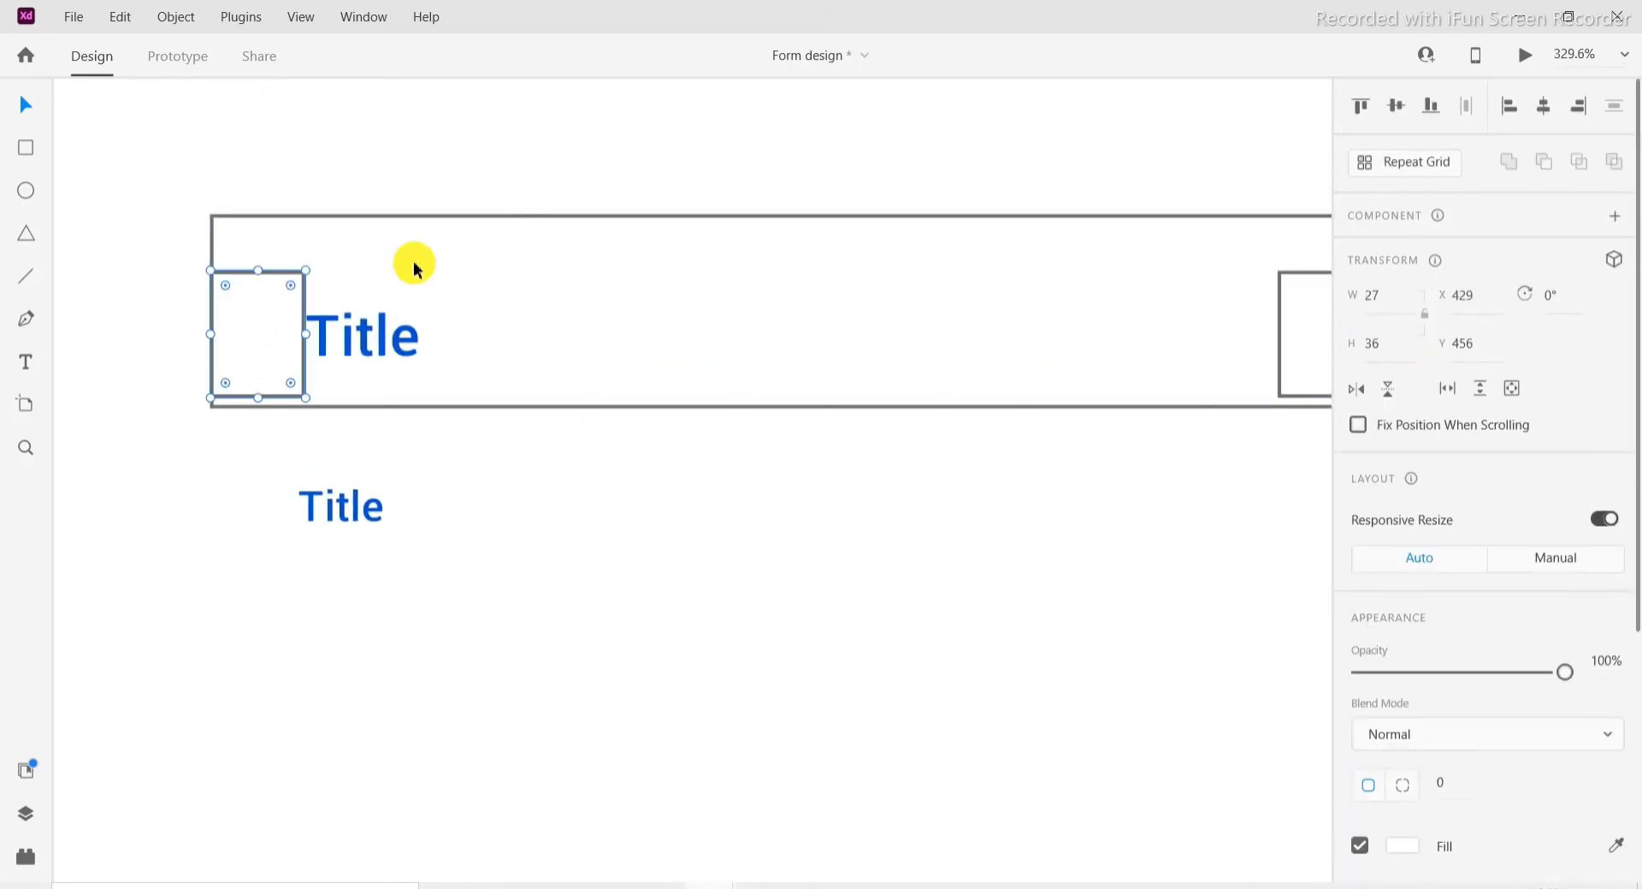
click(449, 187)
drag(467, 241, 460, 257)
shift+click(407, 329)
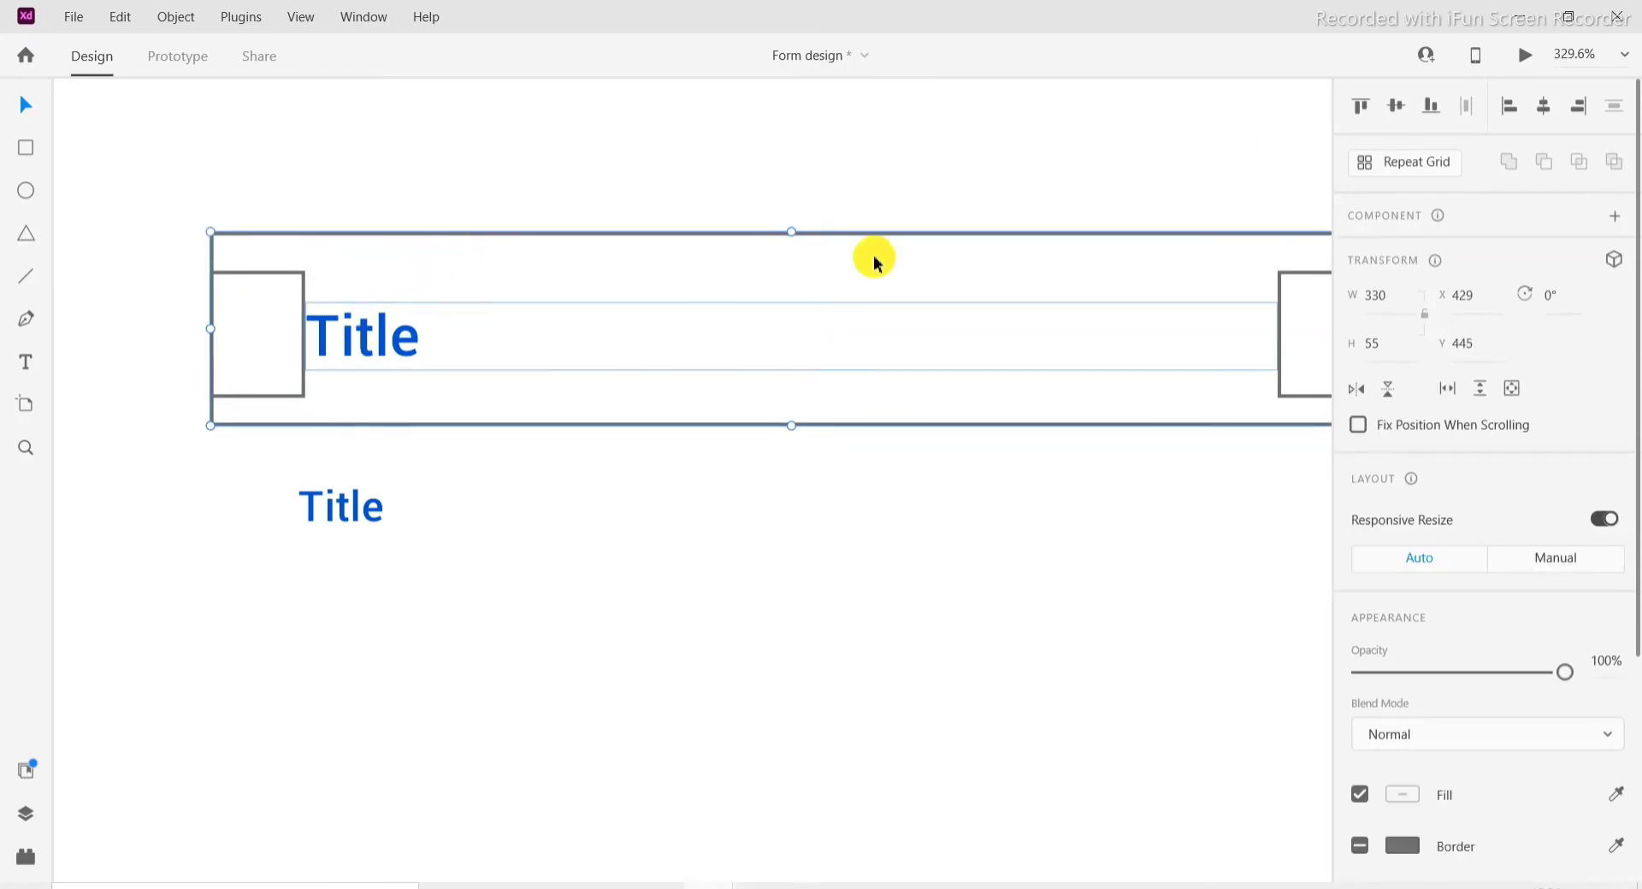
click(1397, 111)
click(542, 195)
drag(712, 189, 545, 213)
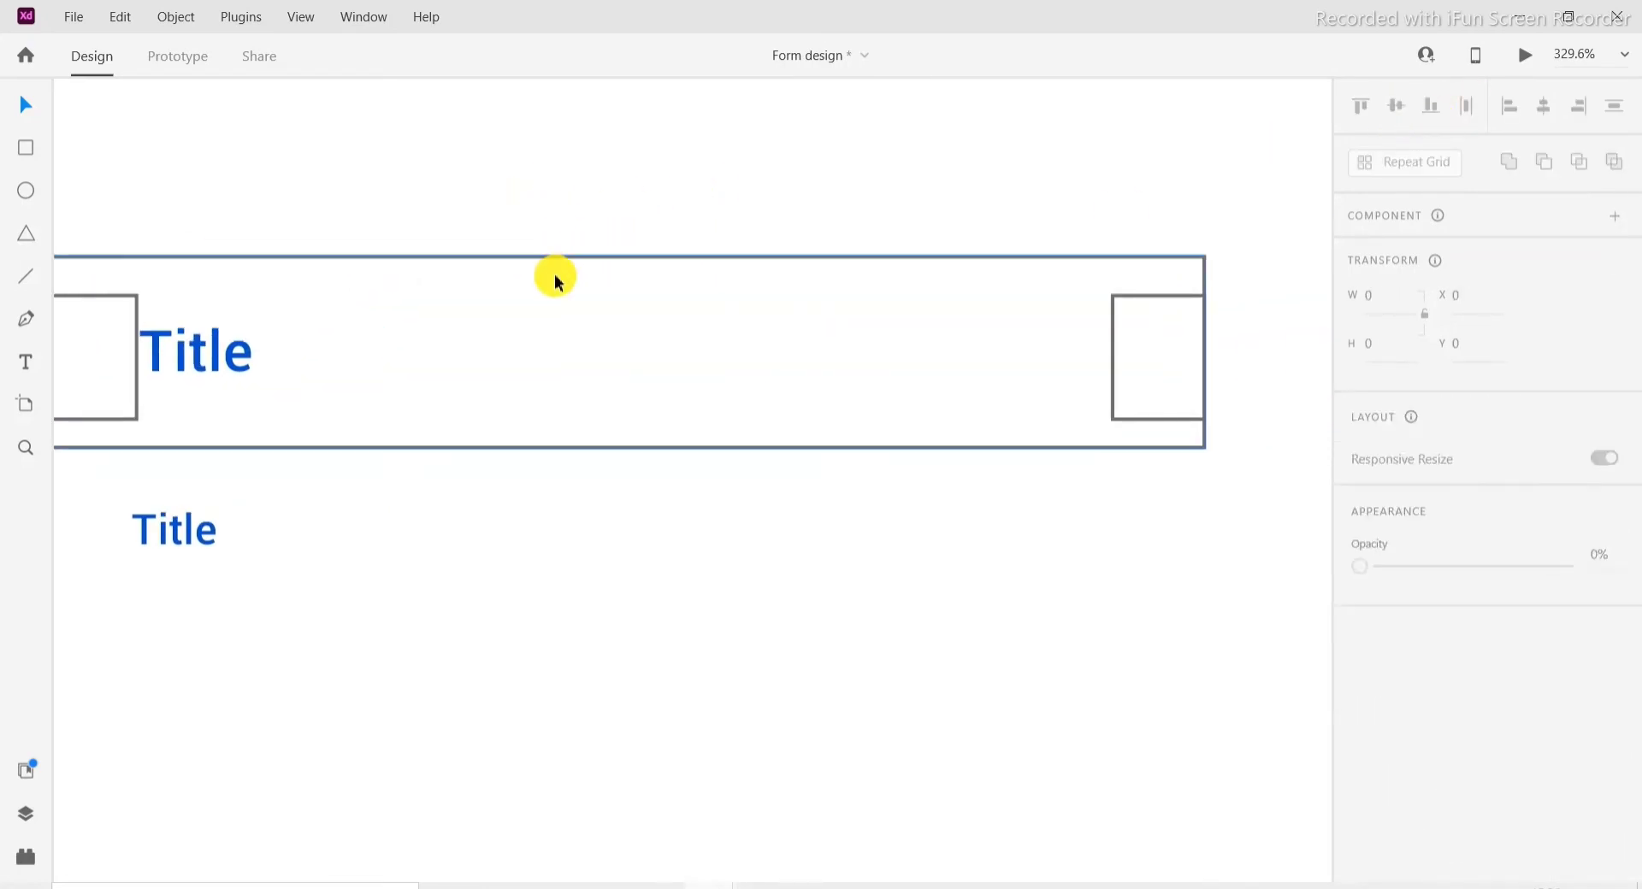
Step: Move the small Title text below the field up to Y 506
scroll(394, 205, down, 1)
drag(305, 215, 405, 197)
scroll(283, 474, up, 1)
click(379, 454)
key(shift+Up)
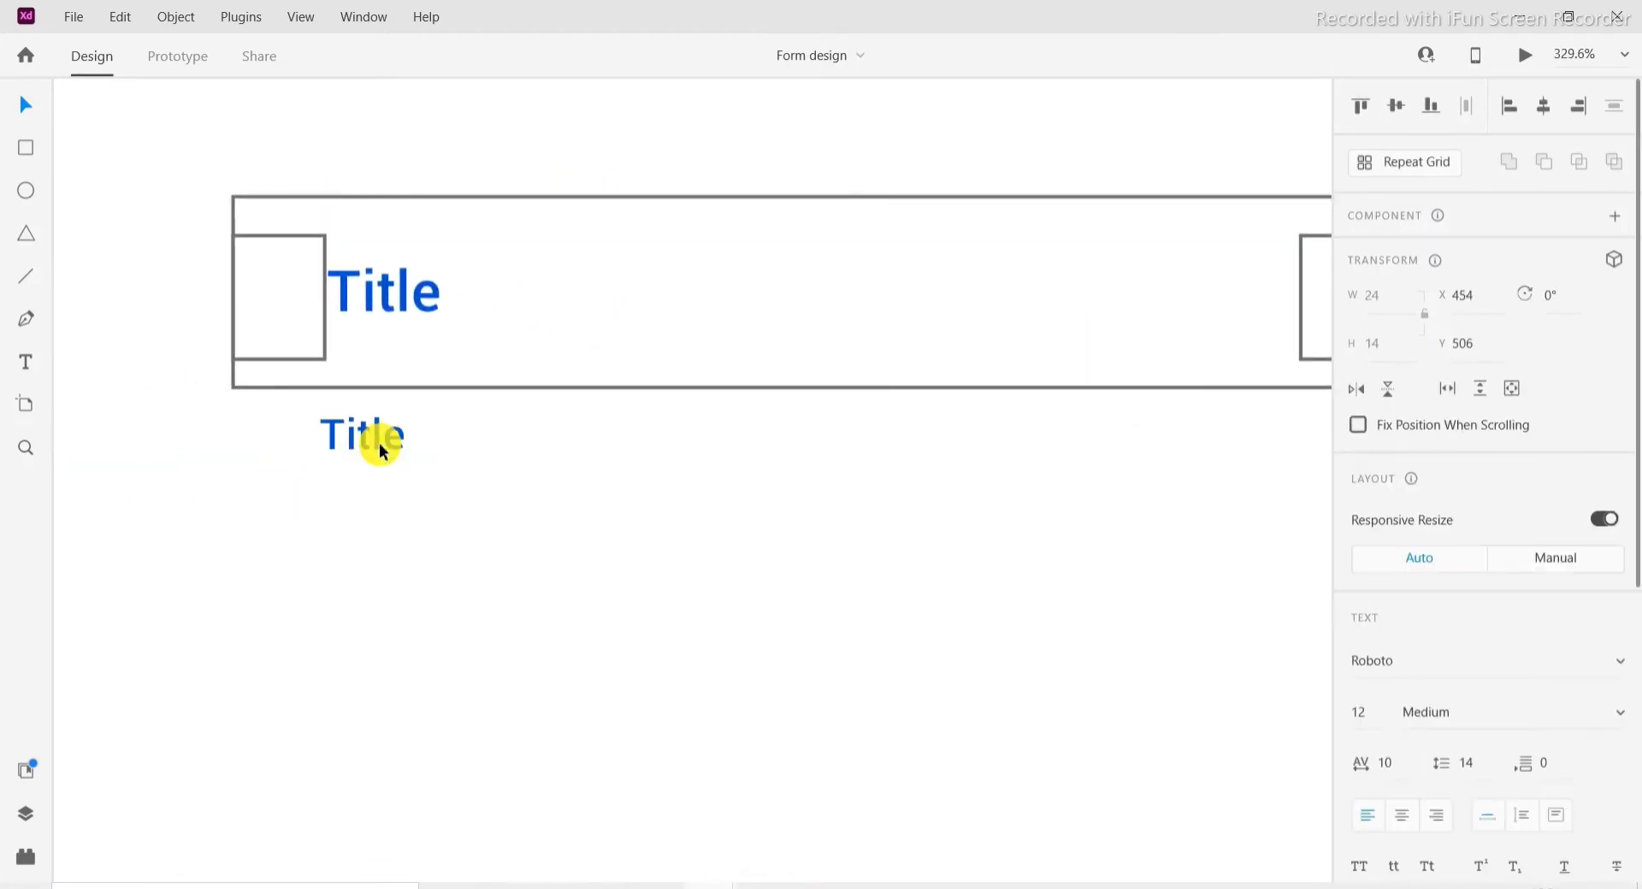
Step: Make the small Title text below the field fixed size and set its width to 276, matching the inner Title
drag(554, 416, 392, 431)
click(254, 318)
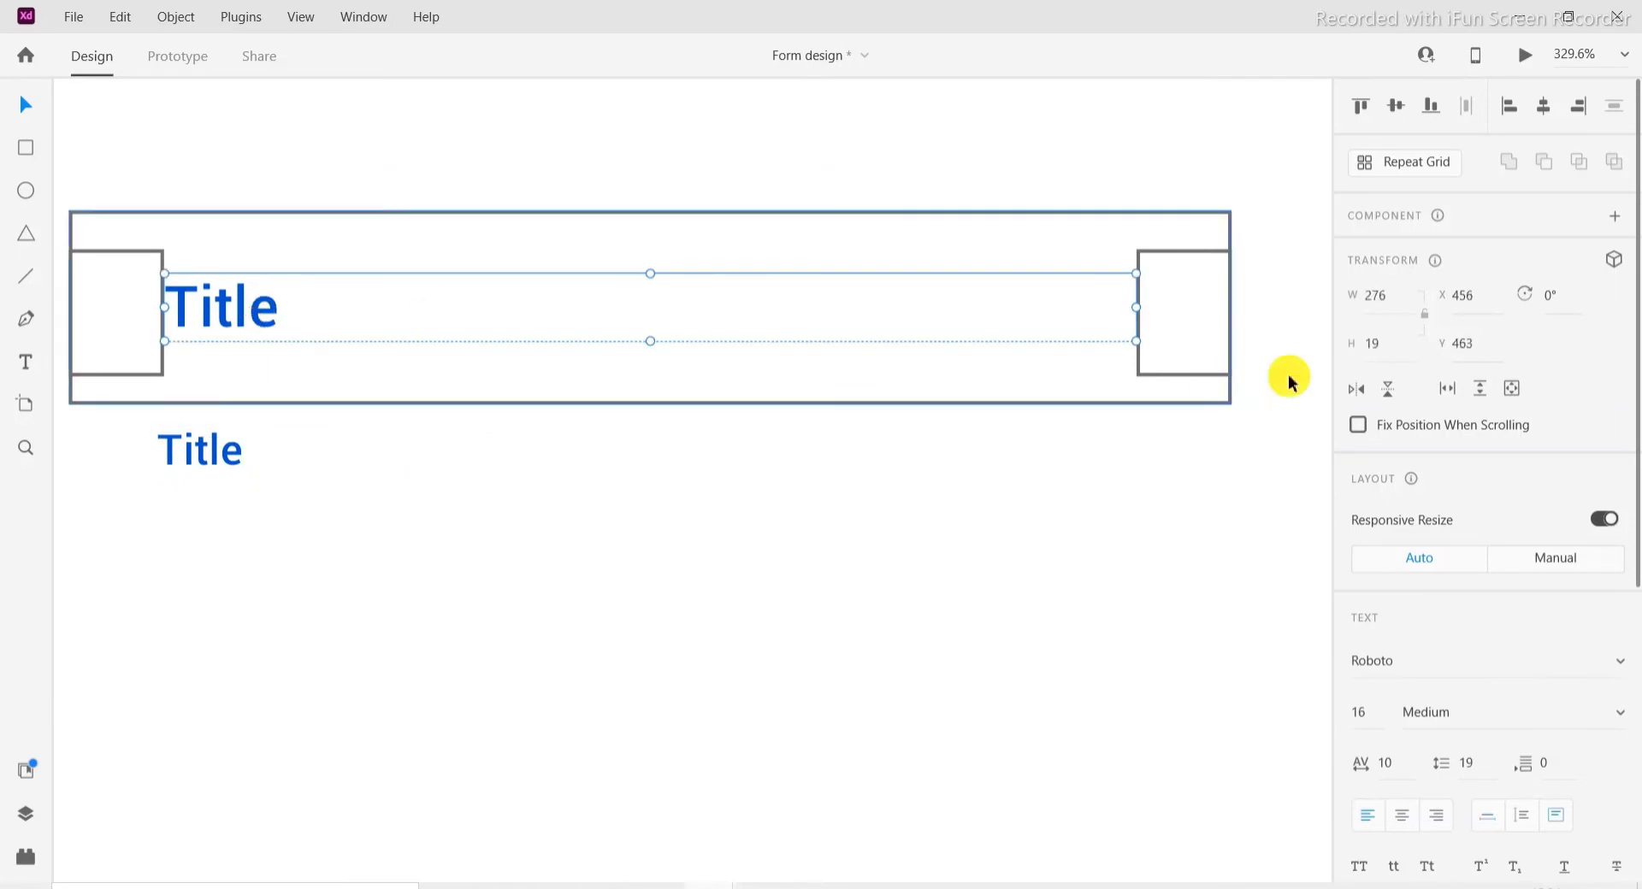
click(176, 458)
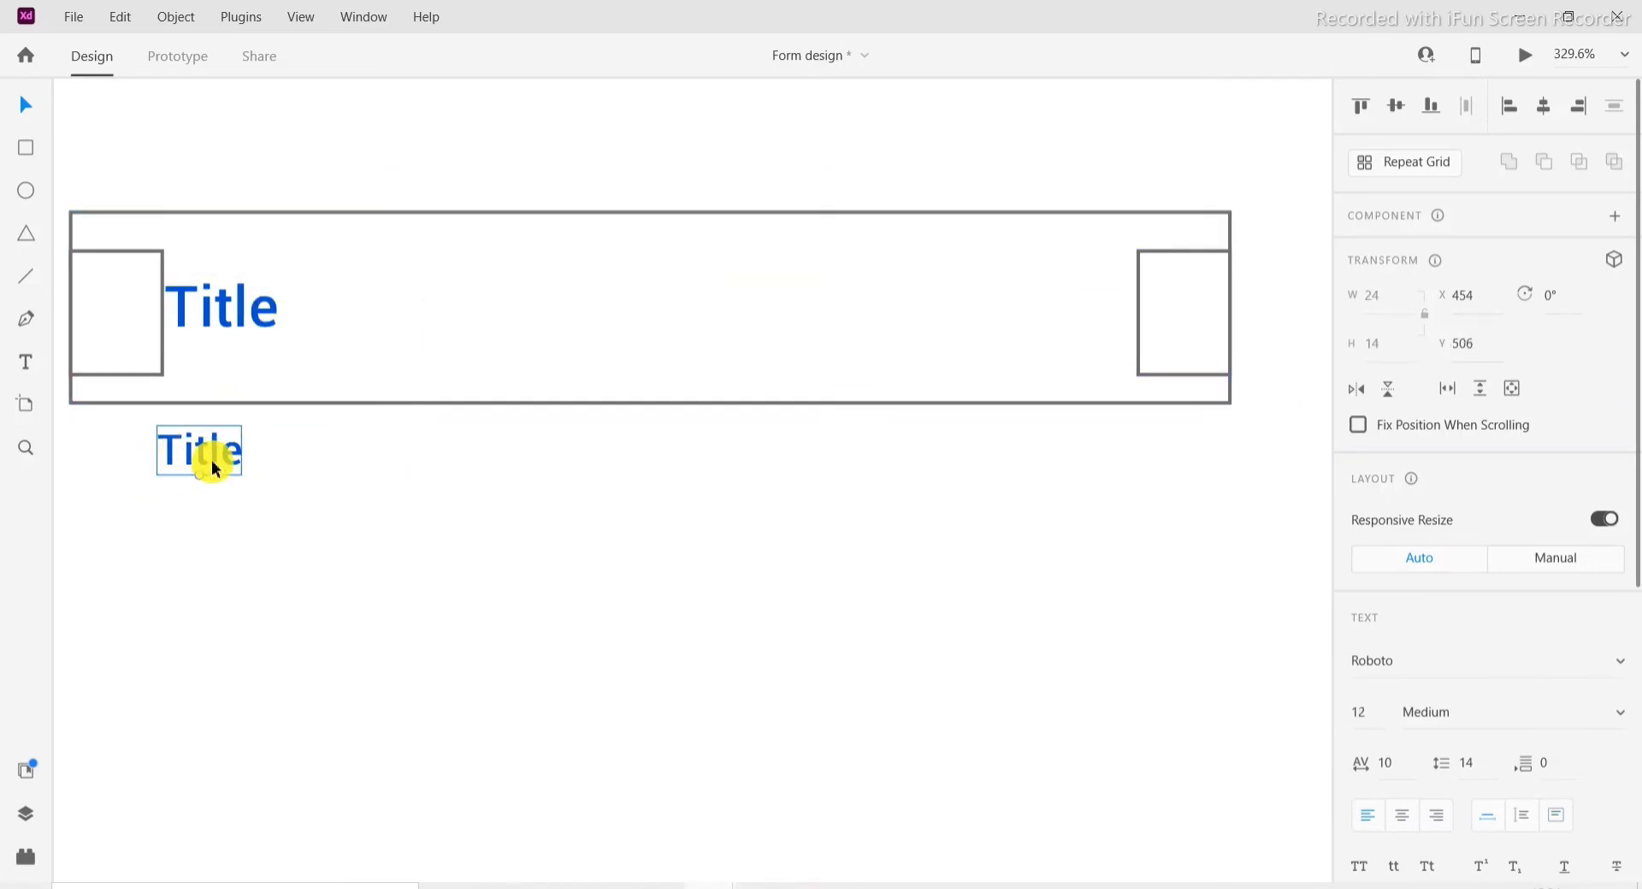
click(200, 318)
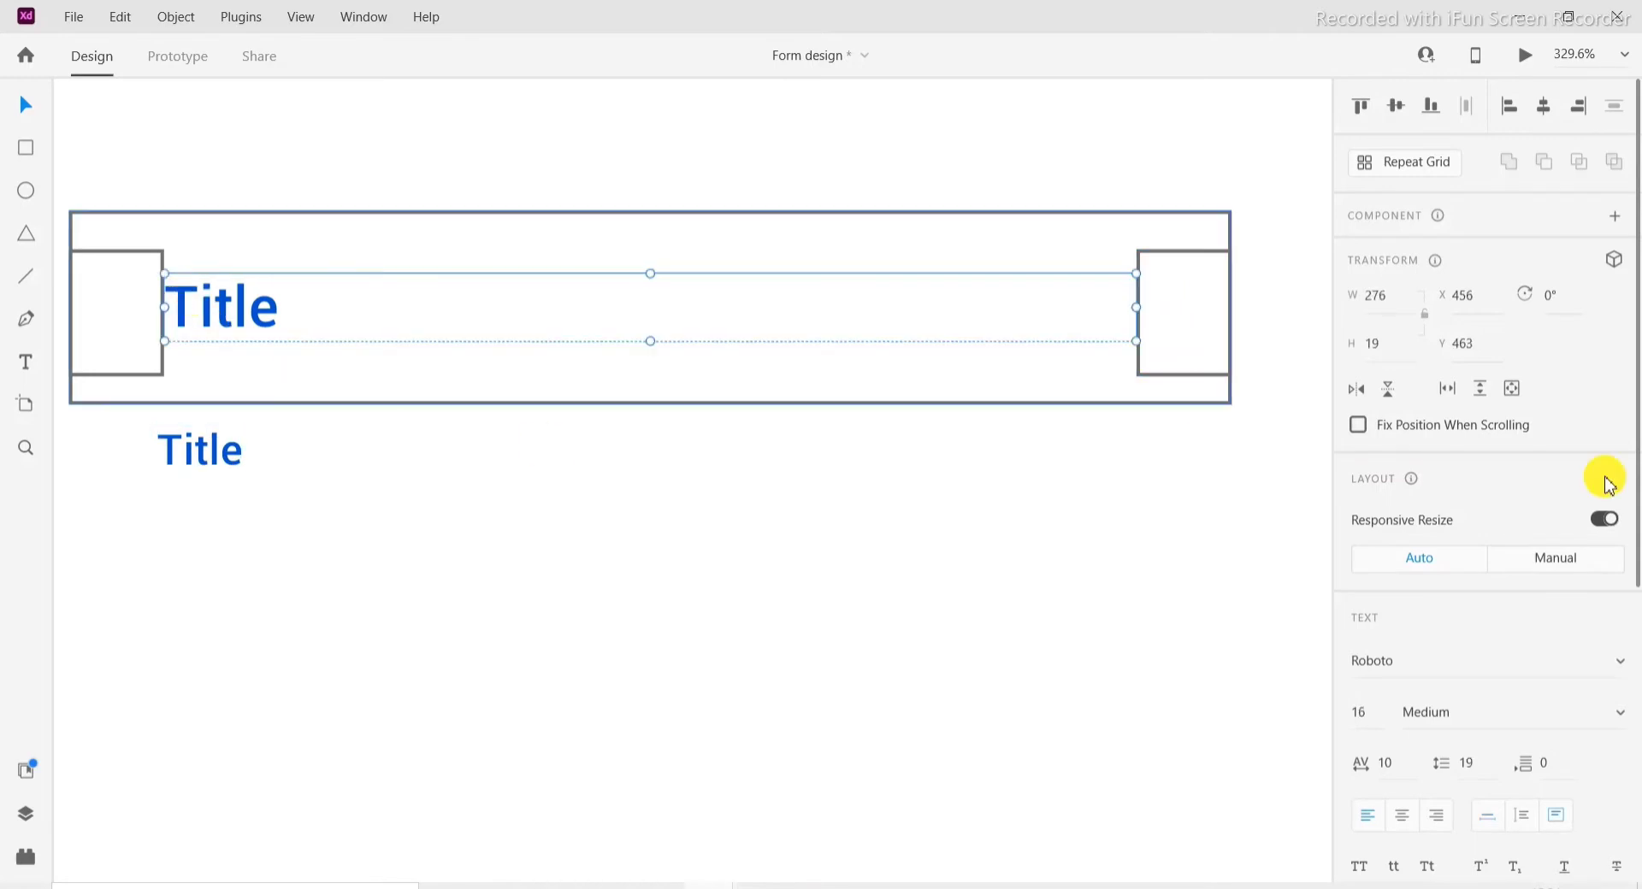
click(1402, 297)
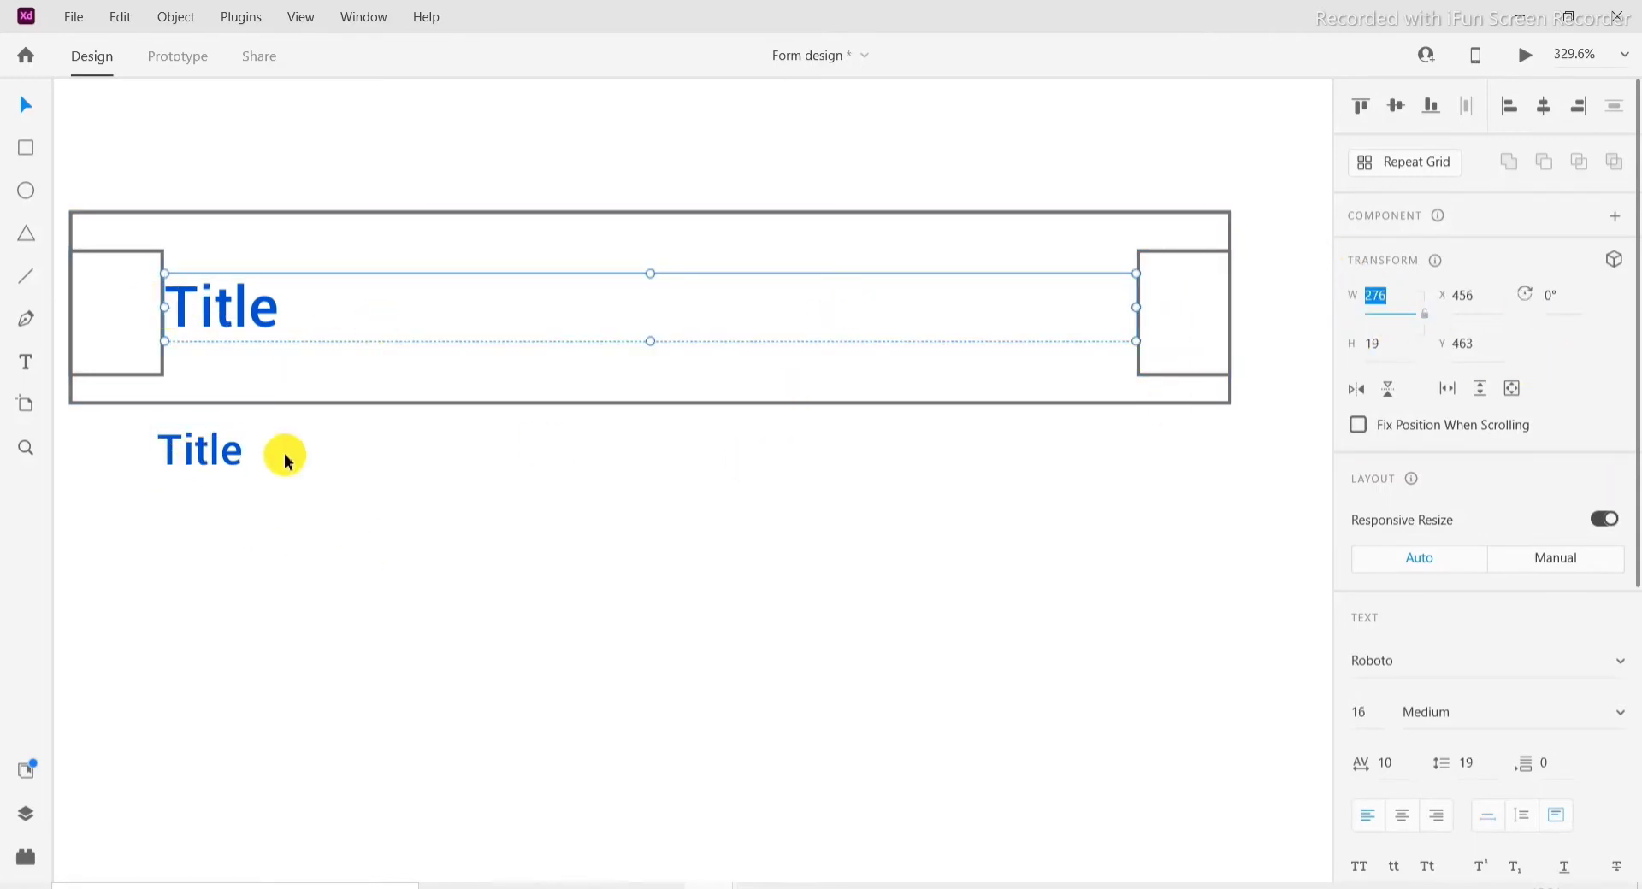
click(218, 450)
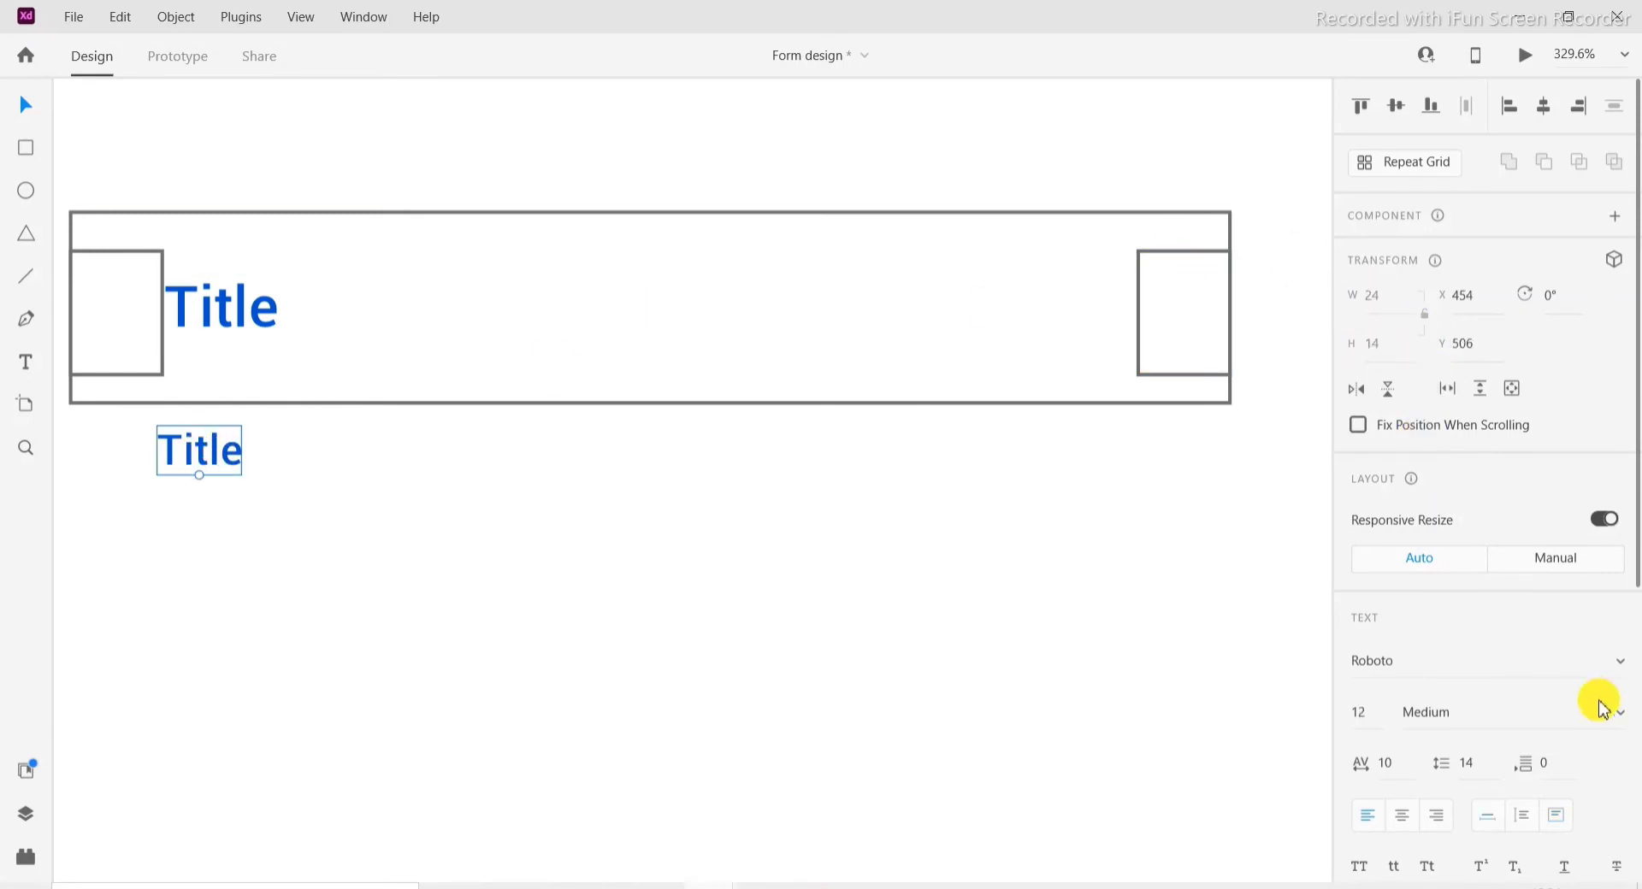
click(1568, 812)
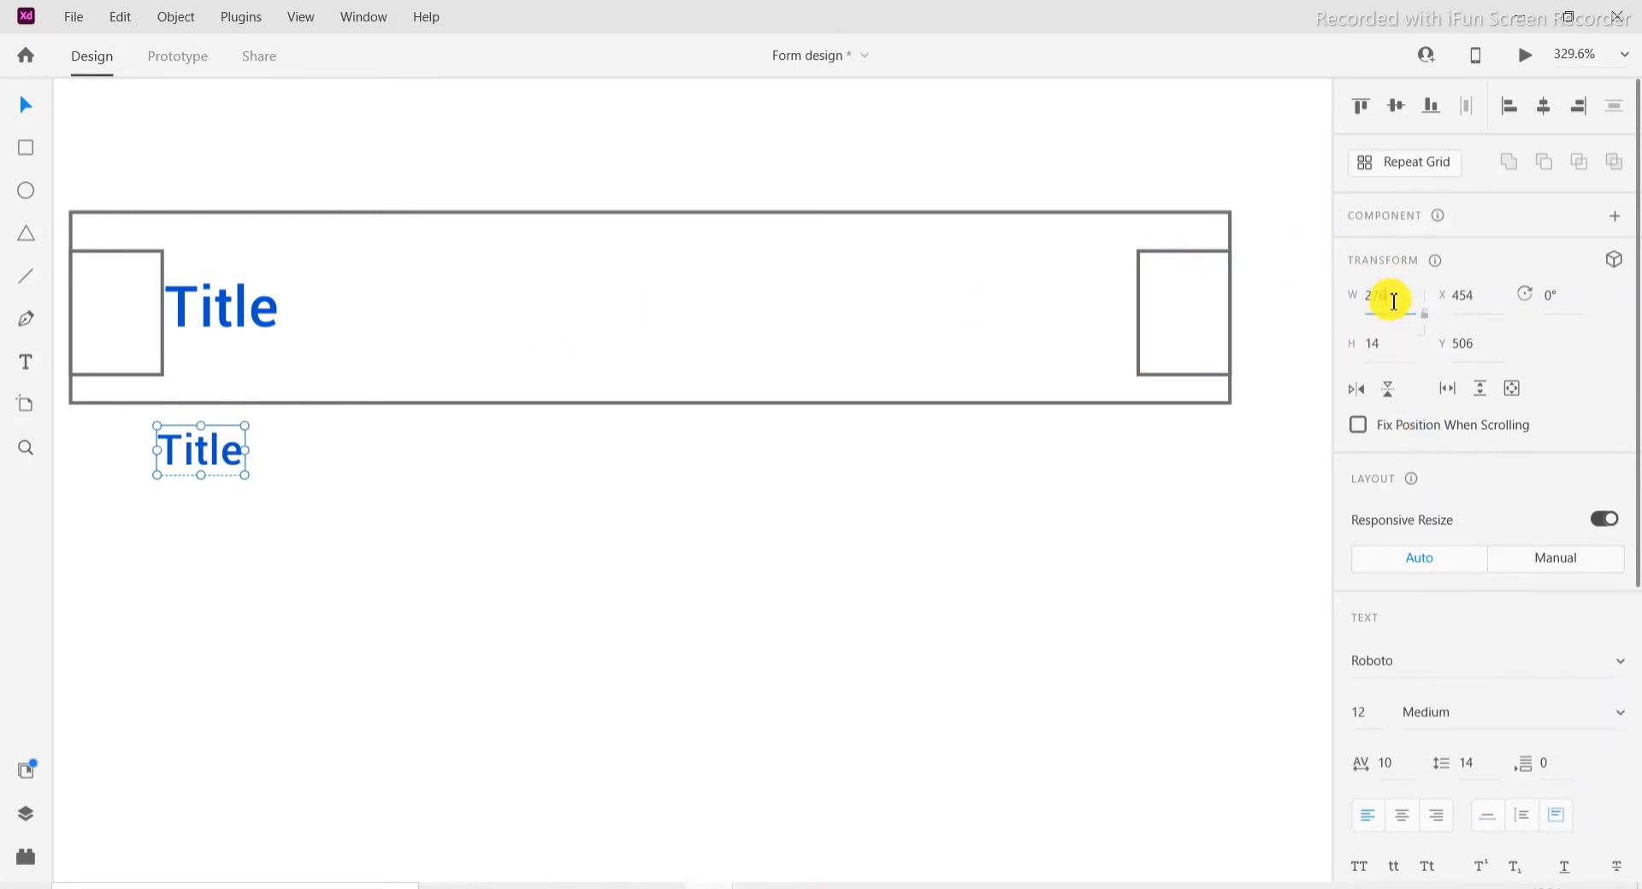
key(Return)
click(548, 624)
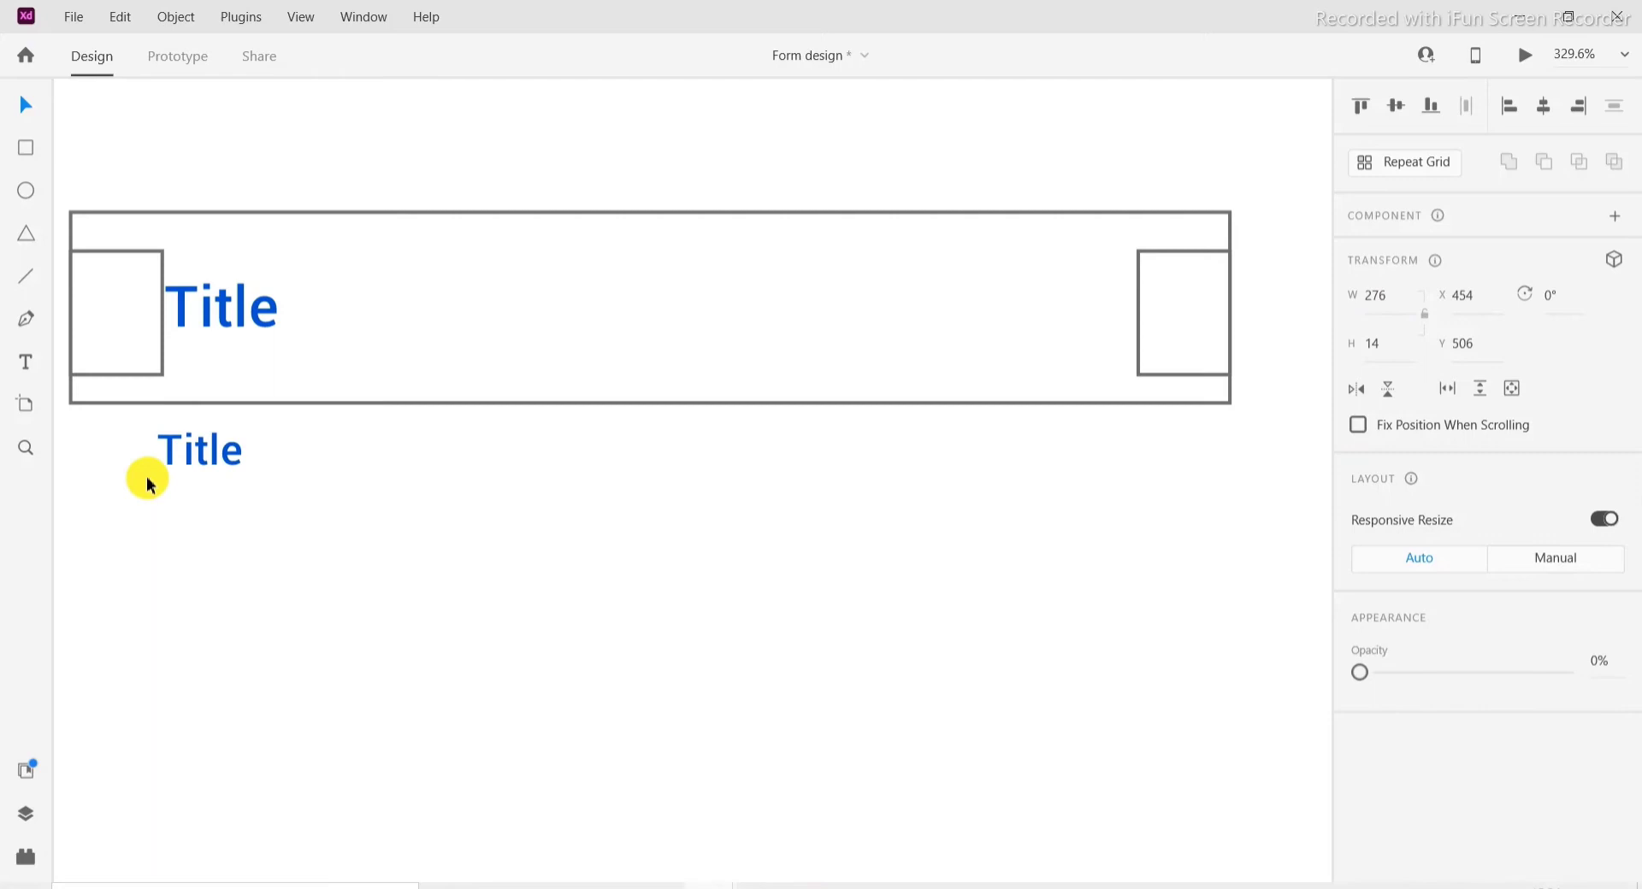
click(205, 451)
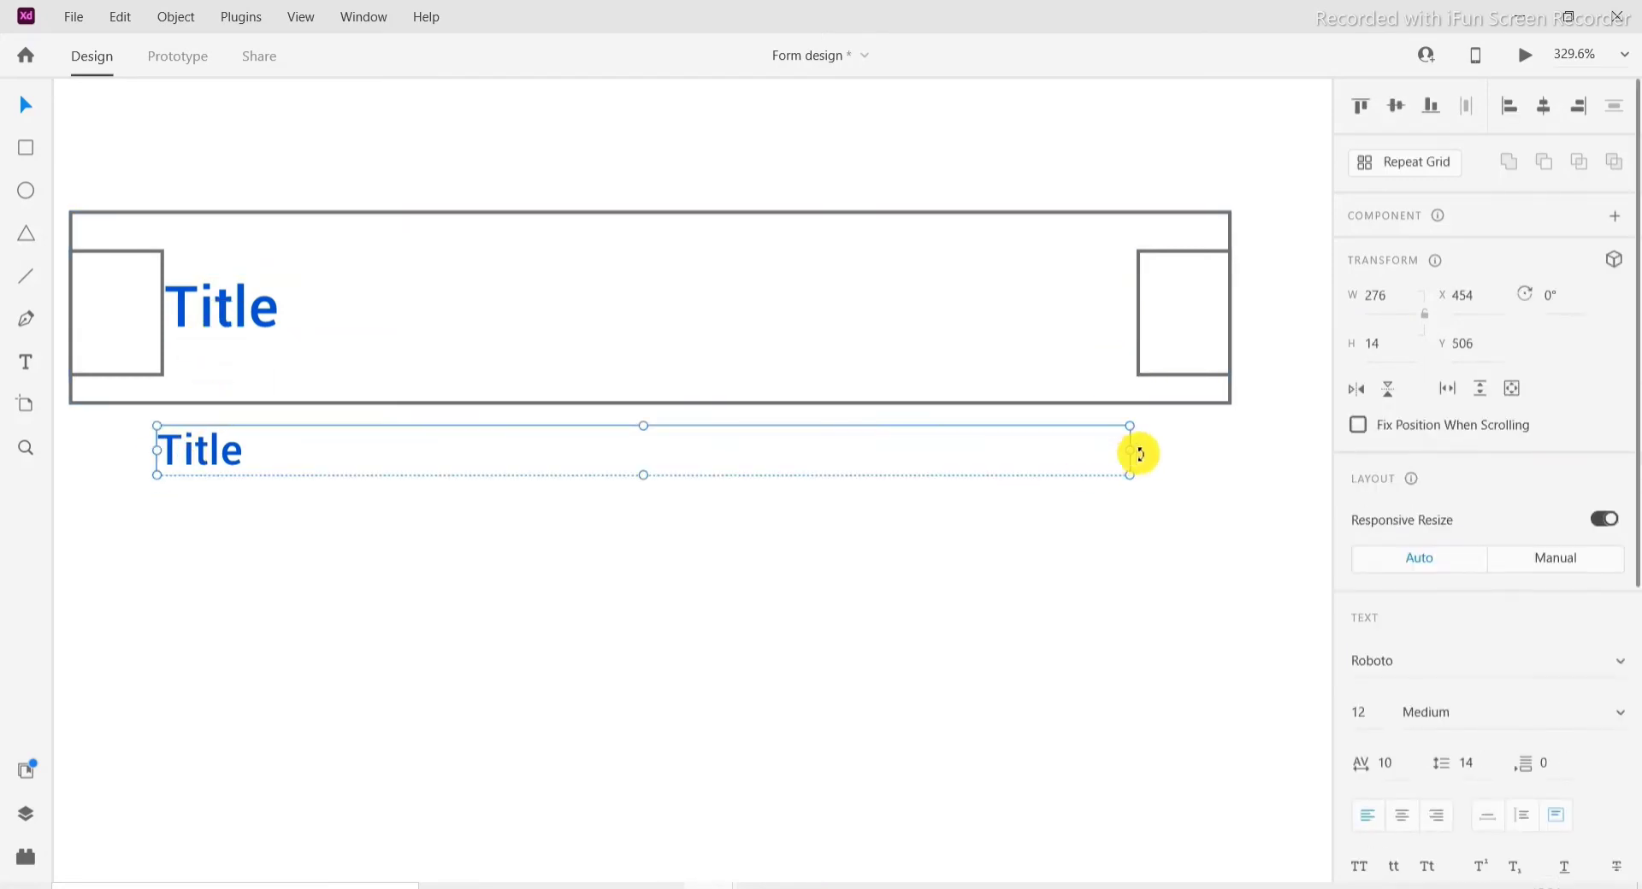
click(492, 161)
Step: Delete both spacer rectangles inside the field
drag(566, 158, 550, 157)
mouse_move(402, 159)
mouse_down()
mouse_move(447, 157)
mouse_move(411, 171)
mouse_up()
scroll(334, 385, down, 3)
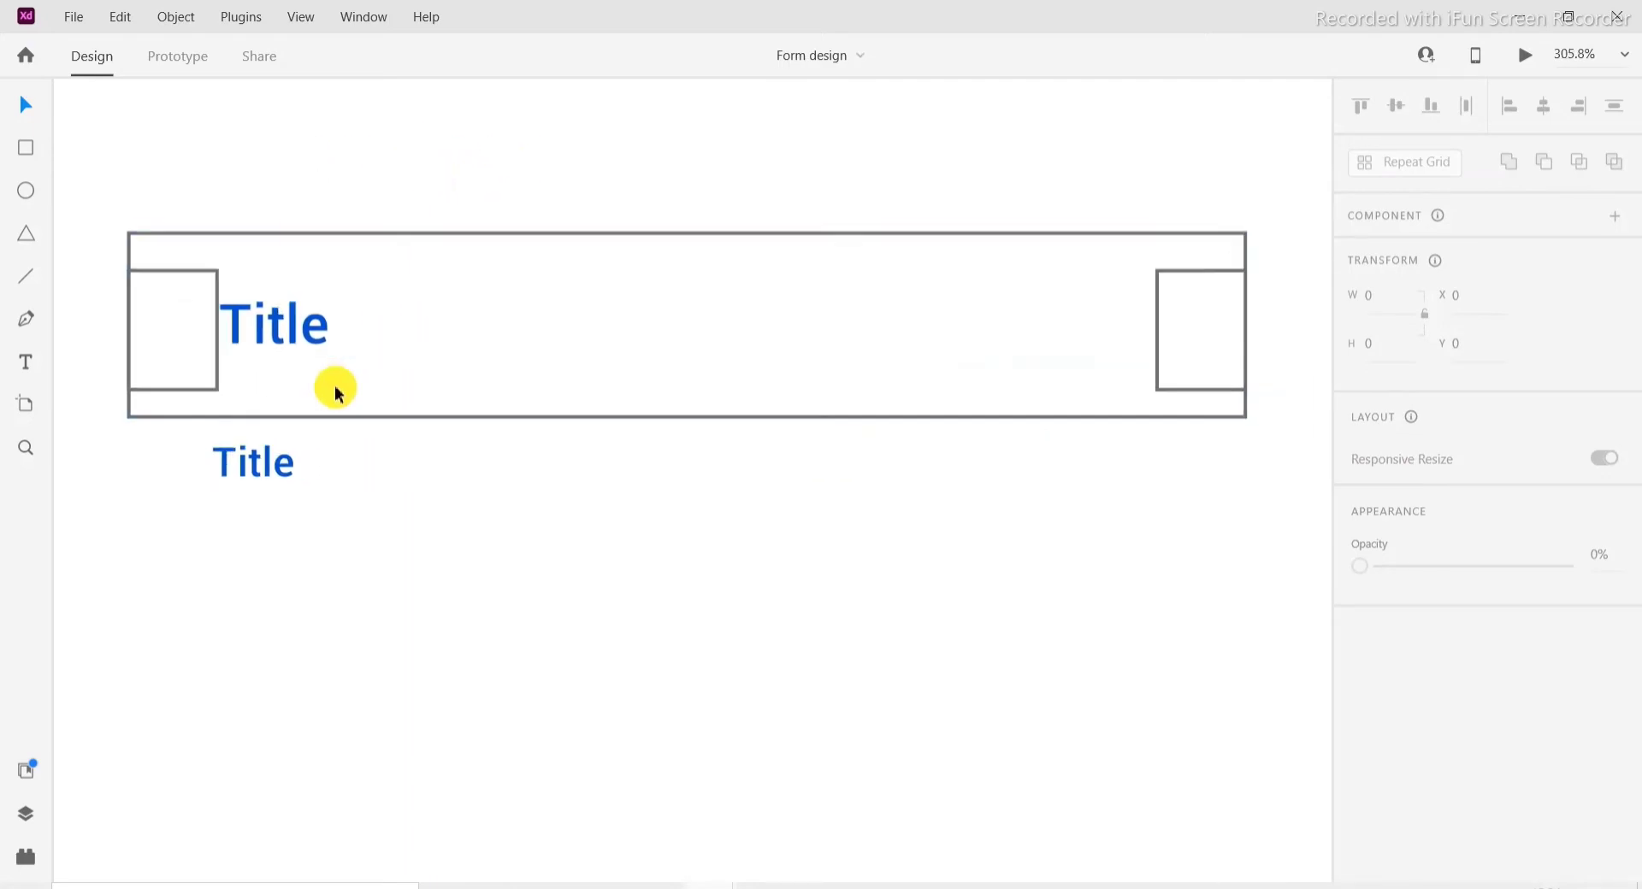
click(239, 359)
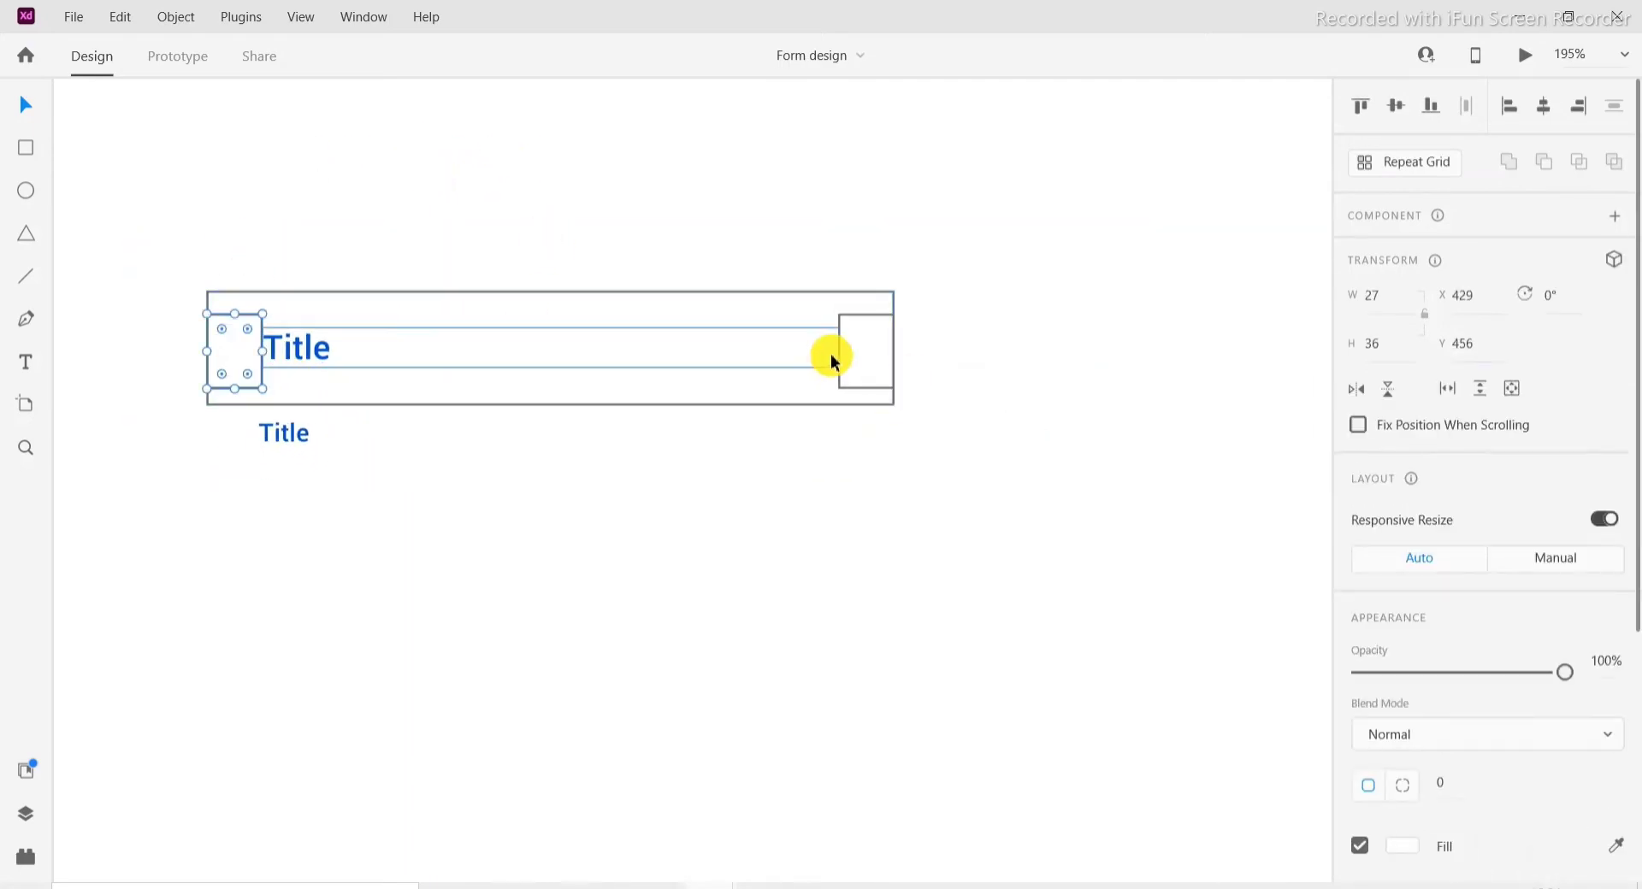
shift+click(859, 341)
key(Delete)
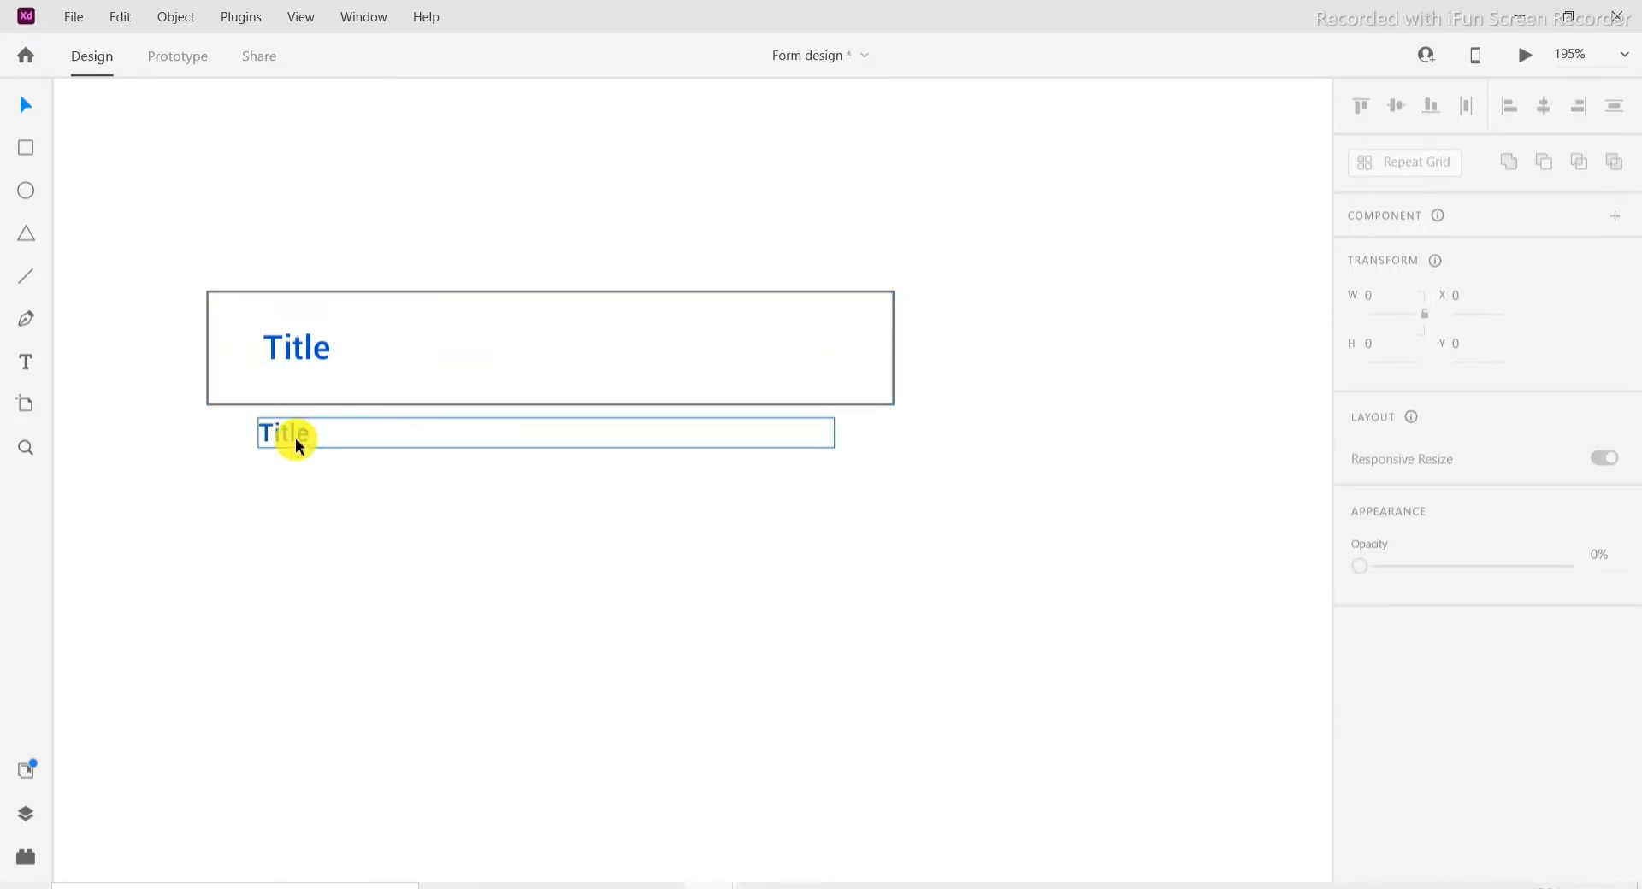
Step: Turn the field rectangle and both Title texts into one component
click(296, 438)
click(138, 245)
drag(162, 234, 1065, 536)
drag(387, 196, 419, 177)
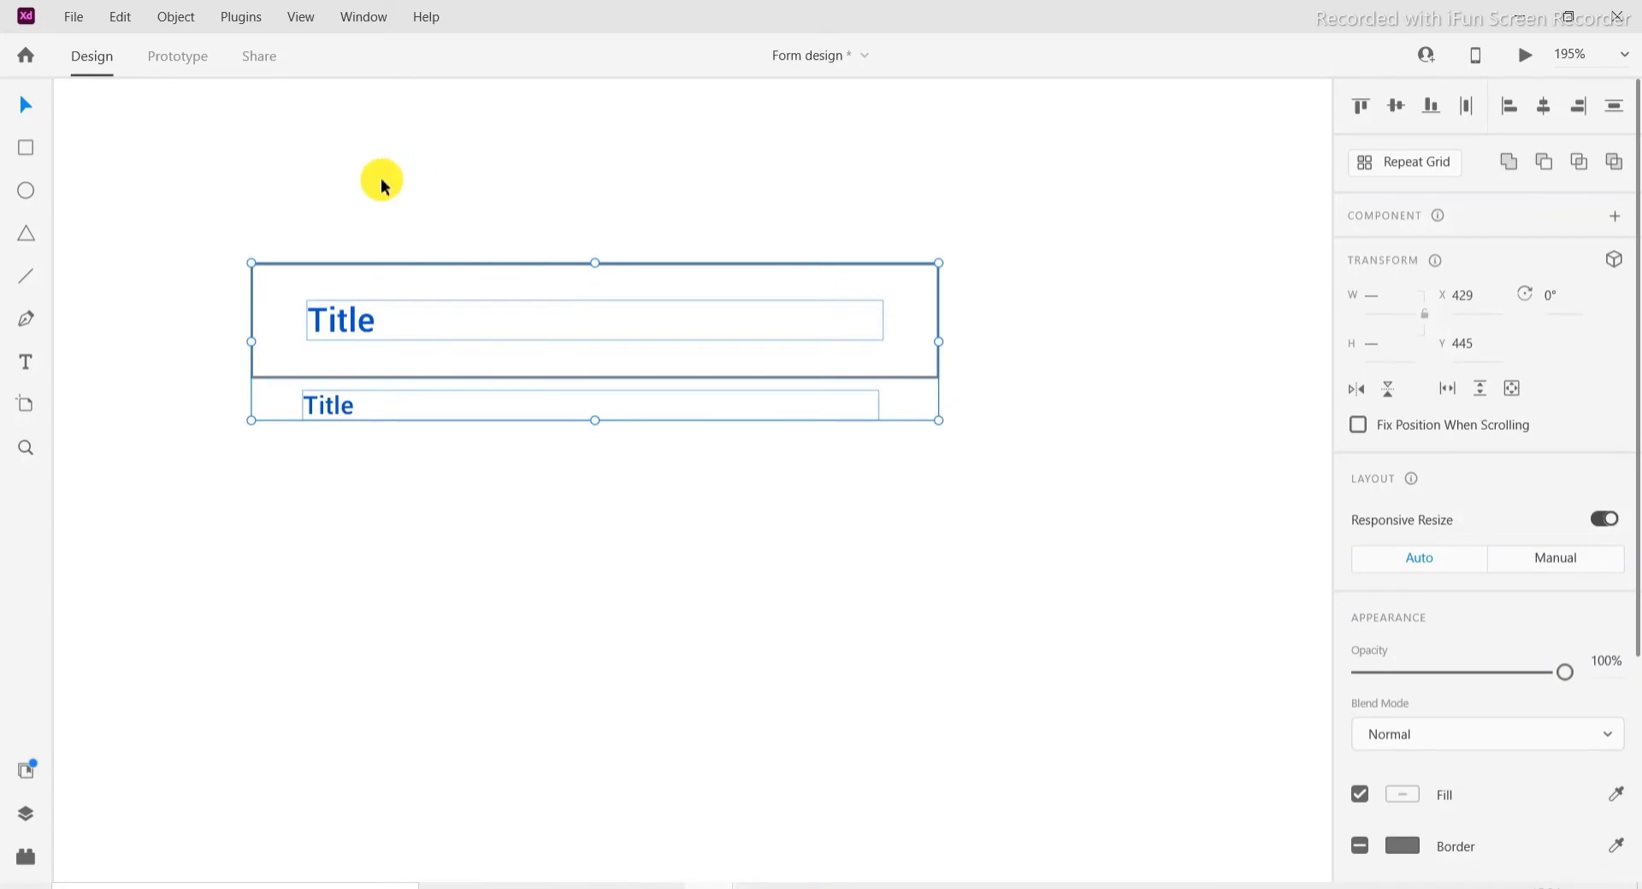
drag(239, 196, 988, 459)
right_click(372, 310)
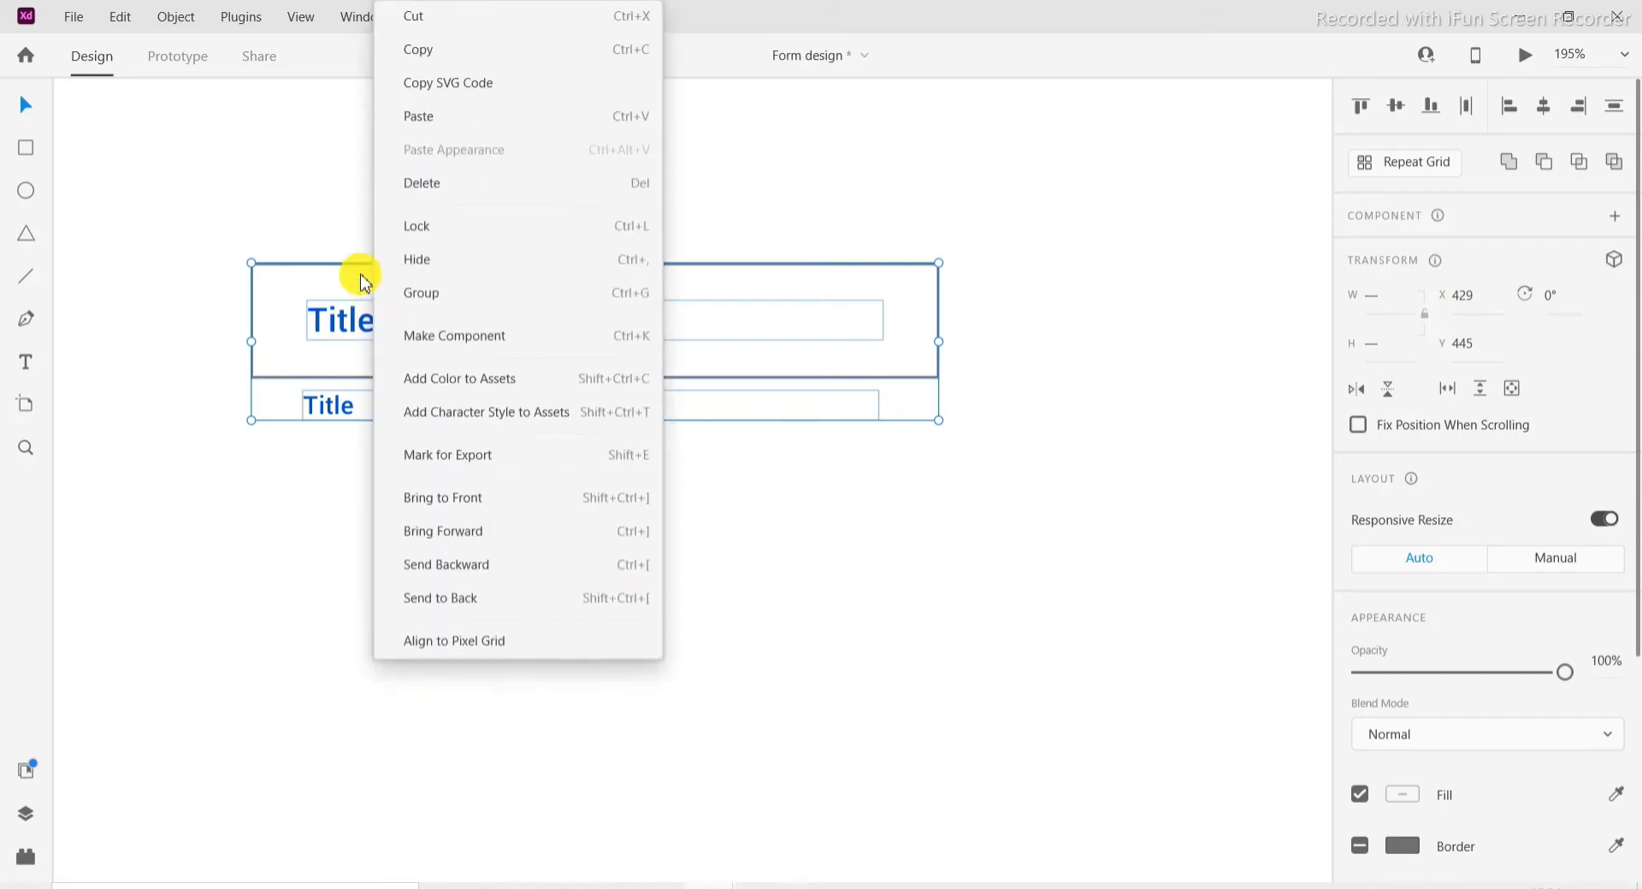
click(262, 181)
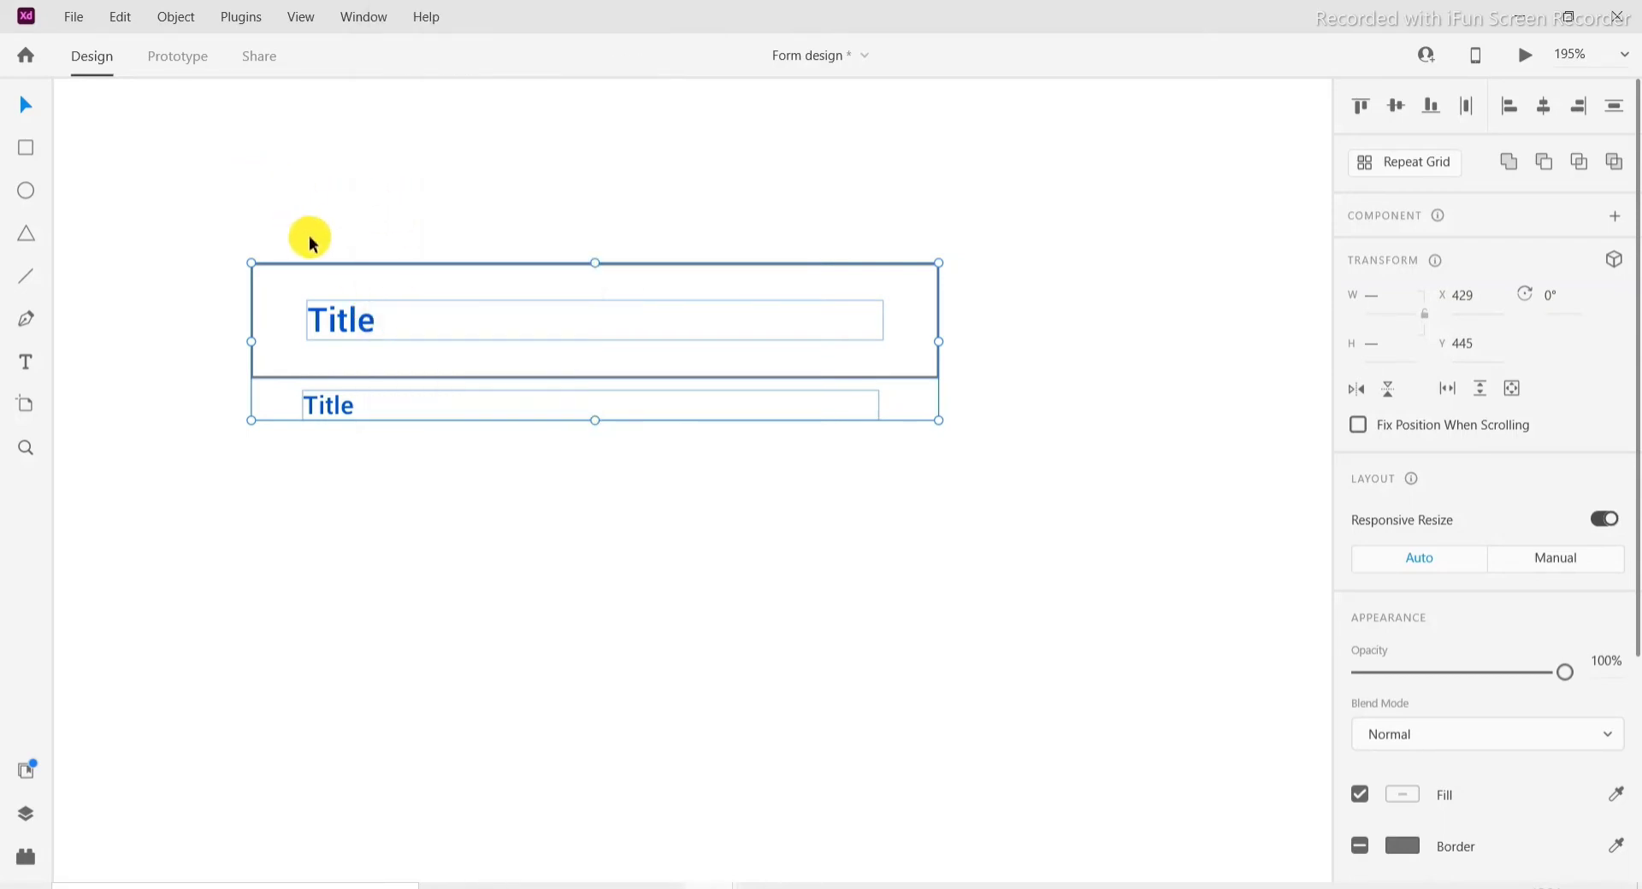
right_click(349, 320)
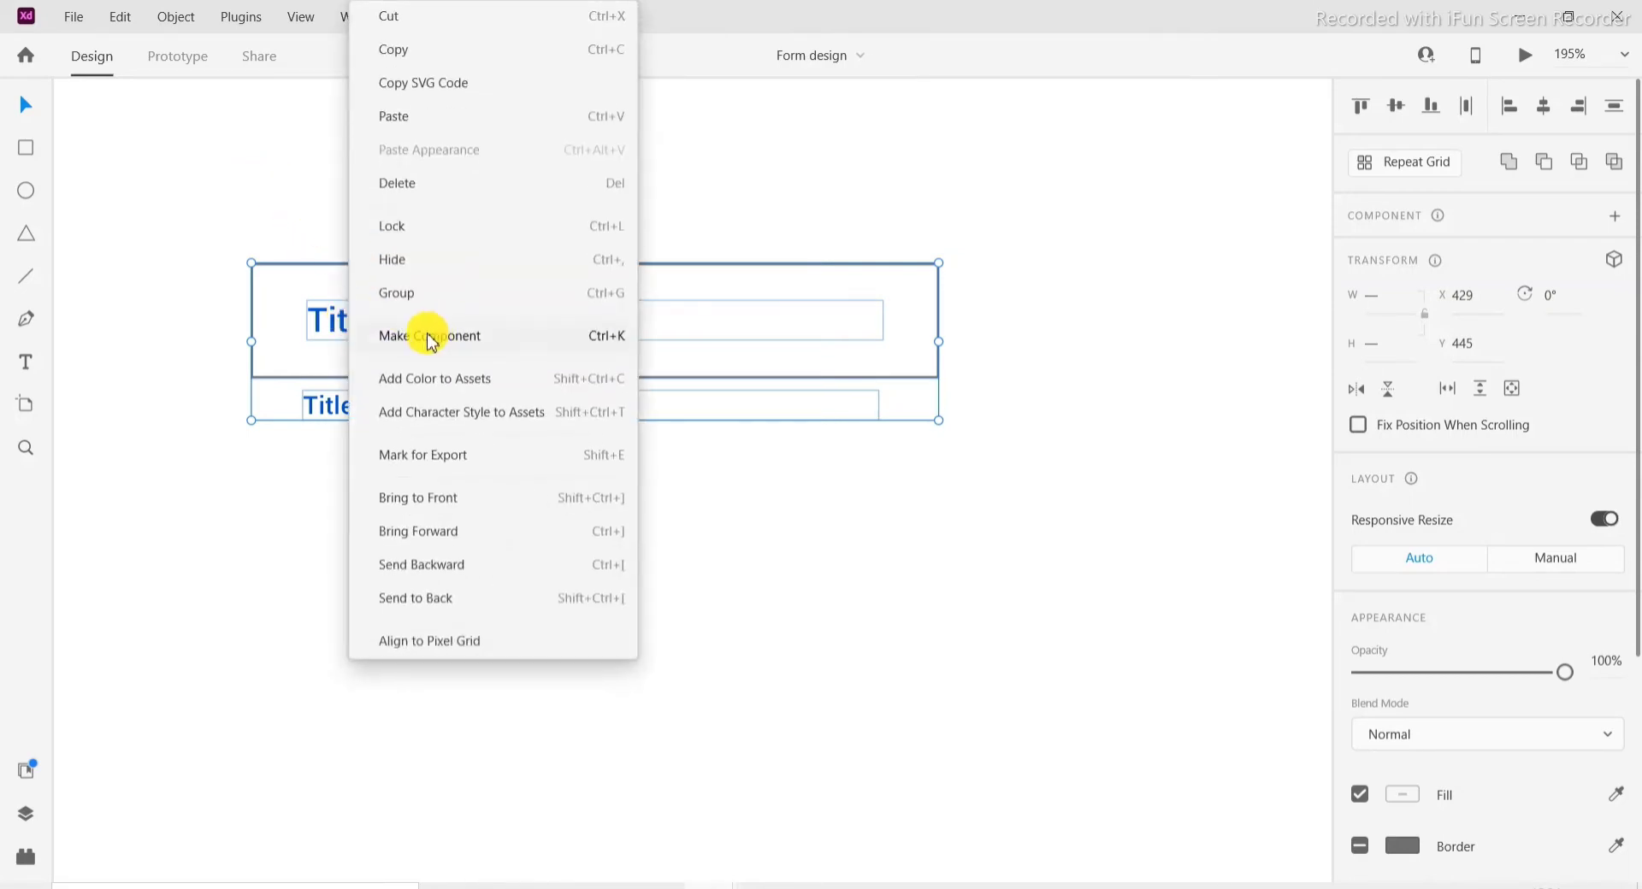
click(436, 336)
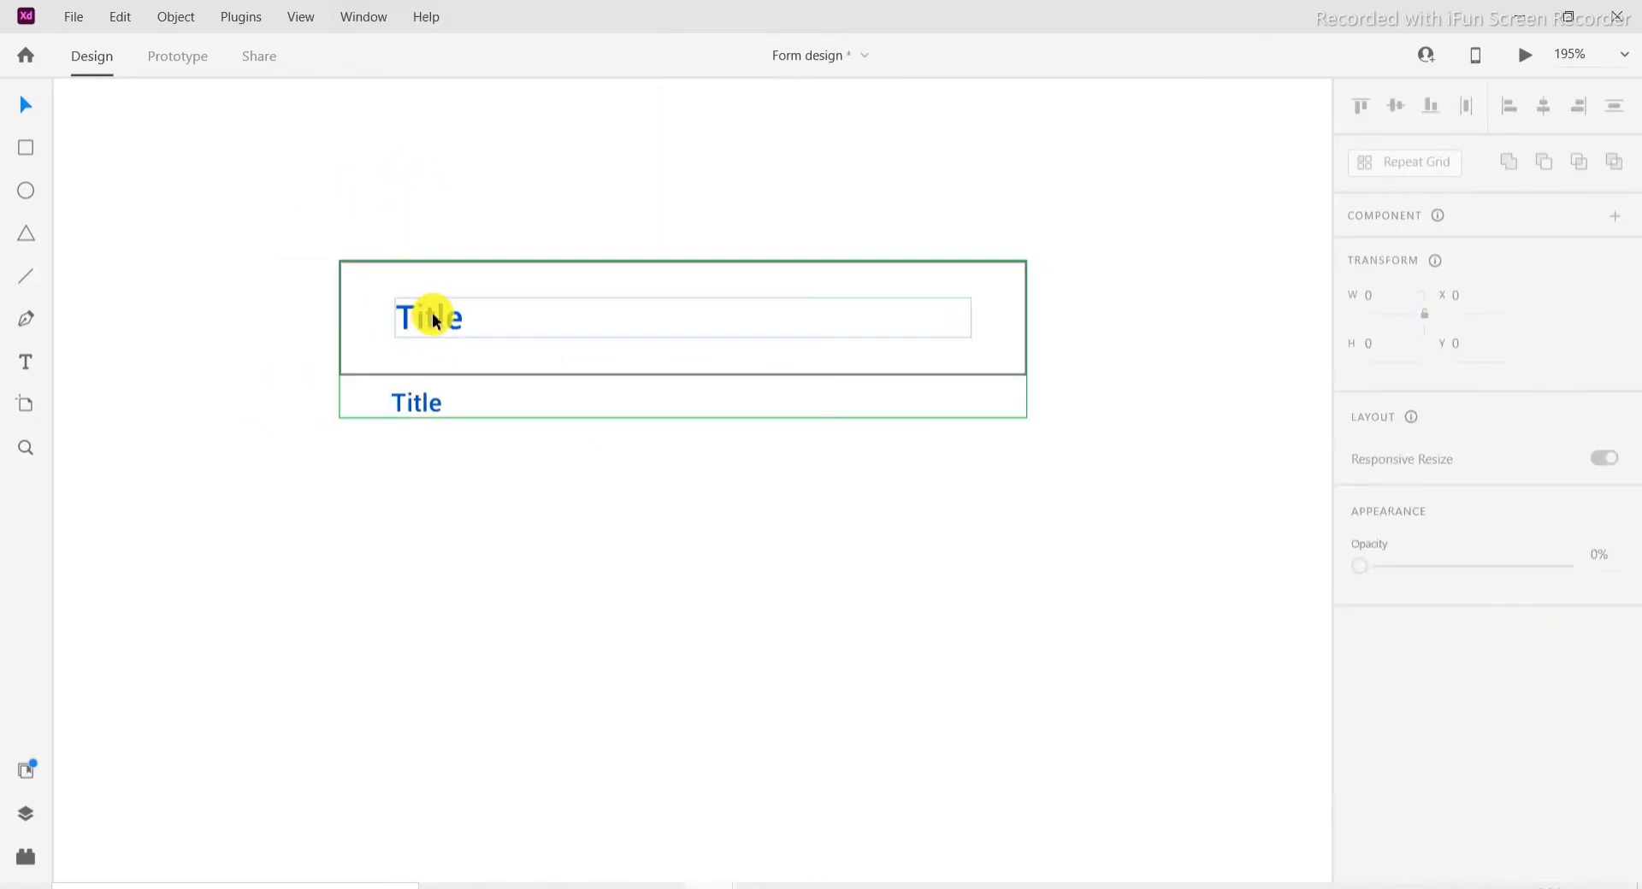
click(428, 257)
click(433, 202)
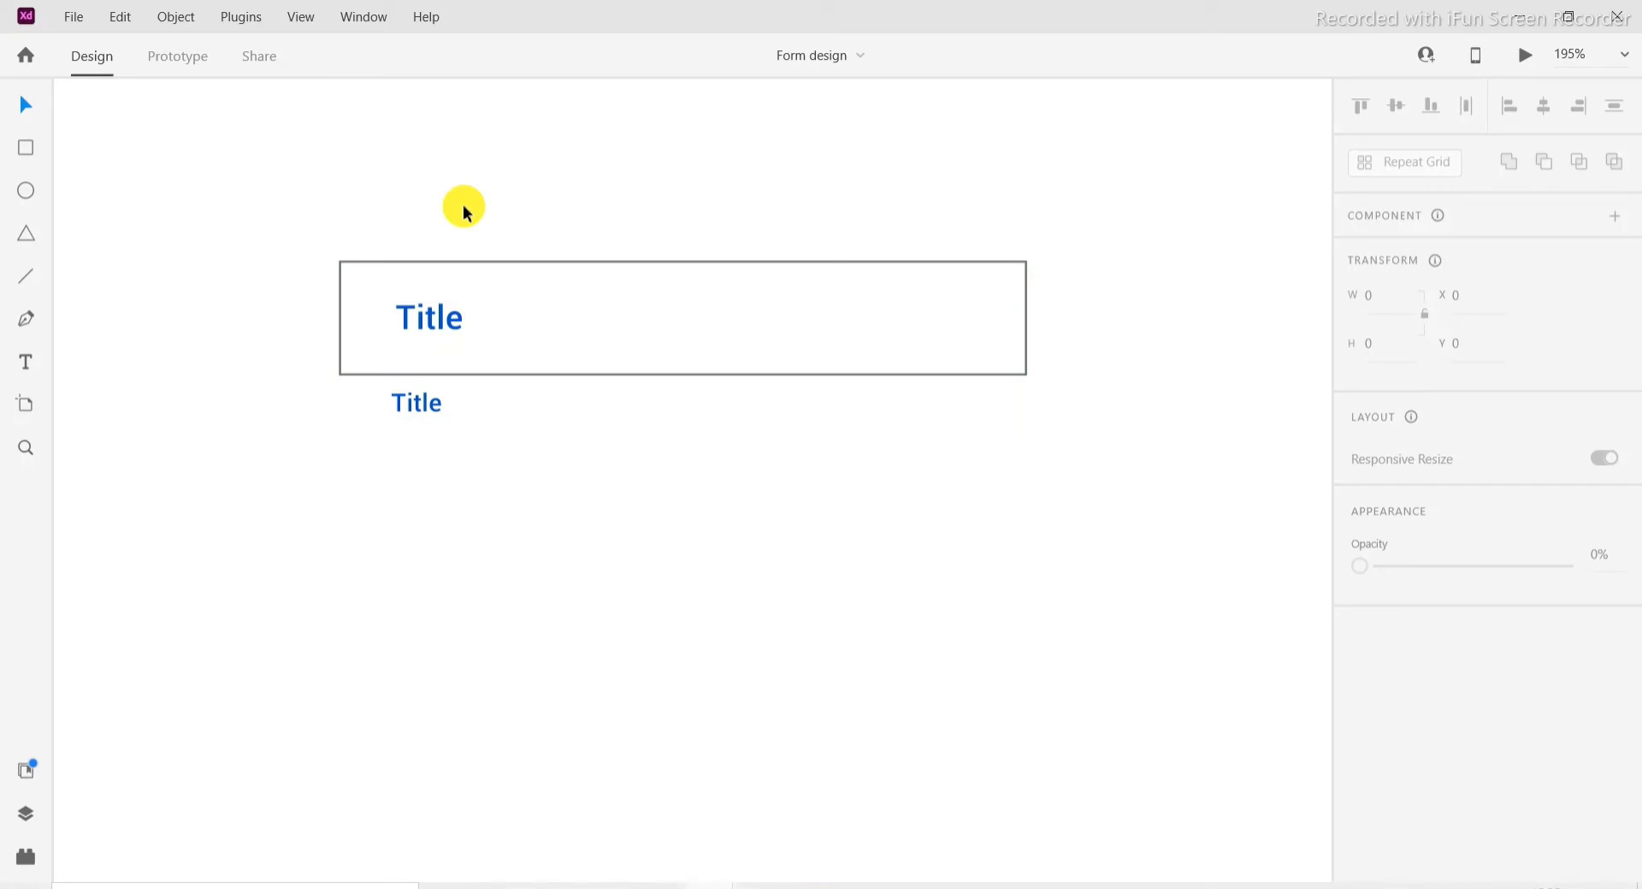
Step: Set the corner radius of the field rectangle inside the component to 15
scroll(411, 274, up, 1)
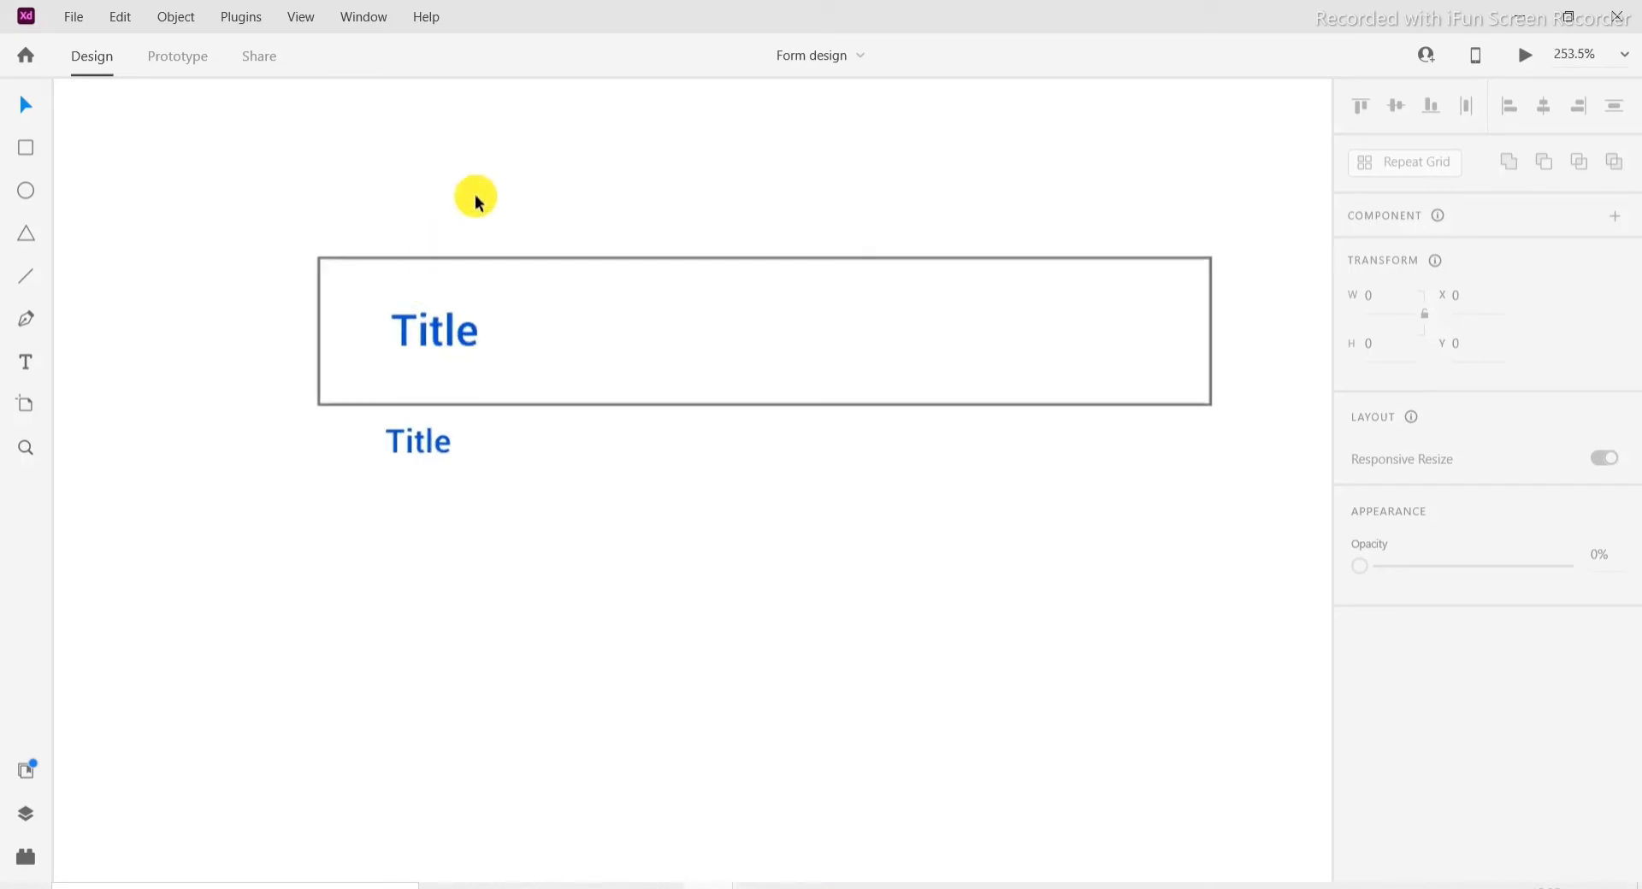
drag(653, 241, 599, 222)
click(392, 311)
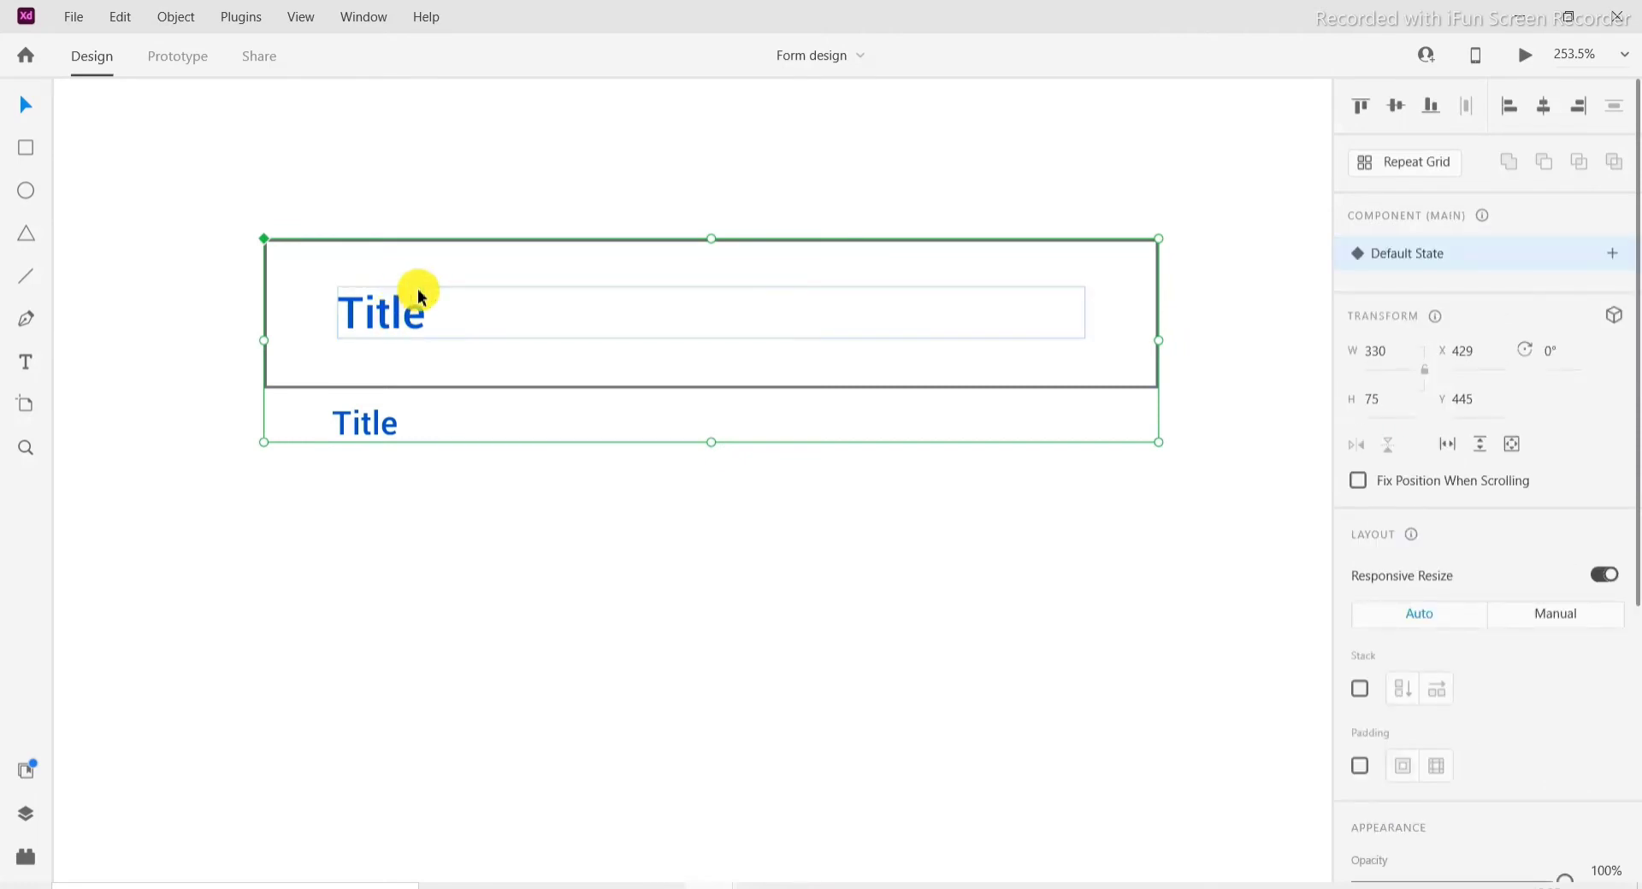
click(385, 200)
scroll(399, 233, down, 3)
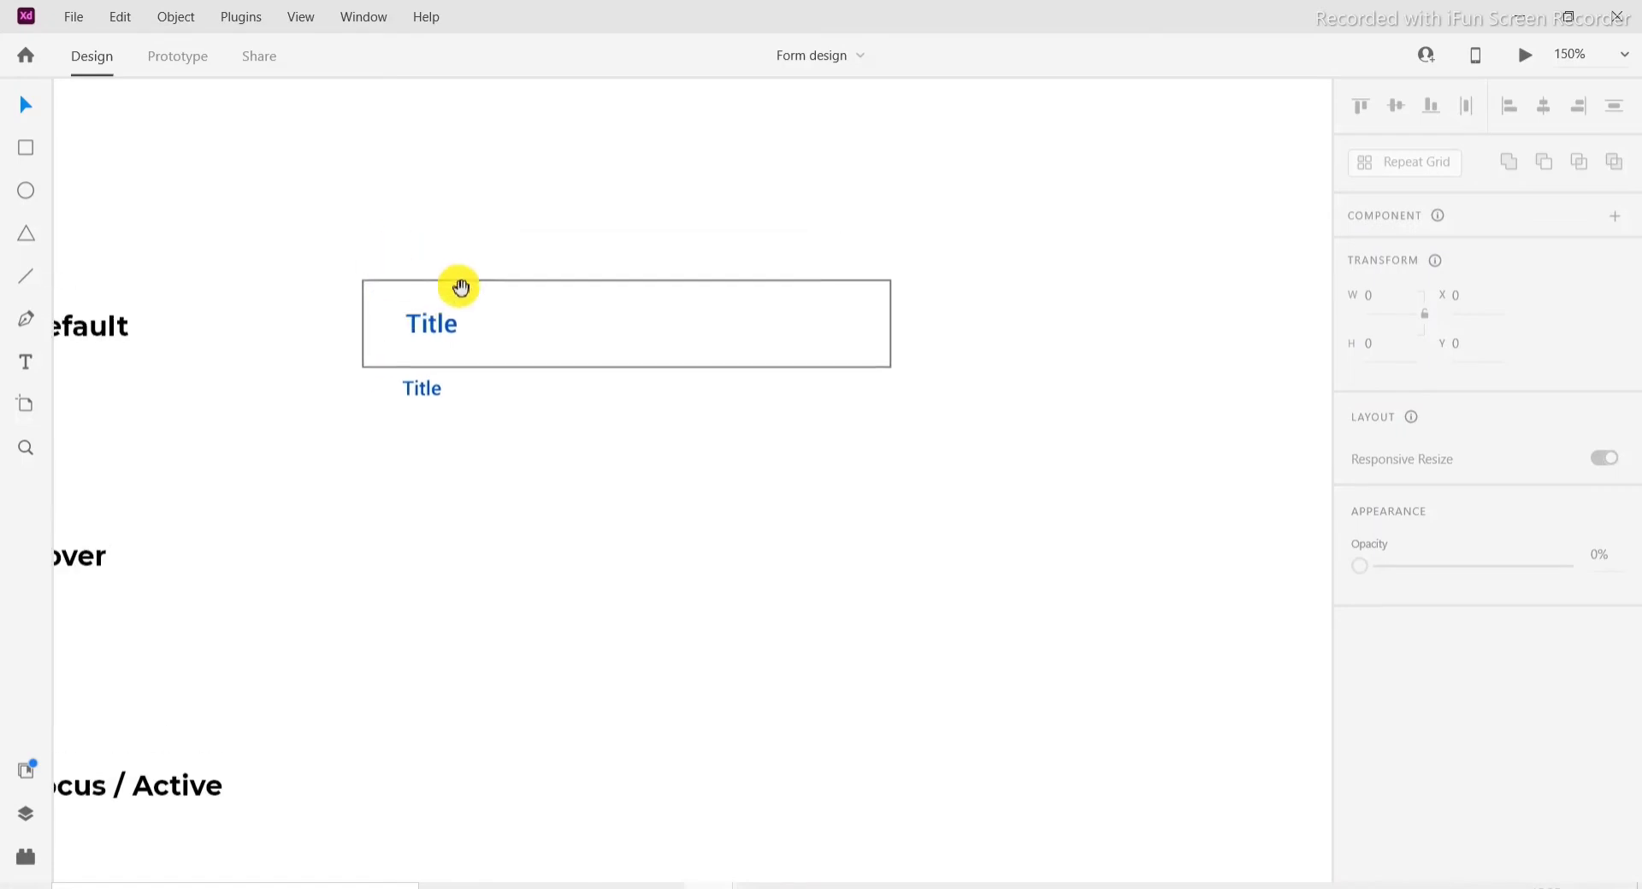
scroll(459, 286, up, 3)
scroll(561, 323, up, 2)
click(481, 256)
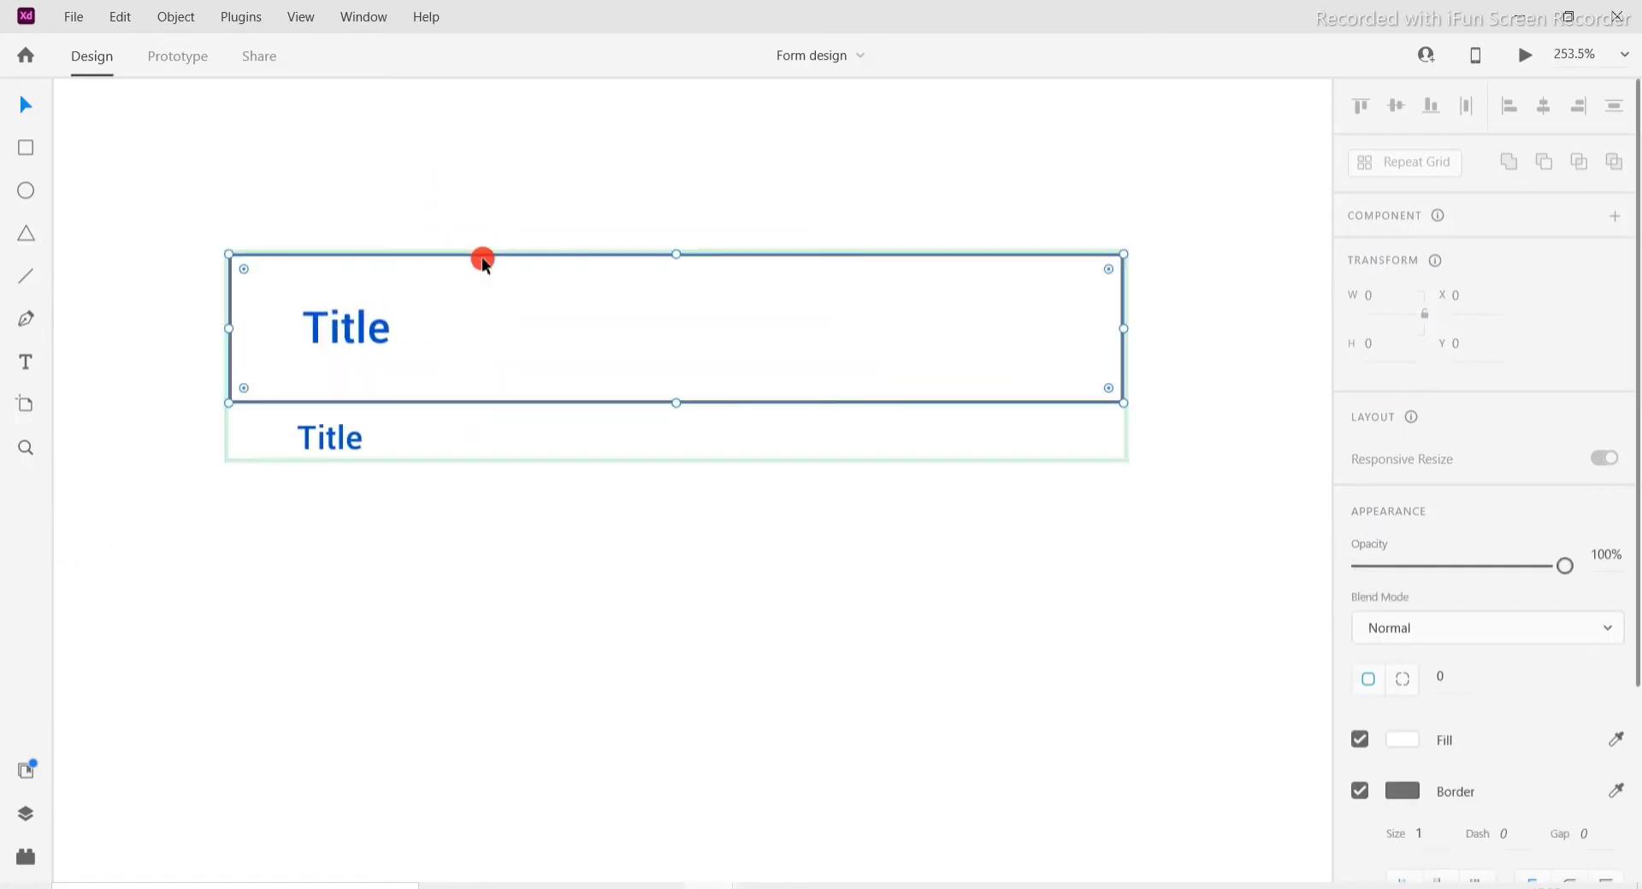
scroll(1415, 438, down, 4)
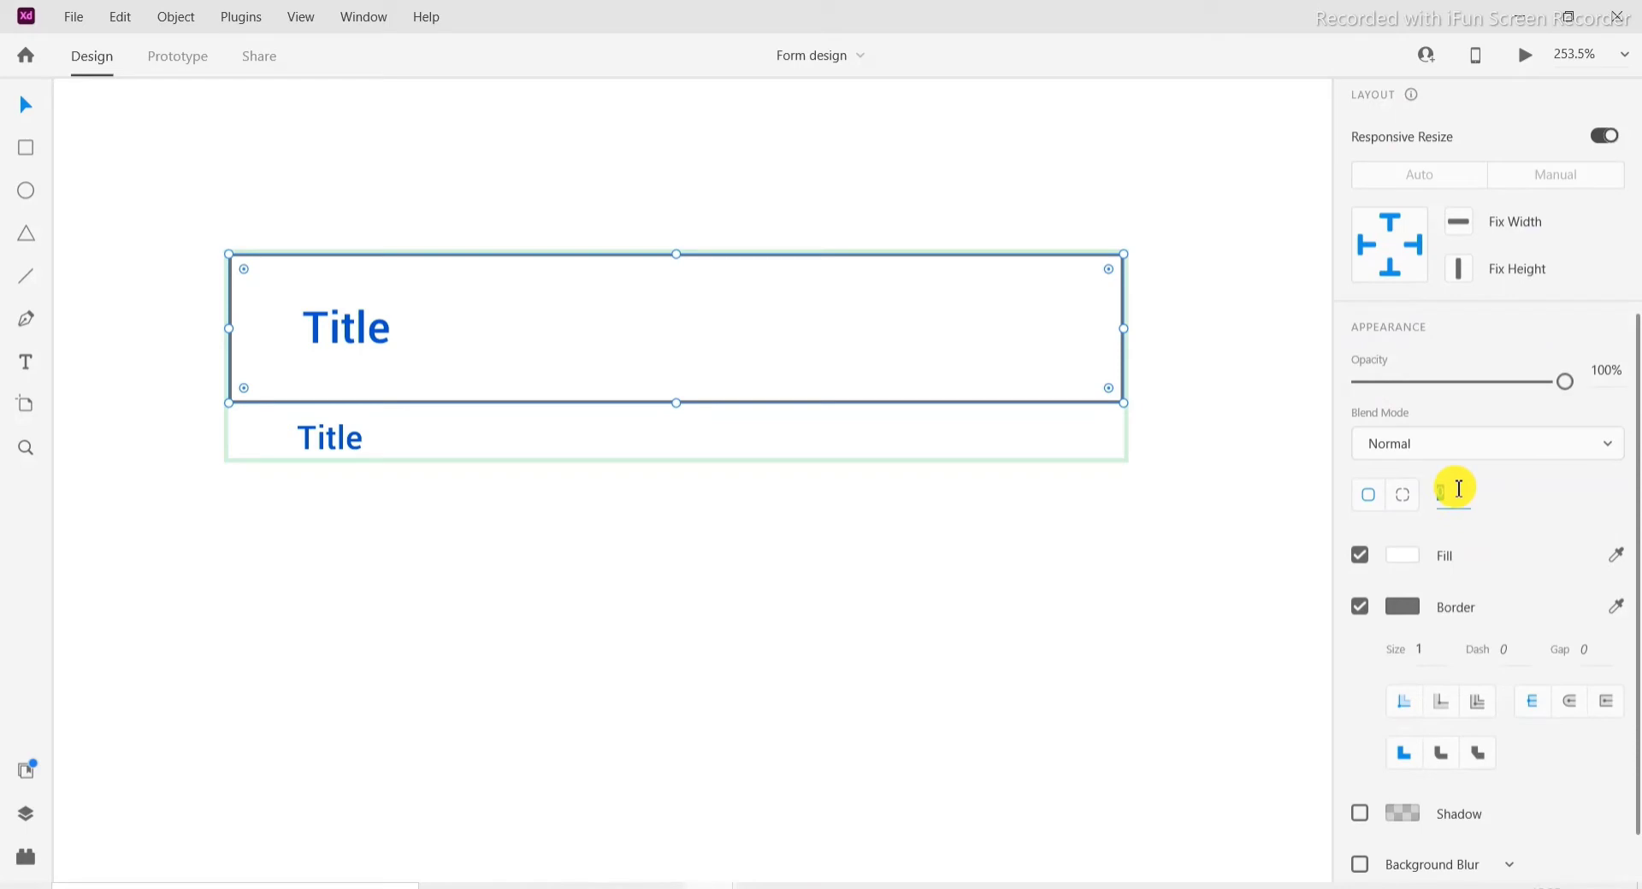
text(15)
key(Return)
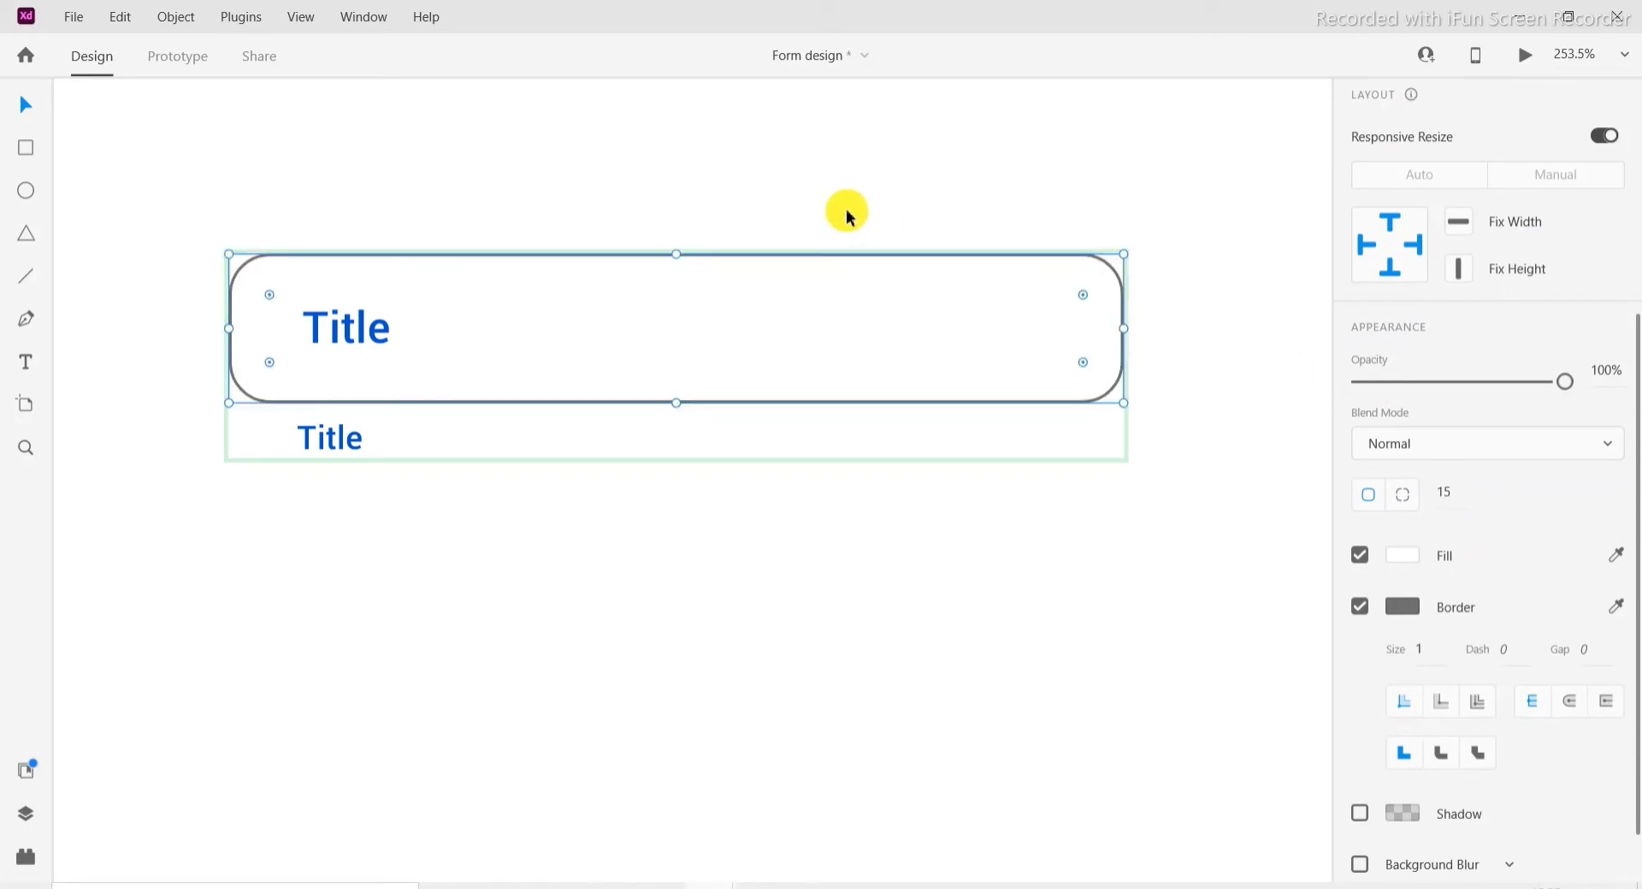
click(855, 202)
drag(491, 213, 544, 184)
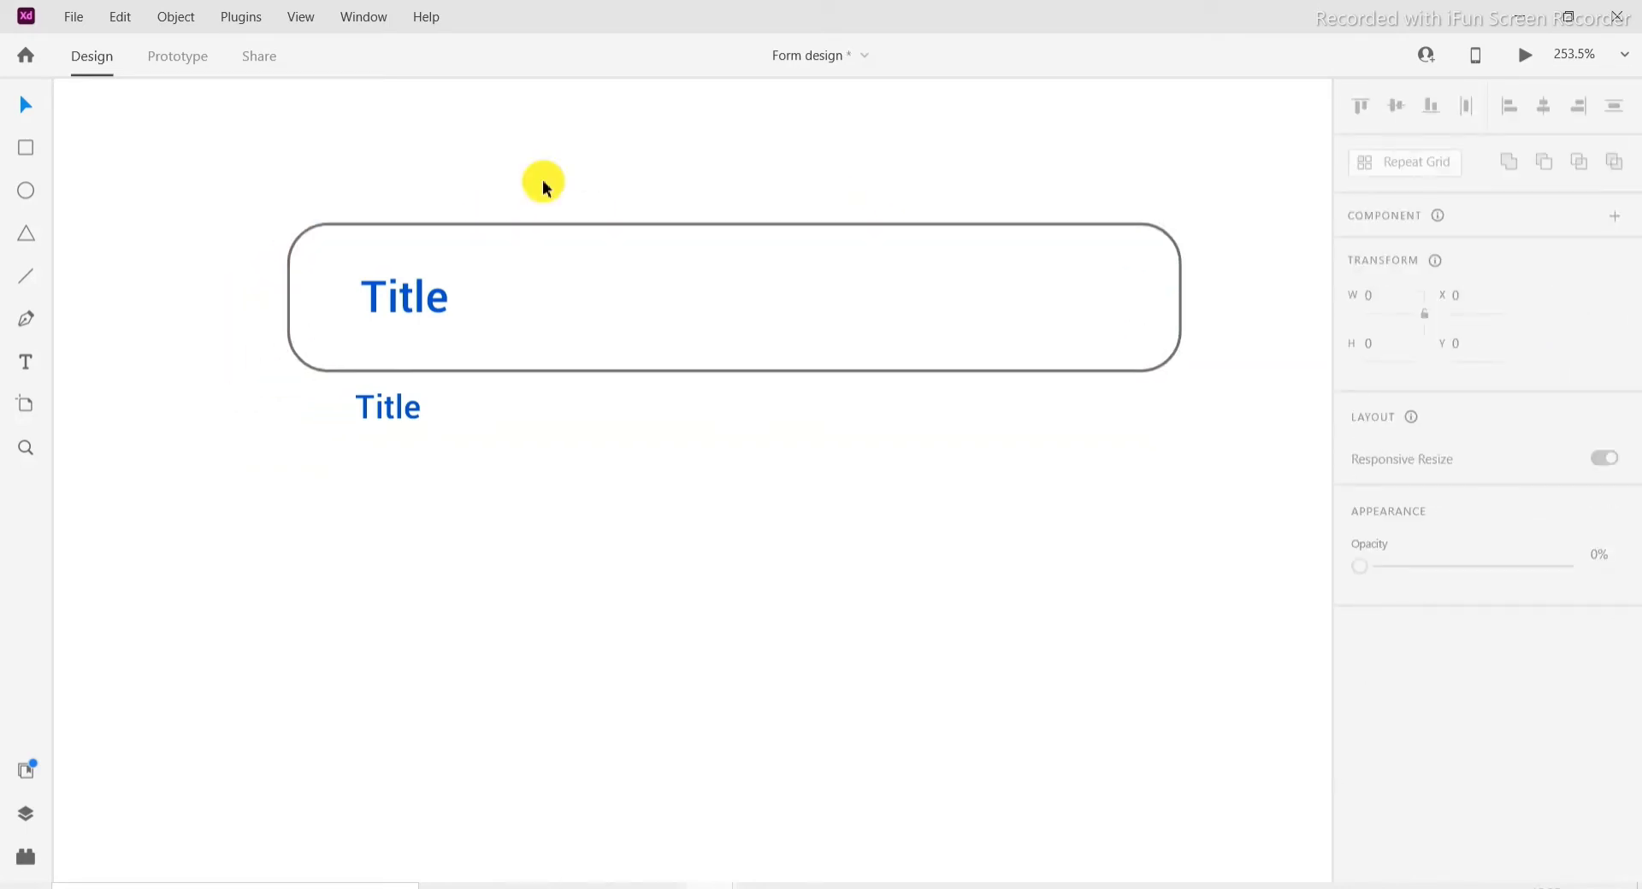
Step: Set the border colour of the field rectangle inside the component to the dark navy swatch, #172B4D
double_click(416, 275)
scroll(1454, 582, down, 4)
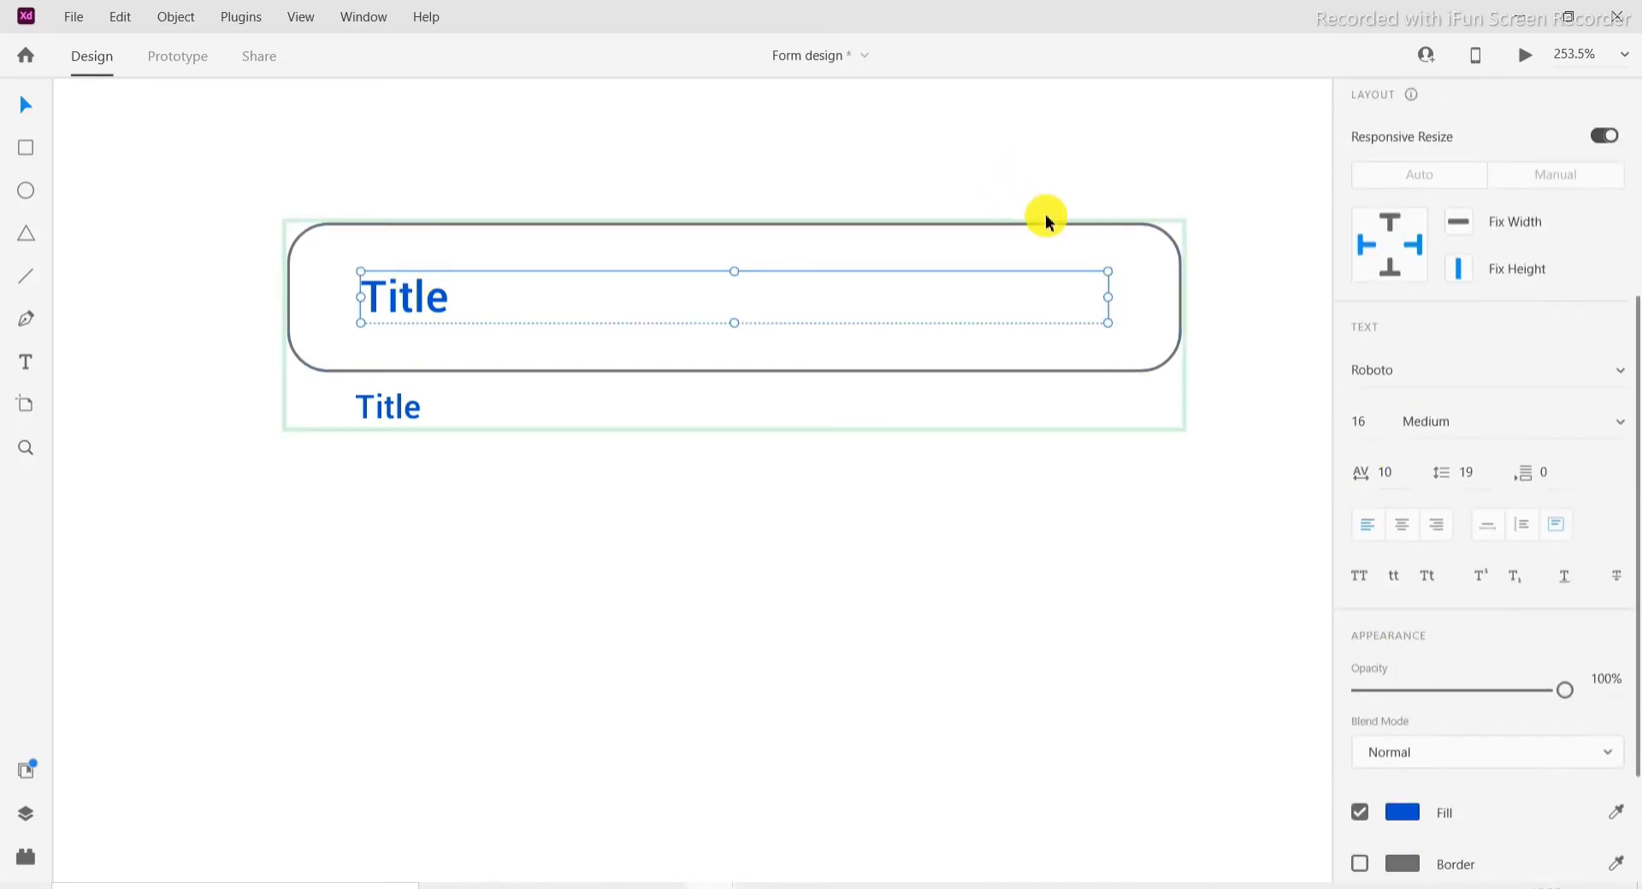
click(1151, 348)
scroll(1367, 546, down, 2)
click(1402, 531)
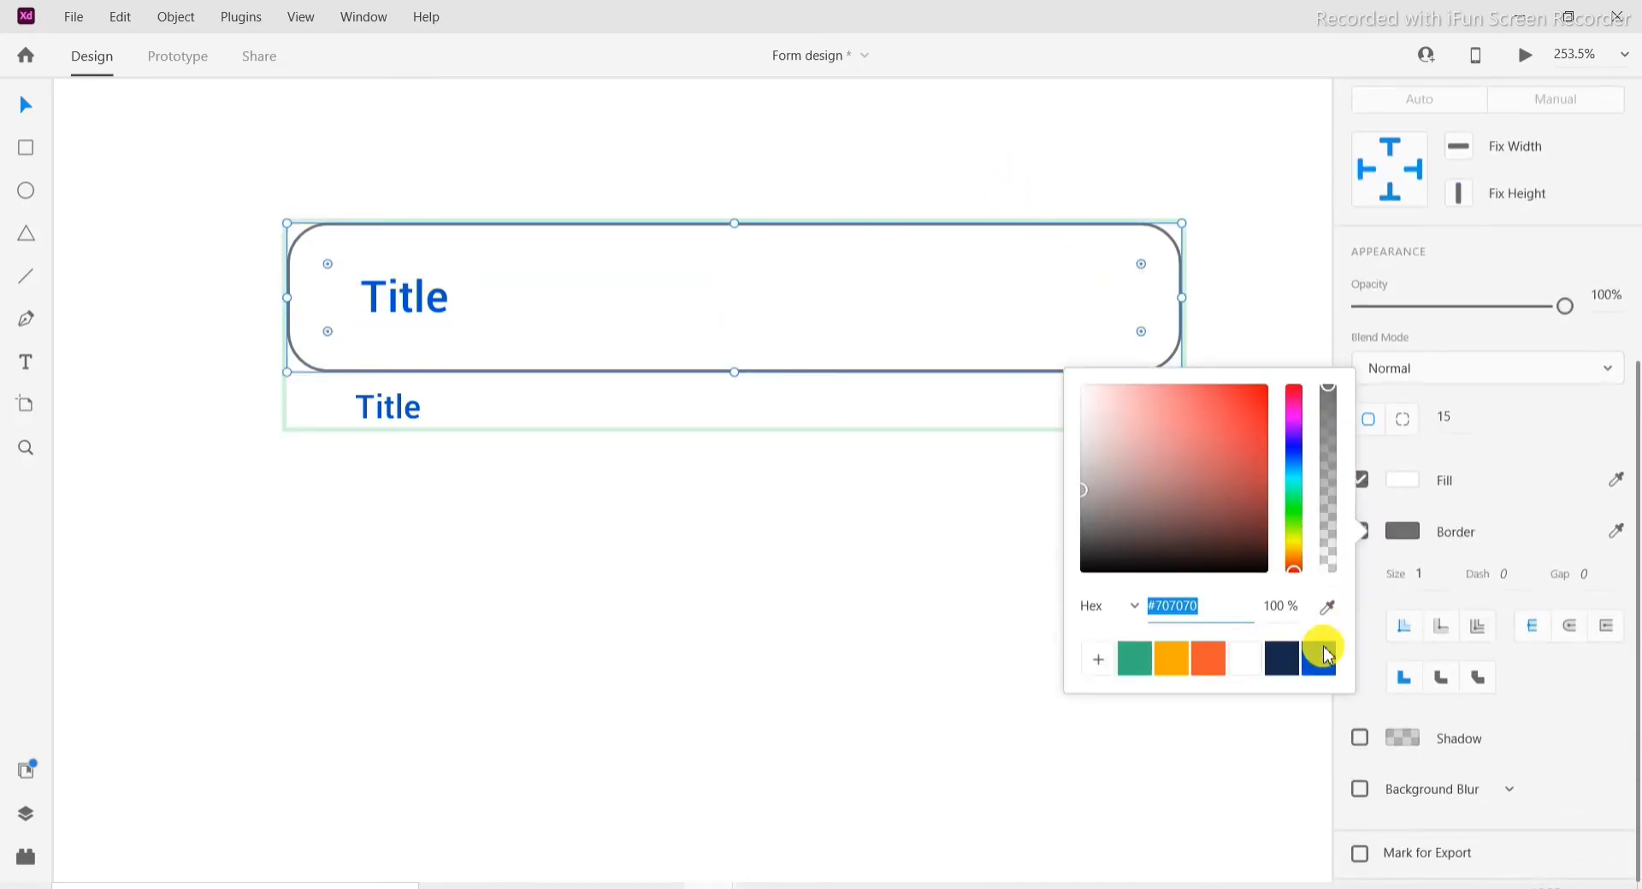
click(1280, 659)
Step: Fill both the inner Title and the small Title below the field with the same dark navy, #172B4D
double_click(379, 290)
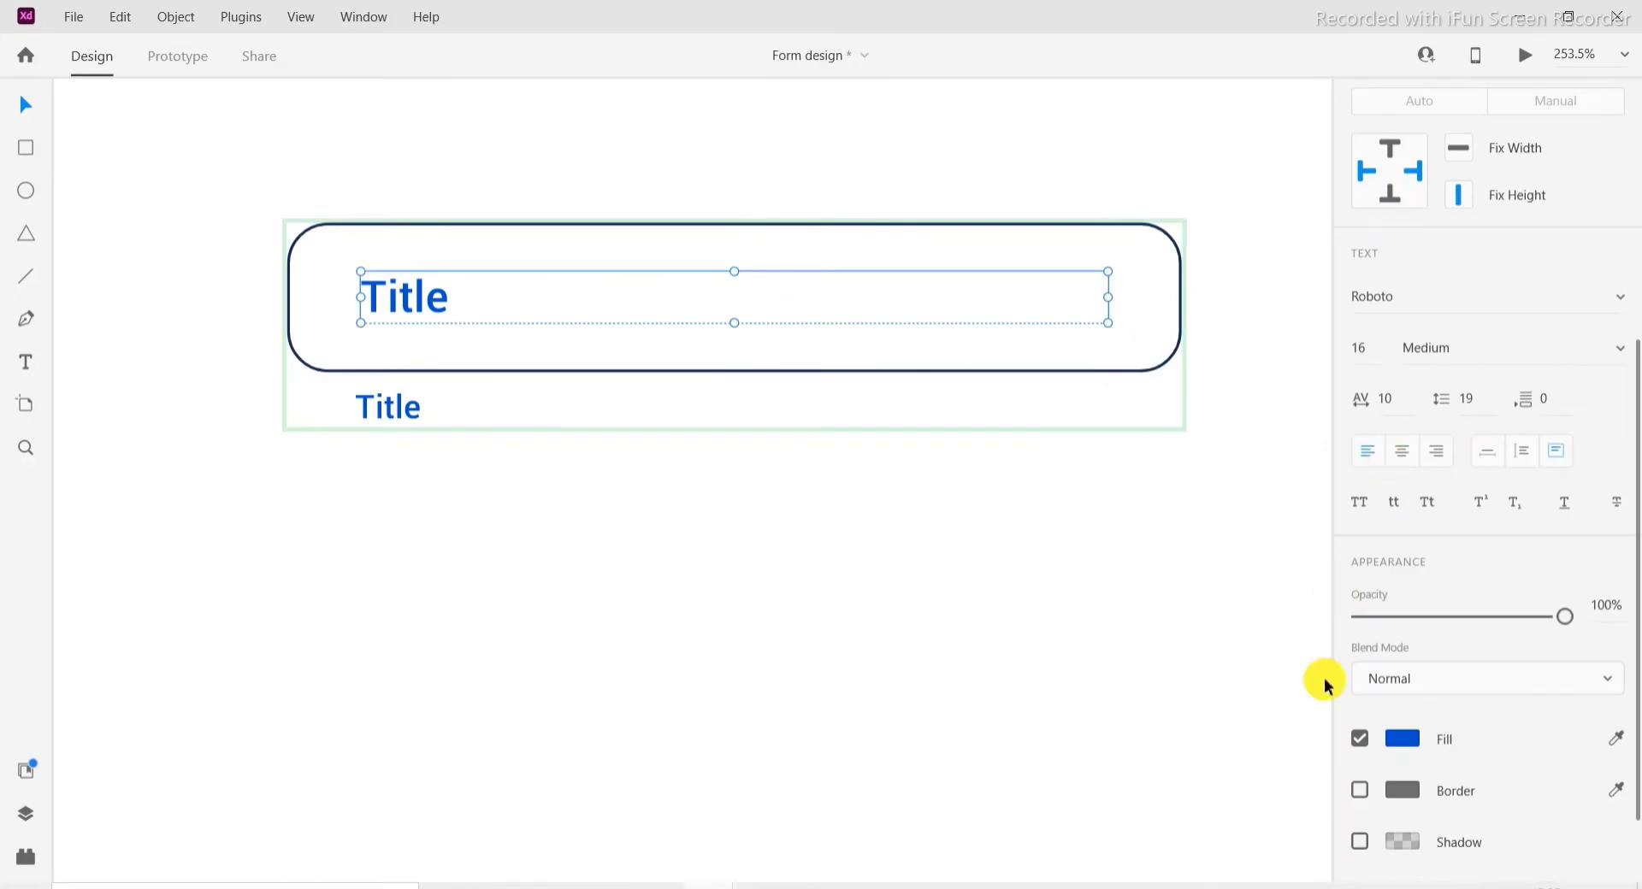
click(1406, 740)
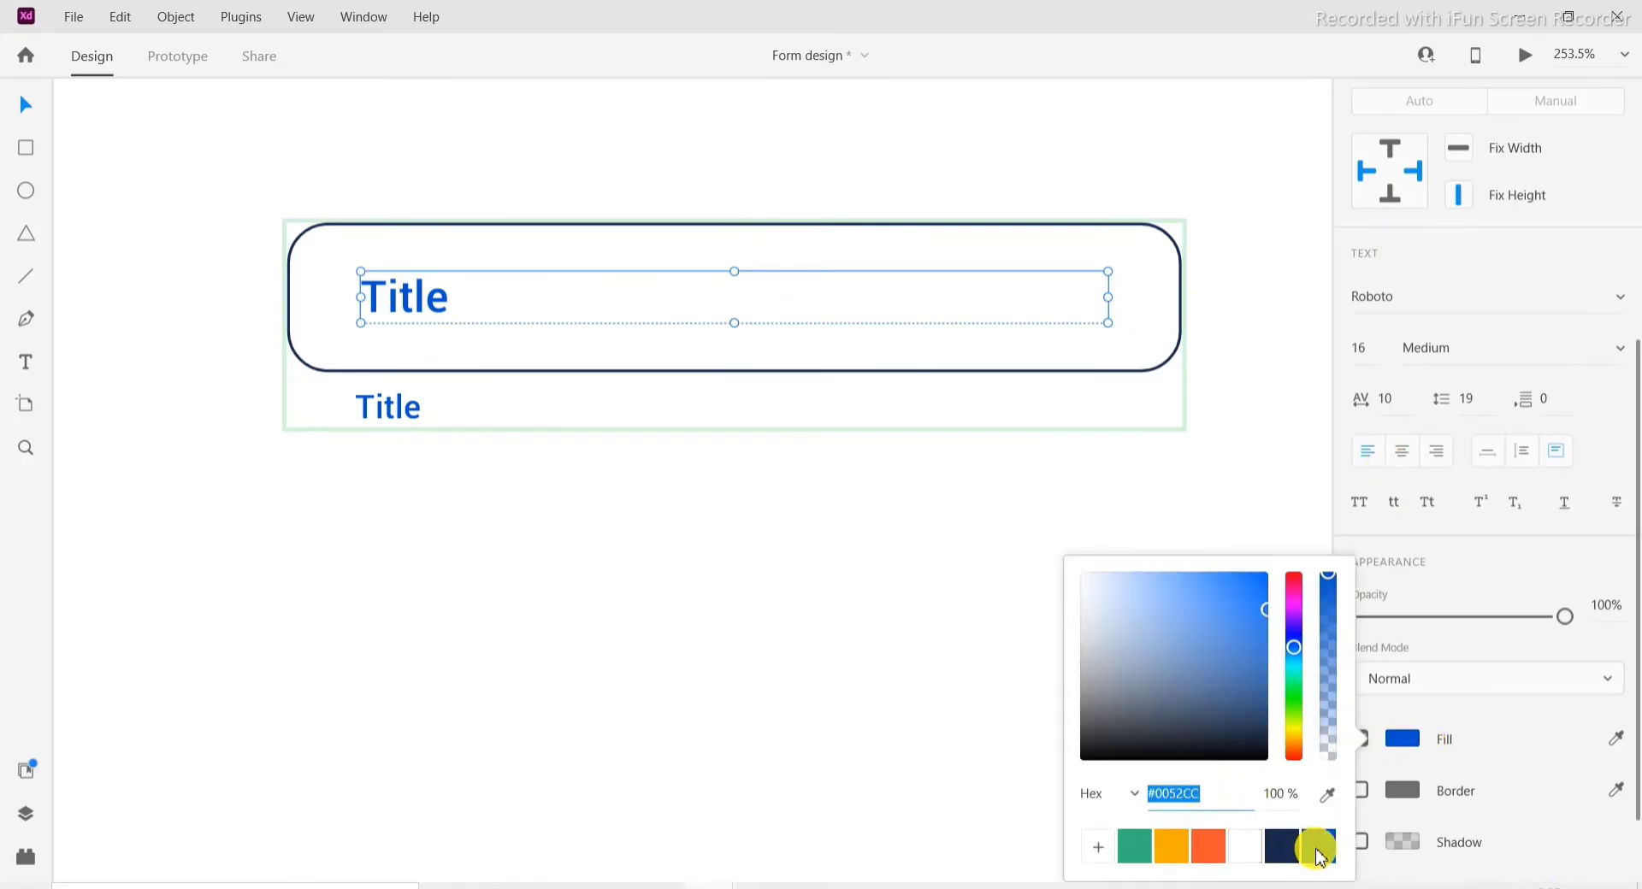
click(1284, 848)
click(400, 410)
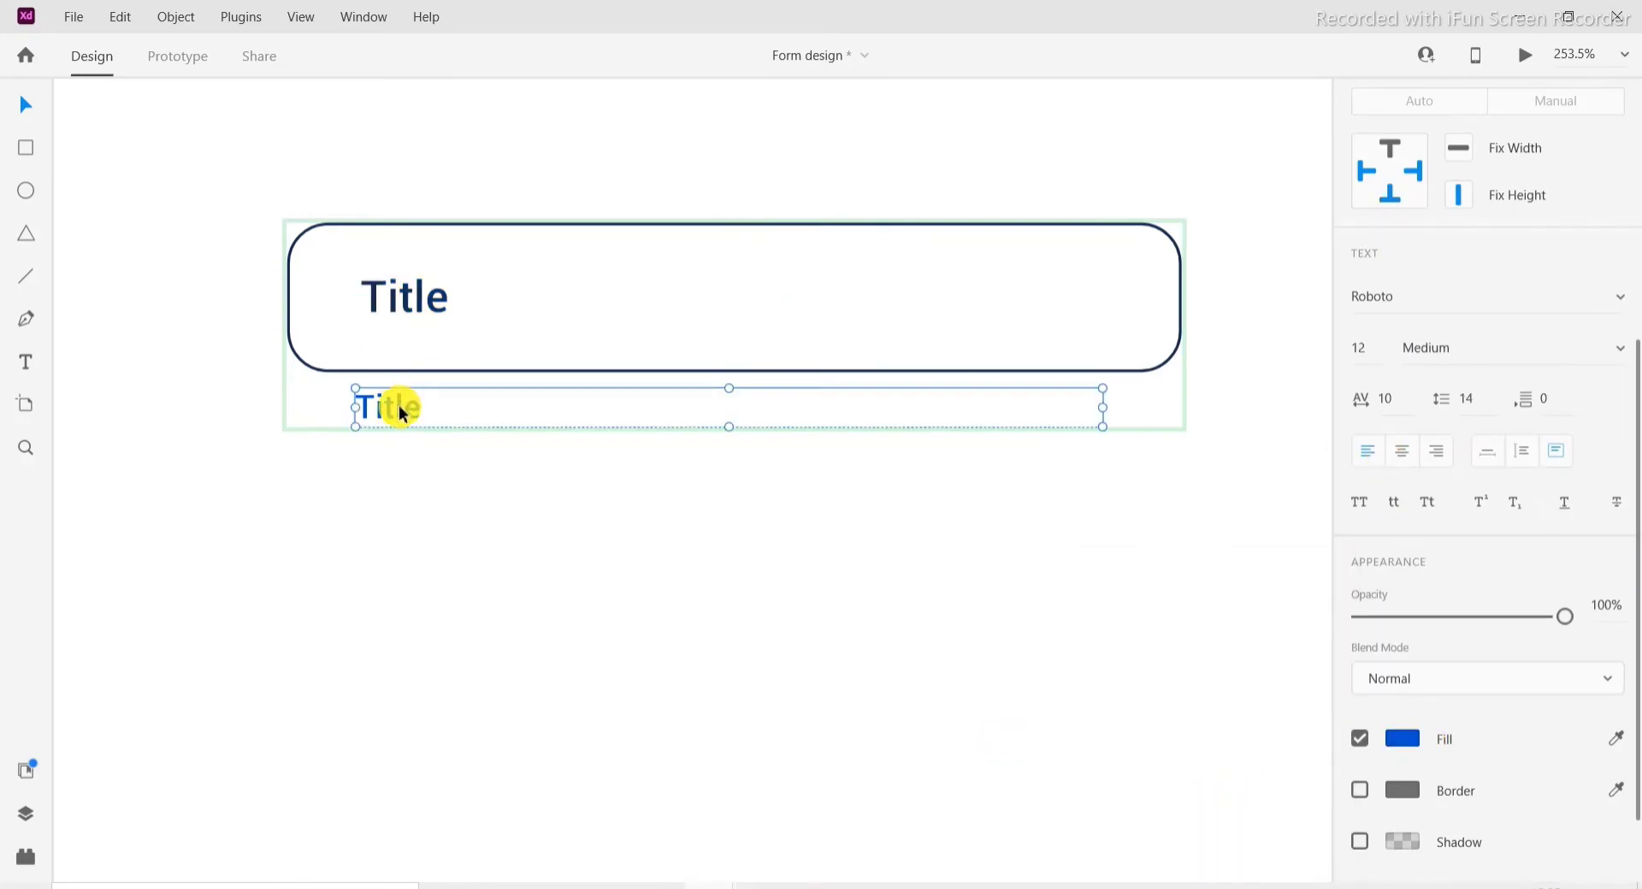
click(1406, 740)
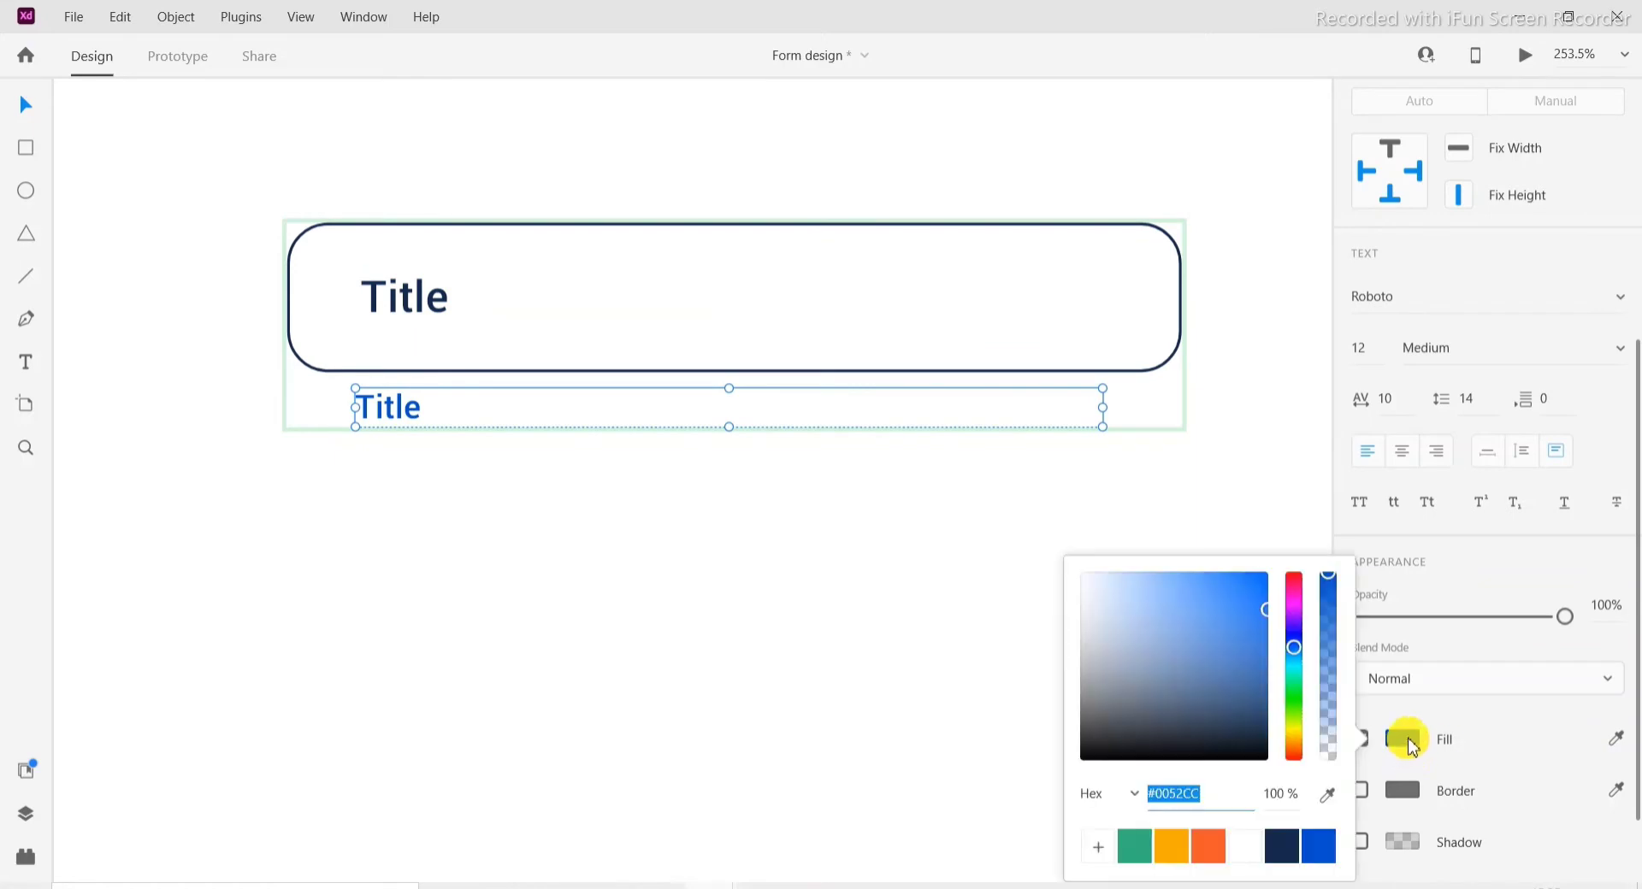
click(1291, 850)
click(681, 717)
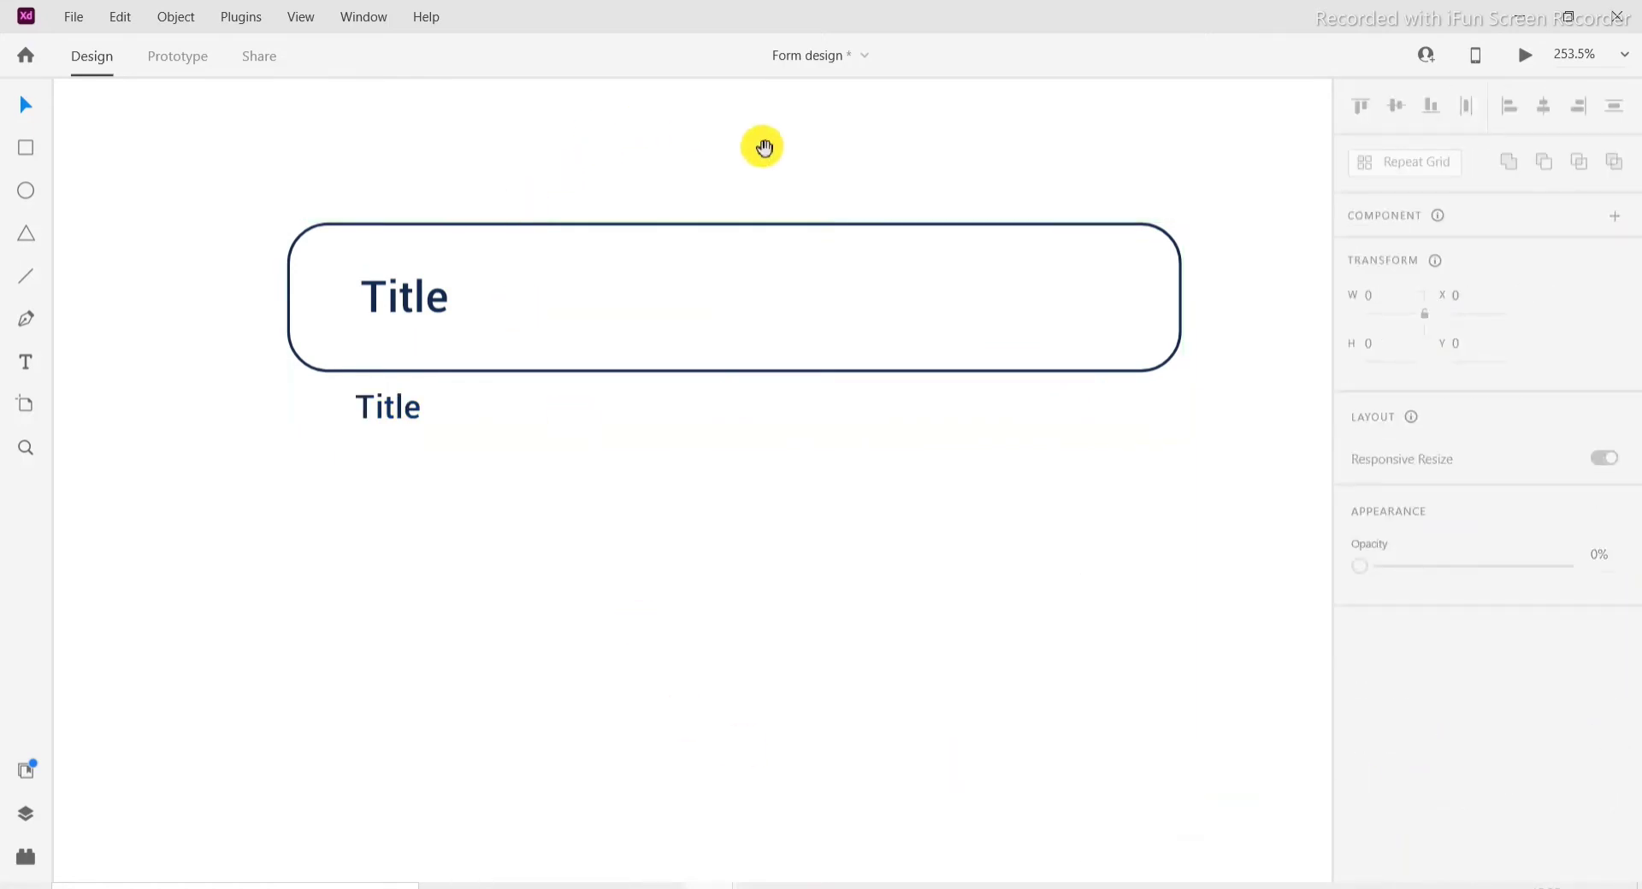
Step: Reduce the opacity of the field rectangle's border colour to 70%
drag(762, 146, 667, 168)
drag(531, 136, 590, 131)
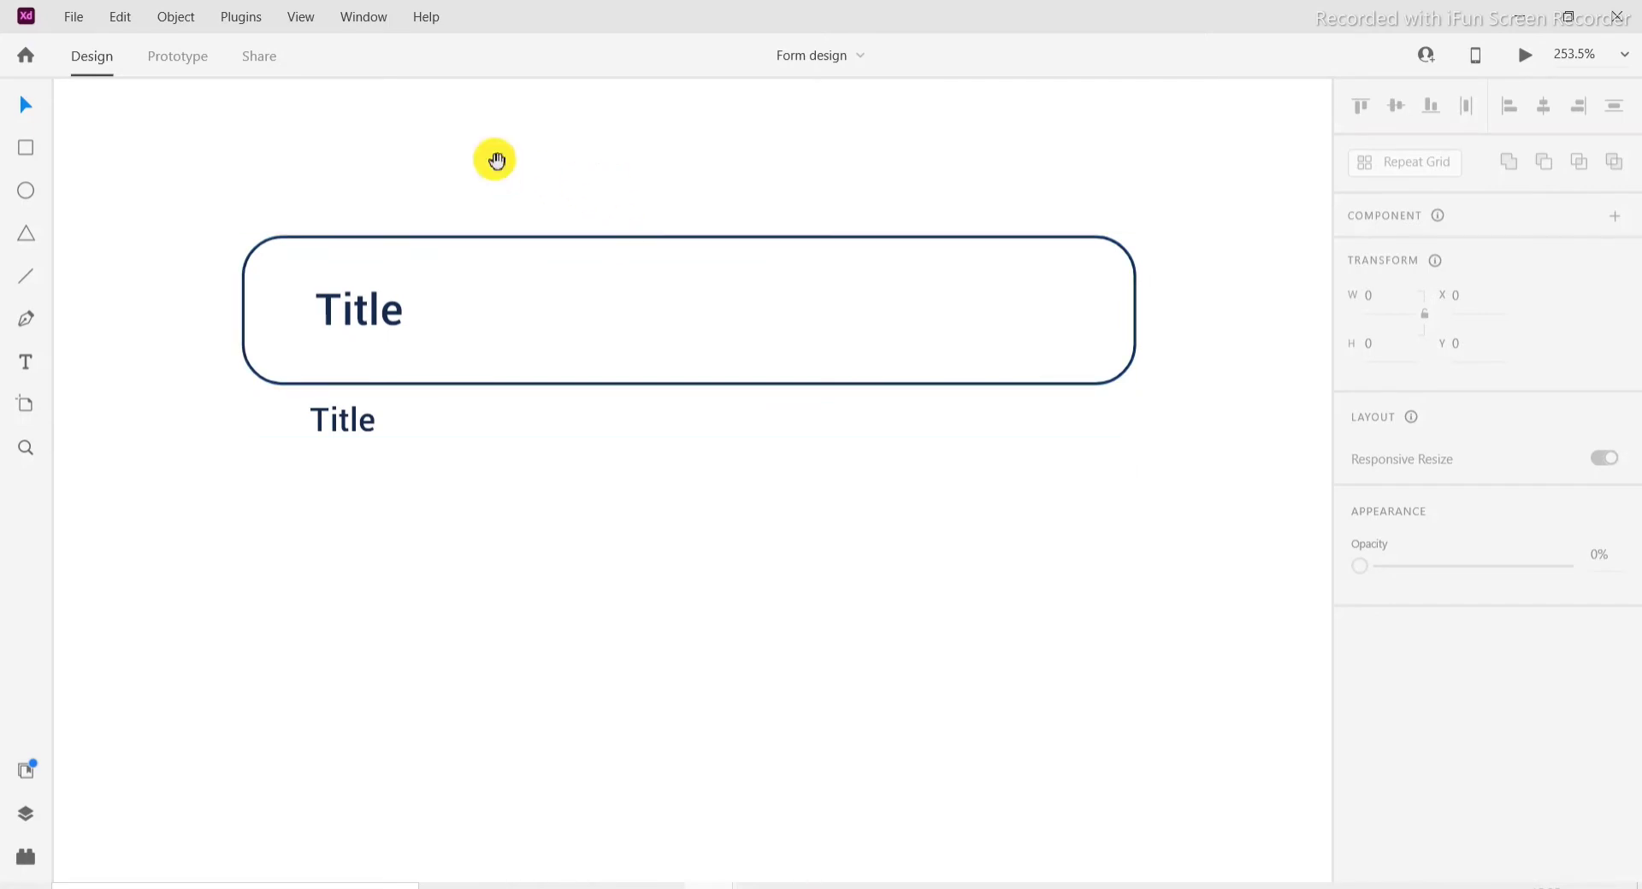
scroll(623, 220, down, 3)
drag(616, 146, 872, 194)
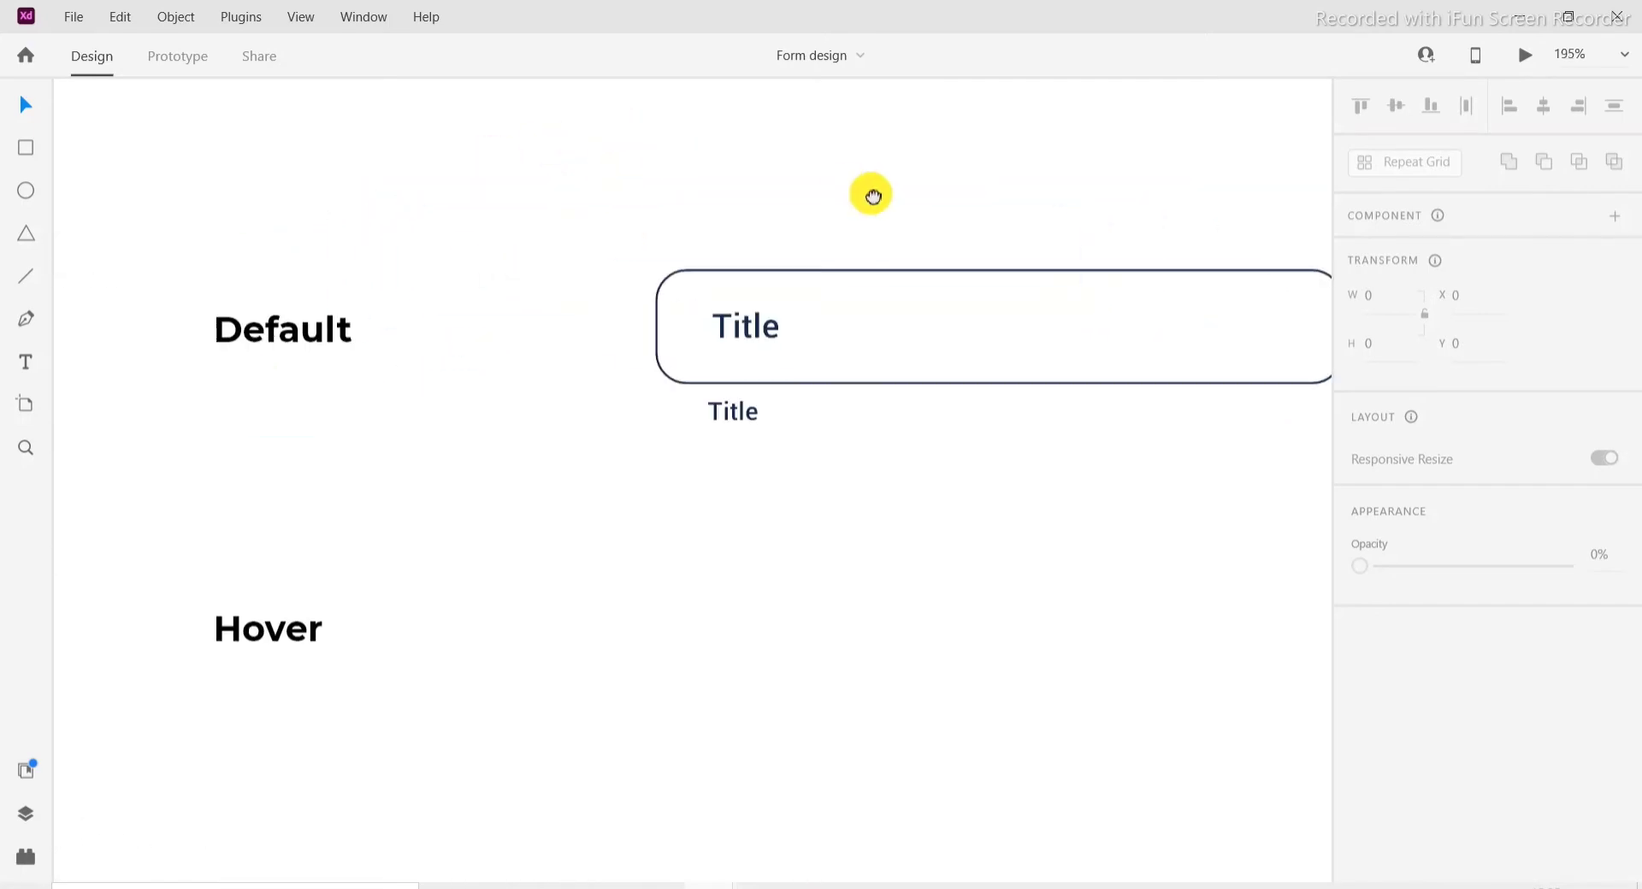
drag(1008, 242, 826, 279)
click(826, 271)
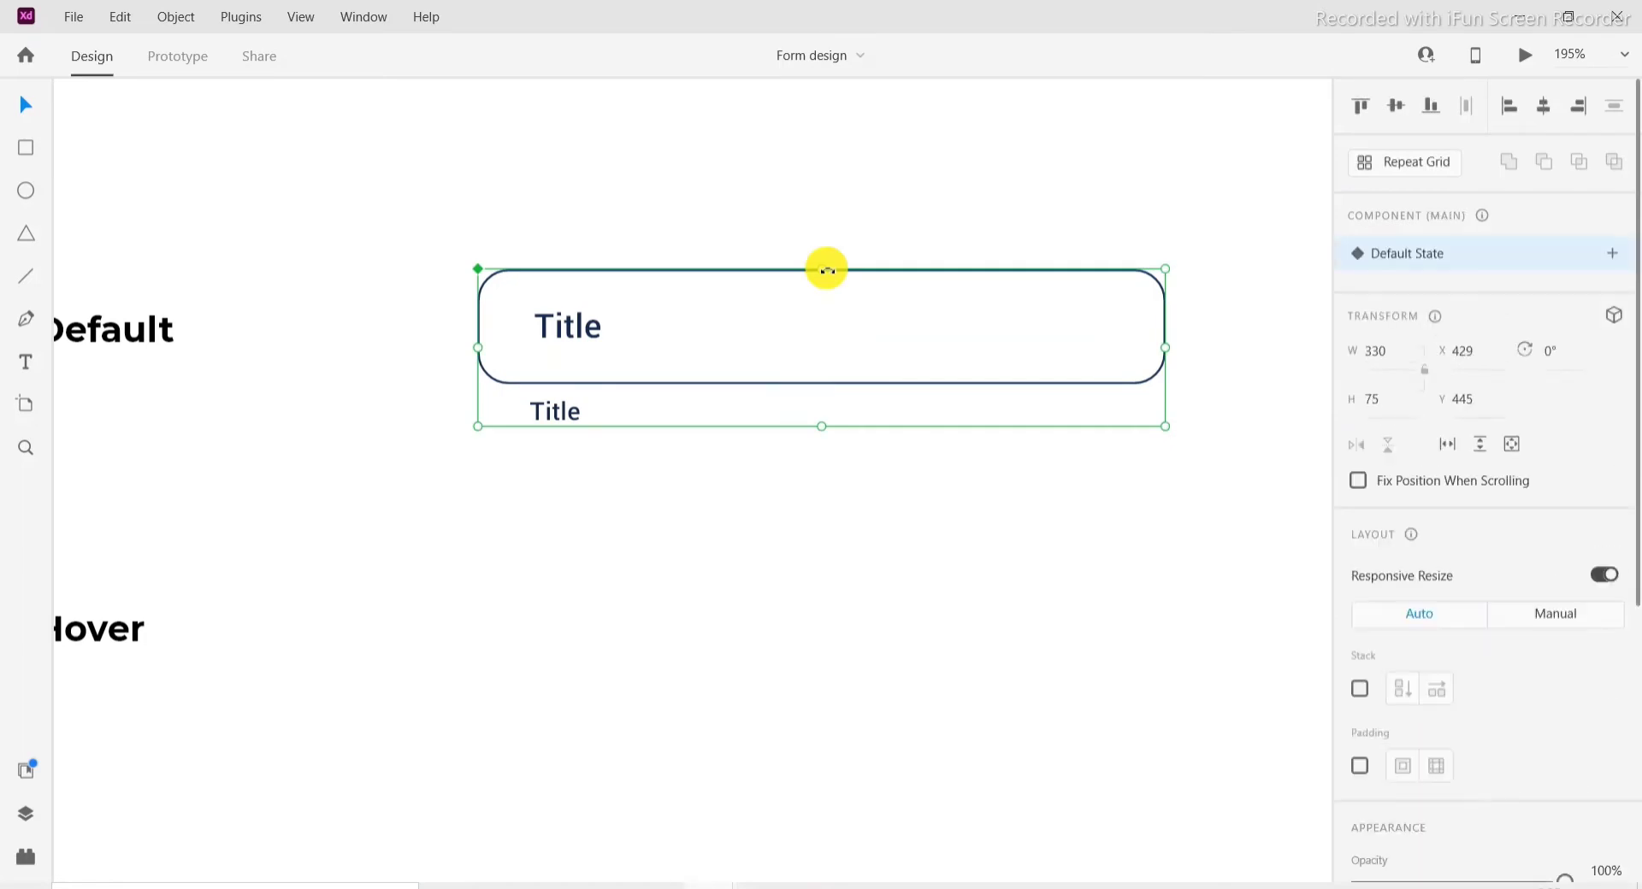
double_click(838, 270)
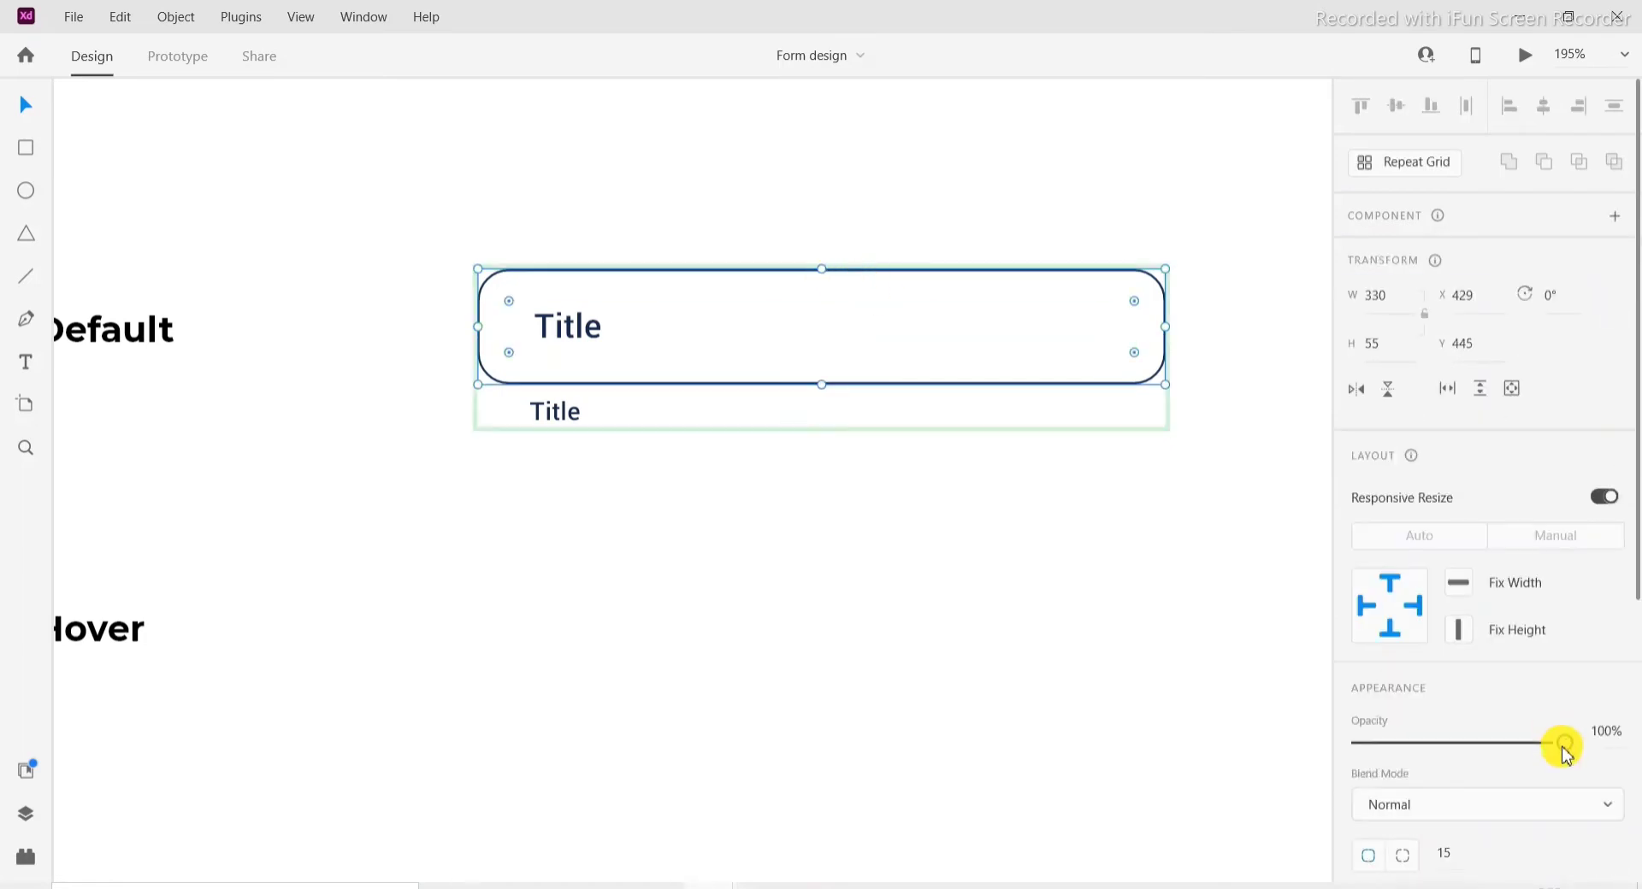
scroll(1561, 644, down, 5)
click(1402, 537)
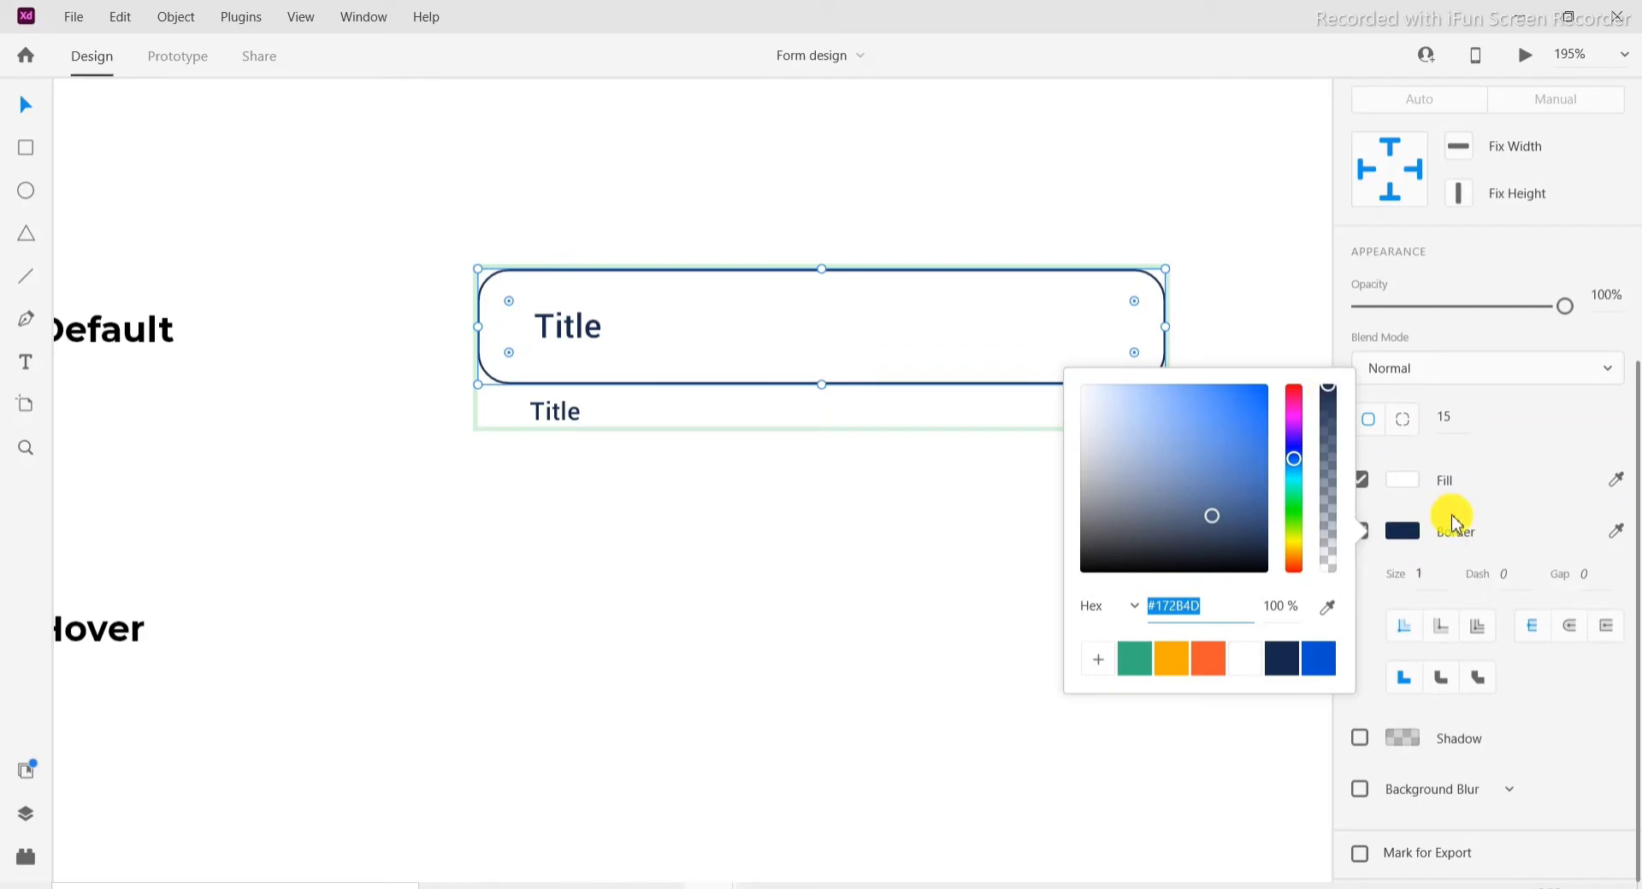
click(1279, 607)
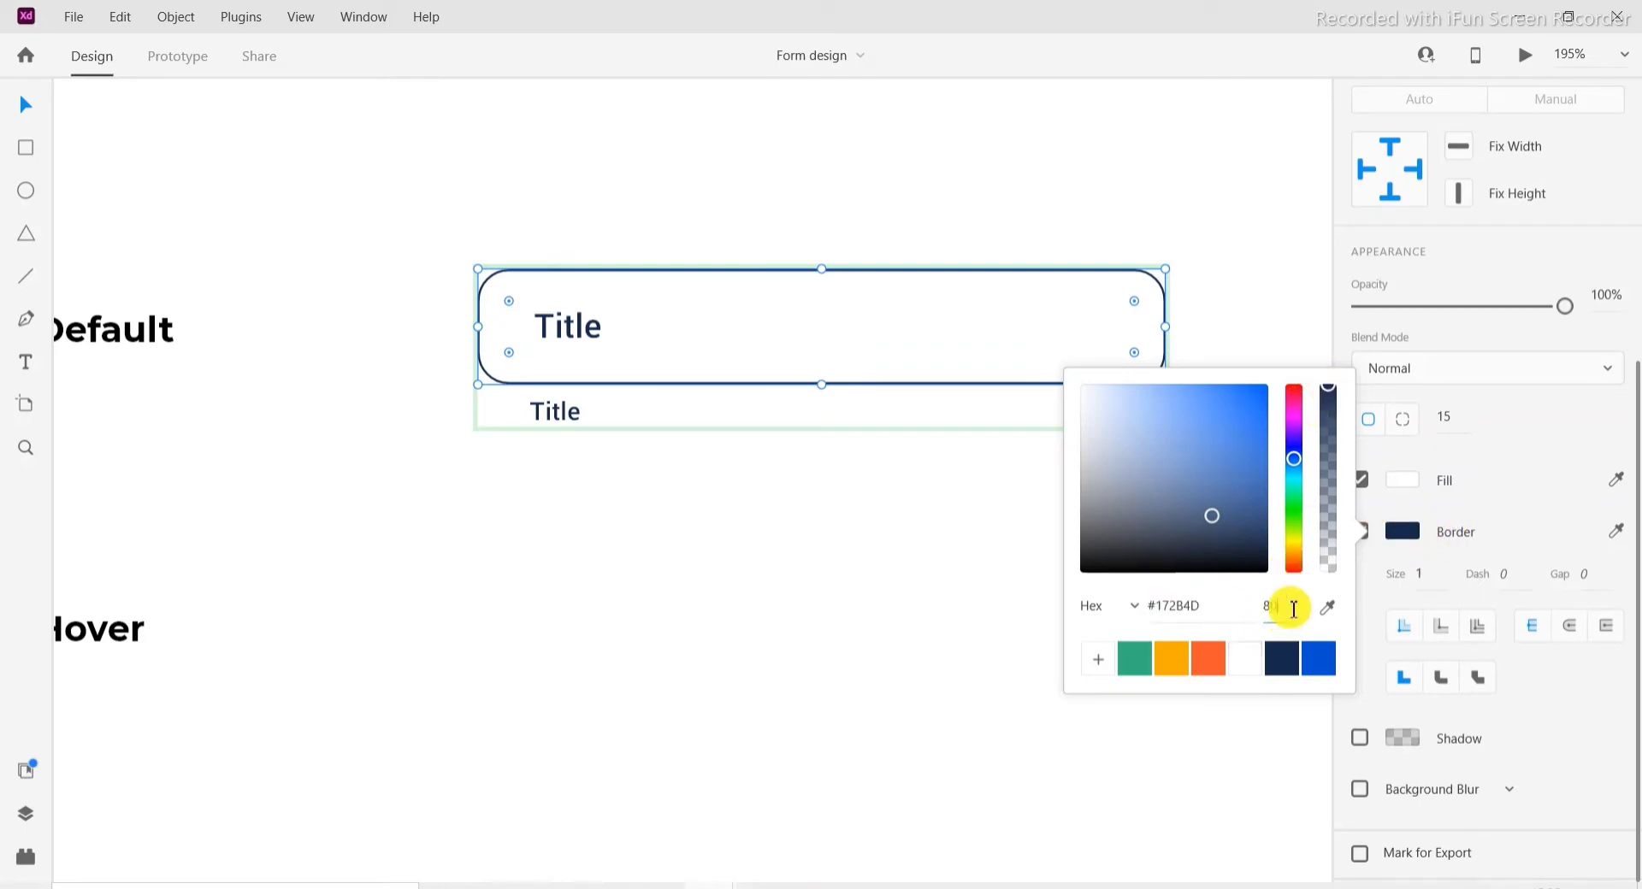
text(70)
key(Return)
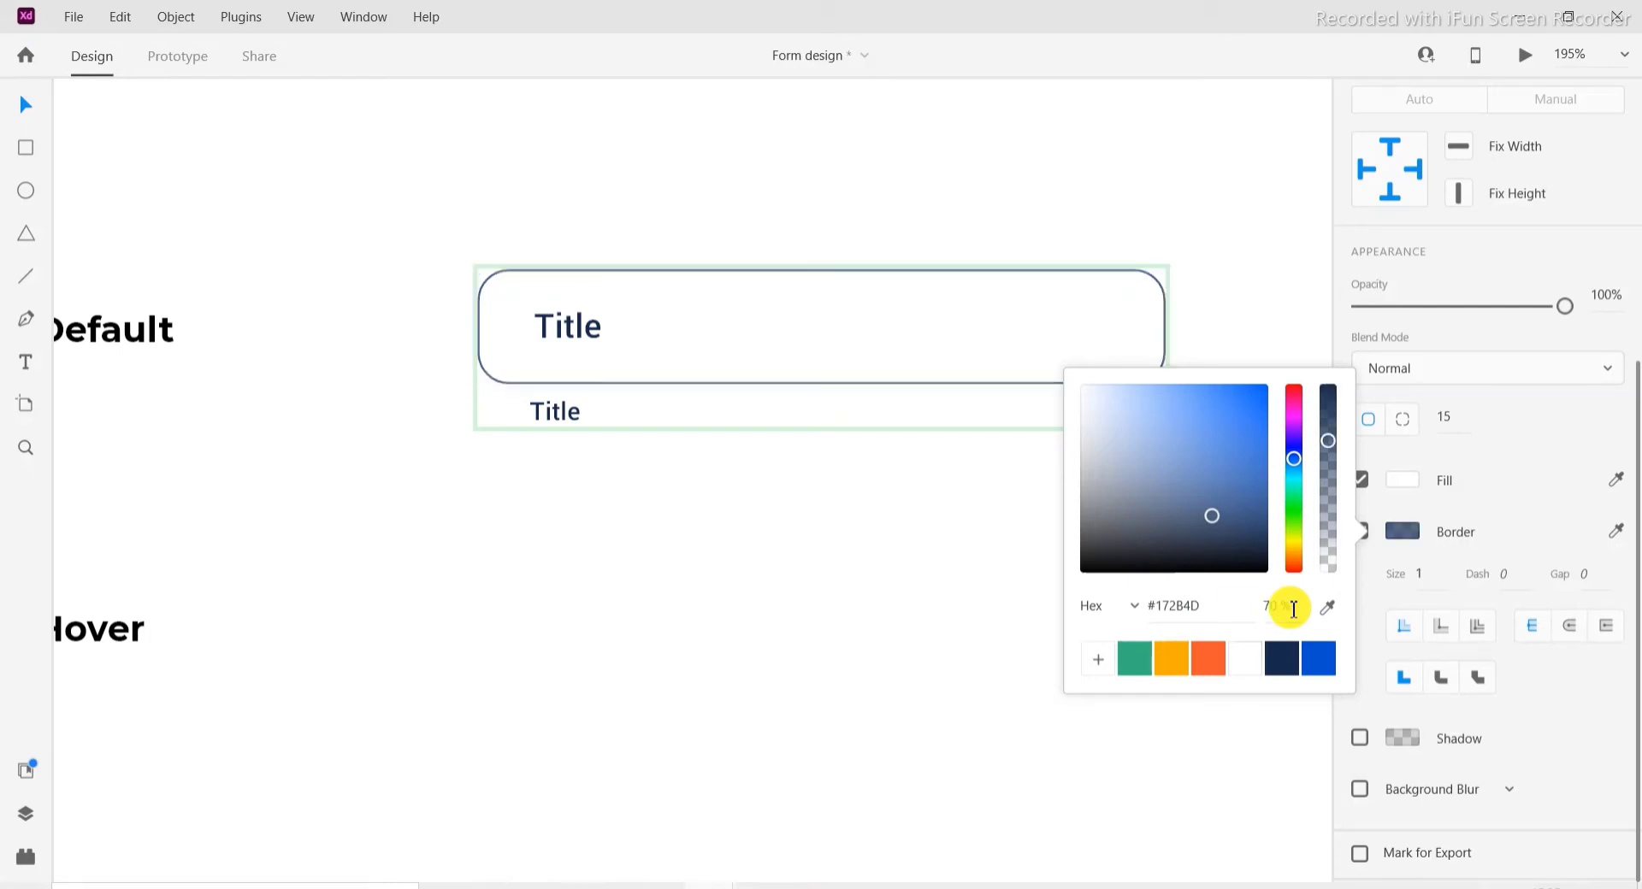
Step: Set the opacity of the inner Title and the small Title below the field to 70% each
click(587, 333)
ctrl+click(590, 334)
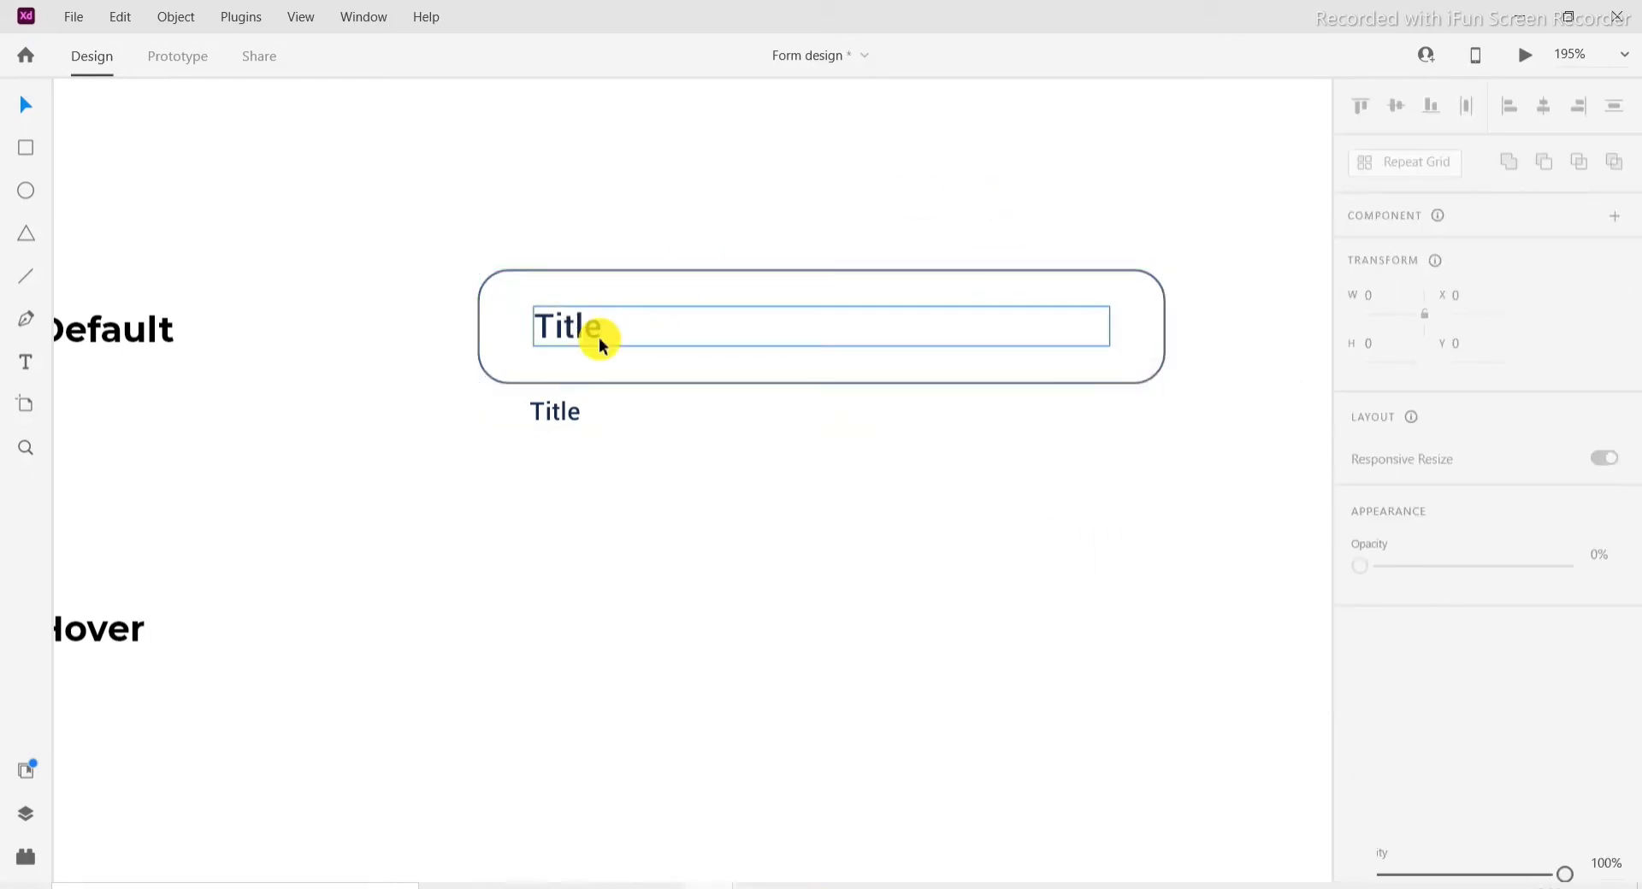
scroll(1480, 648, down, 3)
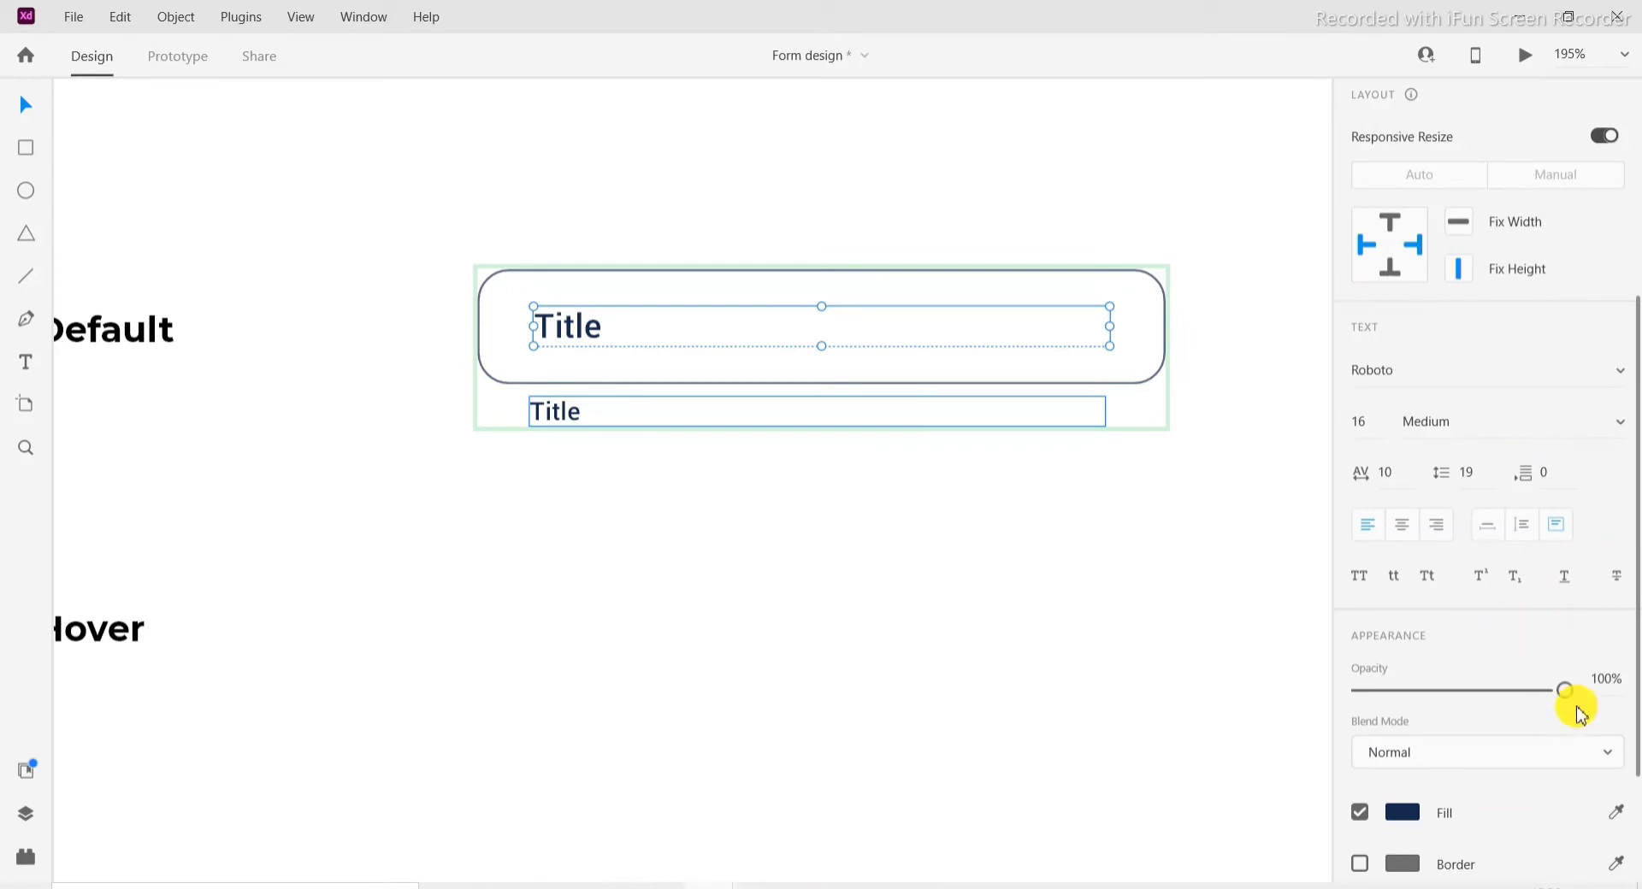
click(1609, 681)
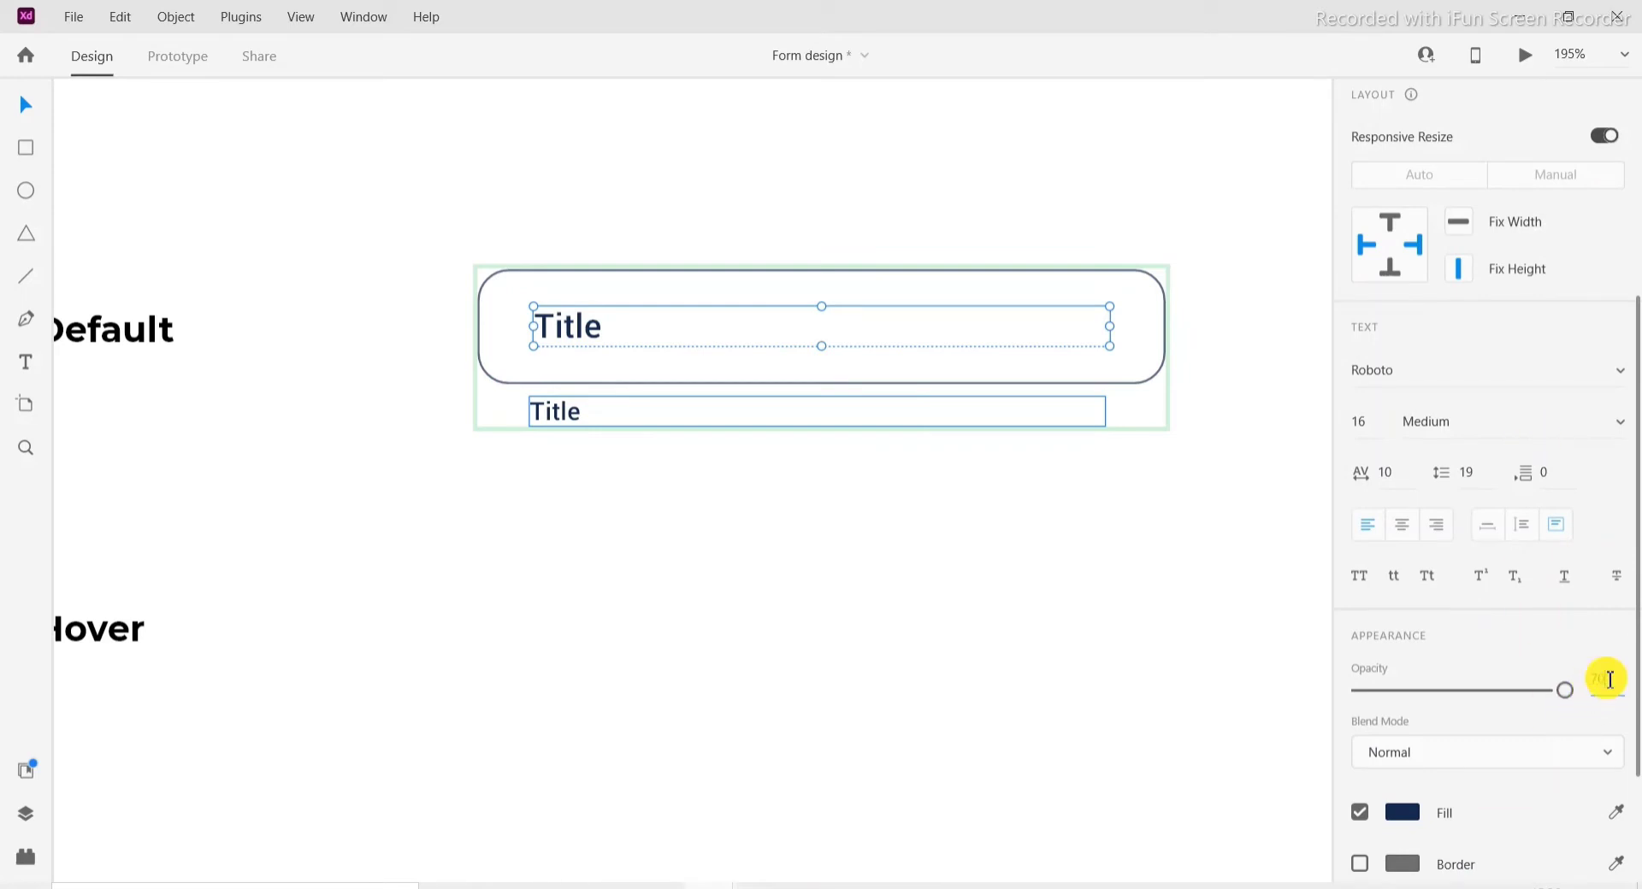
text(70)
key(Return)
click(547, 409)
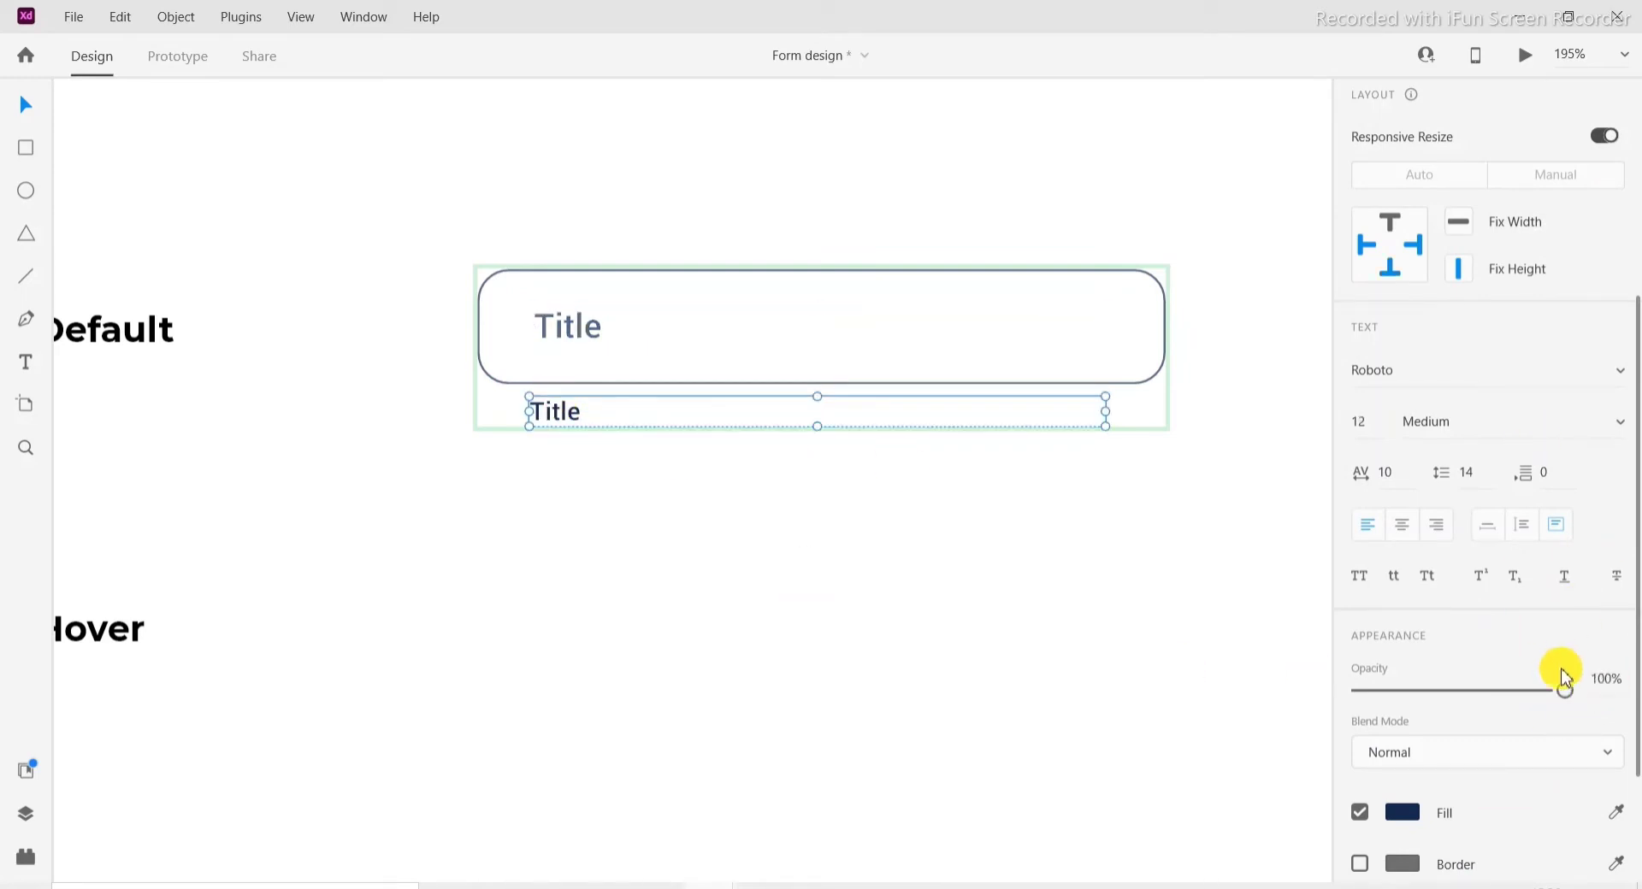
click(1597, 678)
text(70)
key(Return)
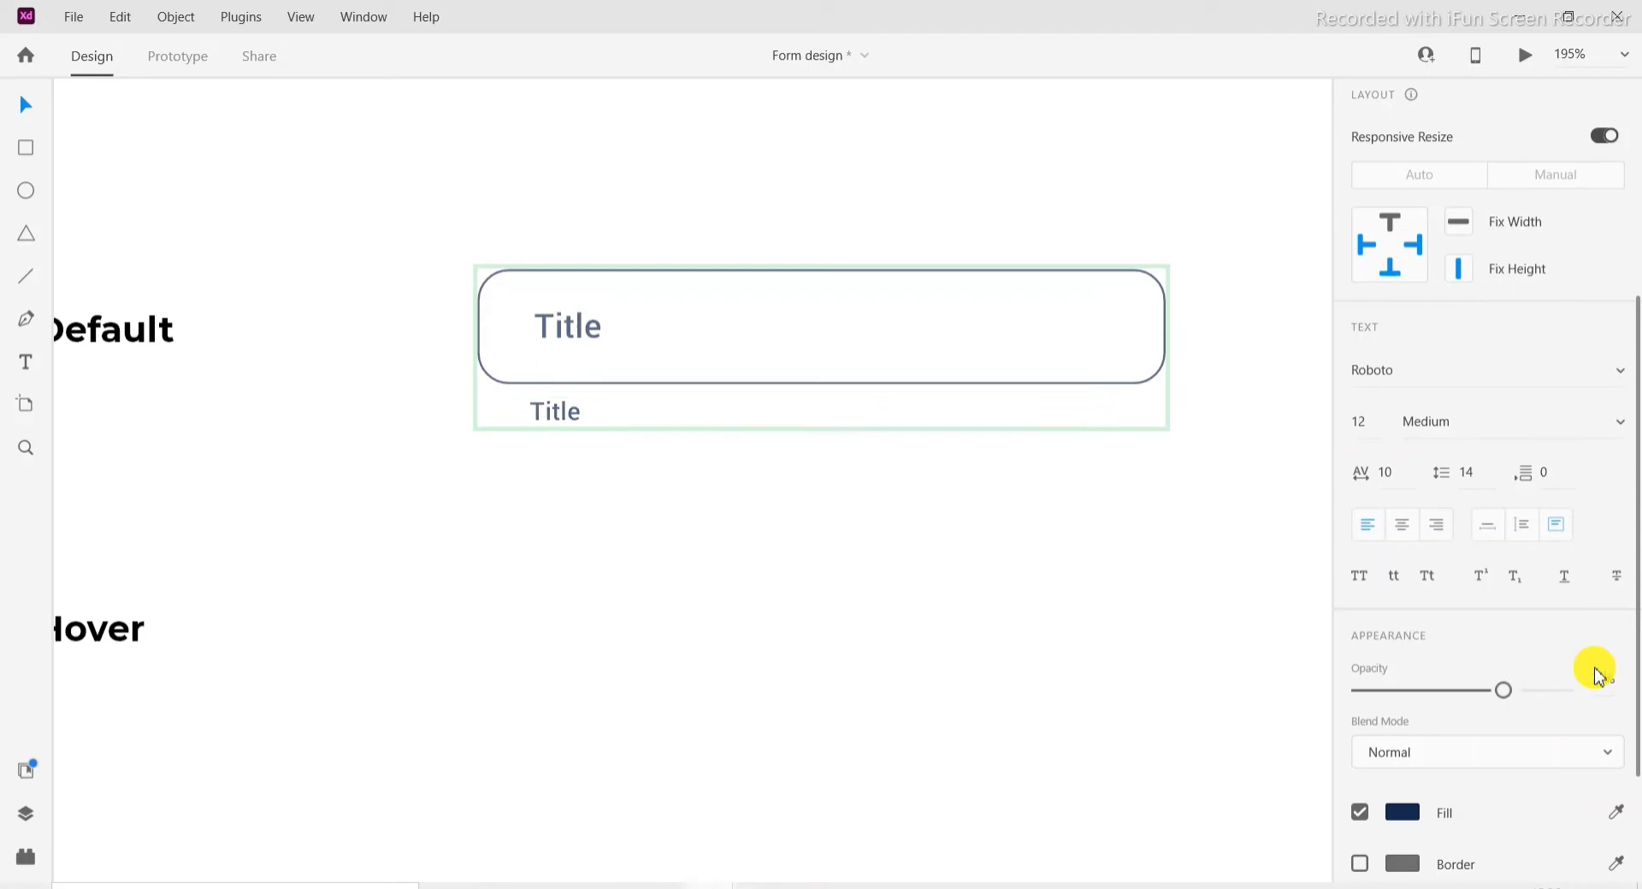
click(726, 188)
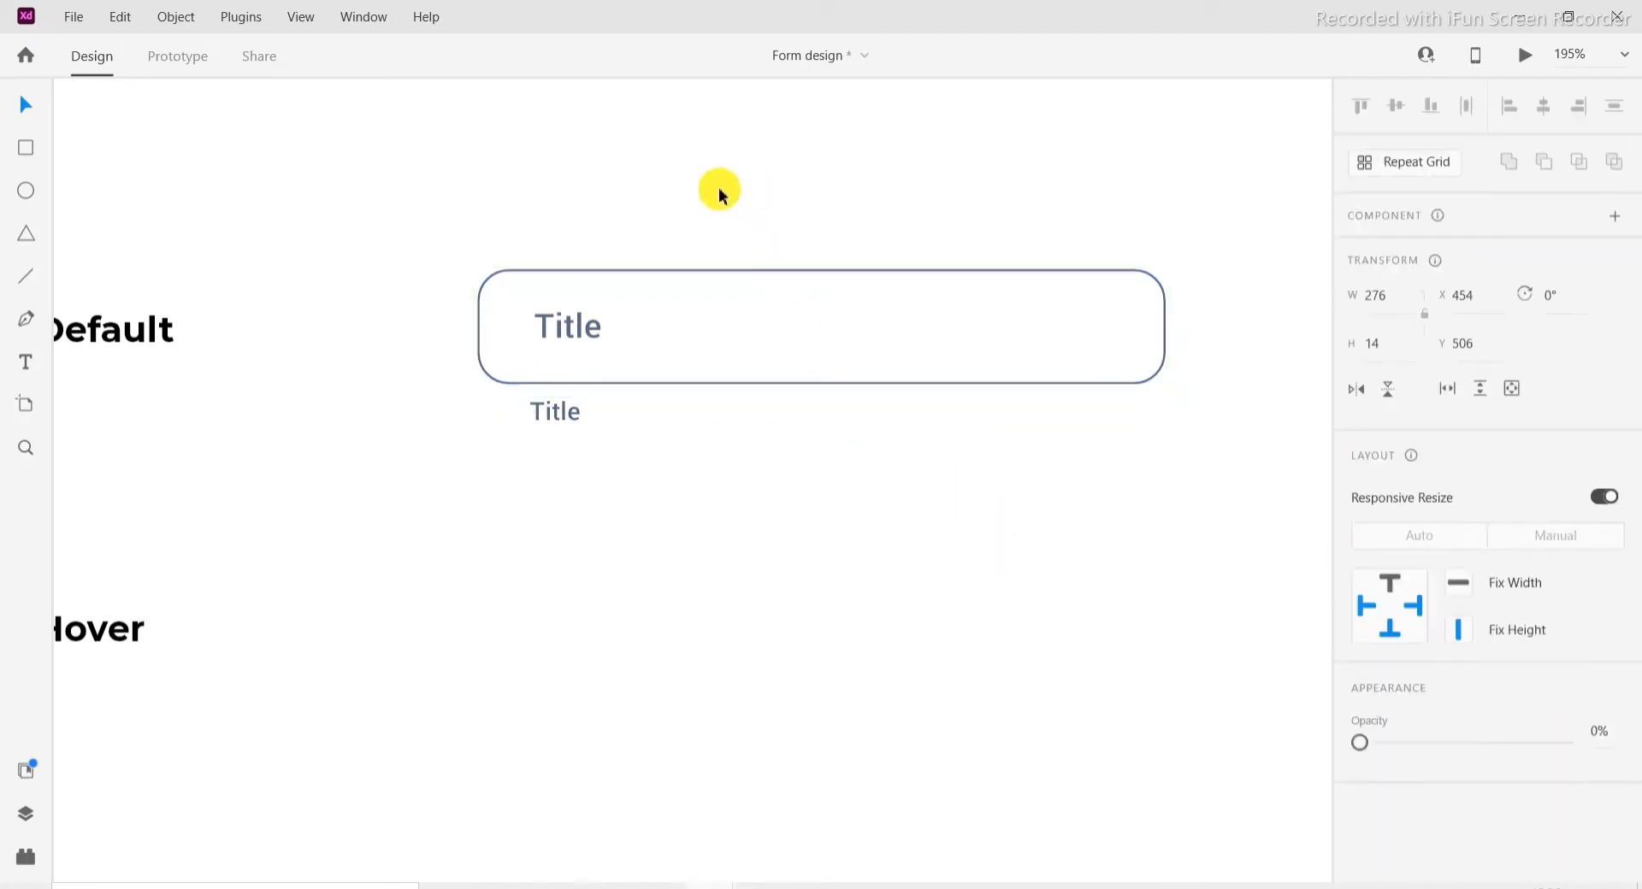
scroll(678, 227, right, 3)
click(447, 359)
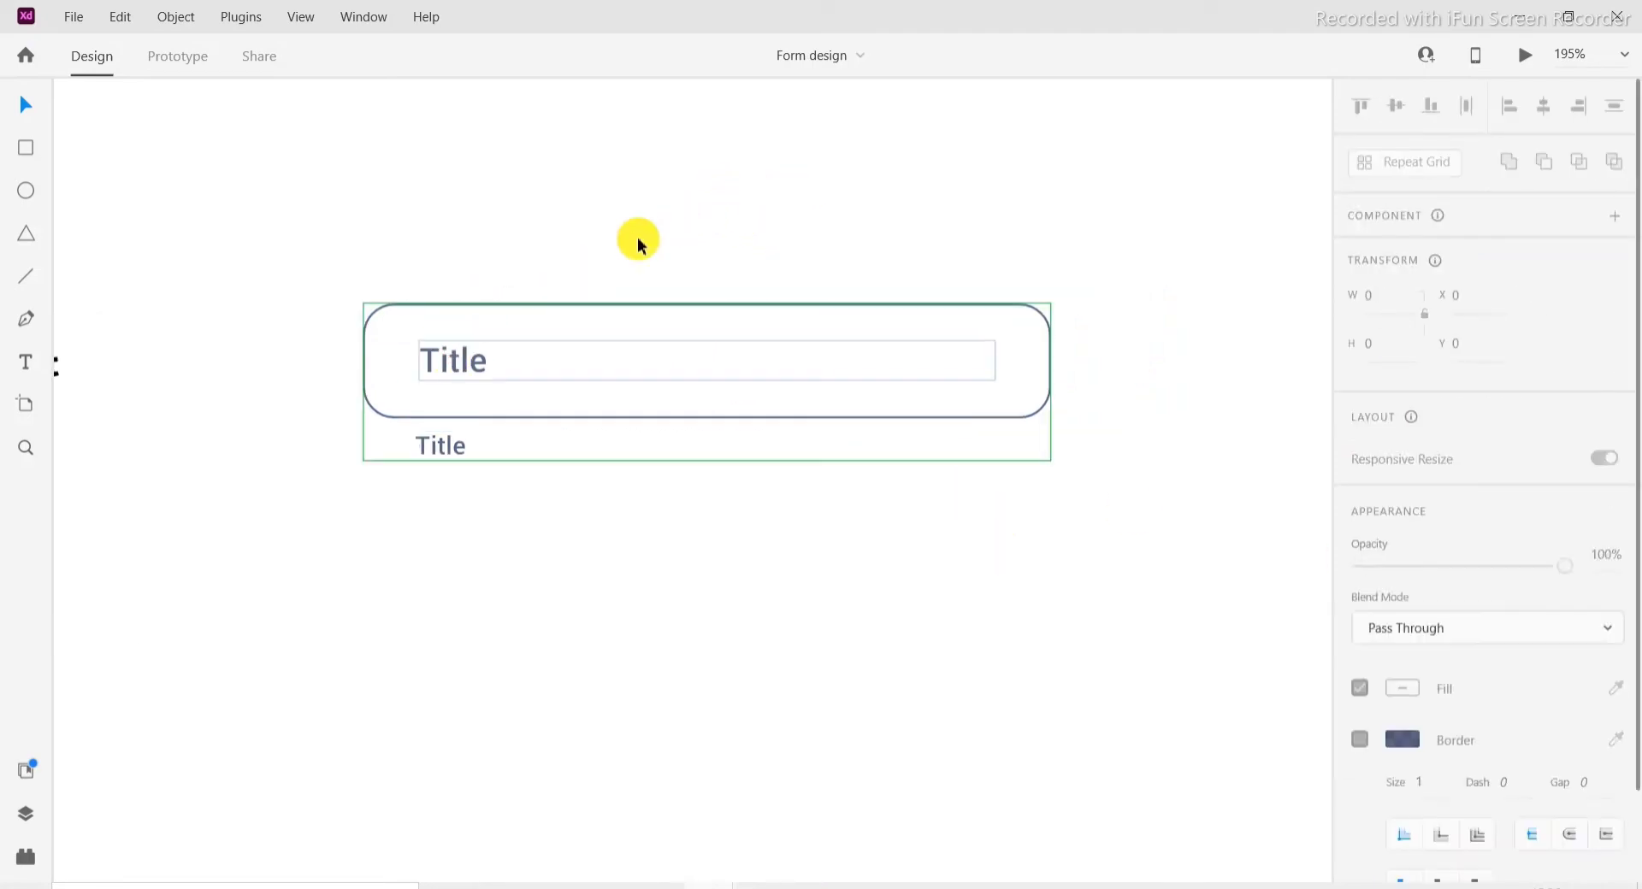
click(642, 239)
drag(574, 232, 625, 286)
ctrl+click(680, 359)
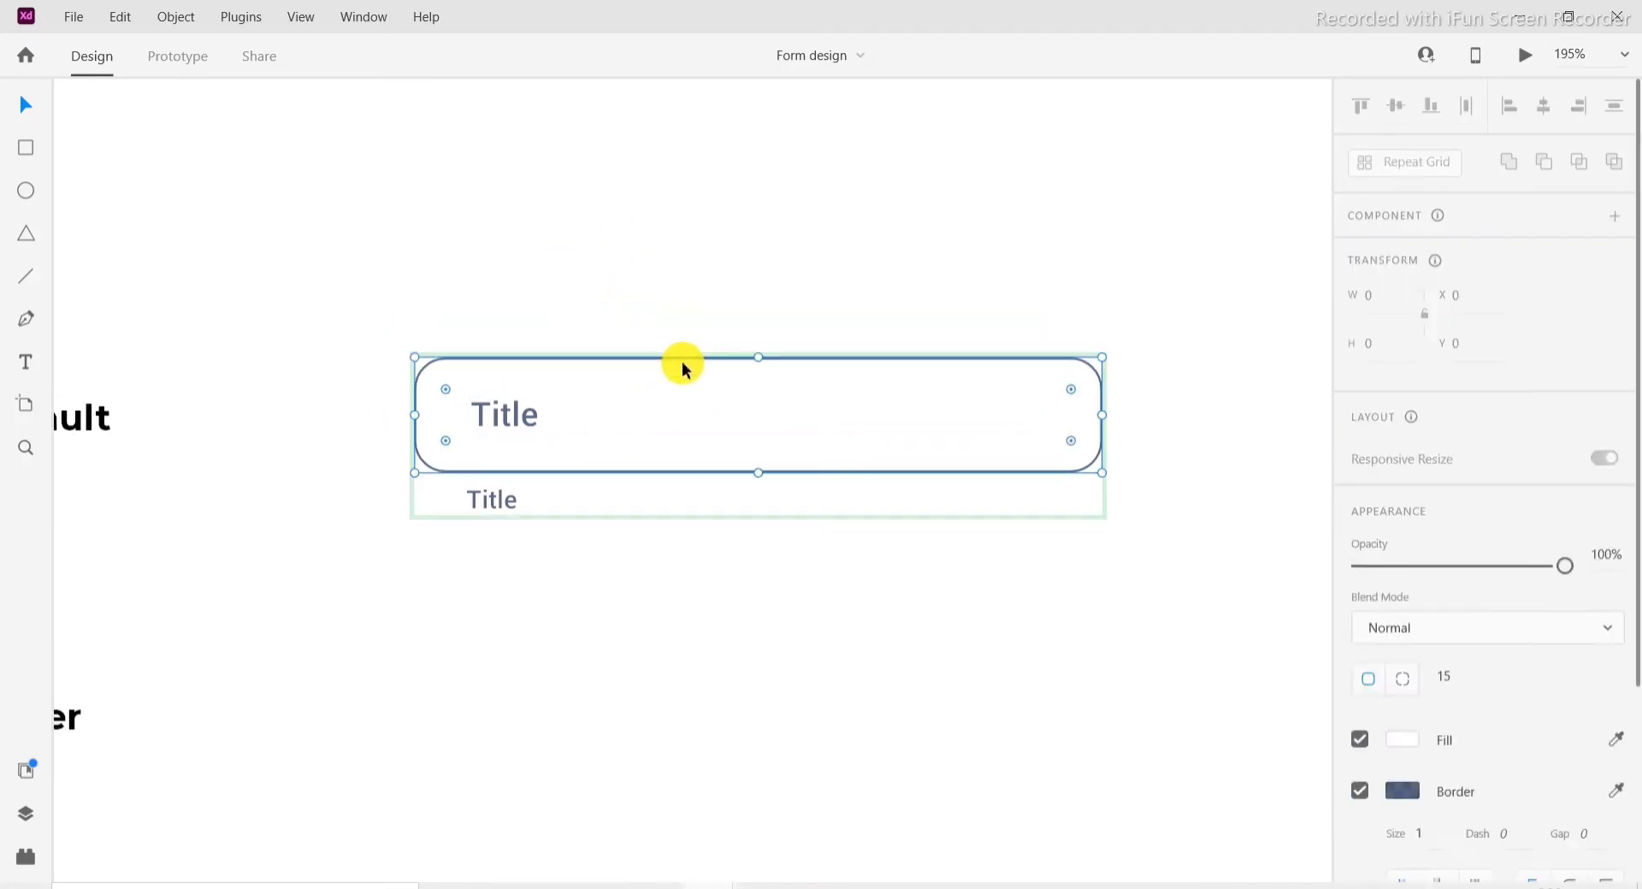
click(689, 281)
drag(429, 286, 737, 180)
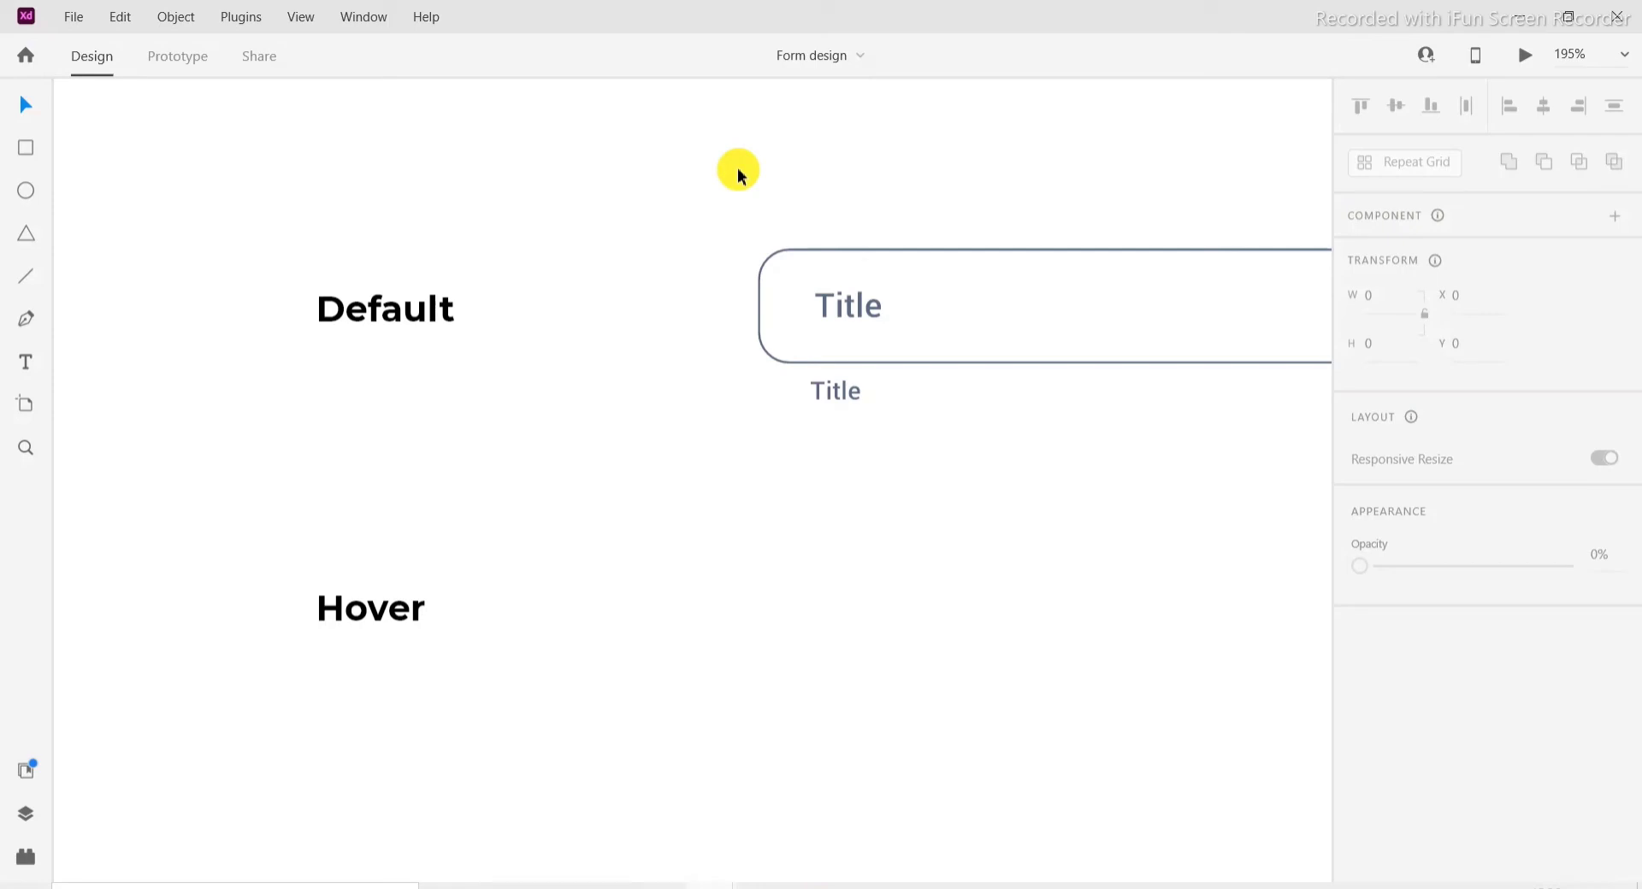
drag(938, 176, 674, 194)
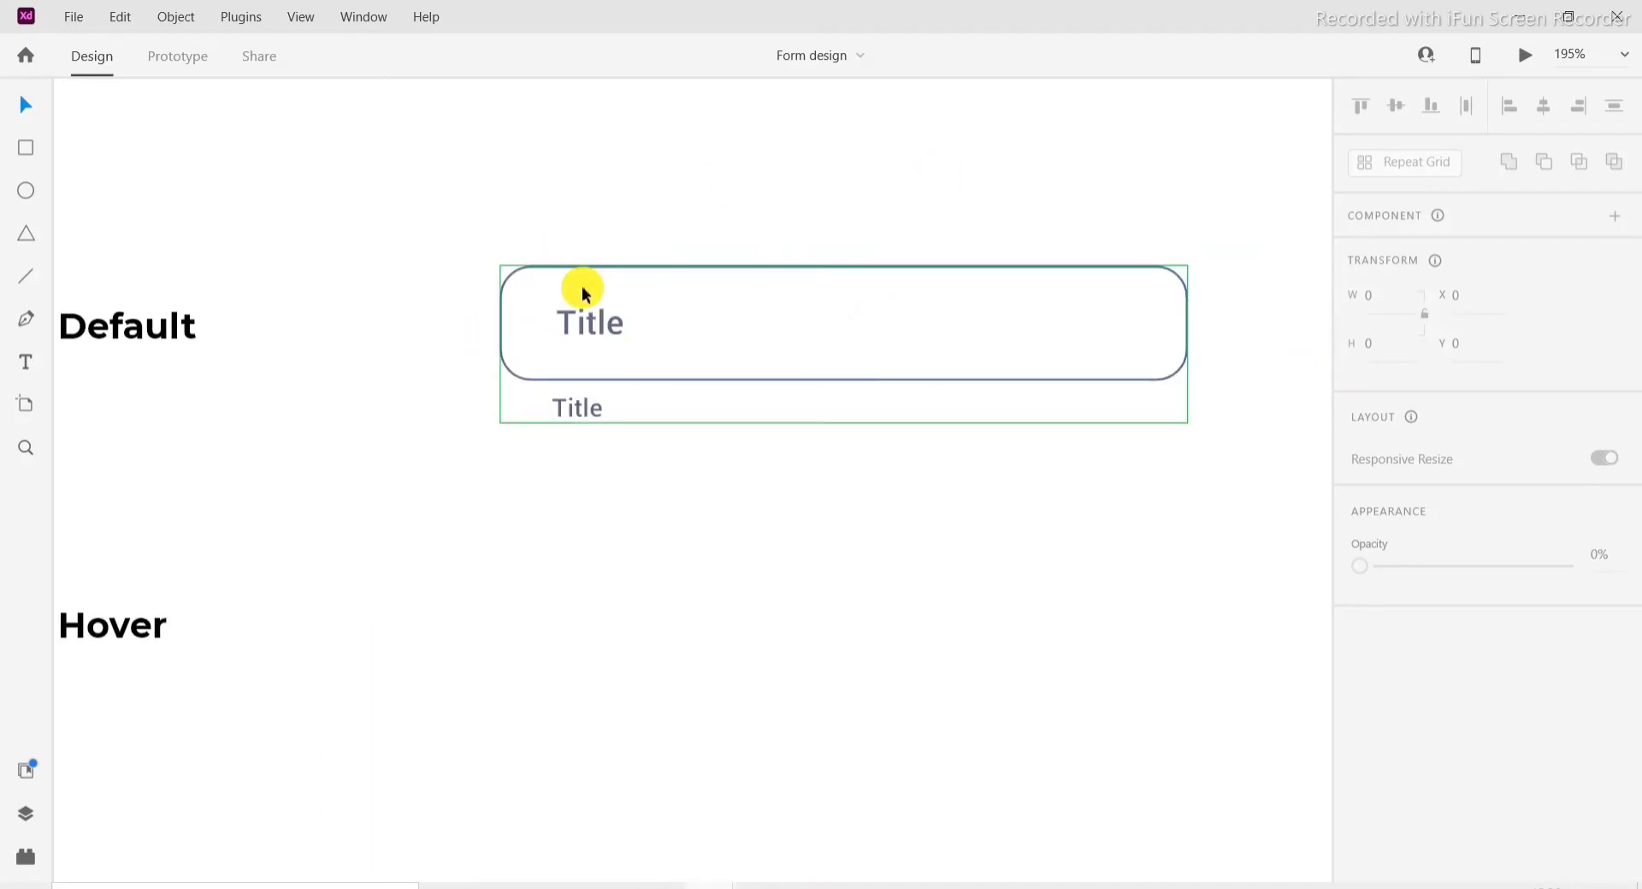
click(611, 342)
drag(611, 342, 587, 297)
drag(481, 214, 763, 162)
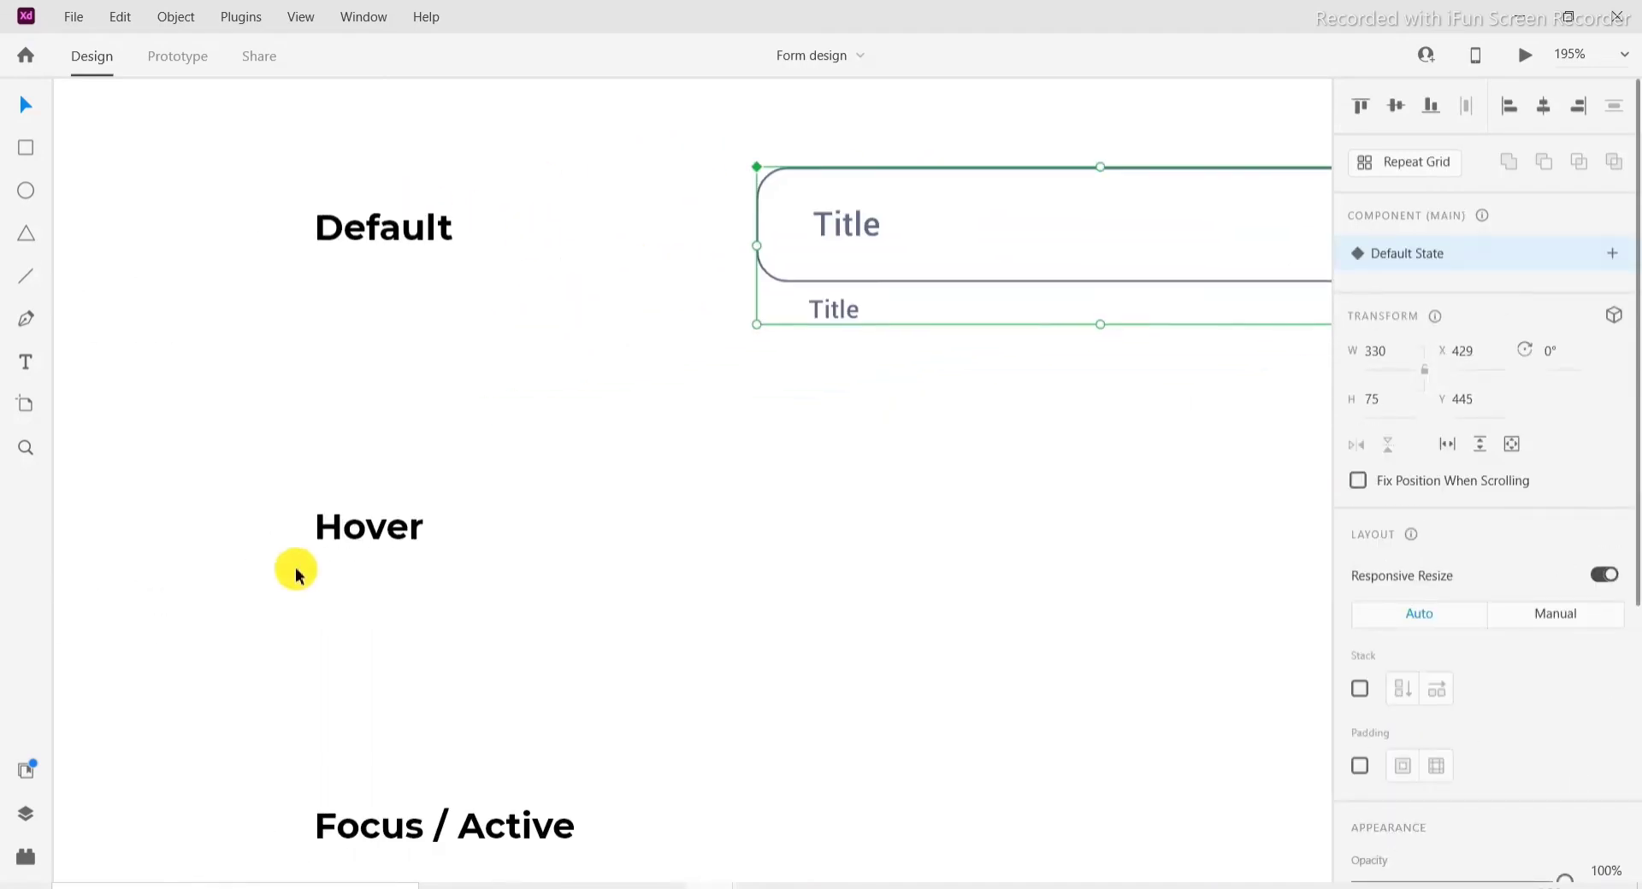
click(366, 532)
scroll(610, 539, right, 5)
Step: Move the text field component down from the Default row to the Hover row, at Y 584
click(542, 256)
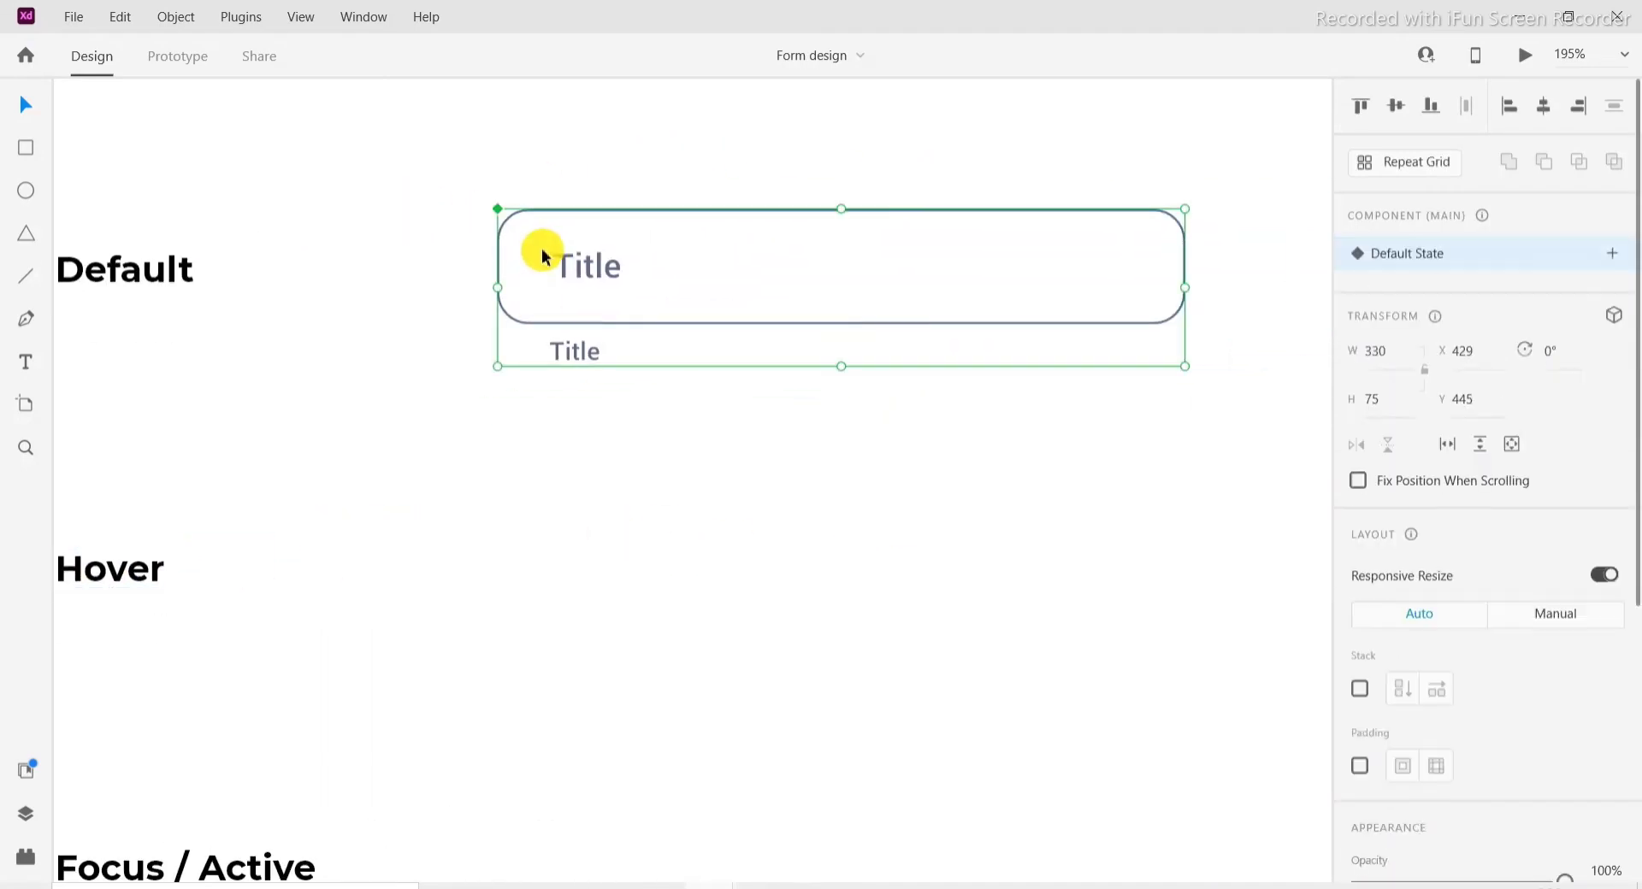
double_click(600, 272)
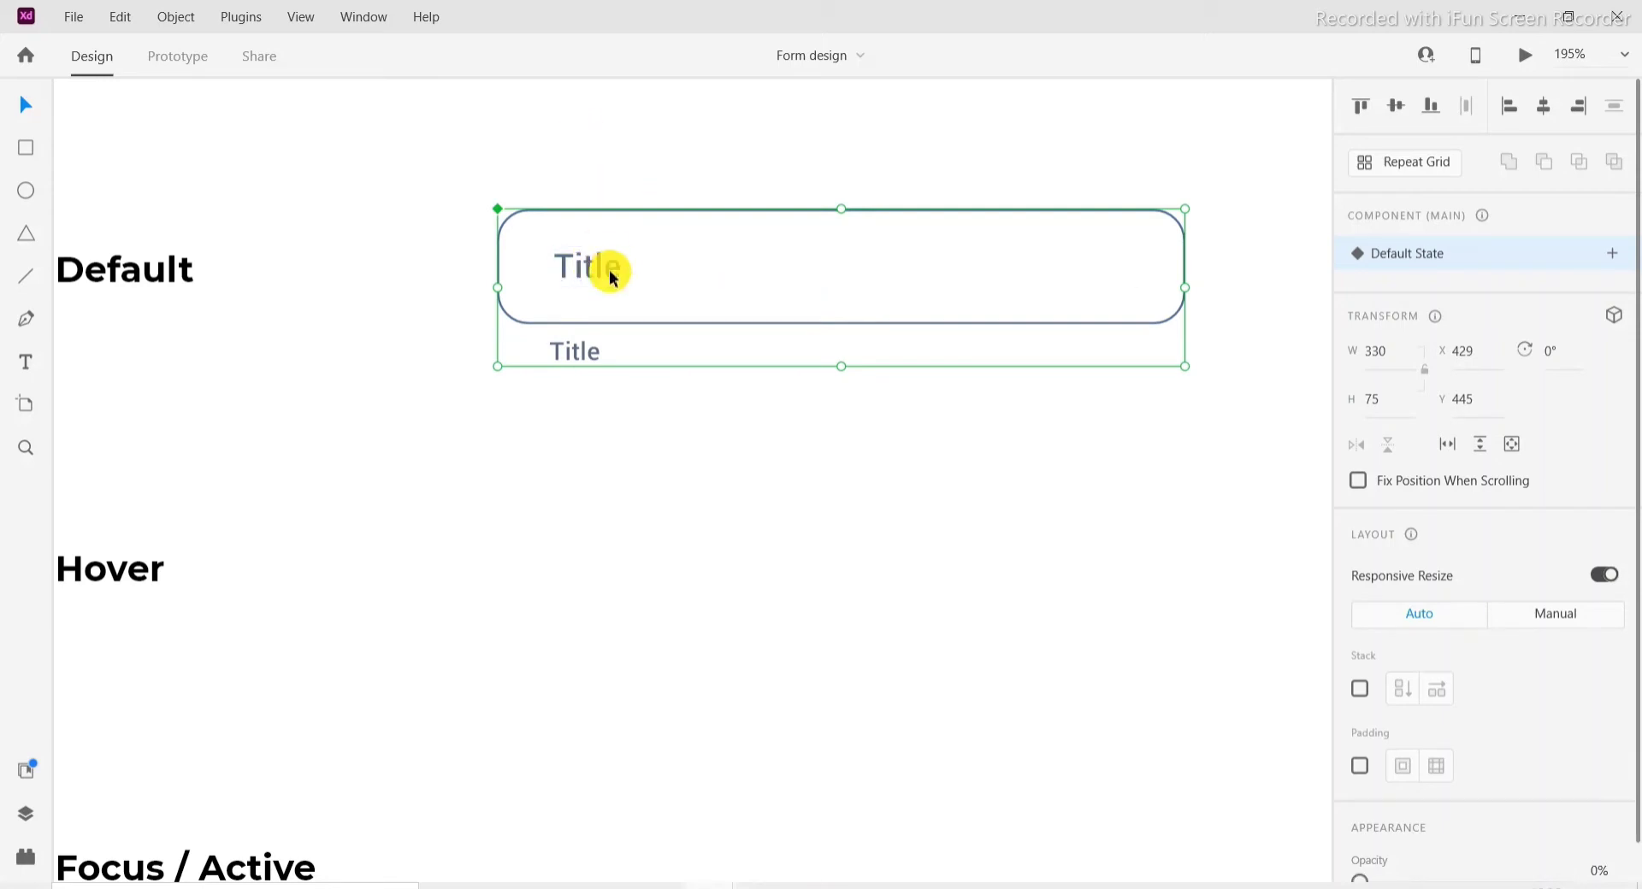
drag(597, 269, 572, 571)
drag(529, 255, 706, 403)
key(ctrl+z)
scroll(740, 445, right, 2)
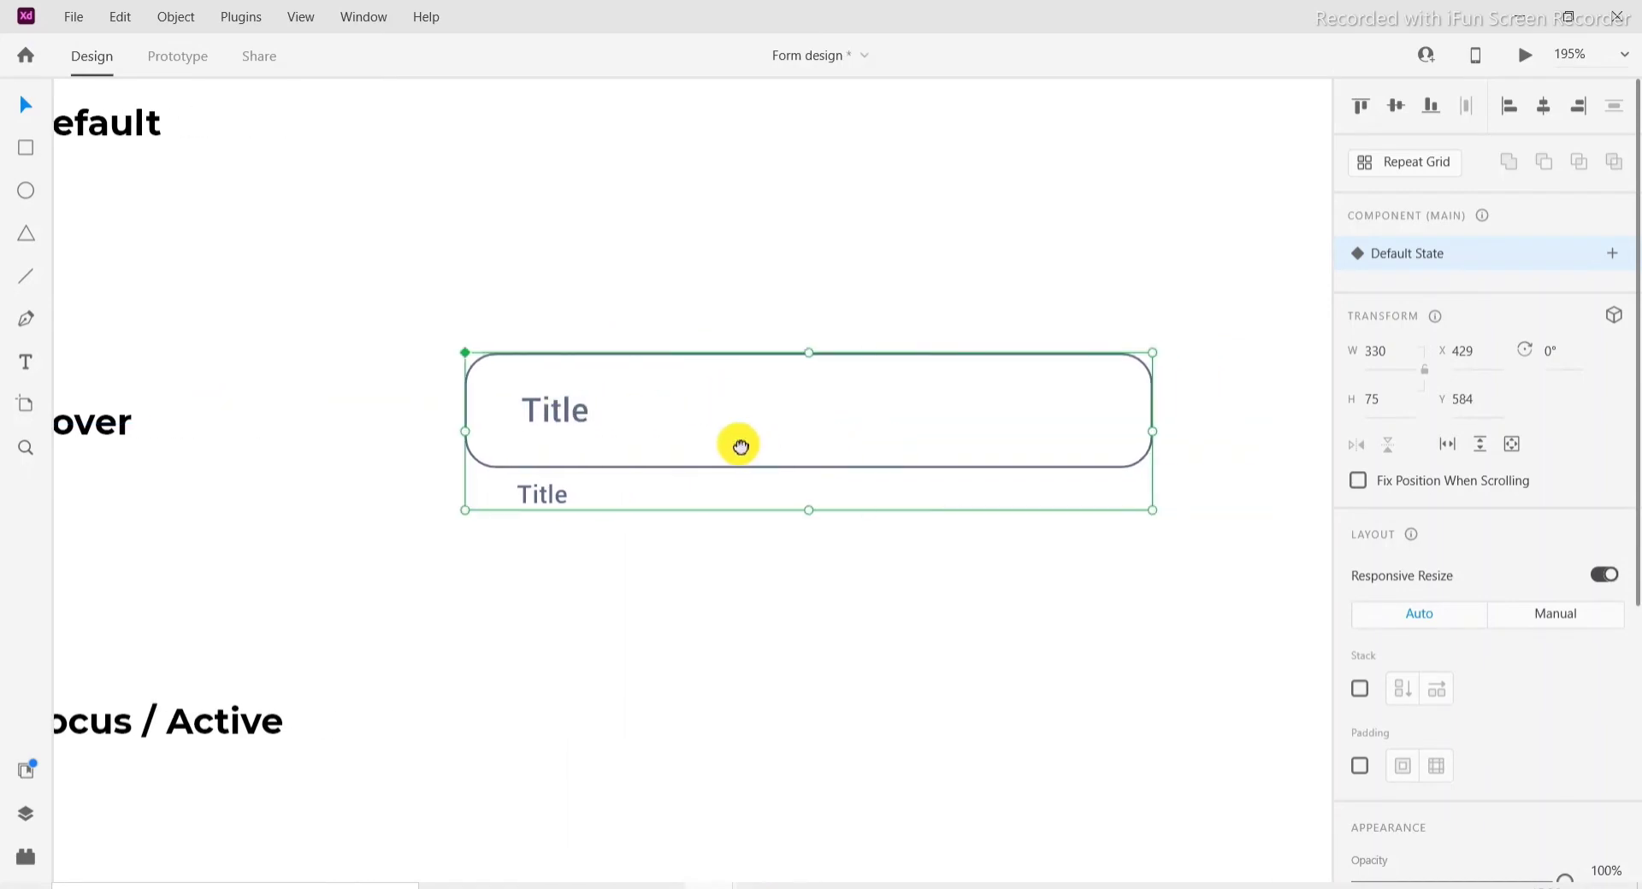
Step: Add a Hover State to the text field component, keeping its suggested name
click(601, 267)
scroll(571, 401, down, 1)
click(571, 401)
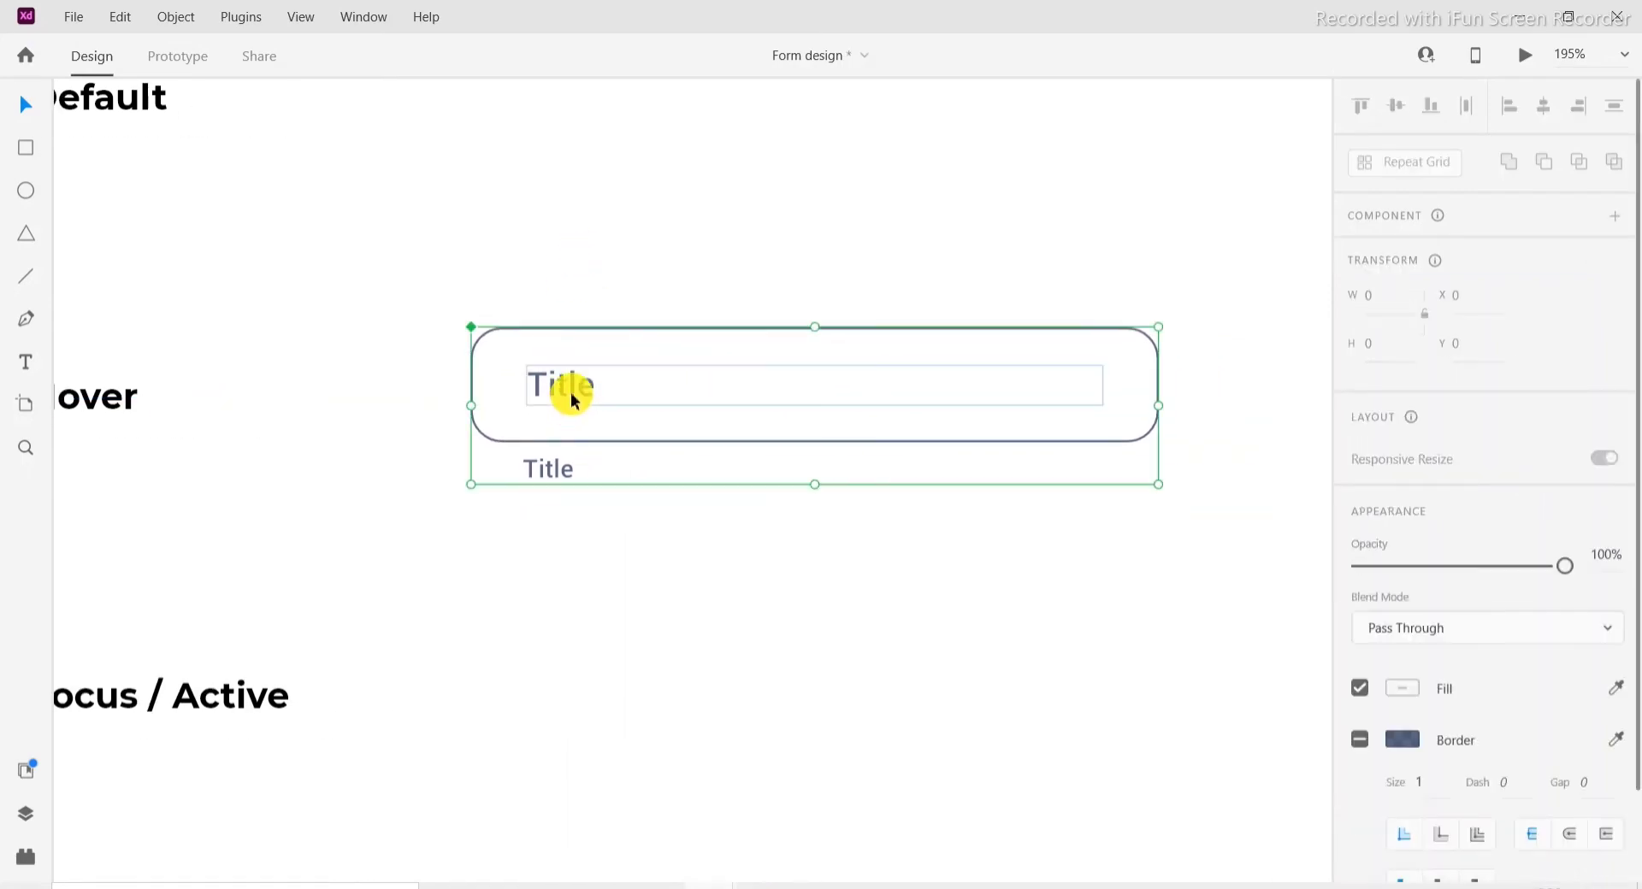
click(1608, 255)
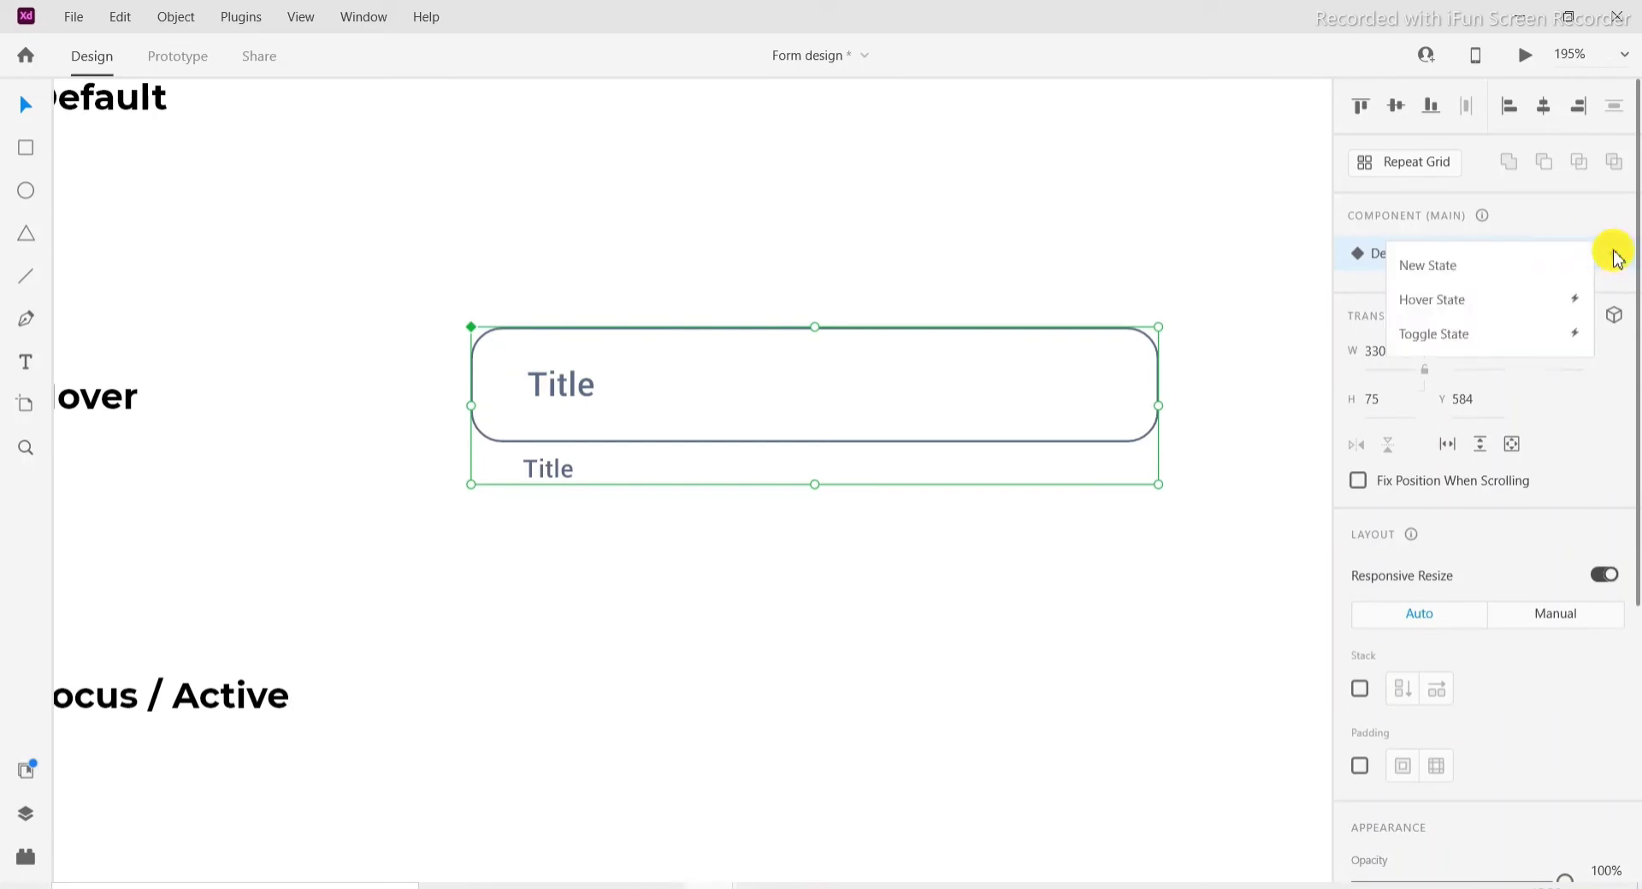
click(1433, 301)
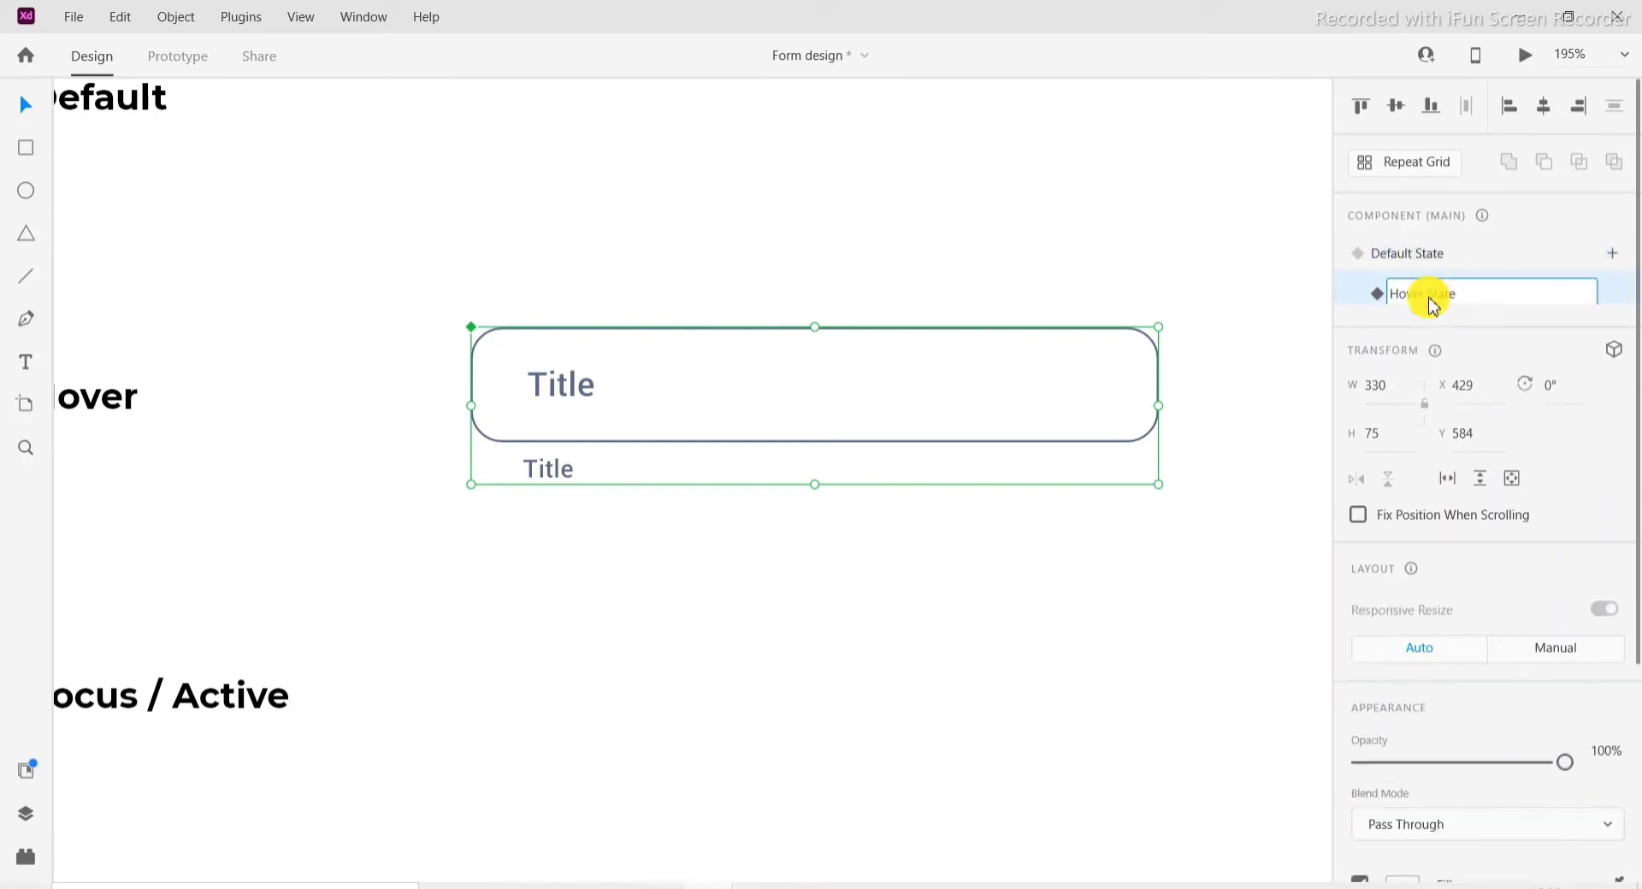
click(1507, 291)
key(Return)
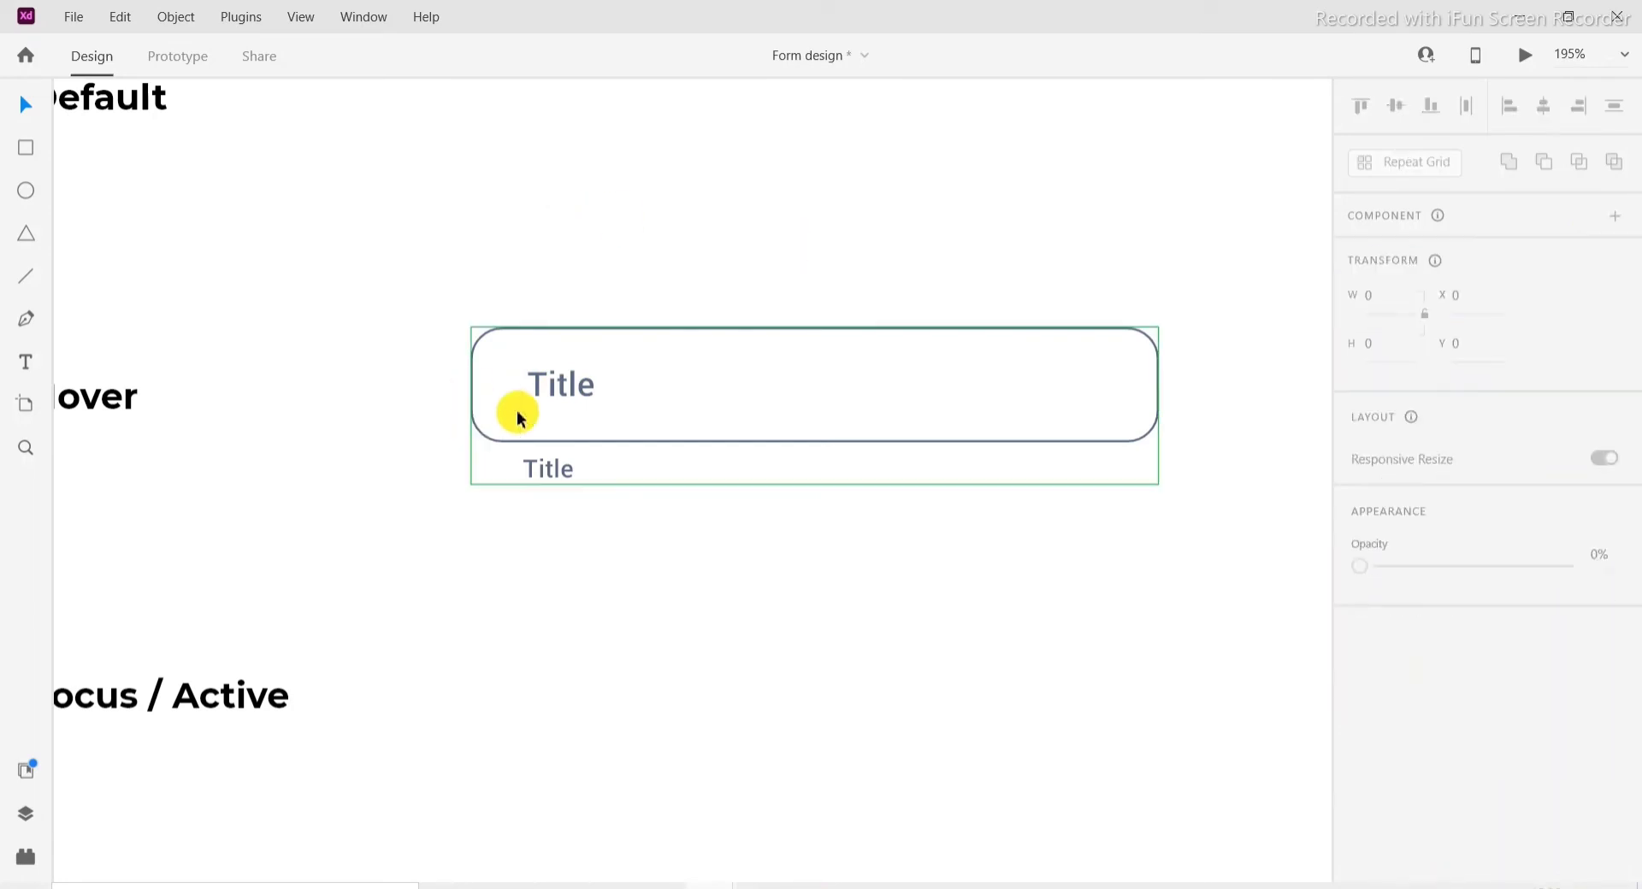
Step: Compare the component's Default State and Hover State, leaving Hover State selected
click(1429, 290)
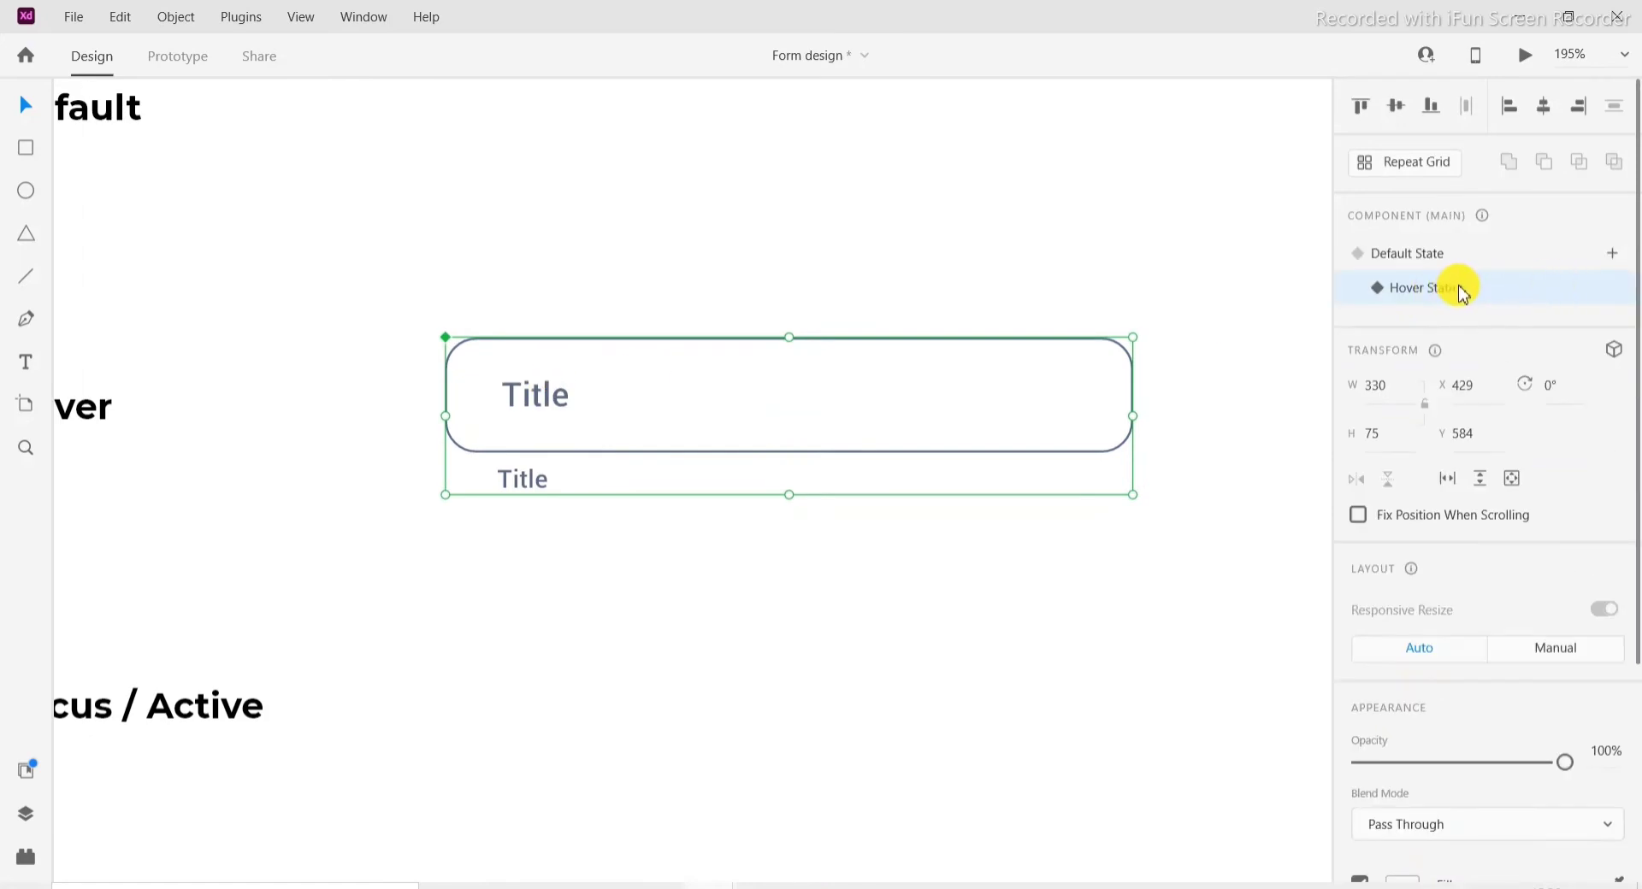
click(1443, 259)
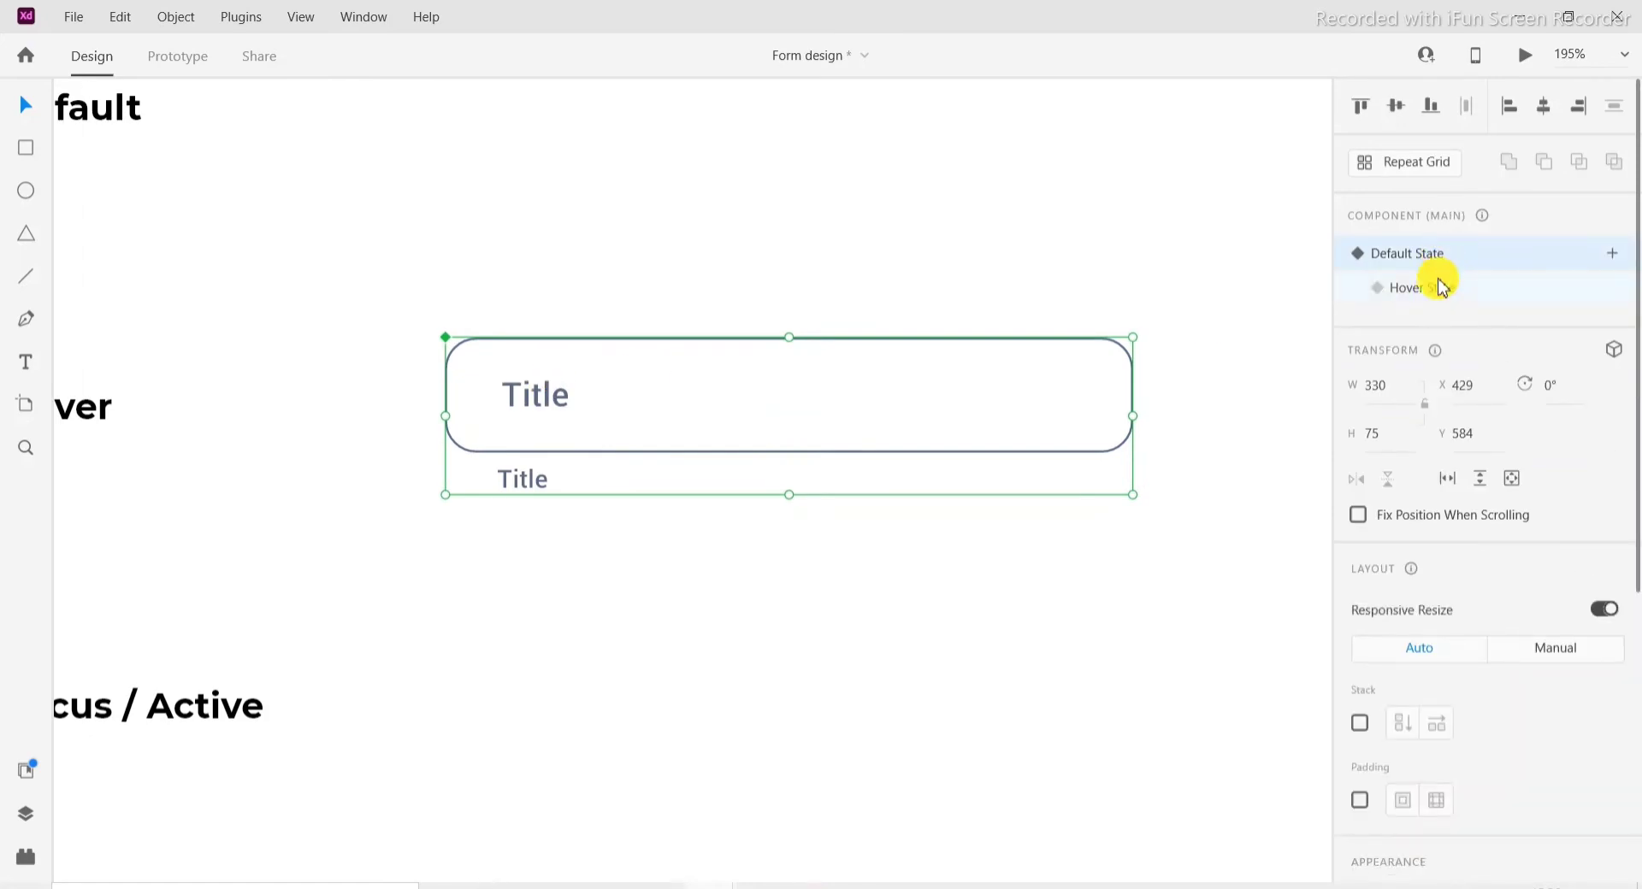
click(1440, 286)
click(1433, 249)
click(1433, 284)
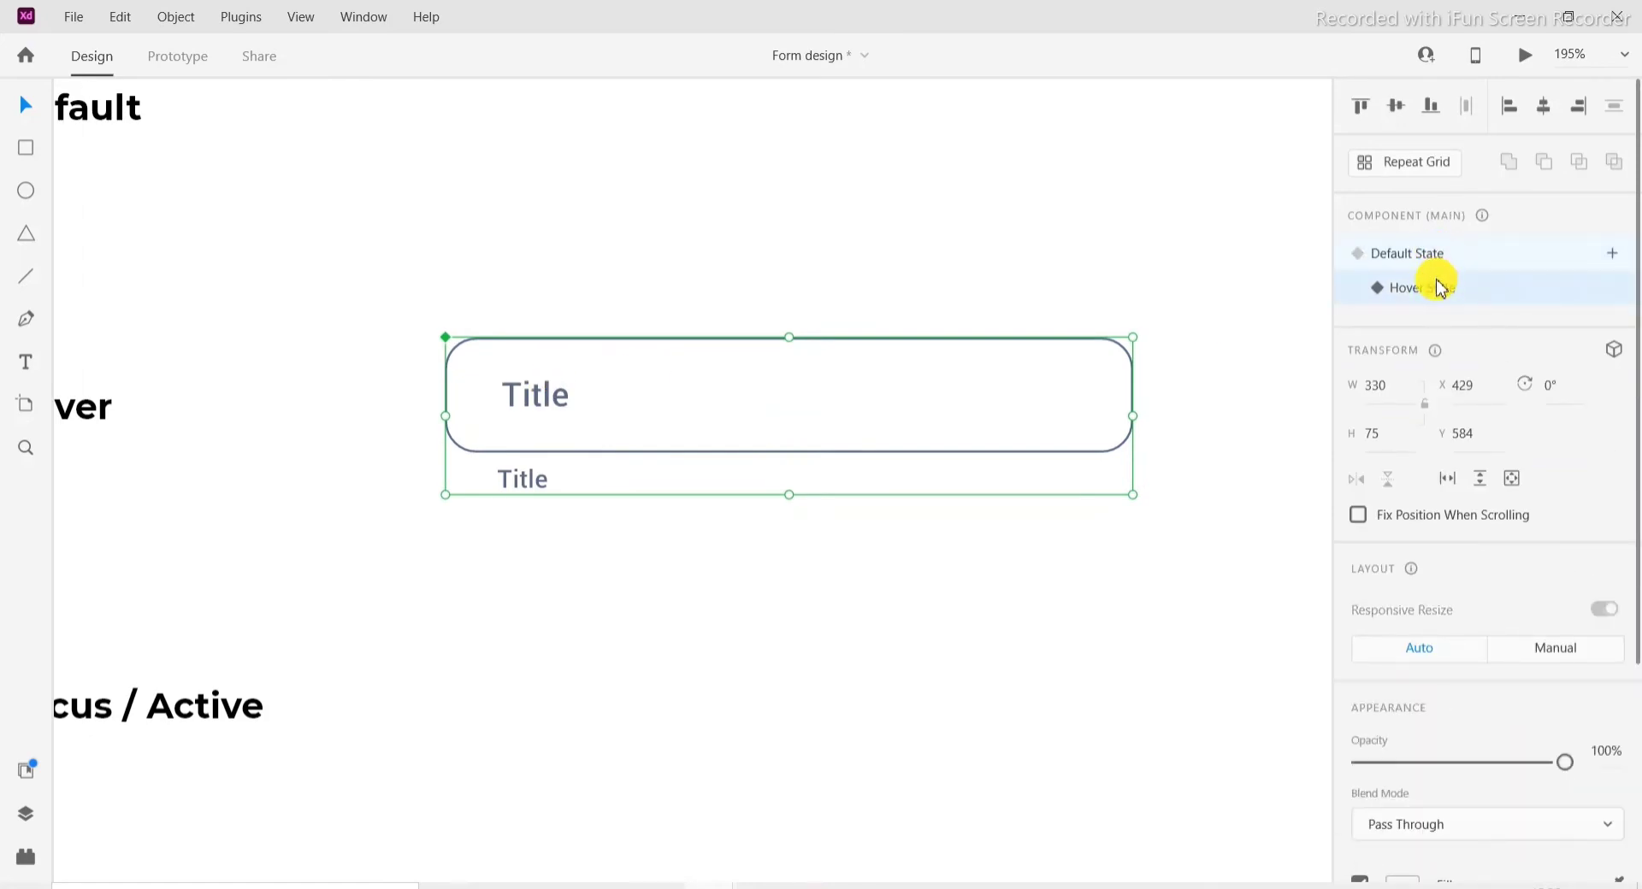
Step: Widen the text field outline in the Hover State symmetrically about its center to 342 wide, at X 423
click(1433, 253)
click(1437, 291)
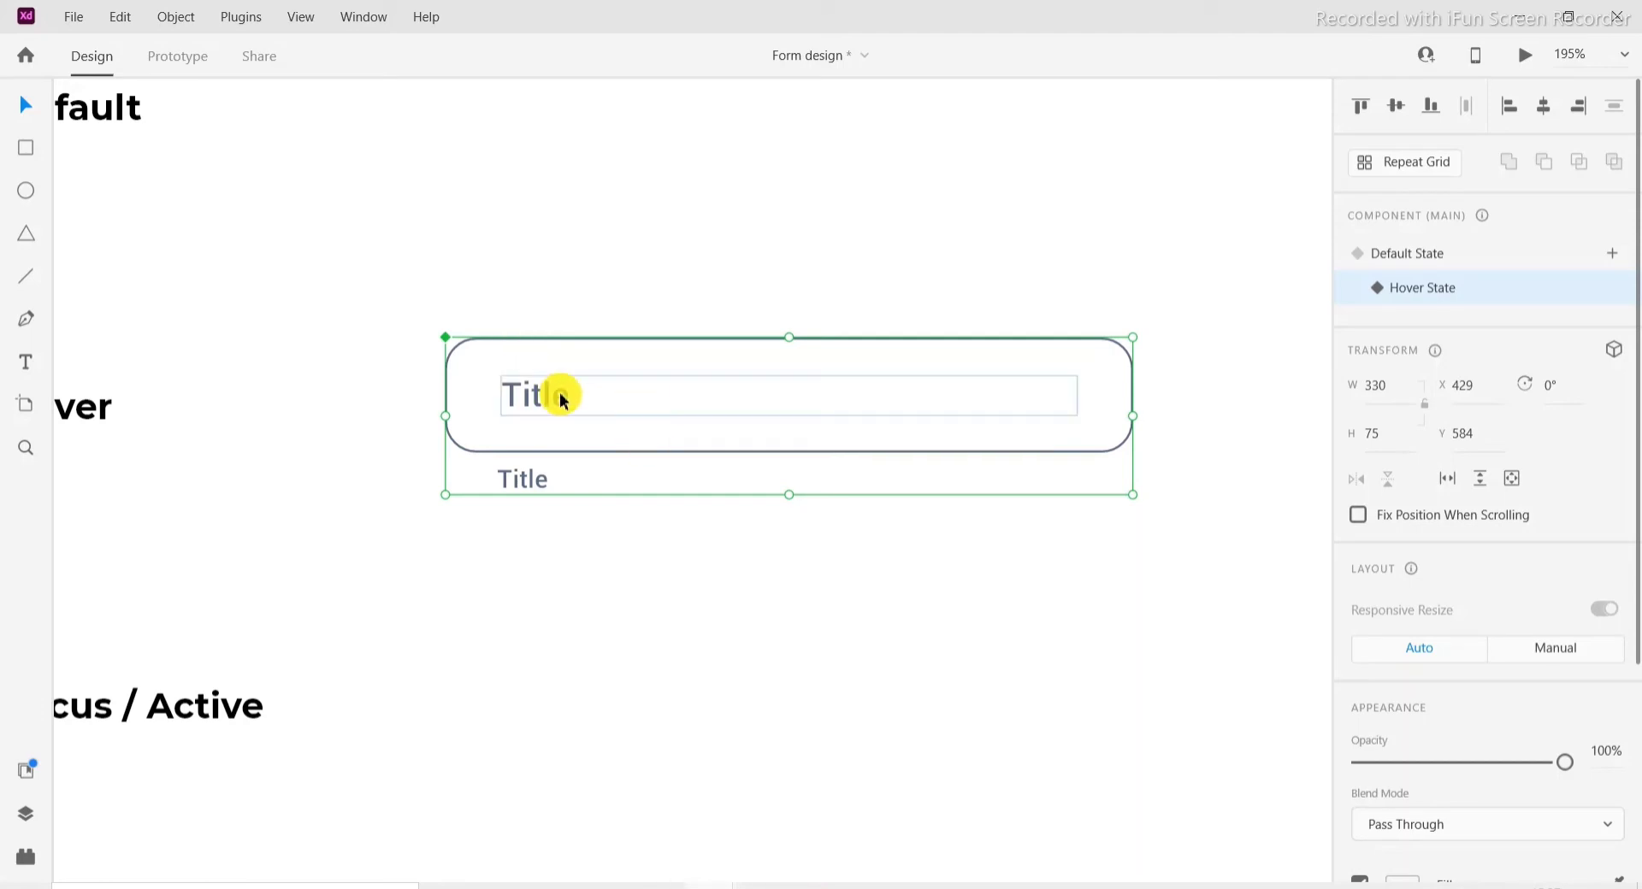
double_click(591, 340)
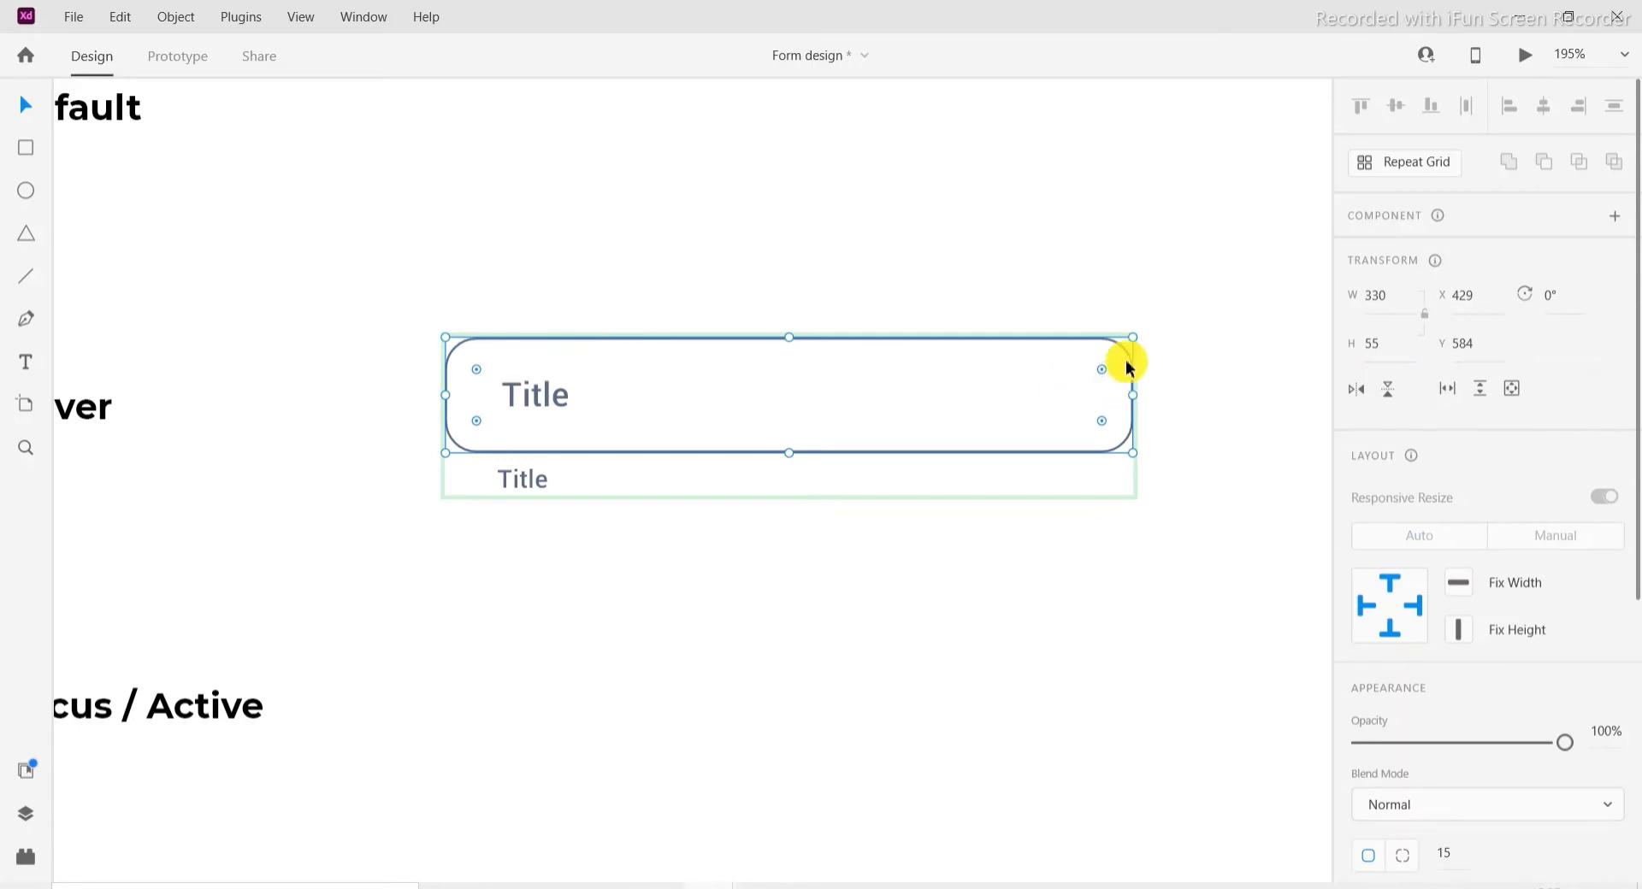
drag(1137, 396, 1145, 392)
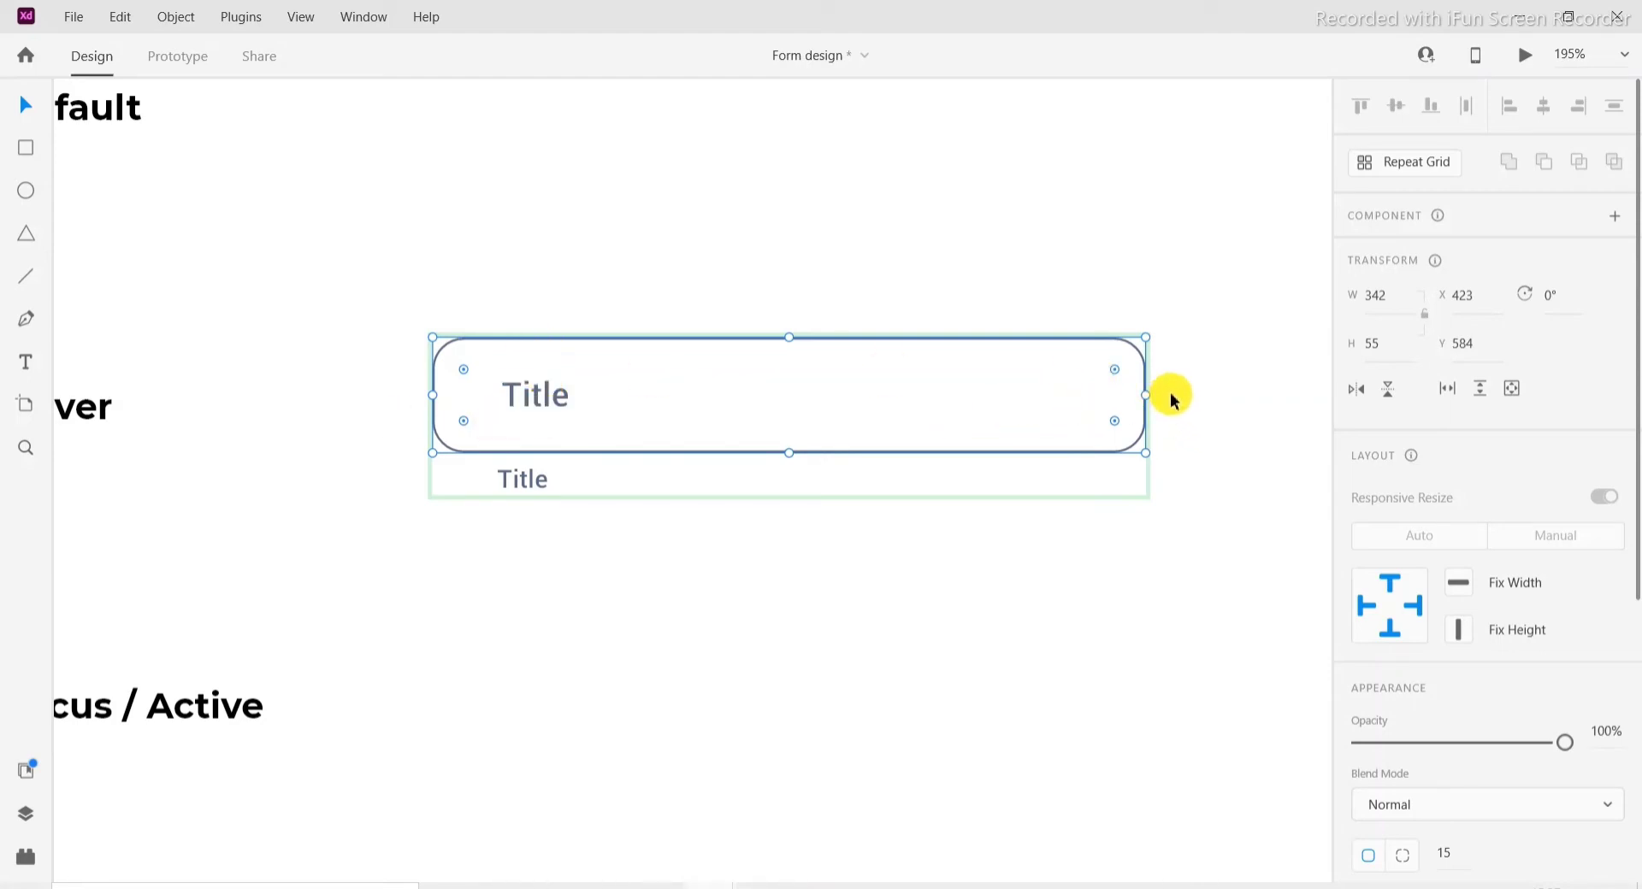
Step: Set the Hover State outline's border color to blue #0052CC at 70% opacity
scroll(1454, 589, down, 5)
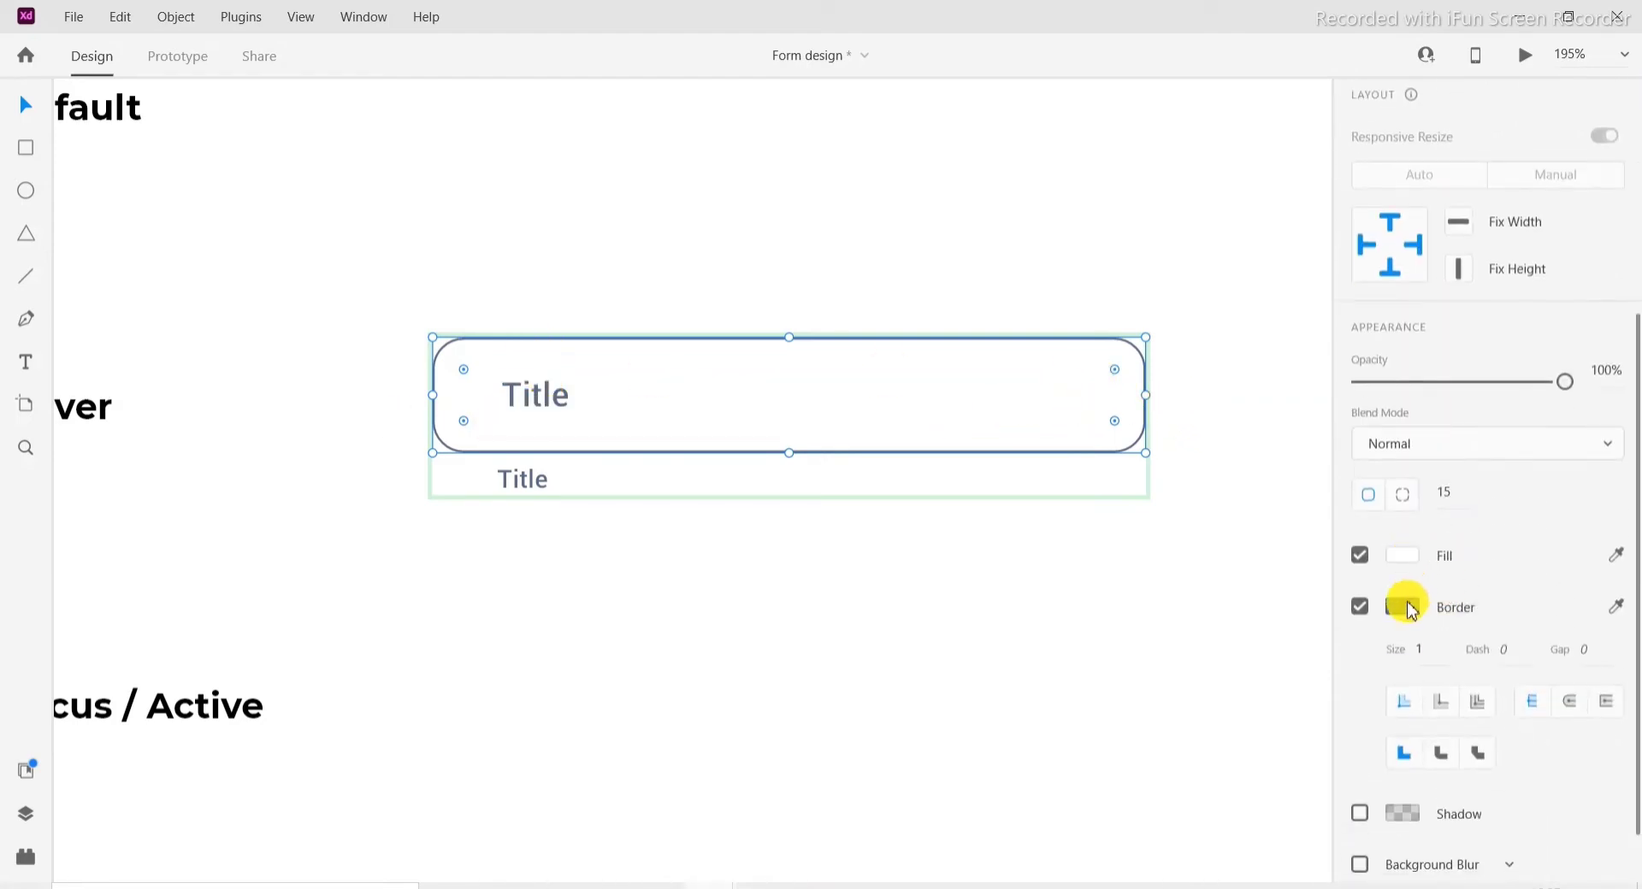
scroll(1368, 718, down, 1)
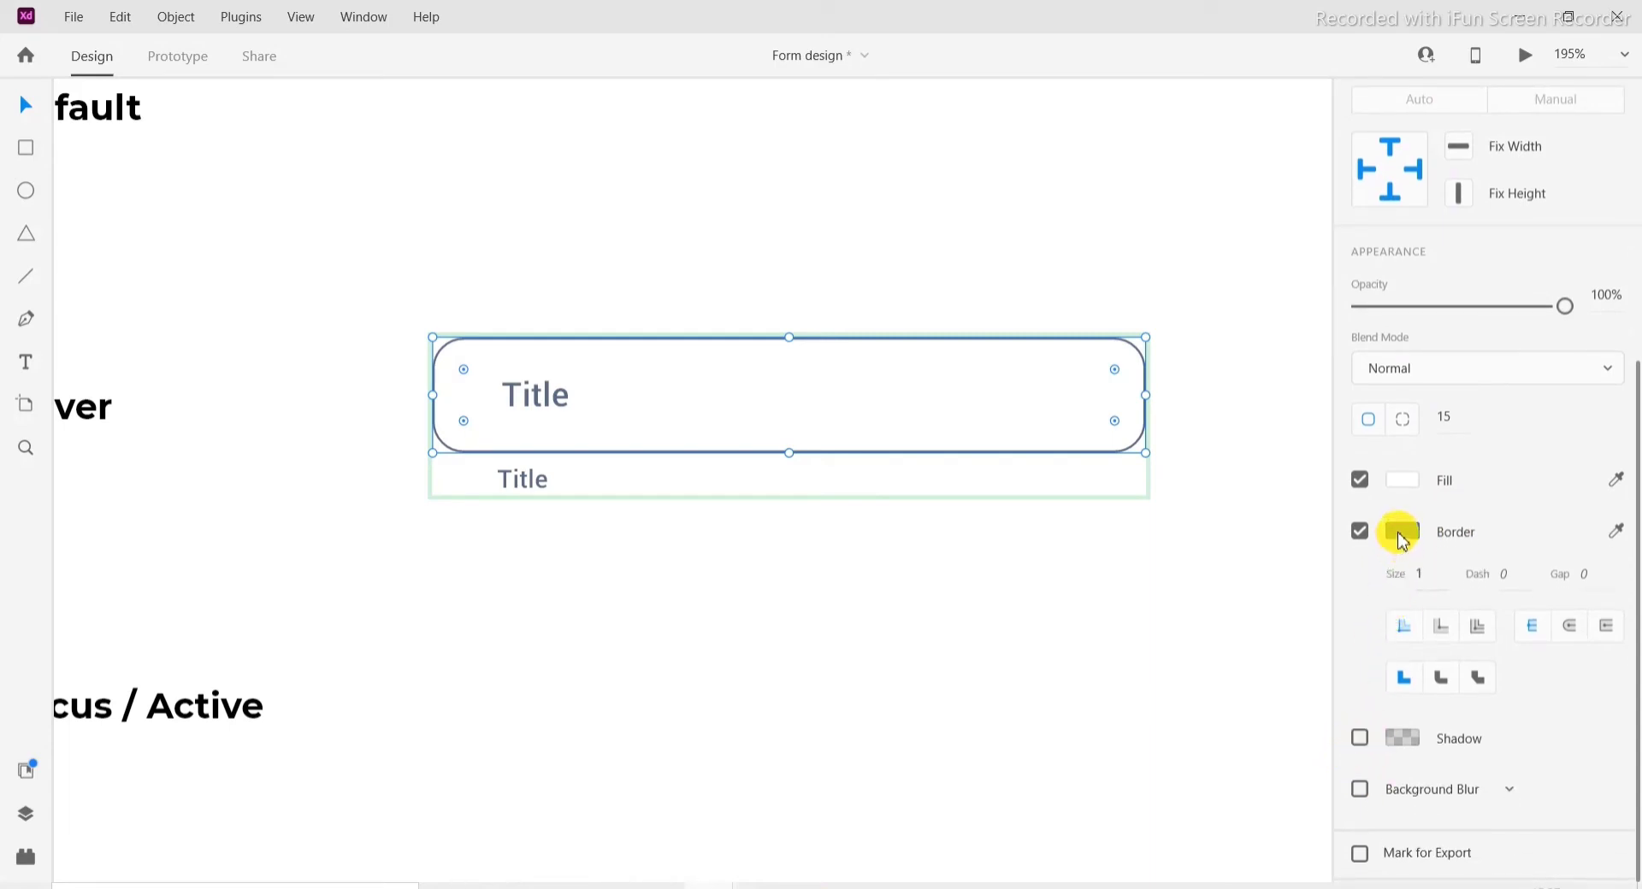
click(1403, 543)
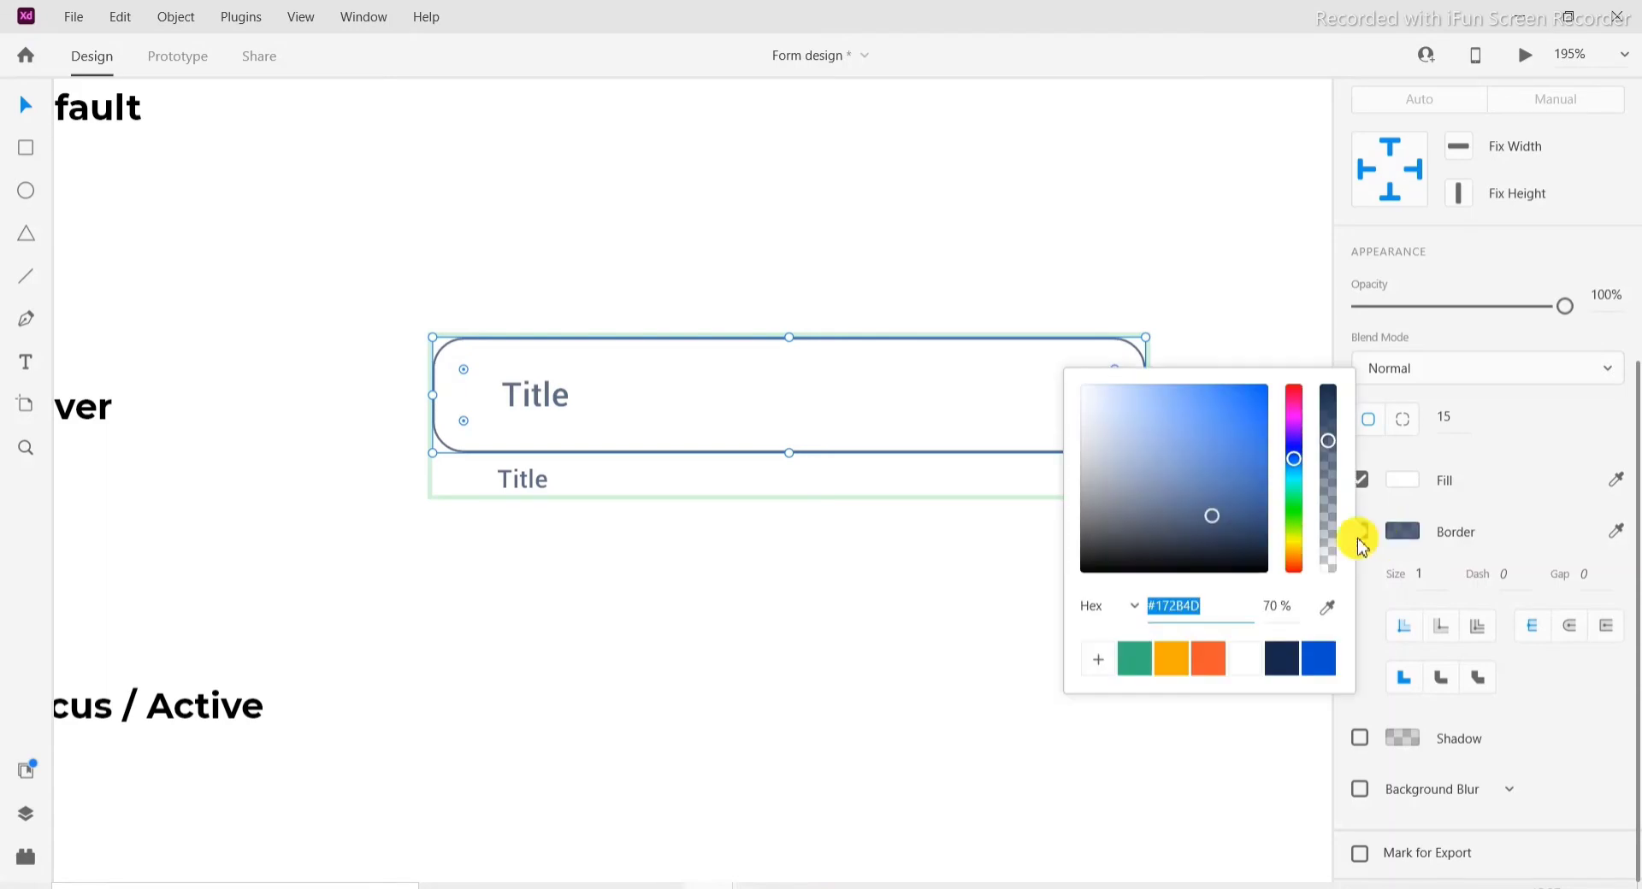
click(1321, 660)
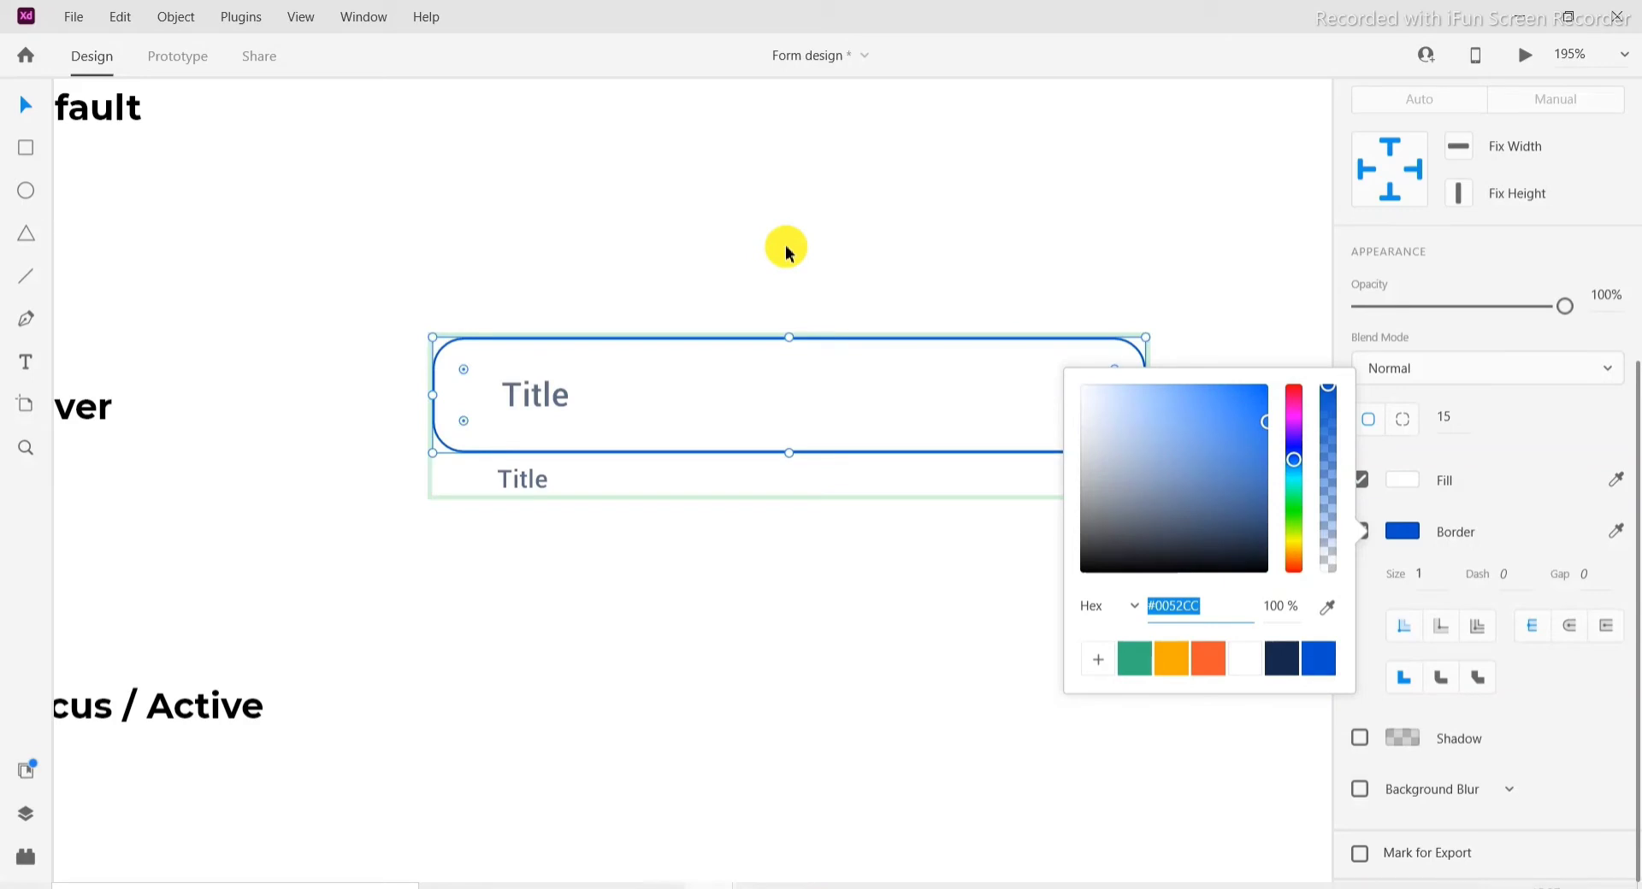
click(1291, 612)
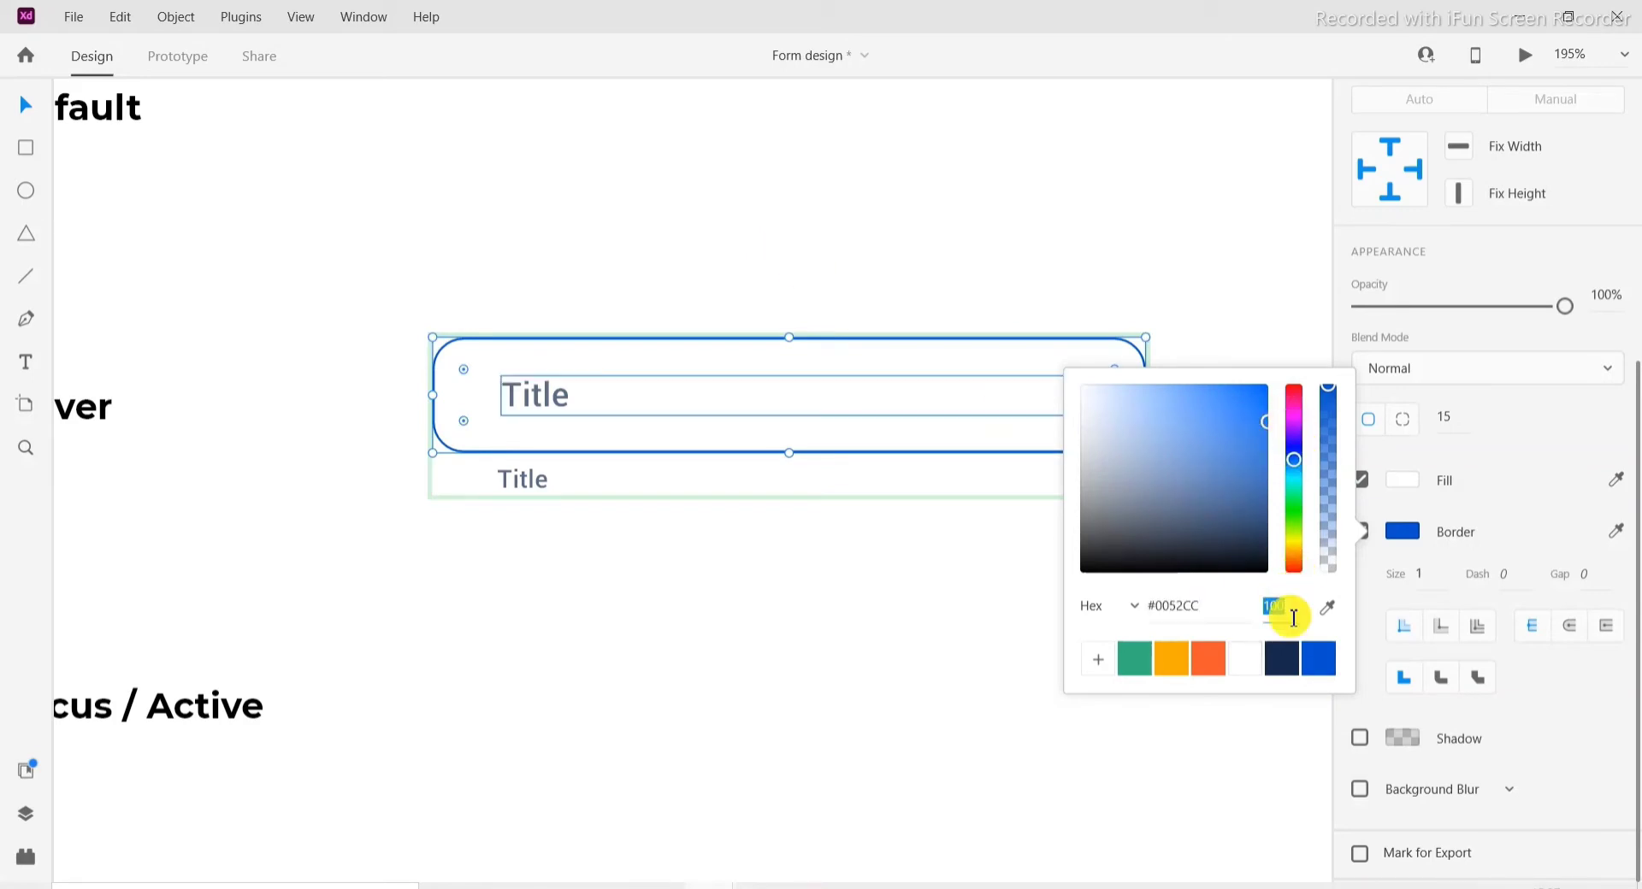
text(70)
key(Return)
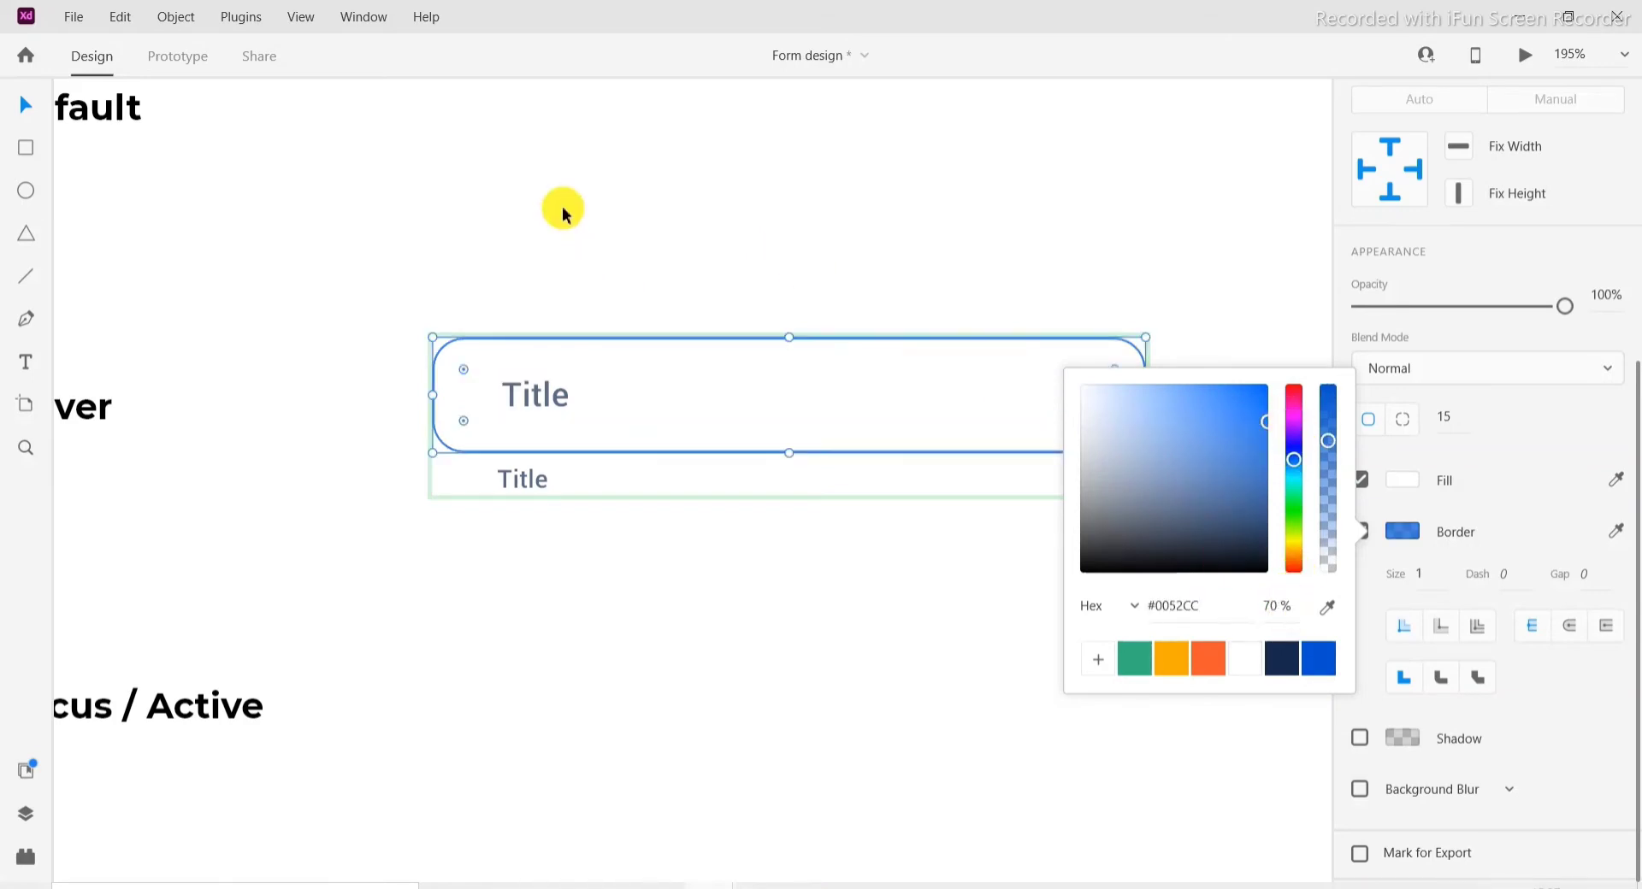
Step: Recolor the inner Title and the small Title below the Hover State field with the saved blue #0052CC
double_click(544, 393)
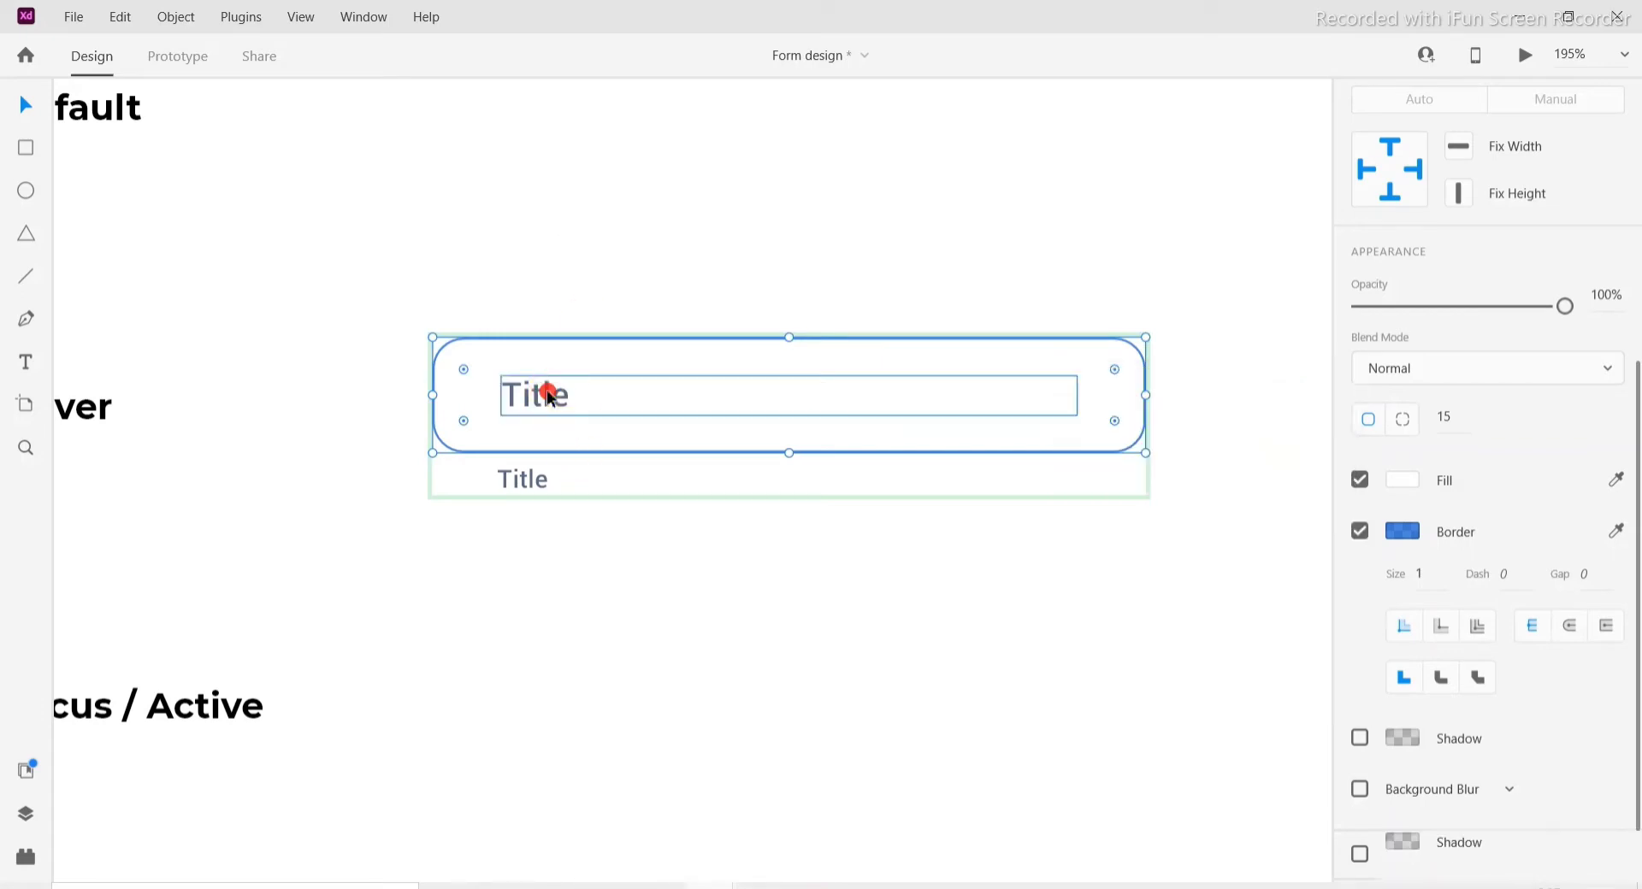
click(1402, 739)
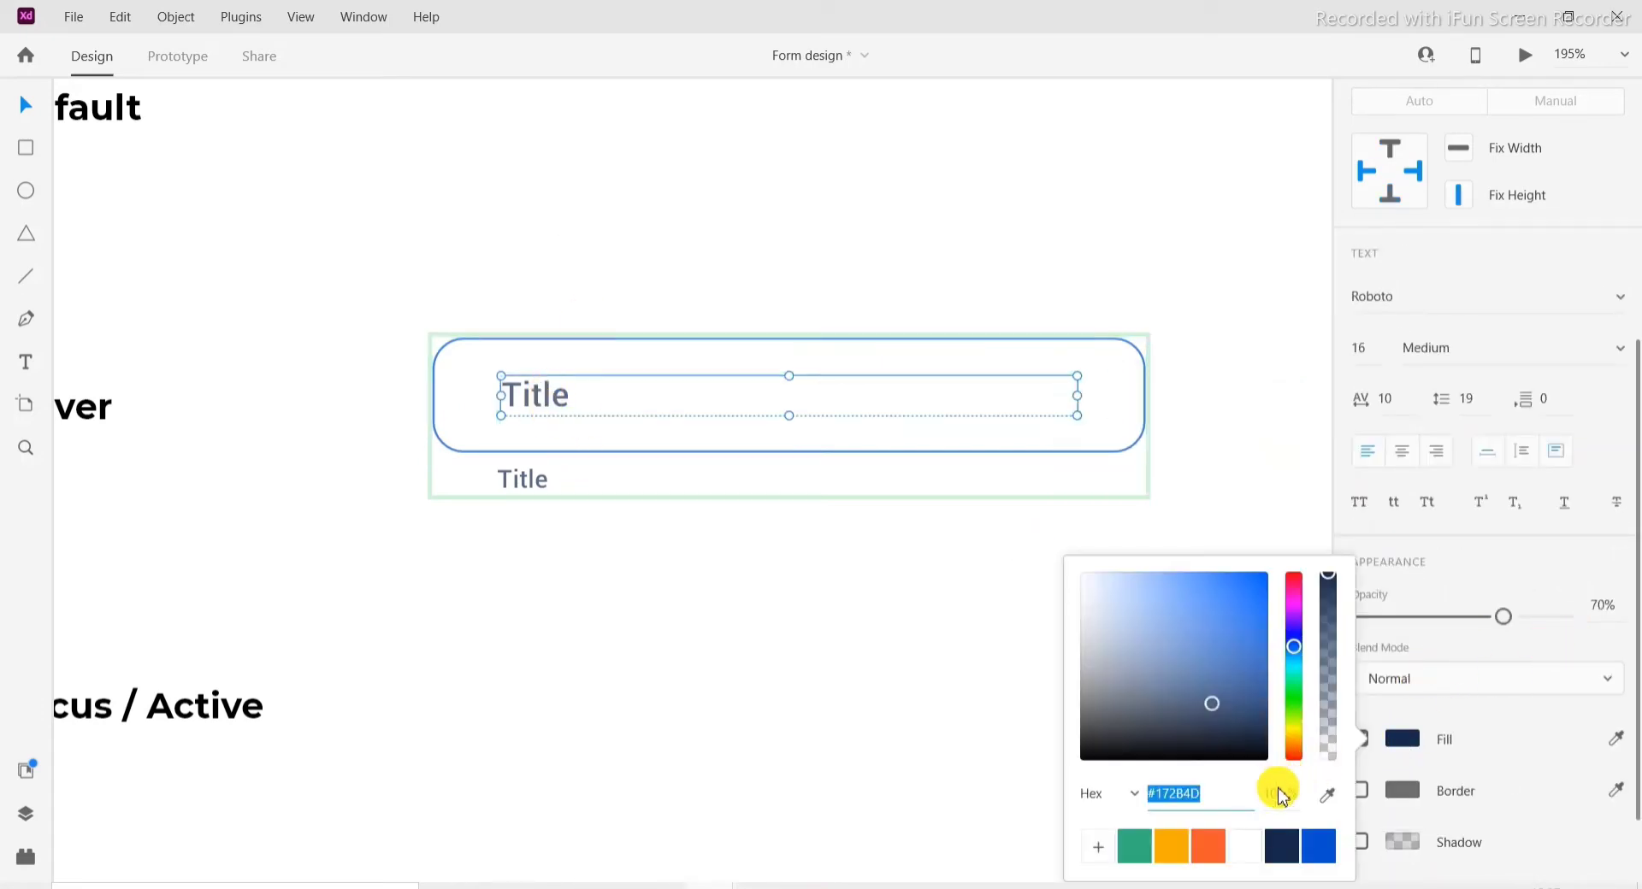
click(1314, 851)
double_click(477, 477)
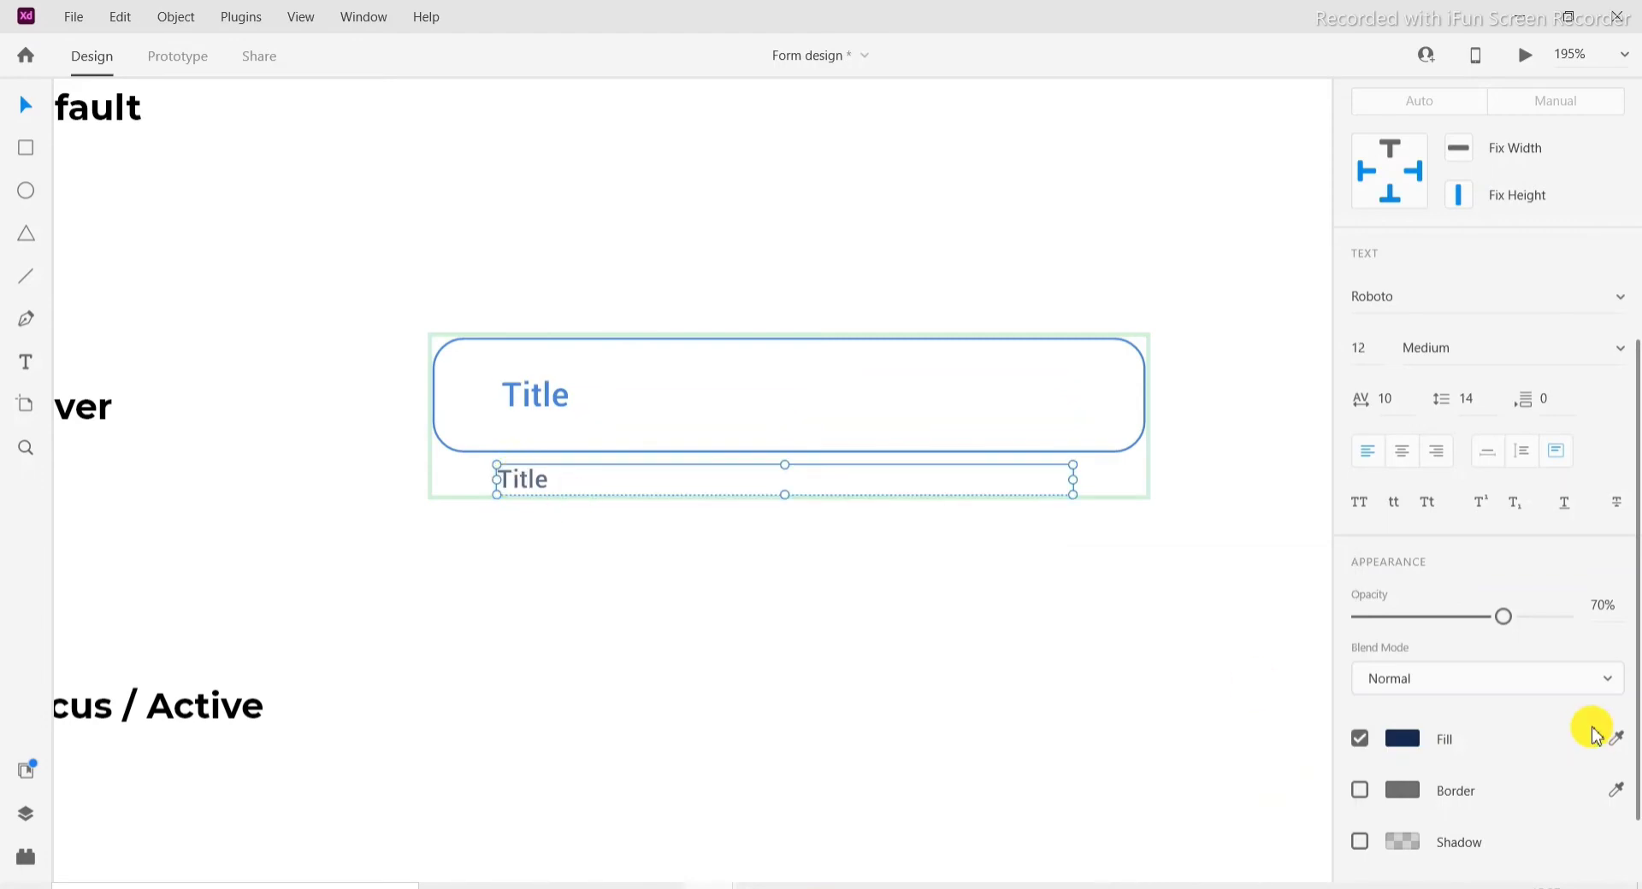
click(1407, 742)
click(1312, 853)
click(573, 250)
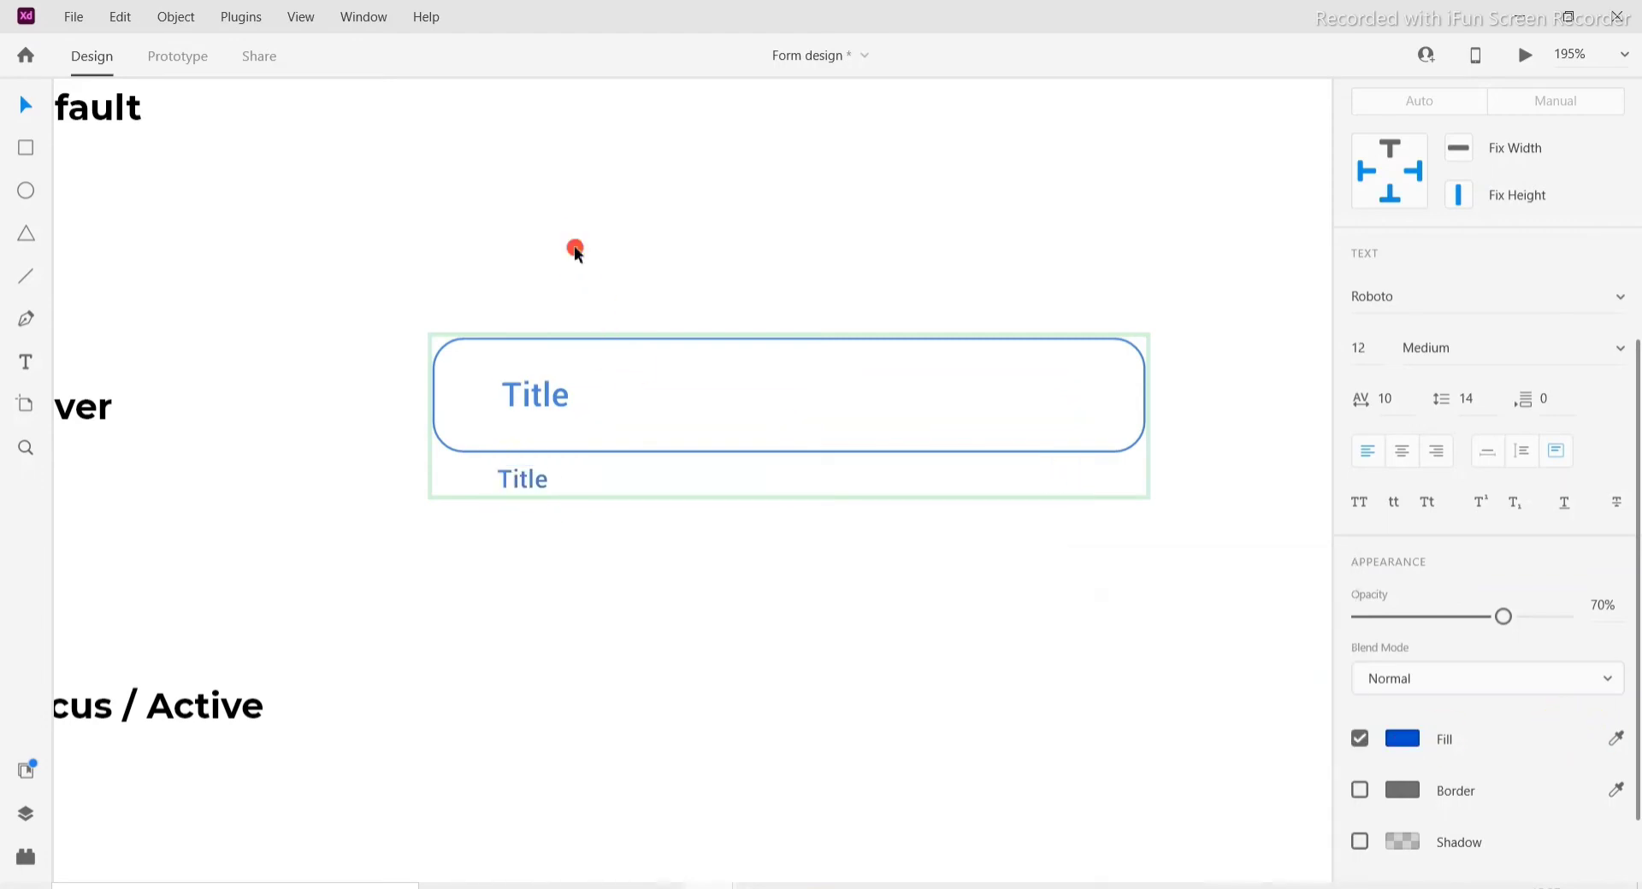
Step: Switch the text field component back to its Default State and save the document
drag(678, 207, 689, 254)
click(552, 451)
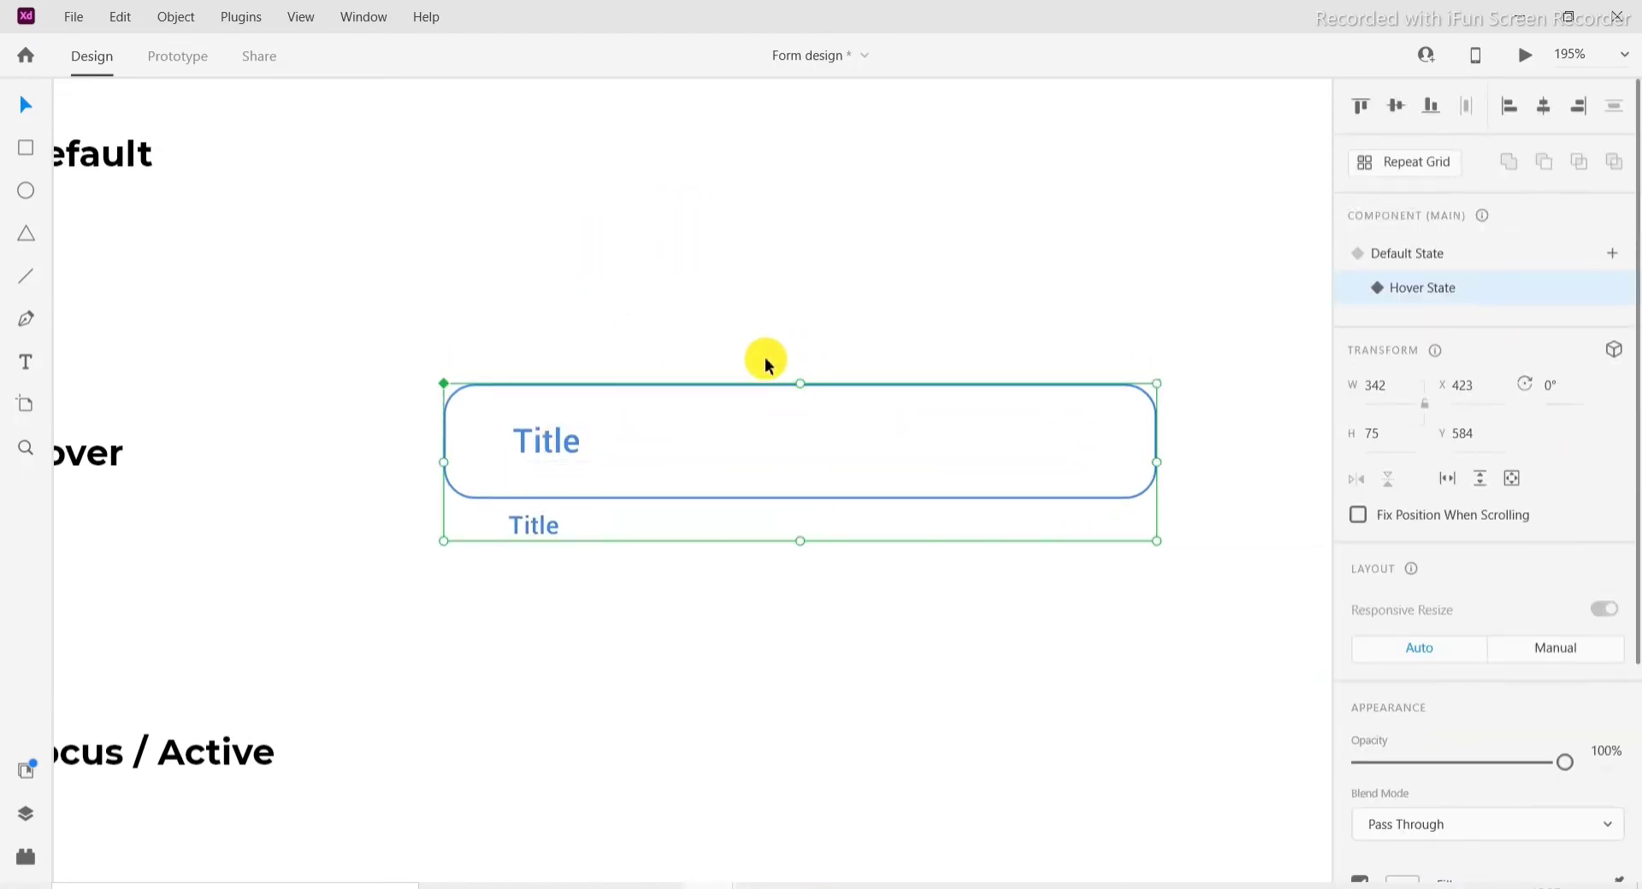
scroll(765, 359, up, 1)
click(1417, 261)
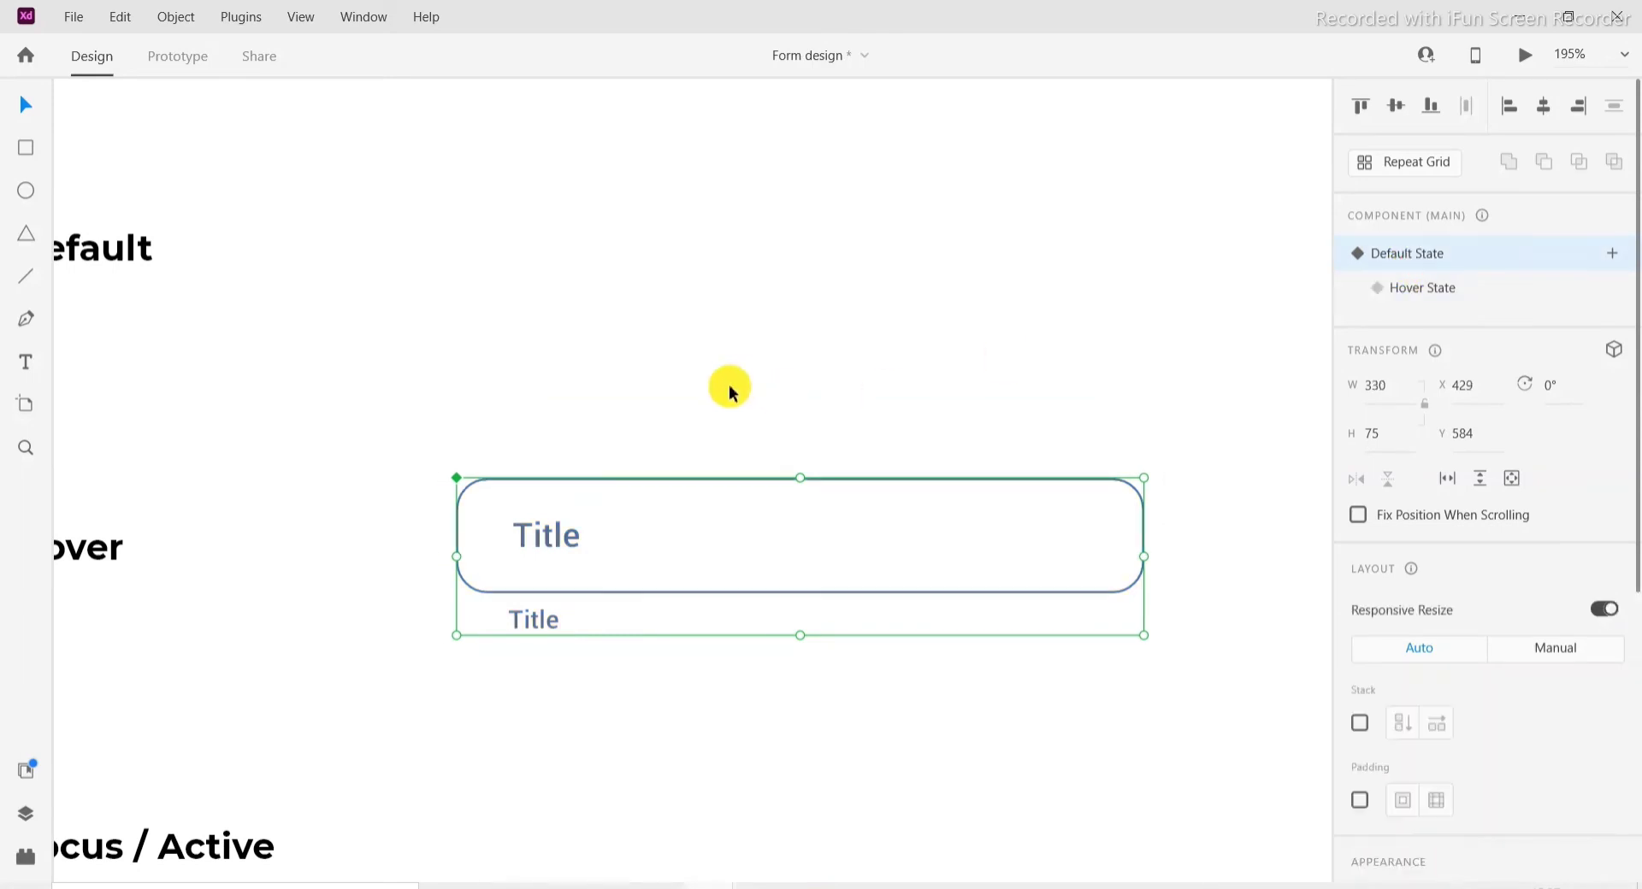
drag(659, 398, 568, 320)
click(662, 316)
click(517, 538)
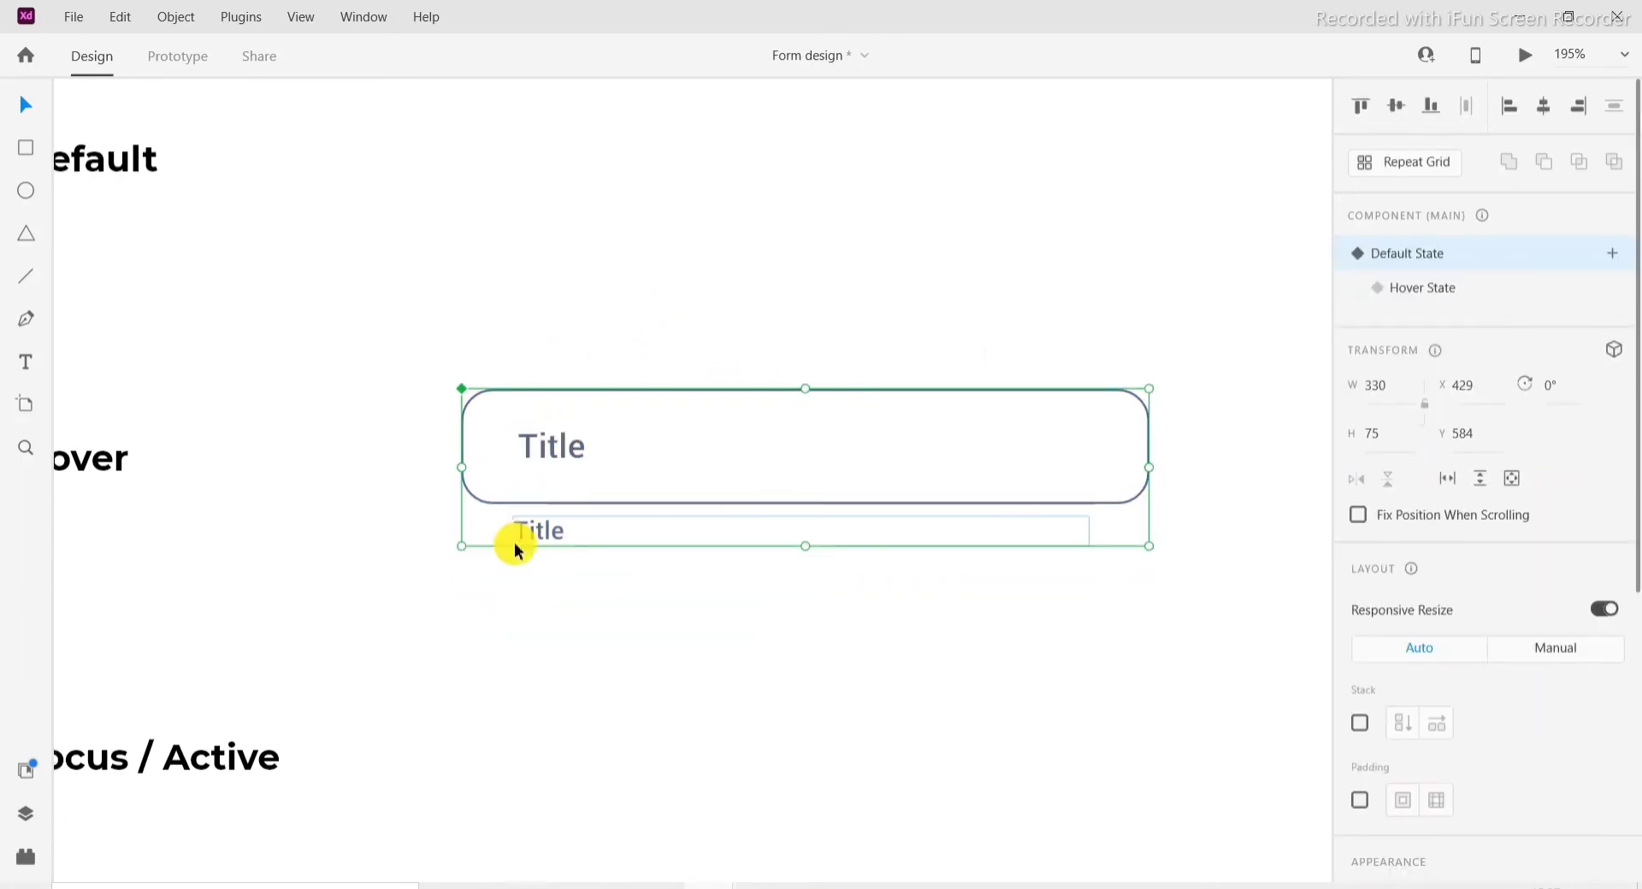
click(612, 321)
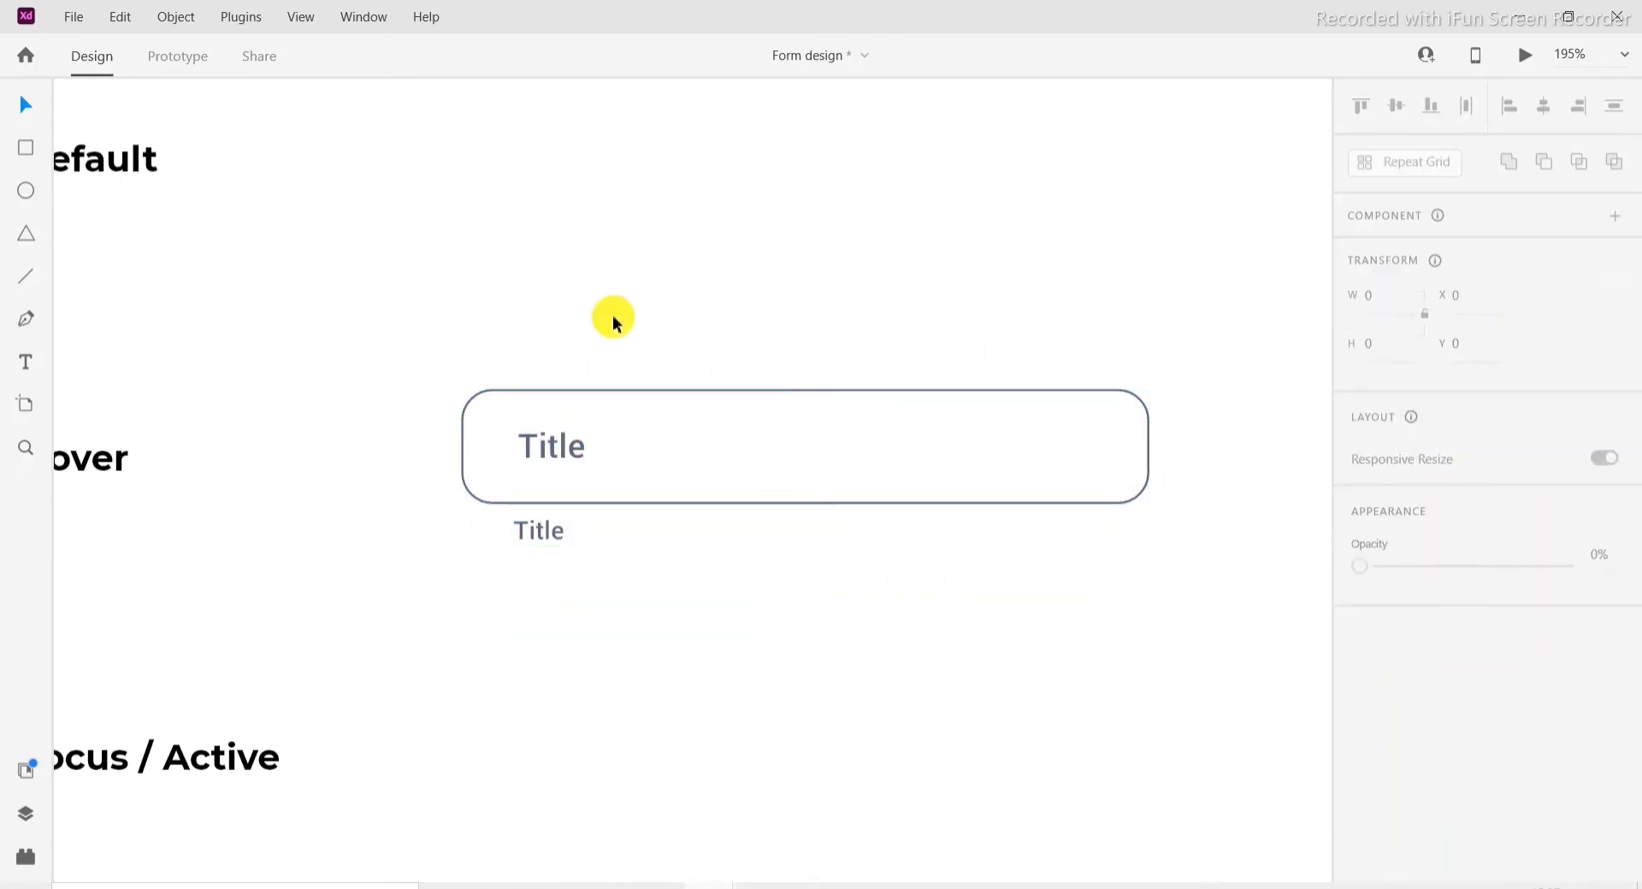
scroll(611, 316, down, 1)
scroll(610, 316, left, 1)
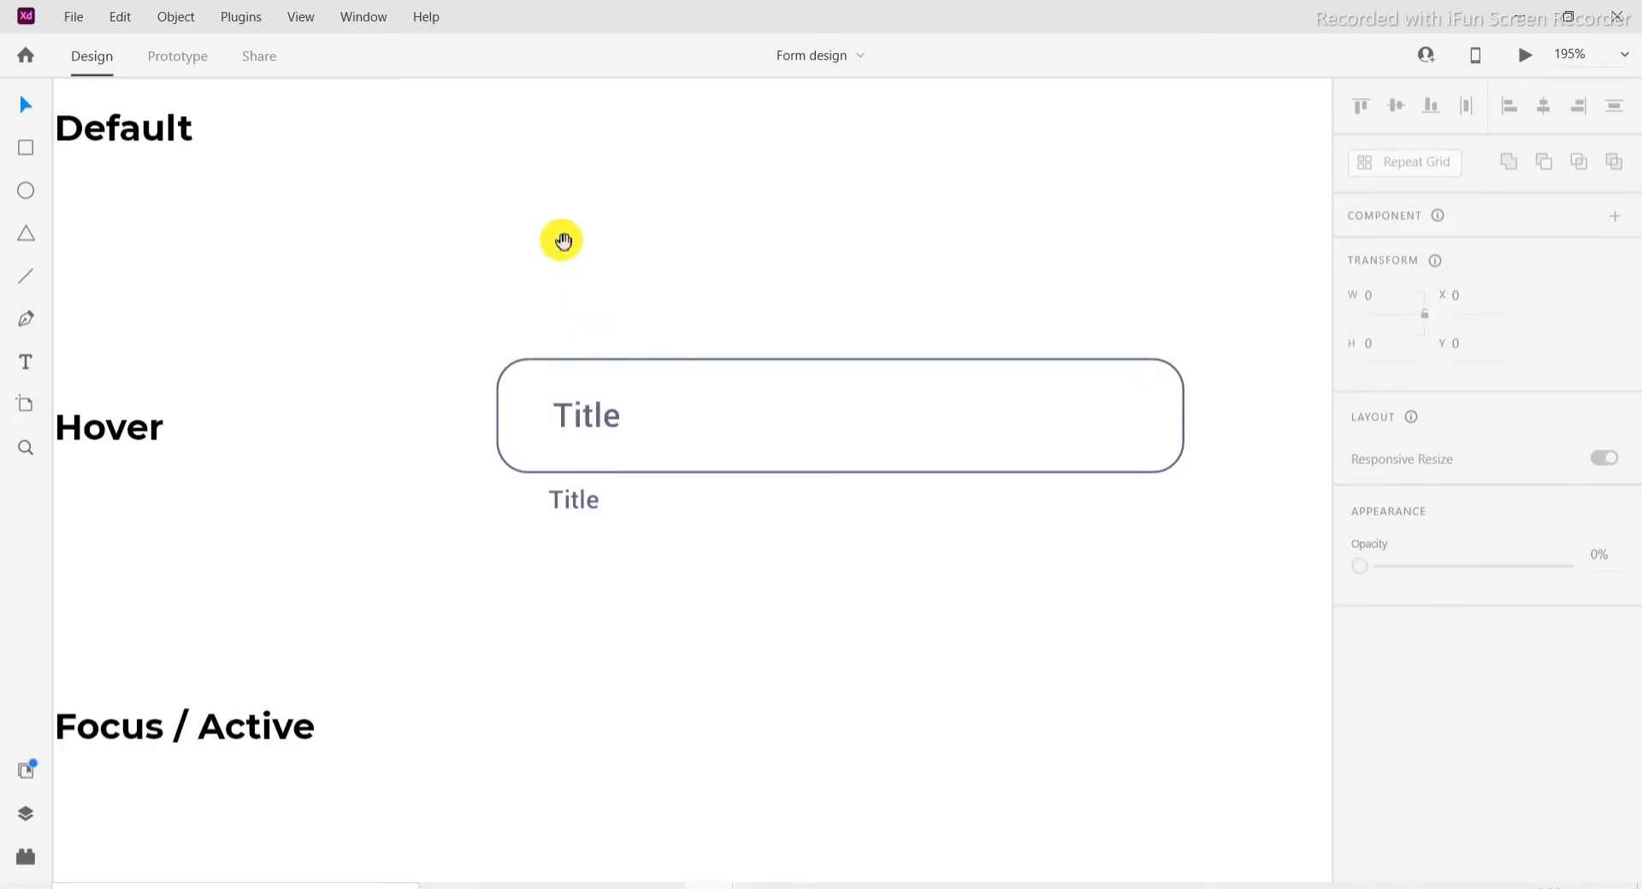
drag(563, 241, 781, 333)
Step: Compare the component's Hover State with its Default State and preview the field's hover effect from the Default State
click(617, 451)
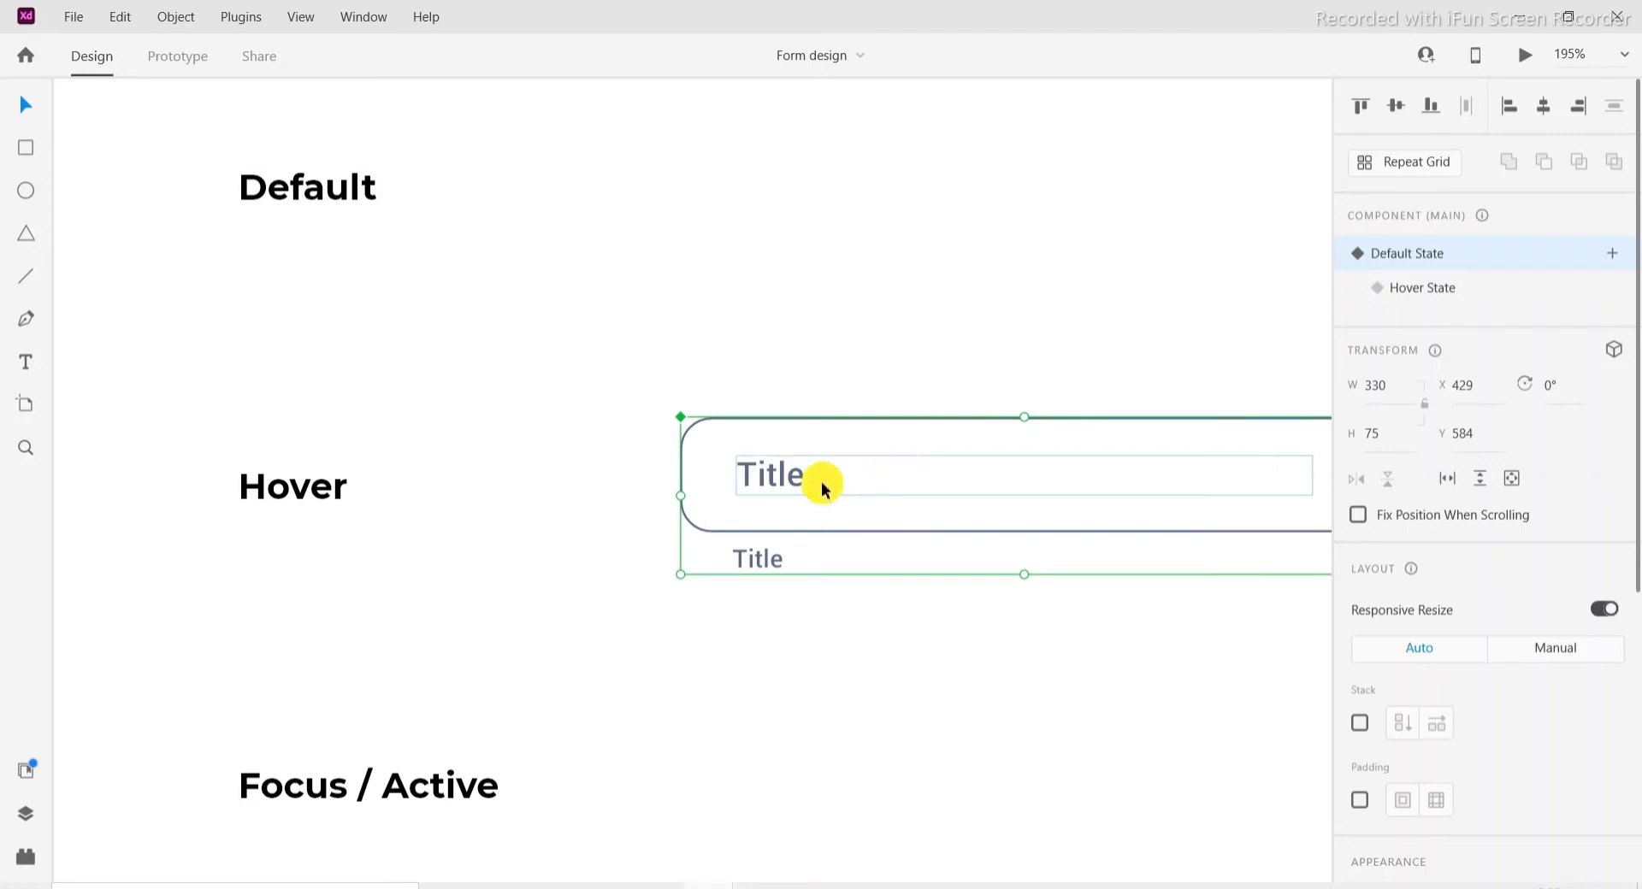
scroll(649, 388, down, 3)
scroll(649, 388, right, 5)
click(1423, 284)
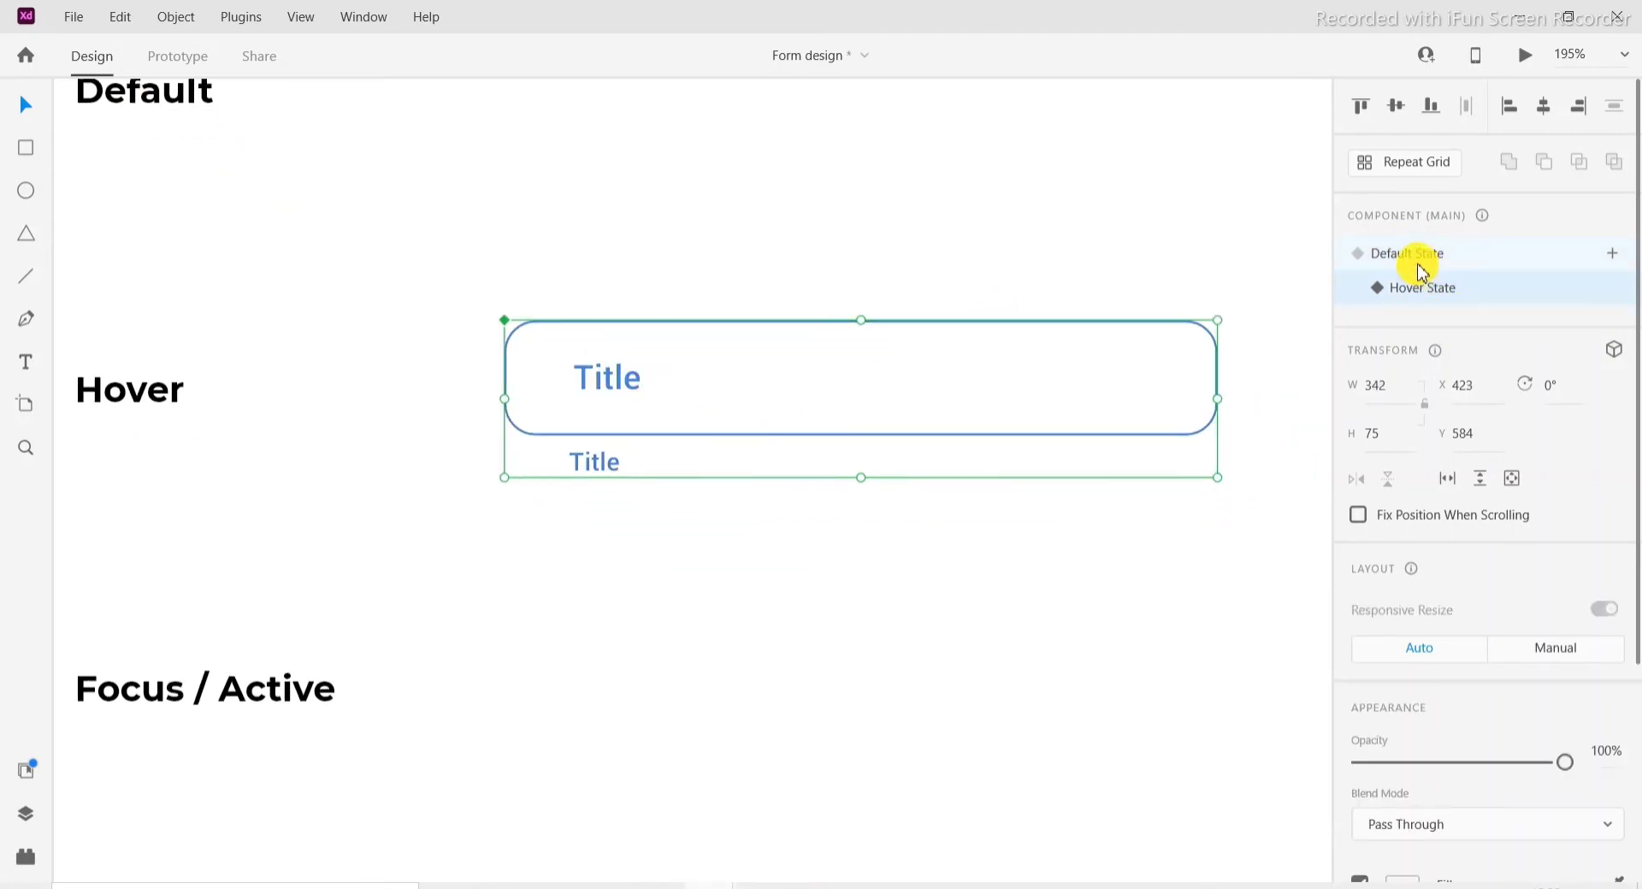
click(1419, 255)
click(1407, 291)
click(1393, 253)
click(1405, 291)
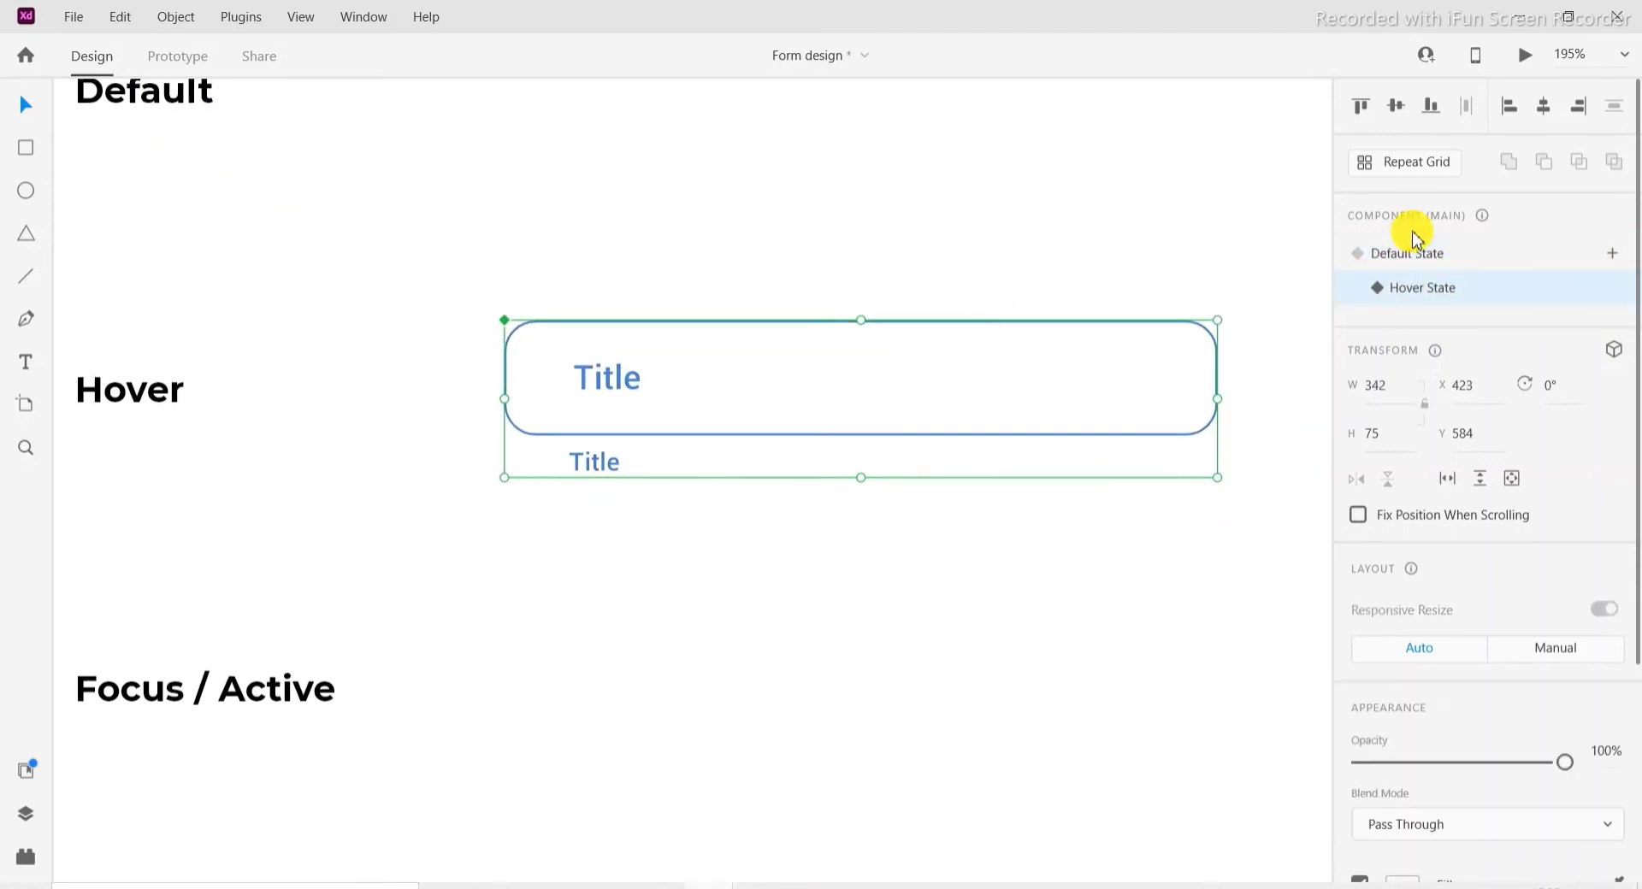
click(1408, 255)
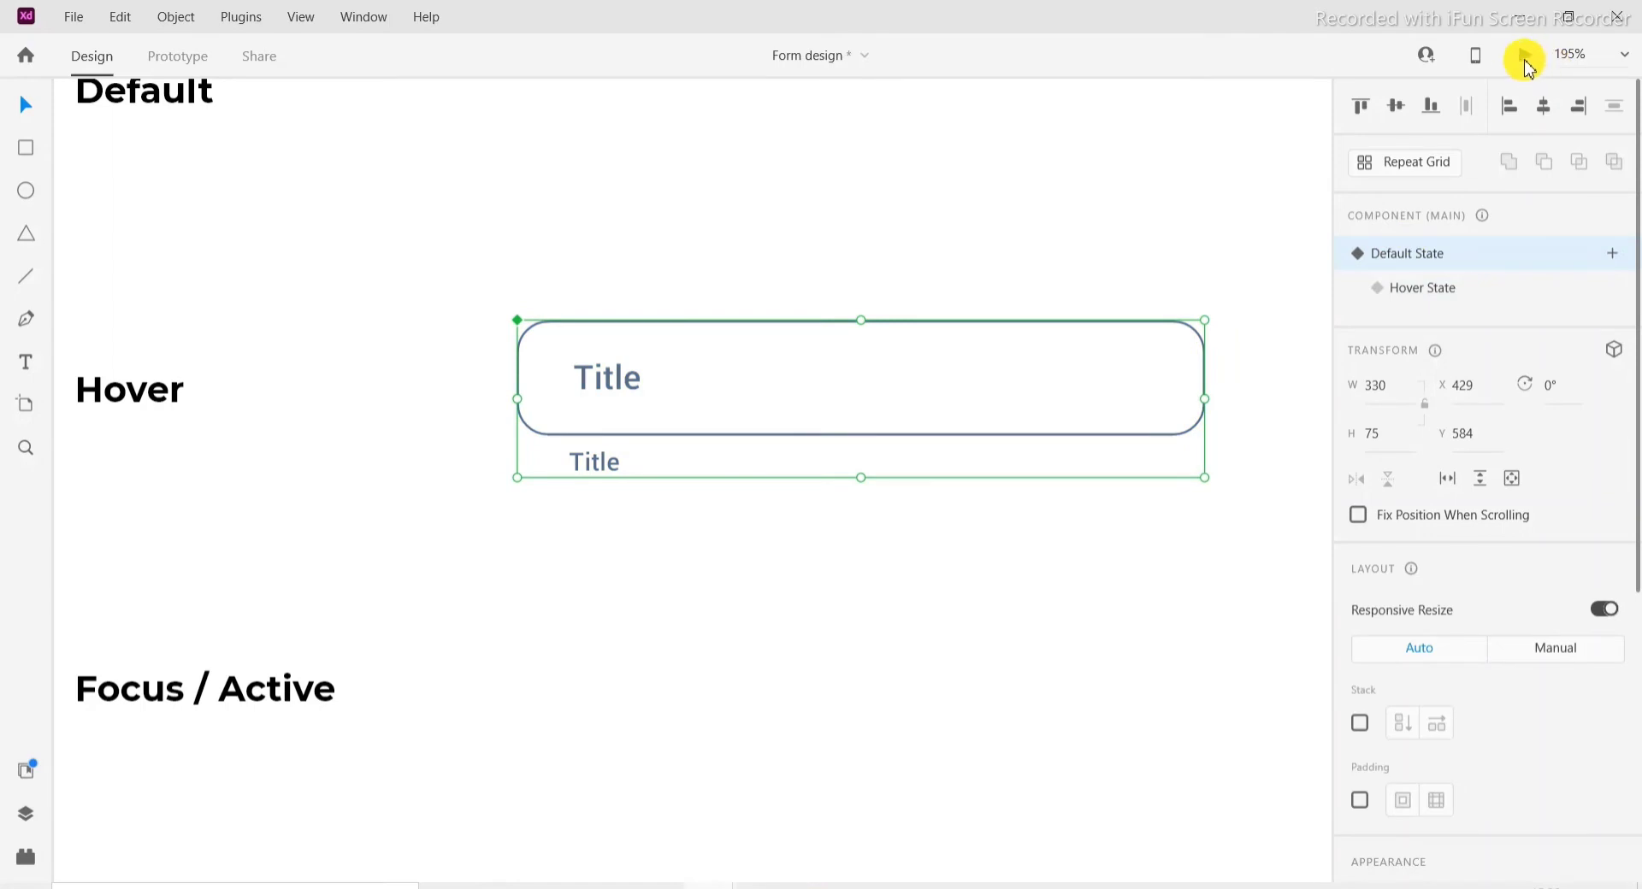
click(1526, 58)
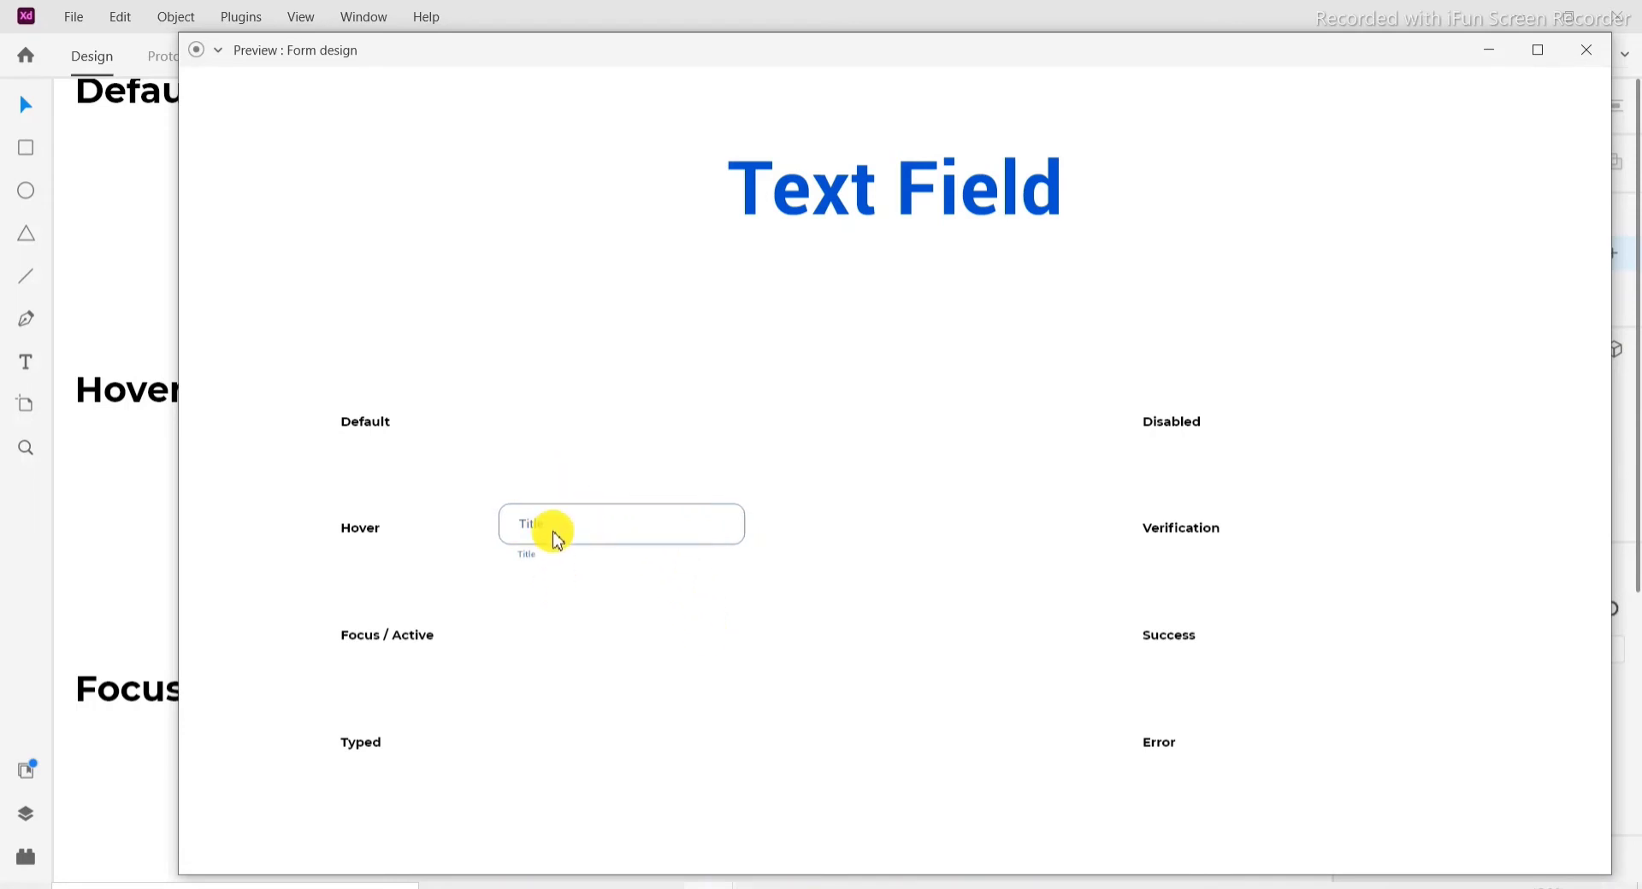
click(1586, 50)
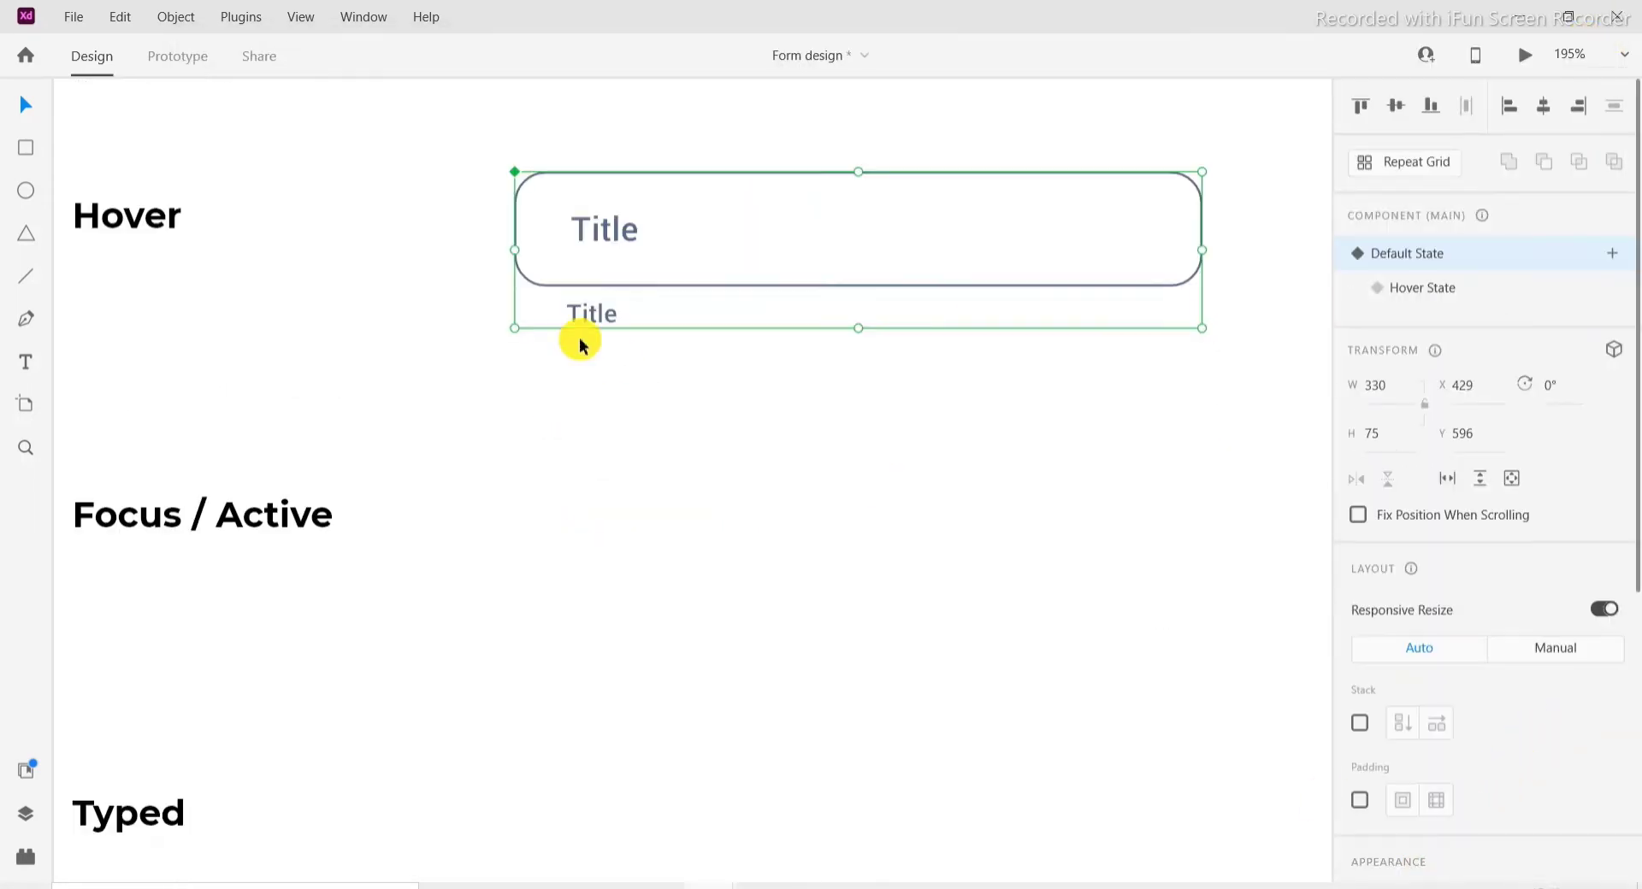
Step: Move the text field component in its Default State down to the Focus / Active row, at Y 728
click(1410, 287)
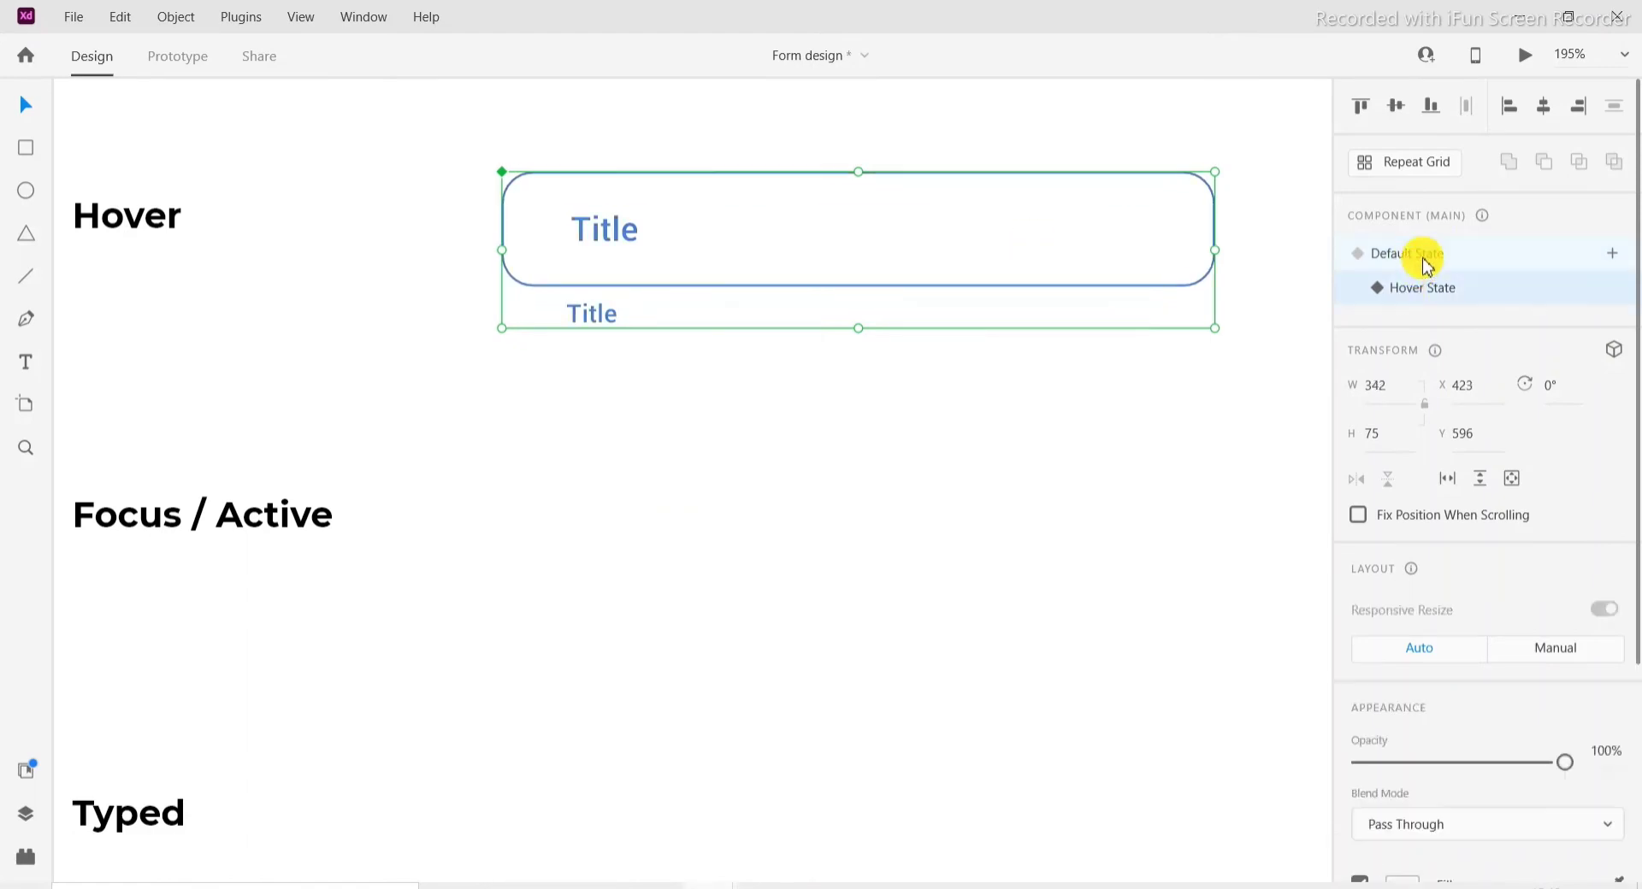
click(1424, 256)
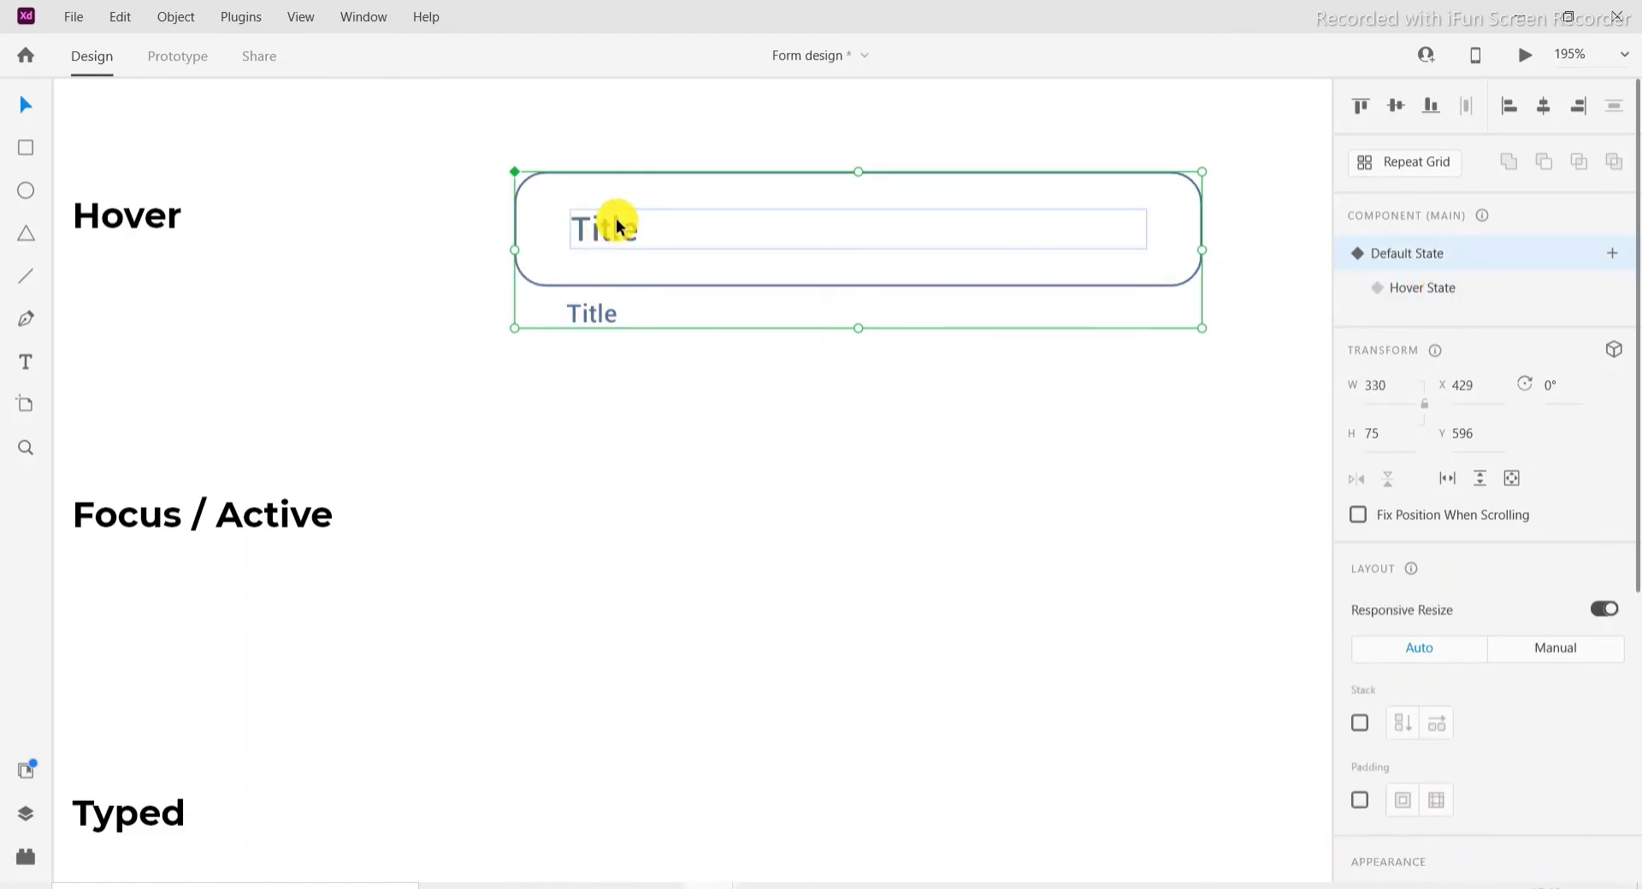
drag(615, 226, 623, 377)
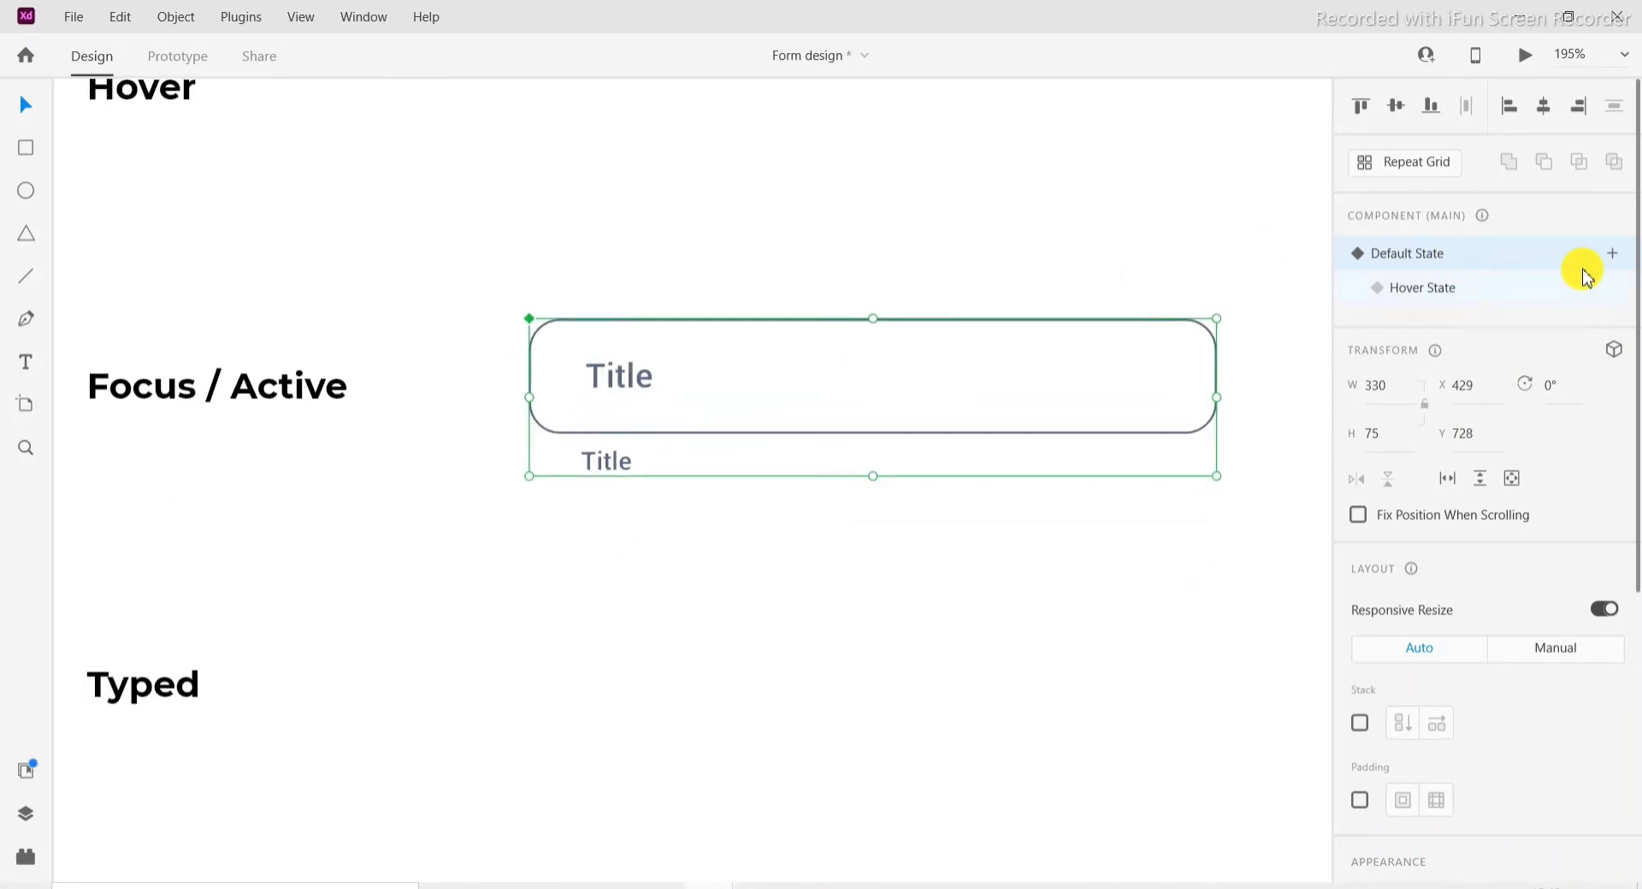
Step: Add a new state named Focus to the text field component and save the document
click(1612, 257)
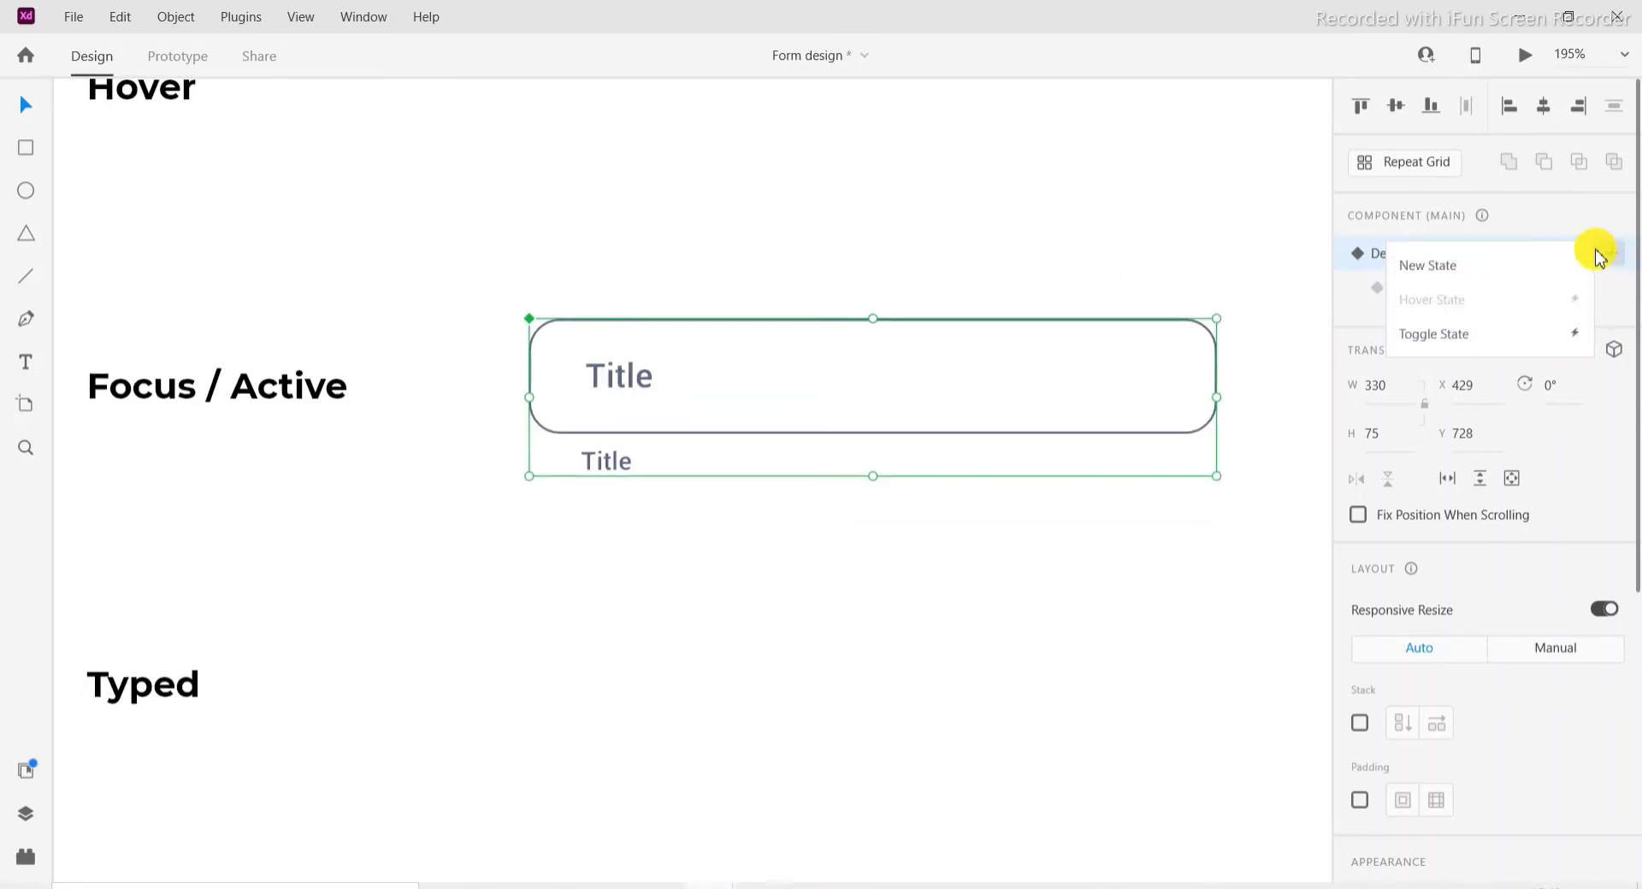
click(1412, 270)
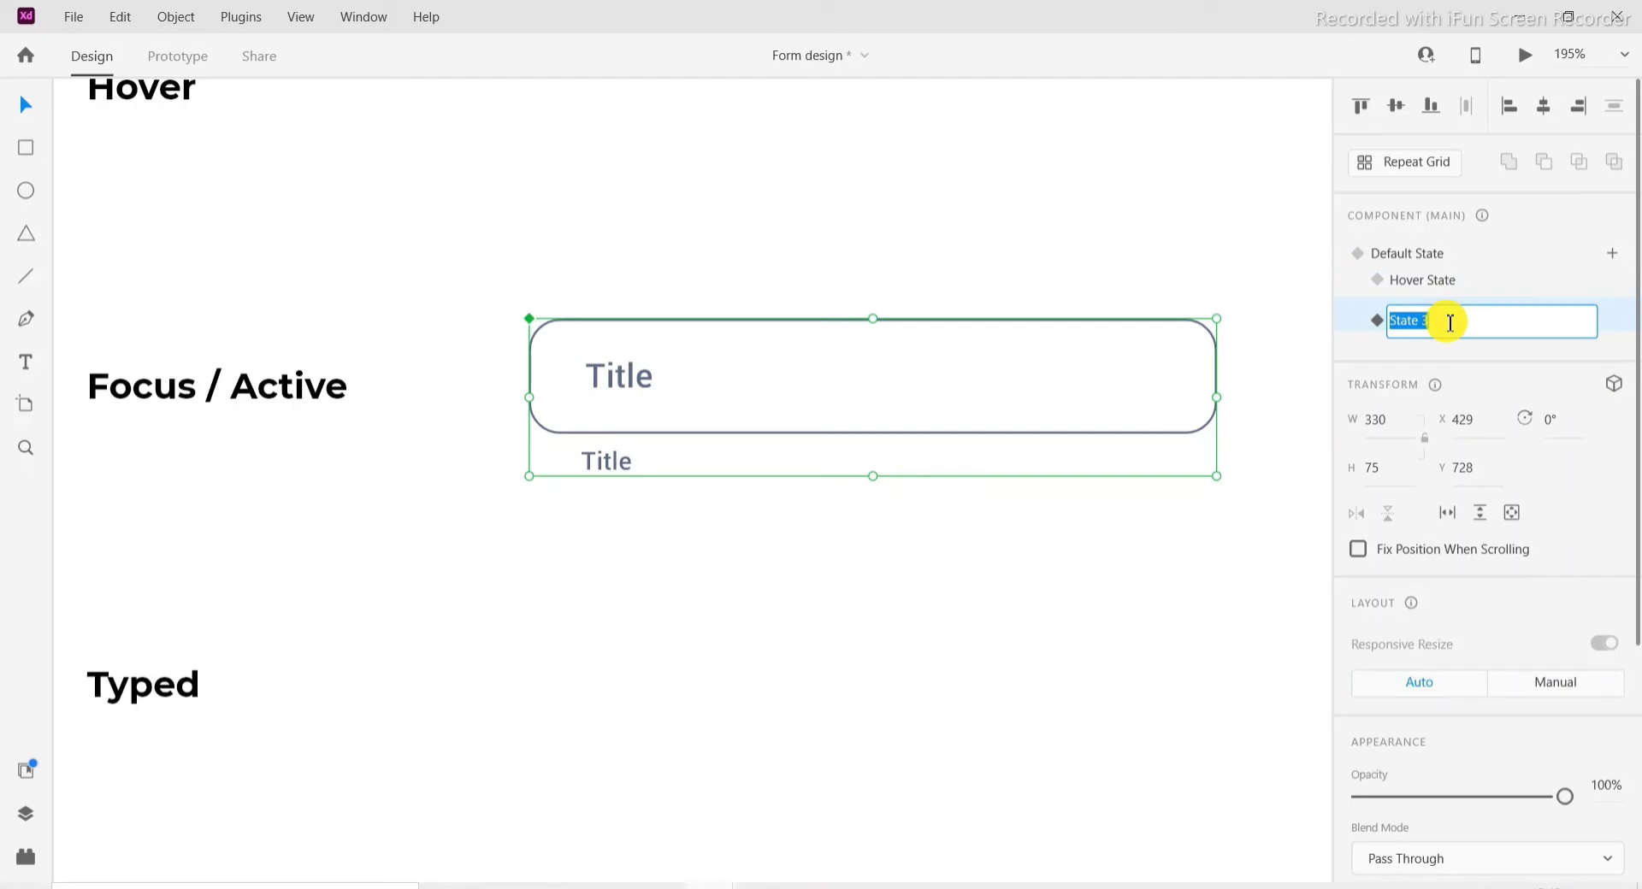
key(Return)
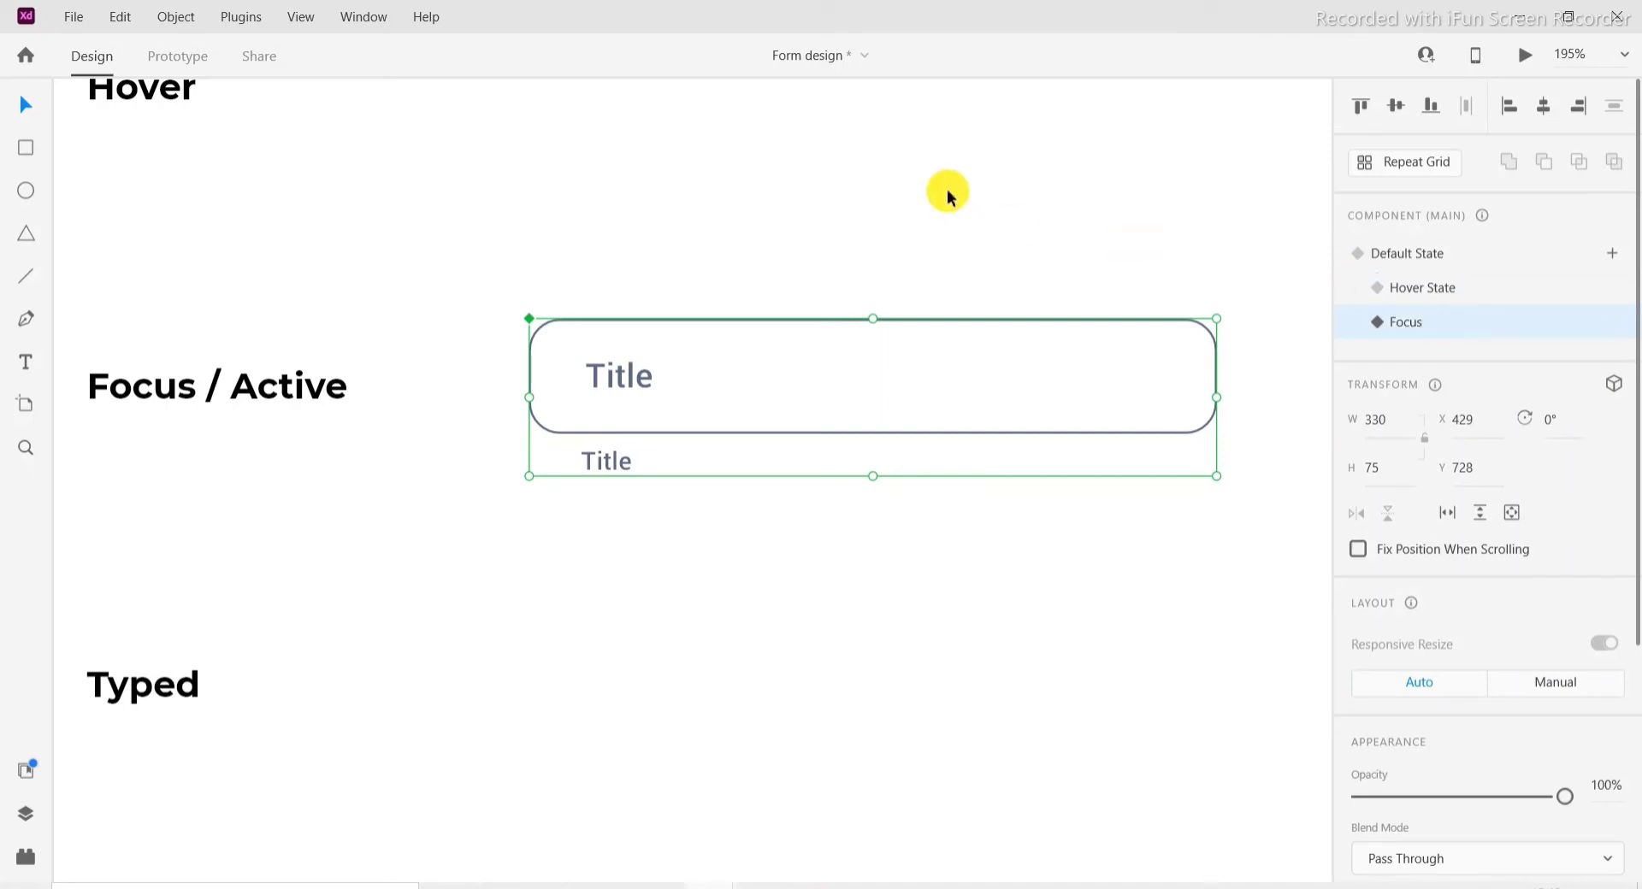
click(828, 234)
drag(889, 228, 868, 231)
scroll(868, 229, right, 1)
key(ctrl+s)
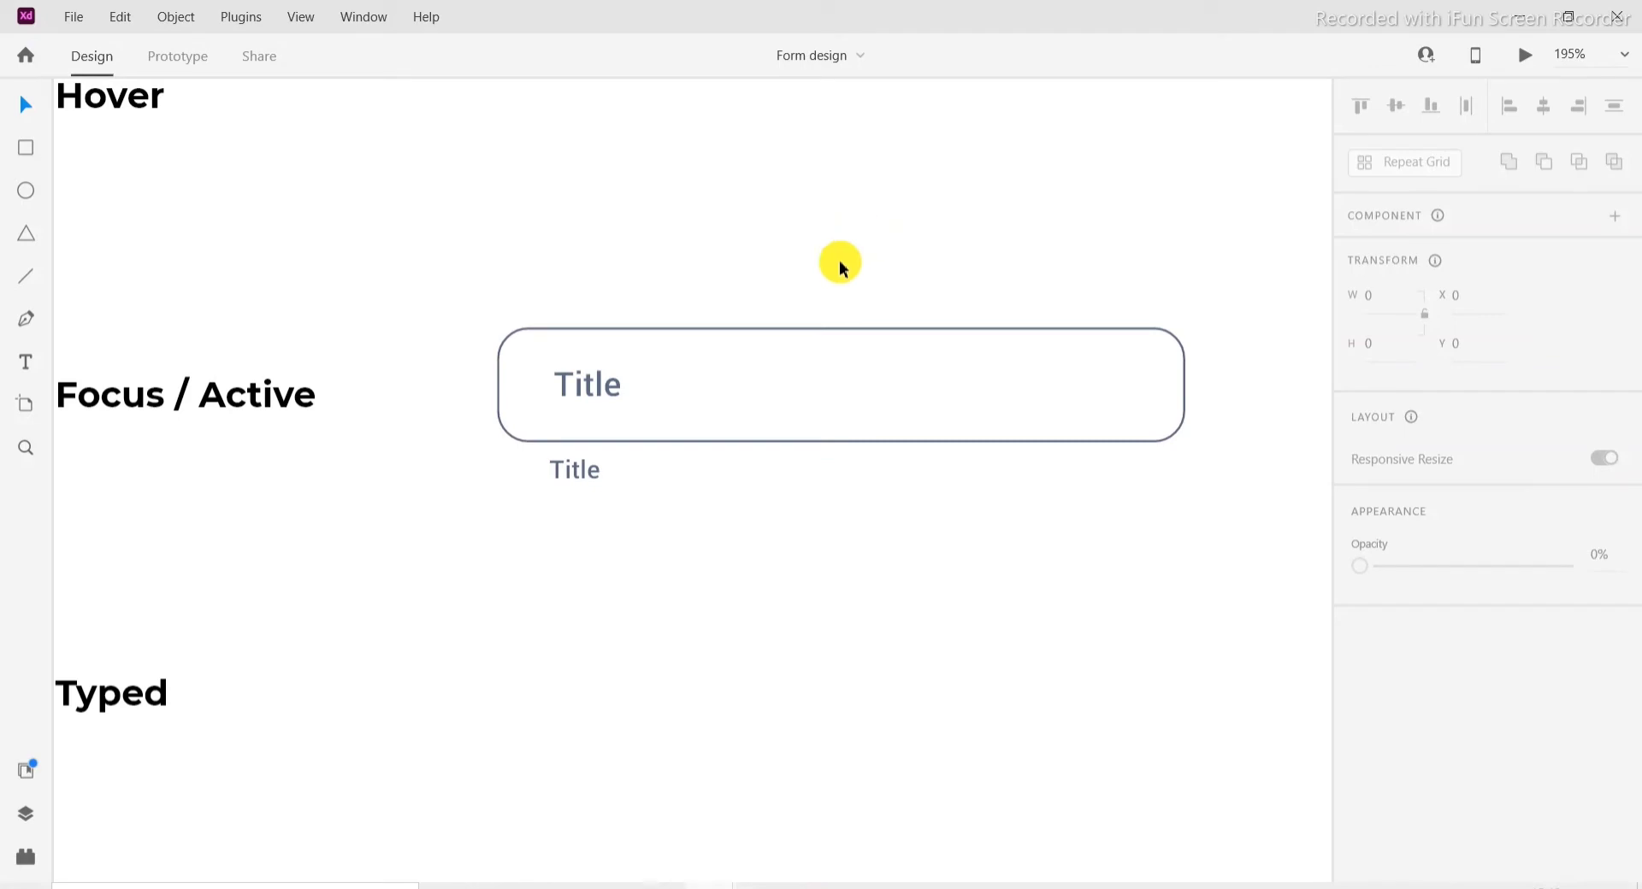
Step: Set the border colour of the text field's rounded rectangle in the Focus state to blue #0052CC
drag(807, 235, 825, 194)
drag(710, 188, 714, 201)
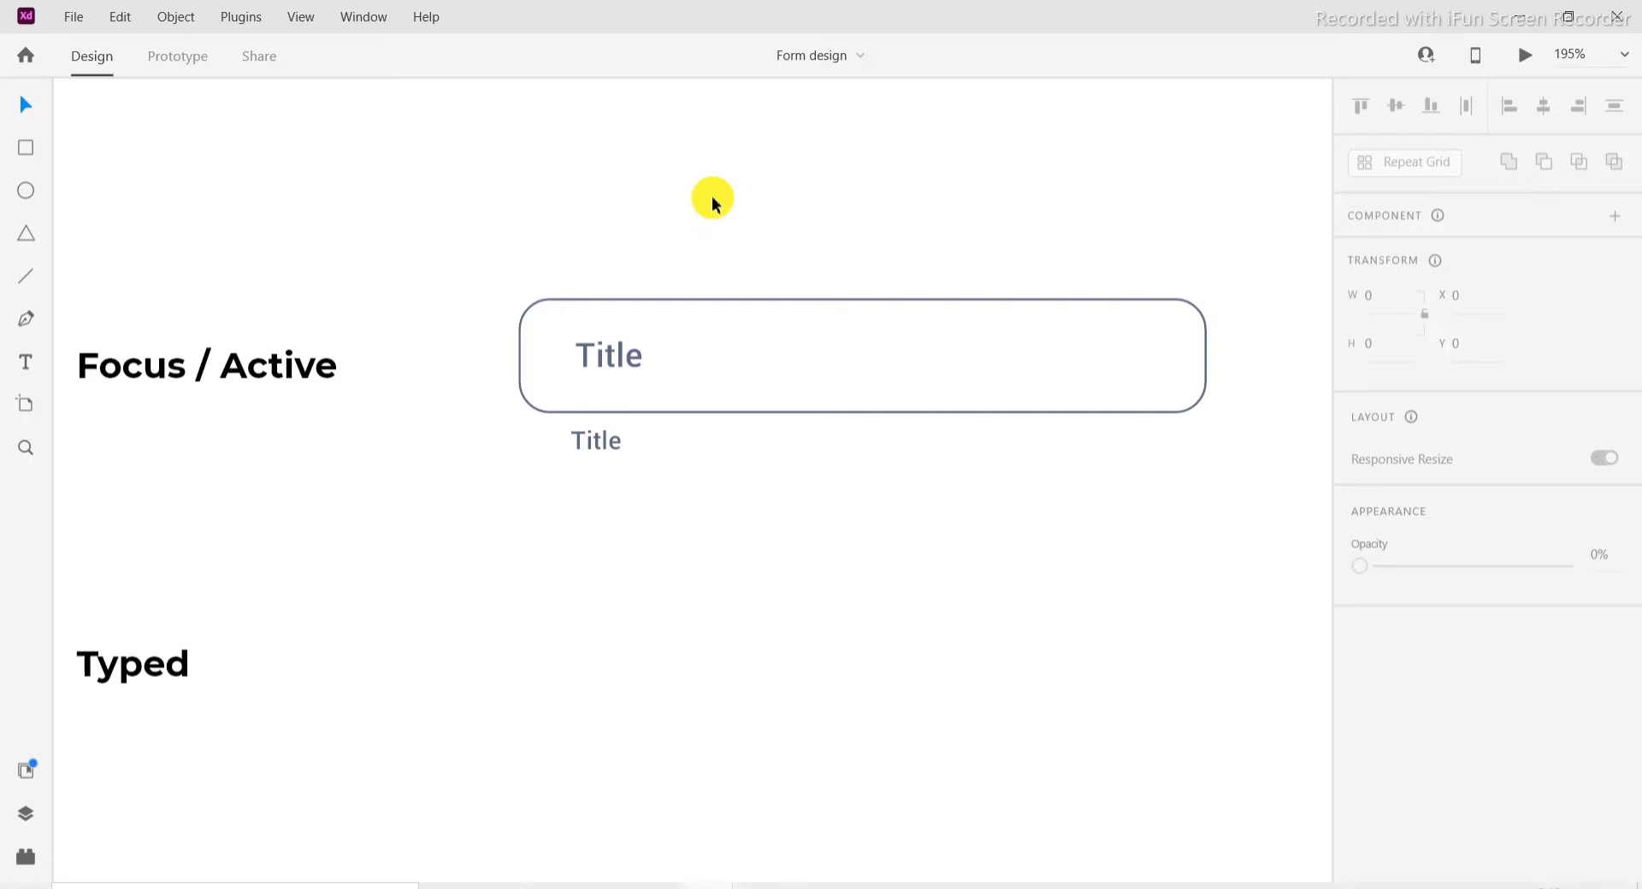
double_click(612, 355)
scroll(621, 355, up, 4)
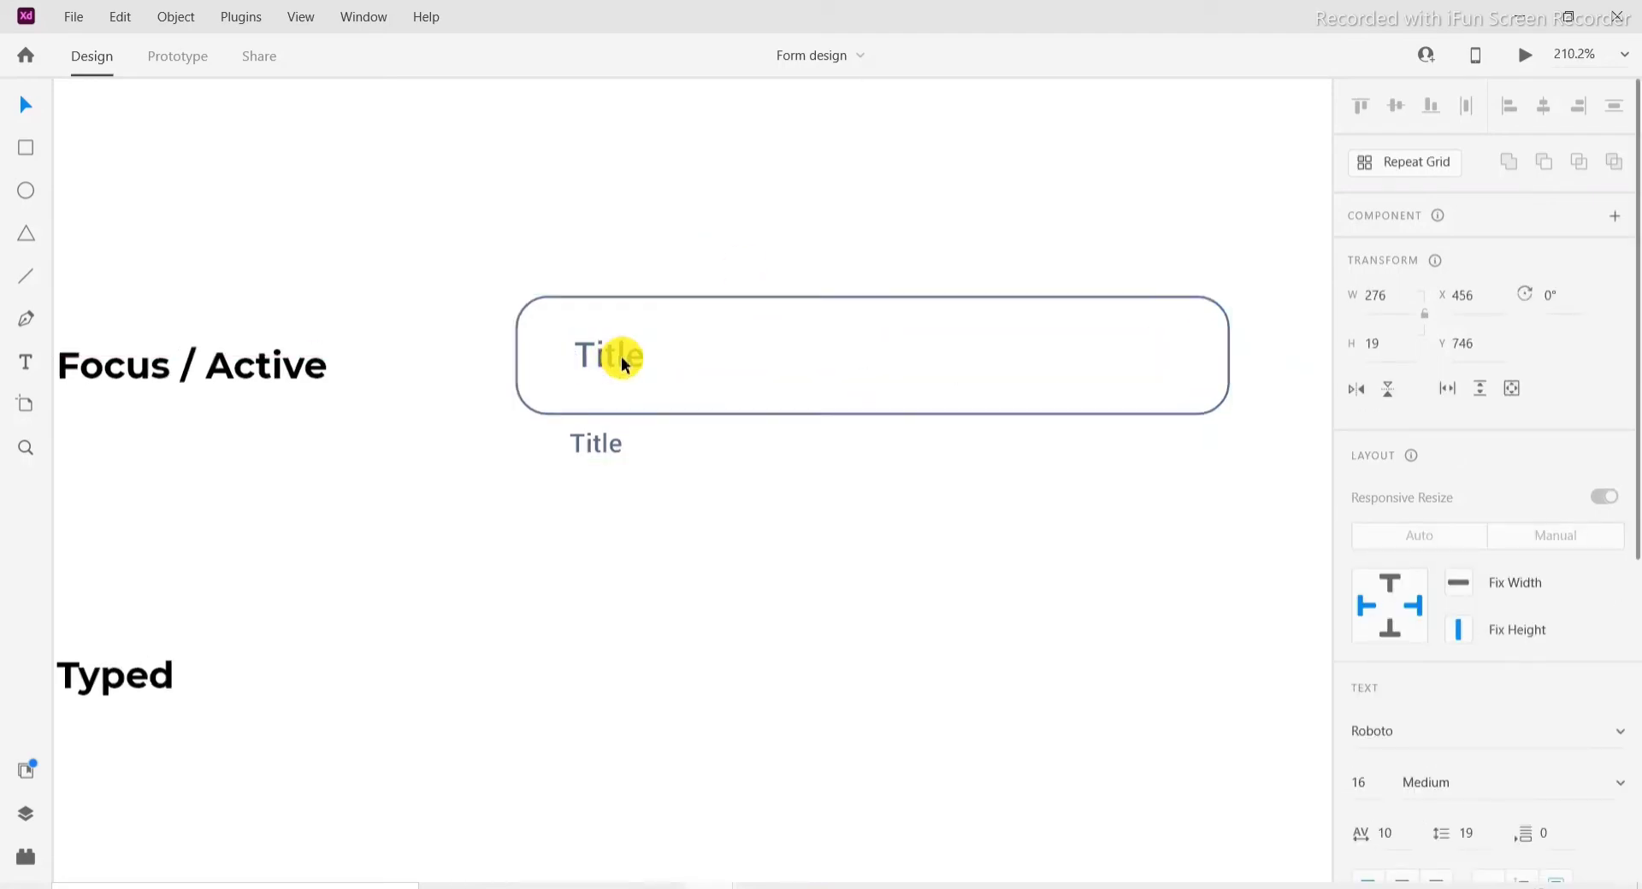
drag(681, 214, 597, 200)
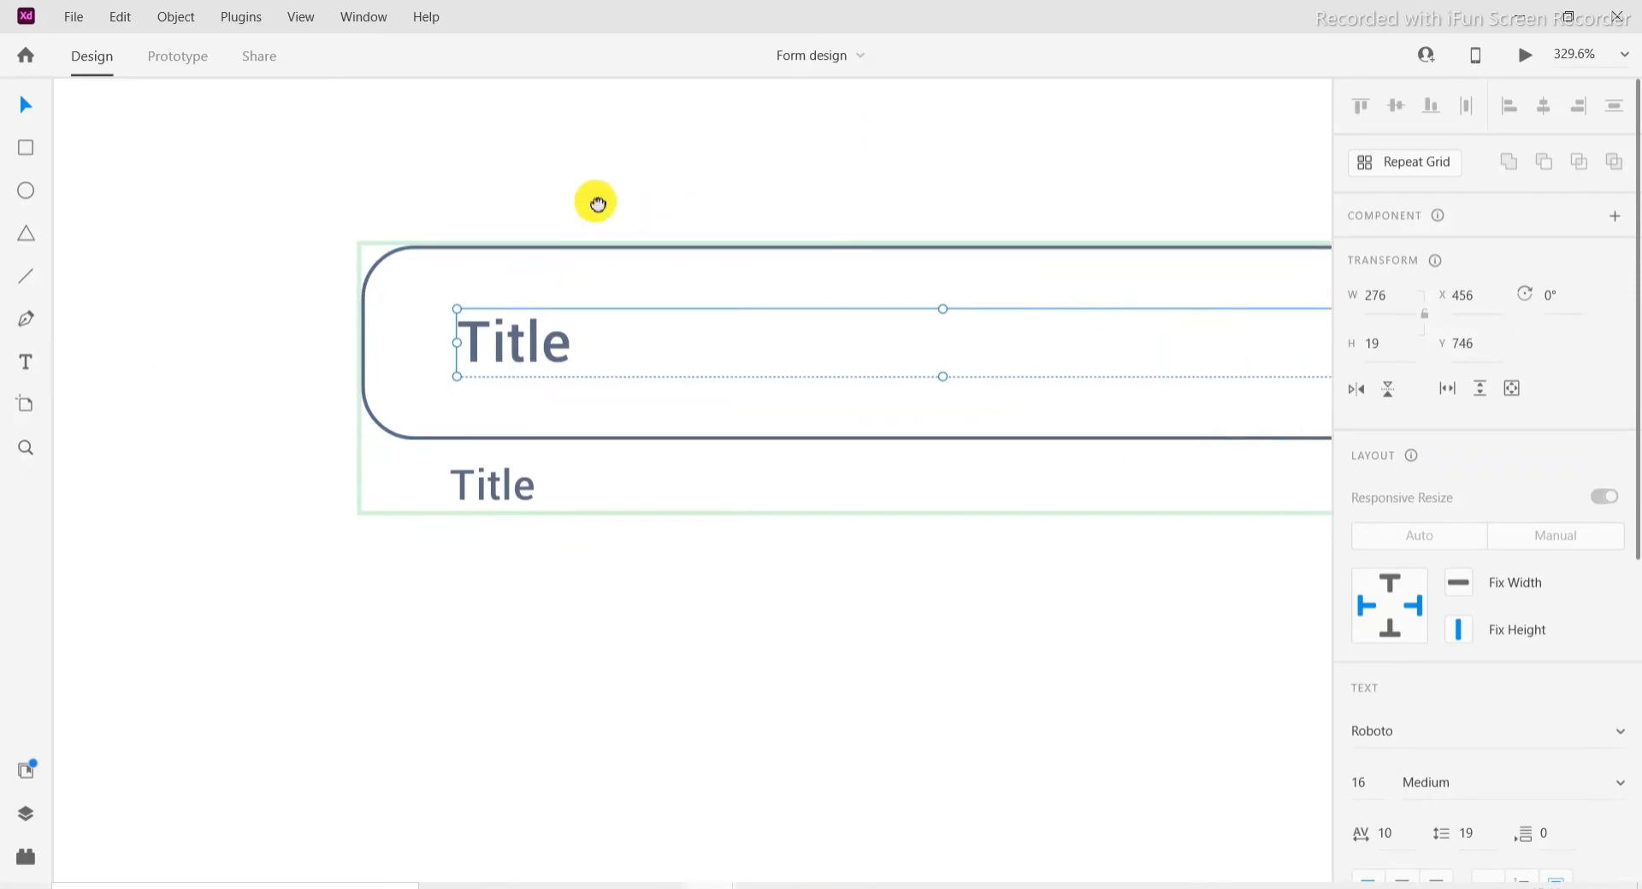
click(477, 248)
scroll(1439, 624, down, 5)
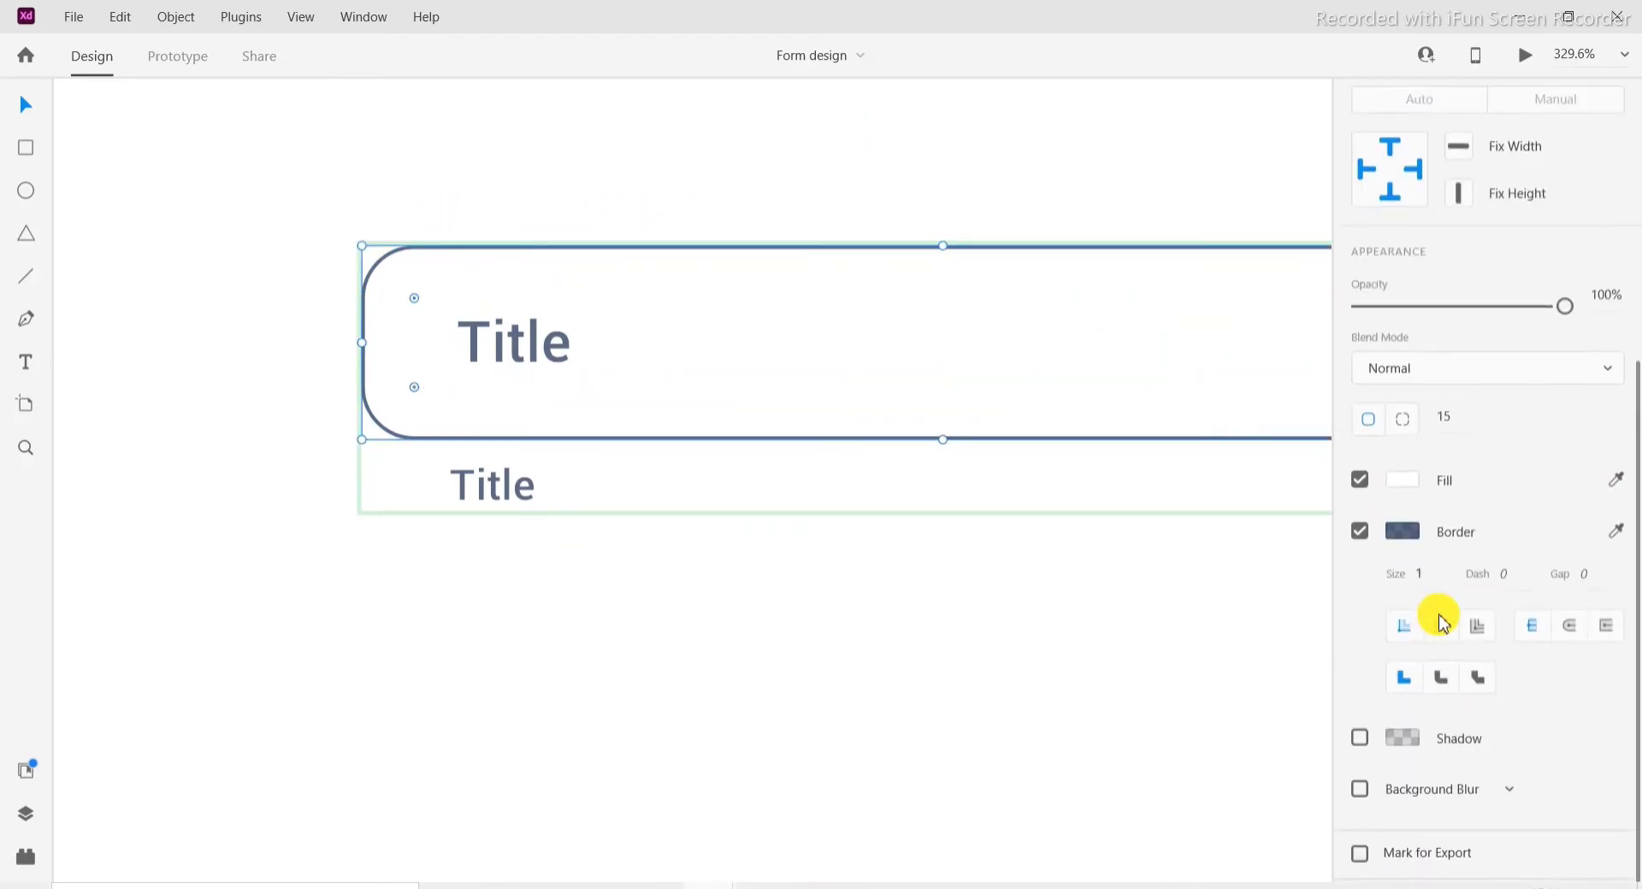
click(1398, 531)
click(1318, 658)
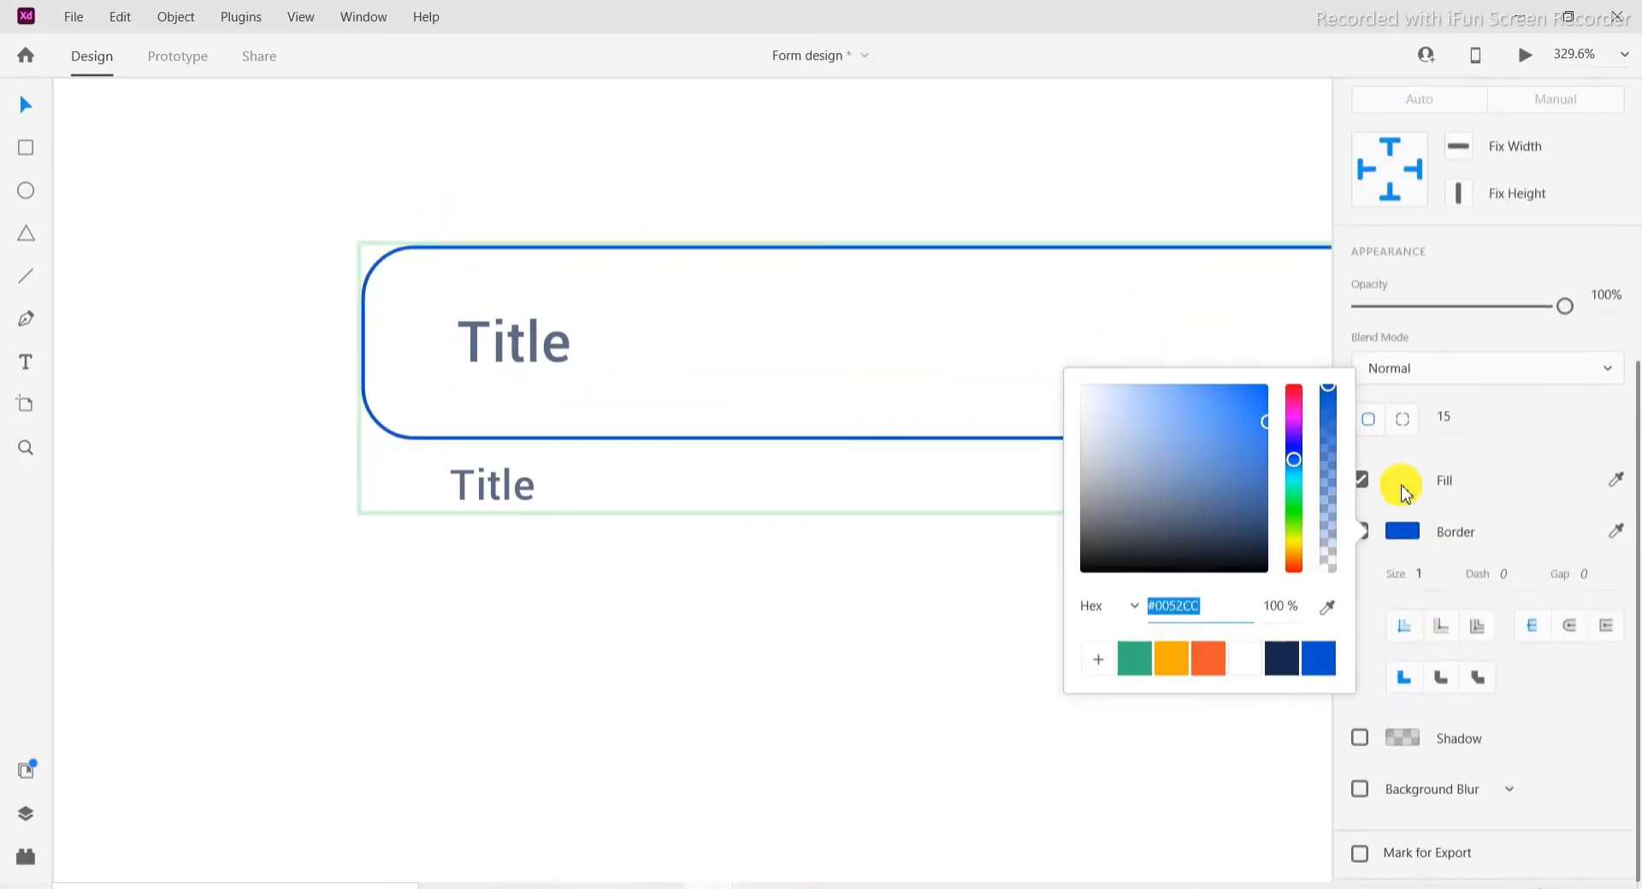
click(552, 122)
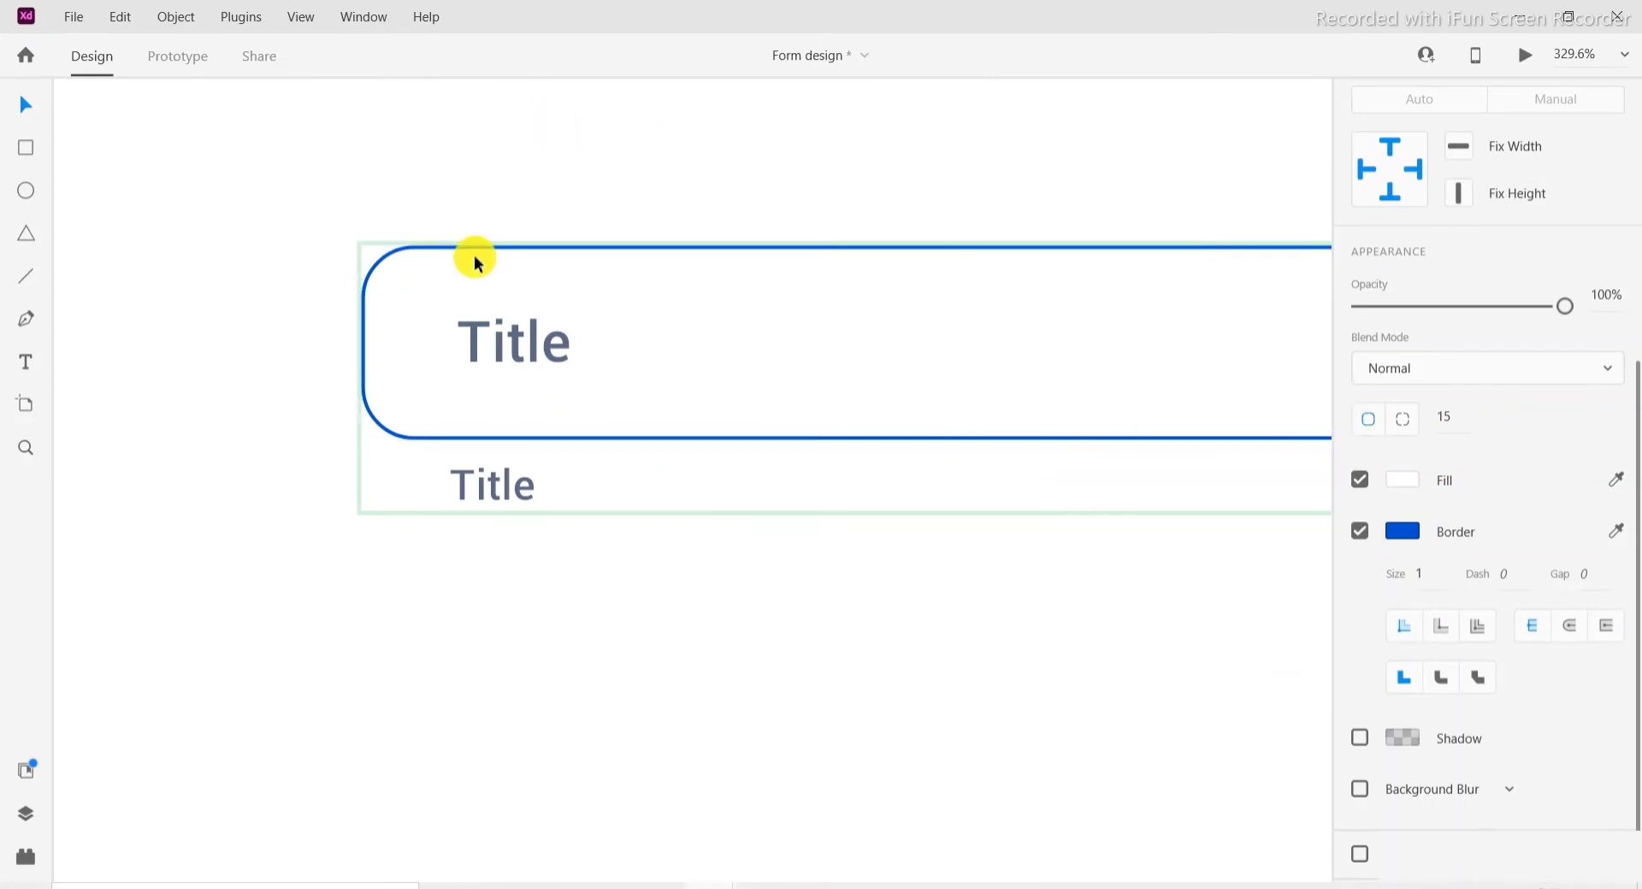
click(575, 344)
scroll(1043, 342, right, 3)
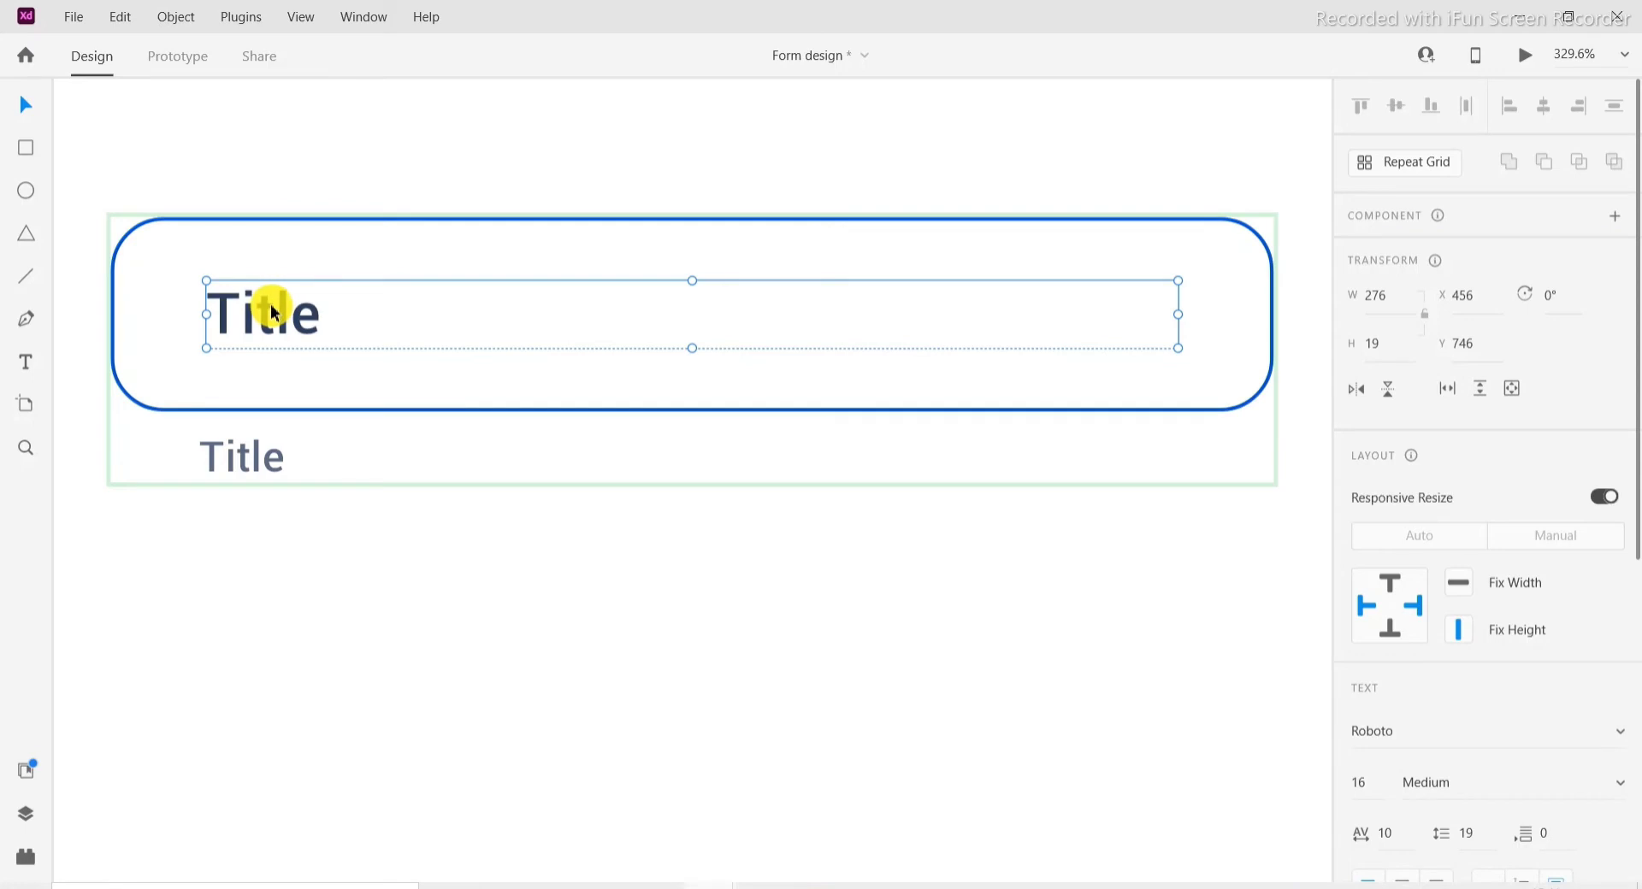
drag(1178, 315, 426, 322)
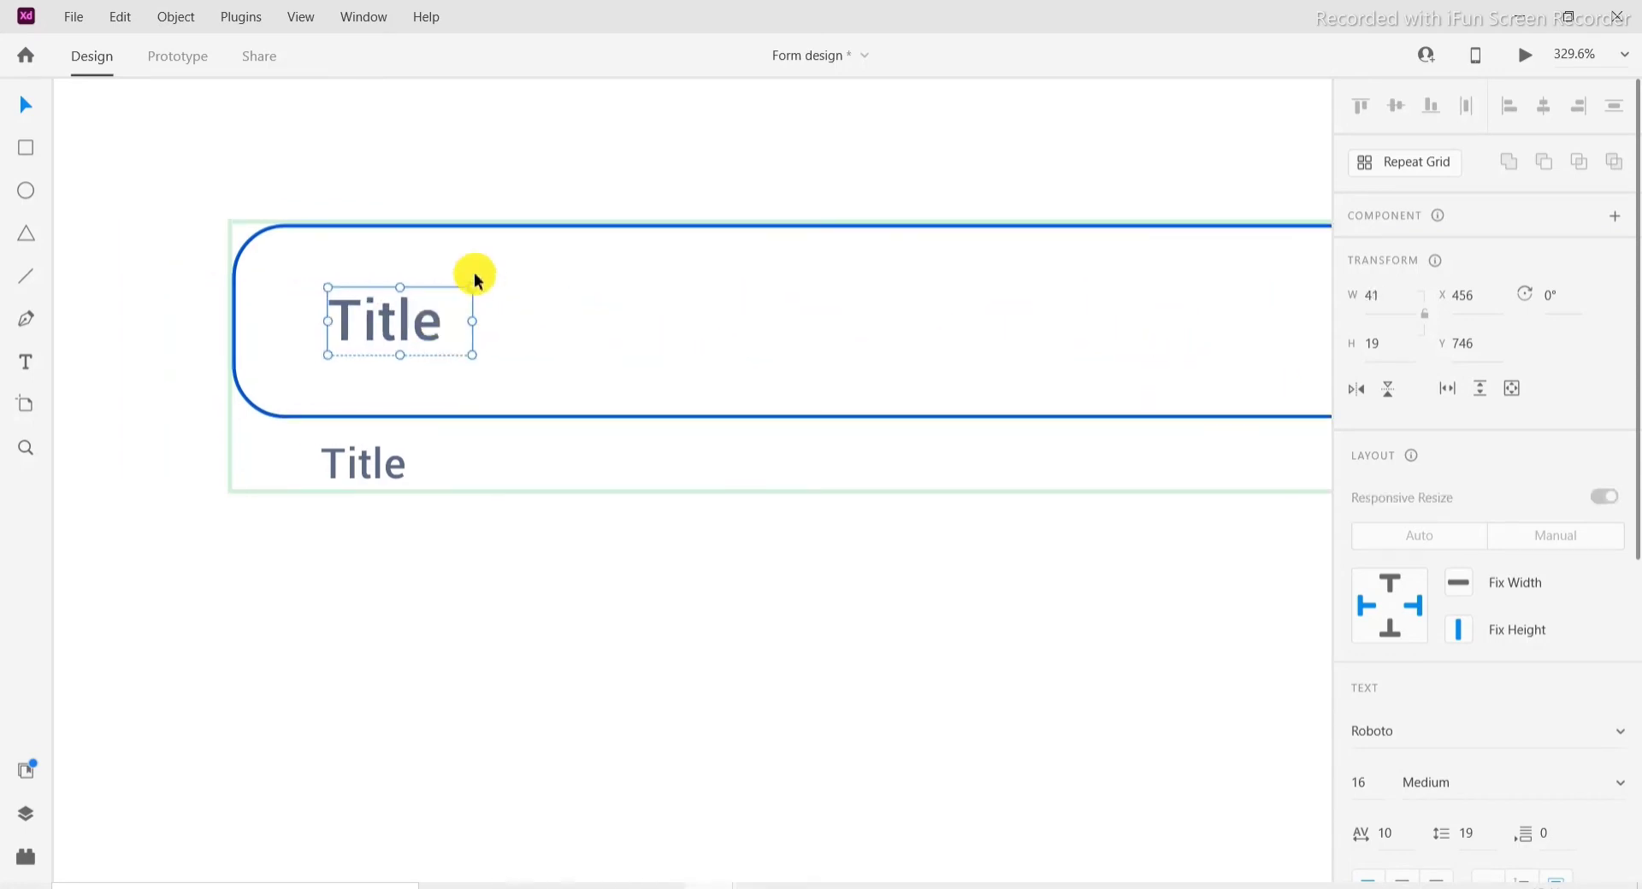
key(ctrl+z)
Step: Duplicate the Title text inside the field straight up onto the field's upper border, at Y 719
drag(577, 195, 520, 197)
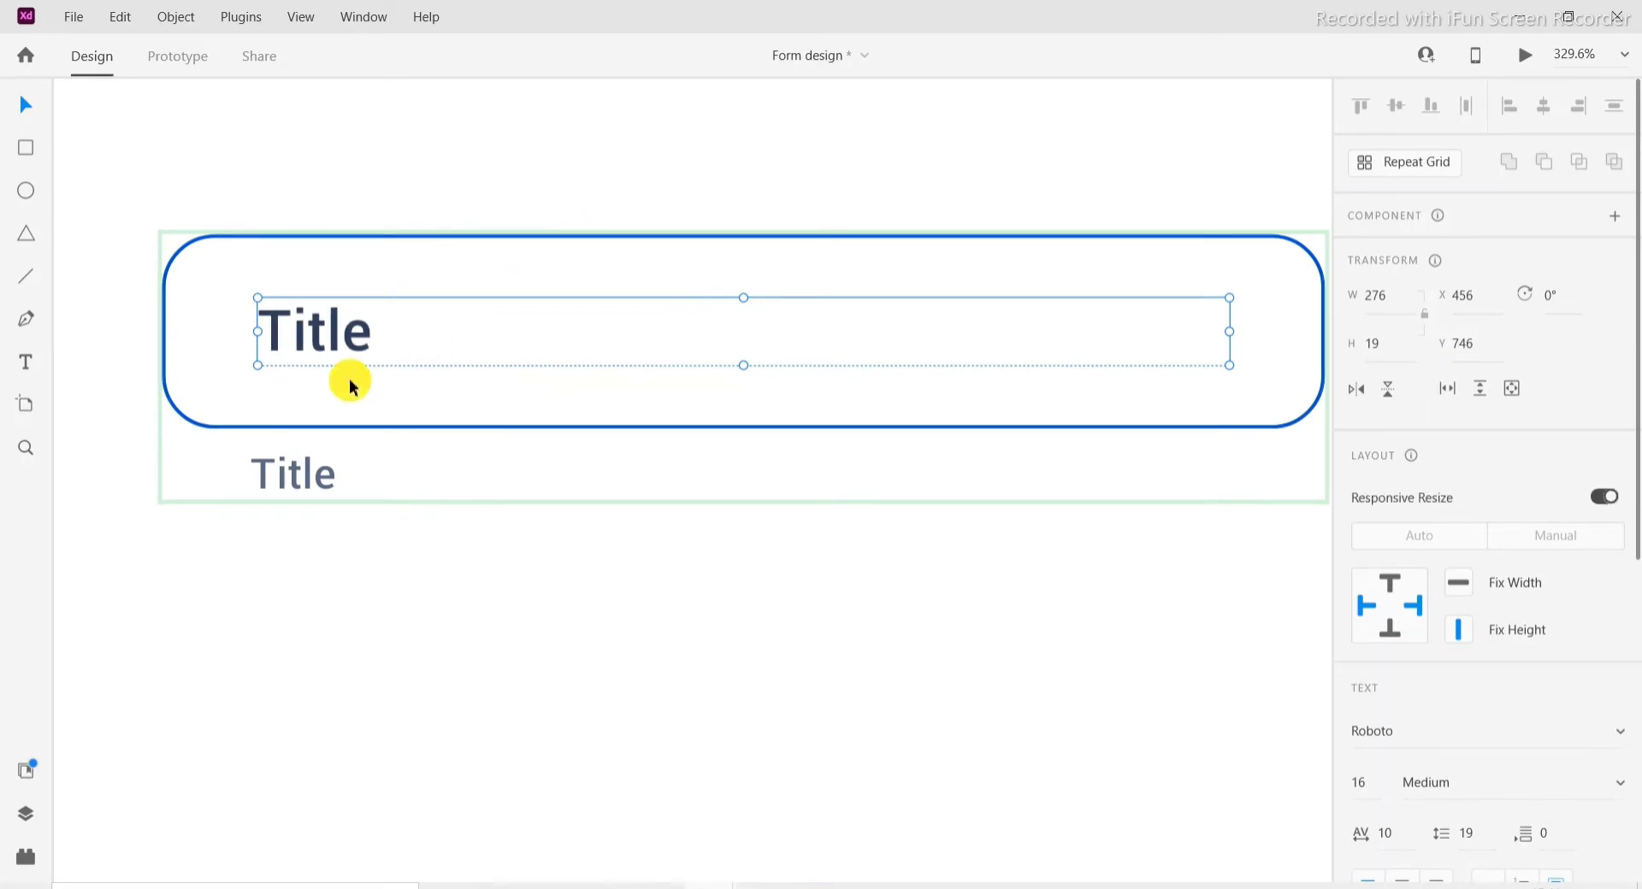
drag(336, 331, 329, 252)
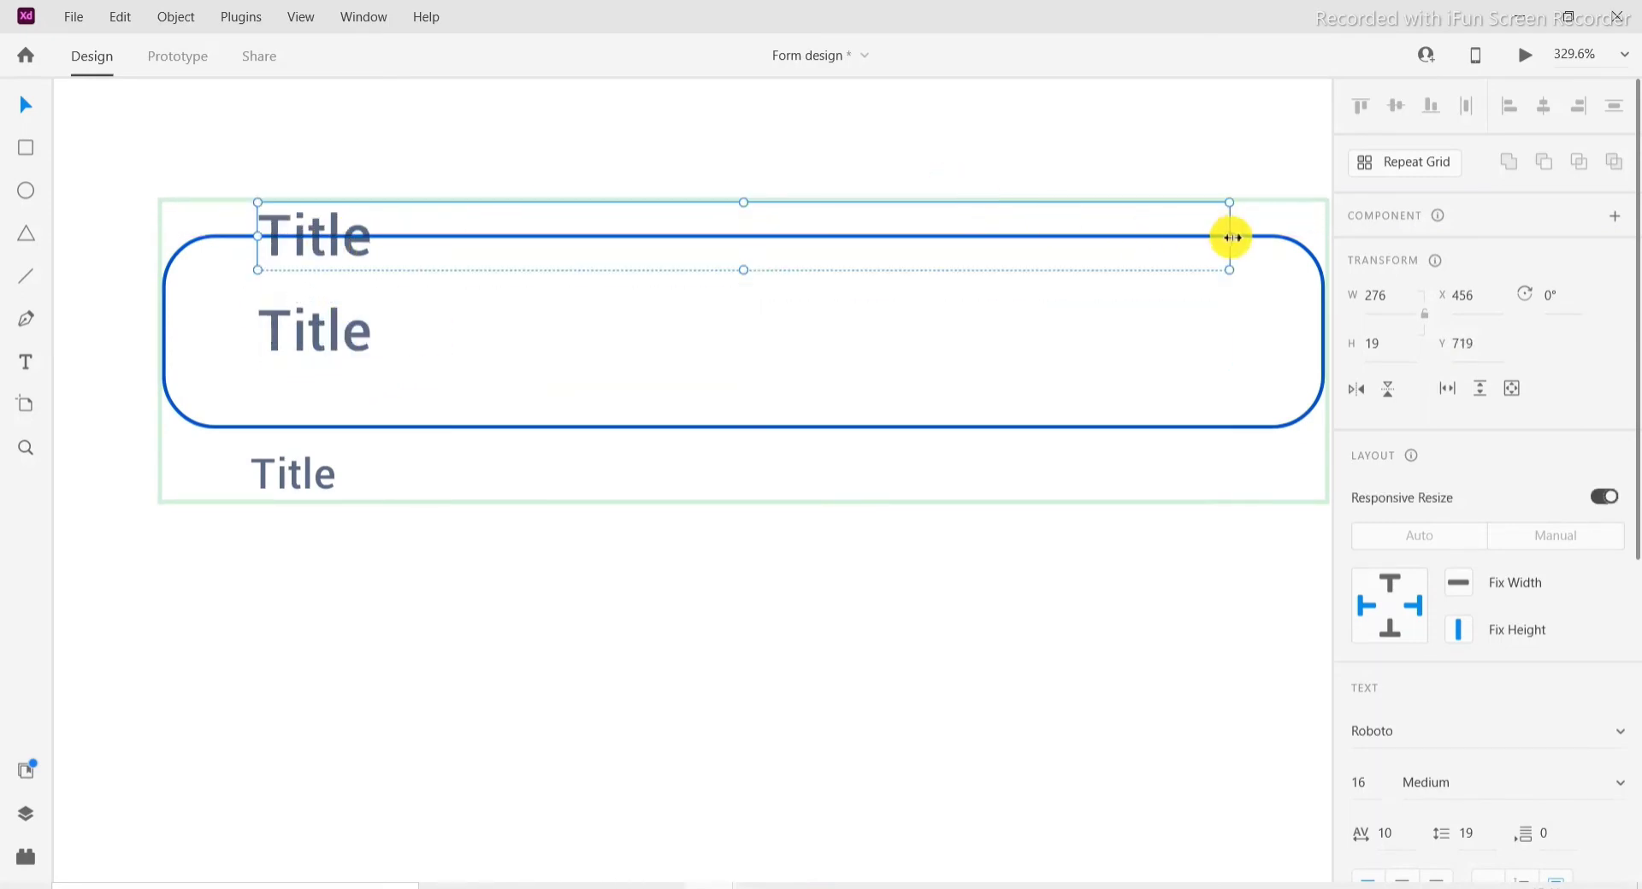
key(space)
drag(212, 159, 249, 177)
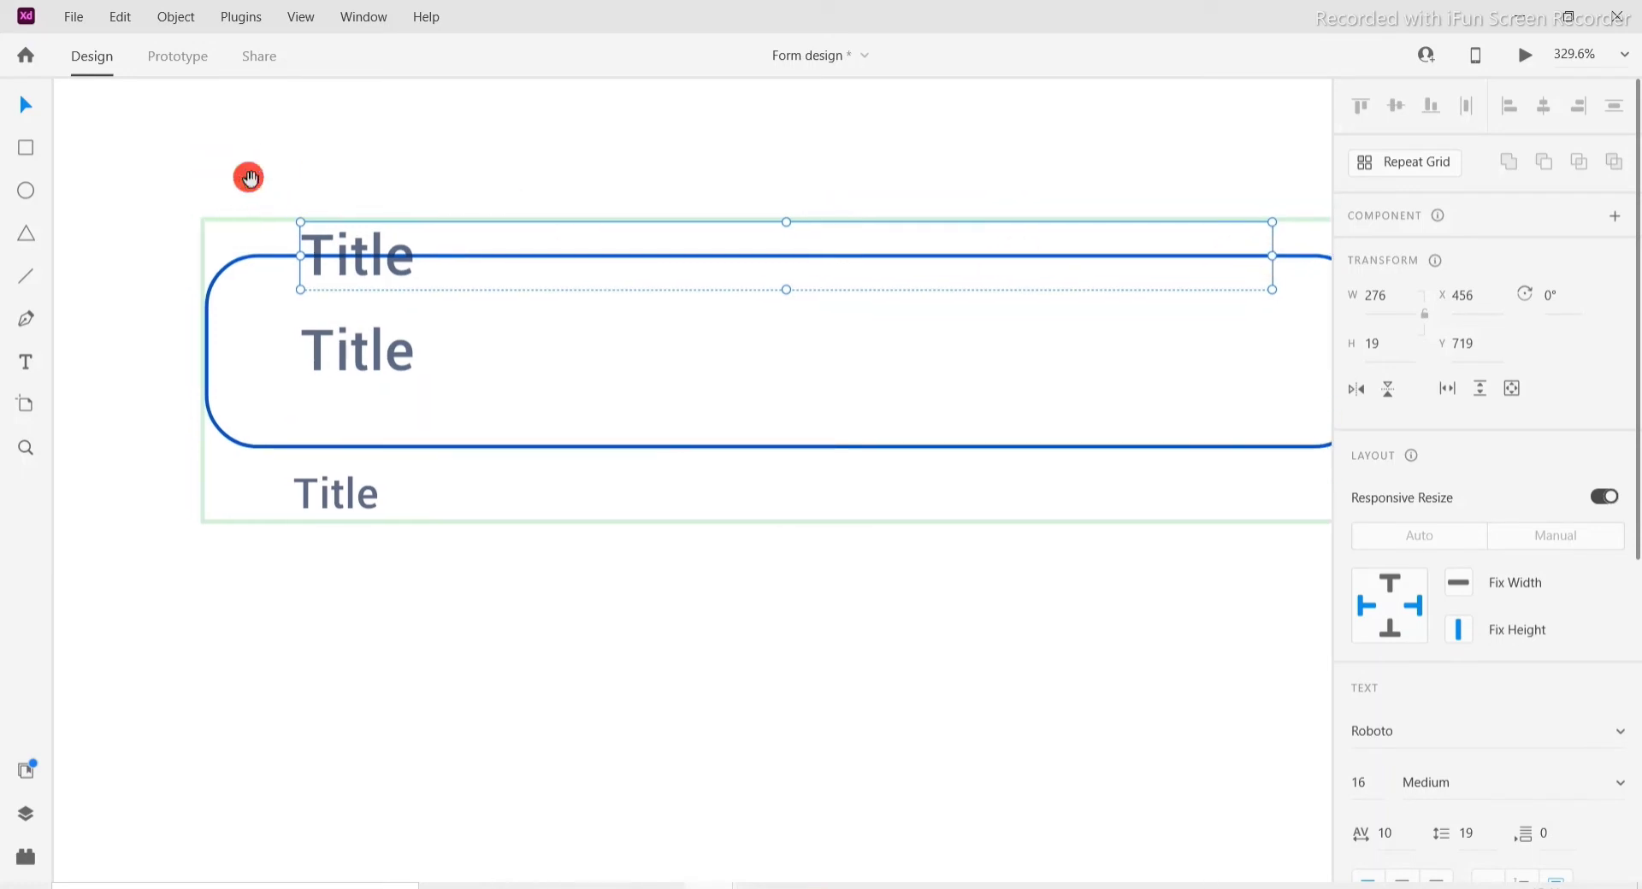
Step: Draw a thin white rectangle over the upper border, slightly wider than the Title copy, and remove the rectangle's border
click(25, 148)
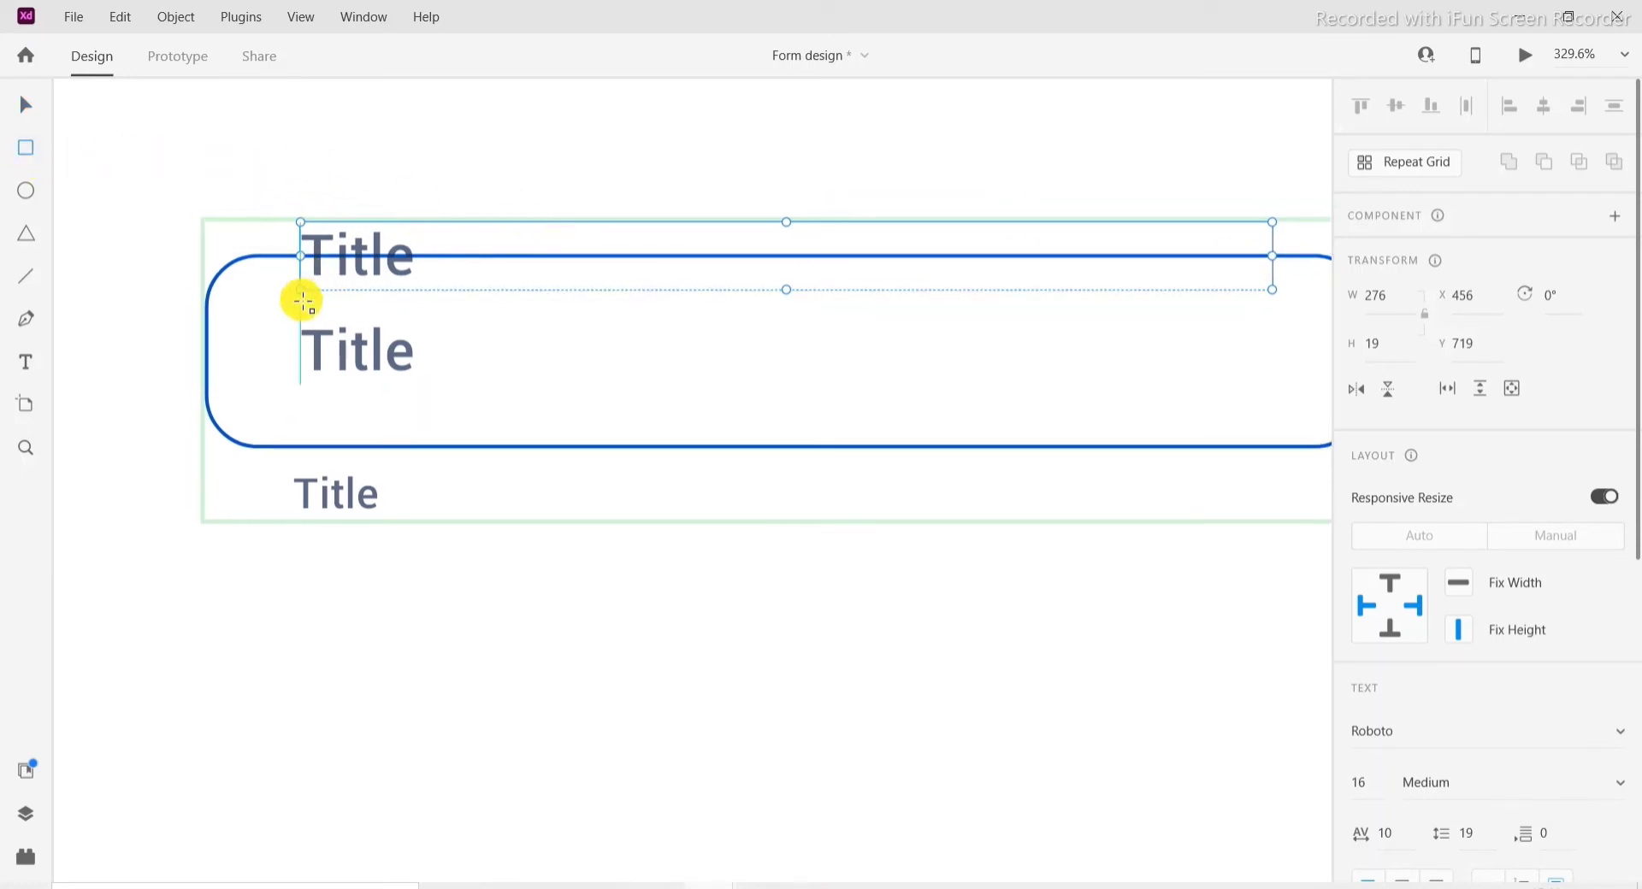
drag(280, 313, 408, 254)
scroll(1377, 708, down, 2)
scroll(1377, 708, down, 3)
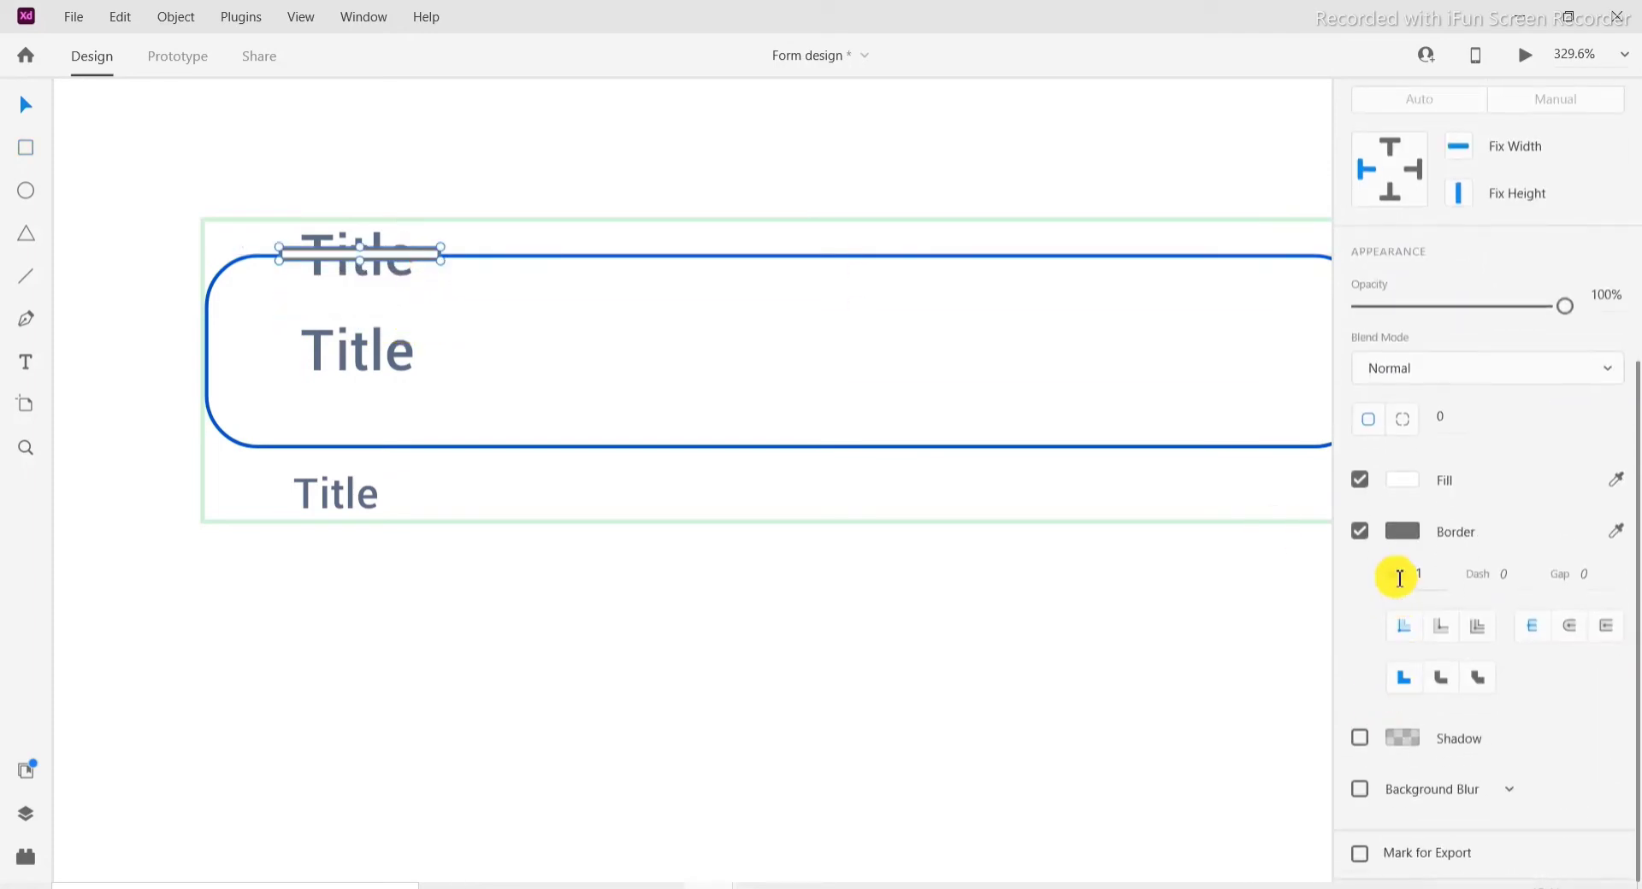
click(1359, 533)
Step: Cut the Title copy on the upper border and paste it back in front of the white rectangle
click(306, 232)
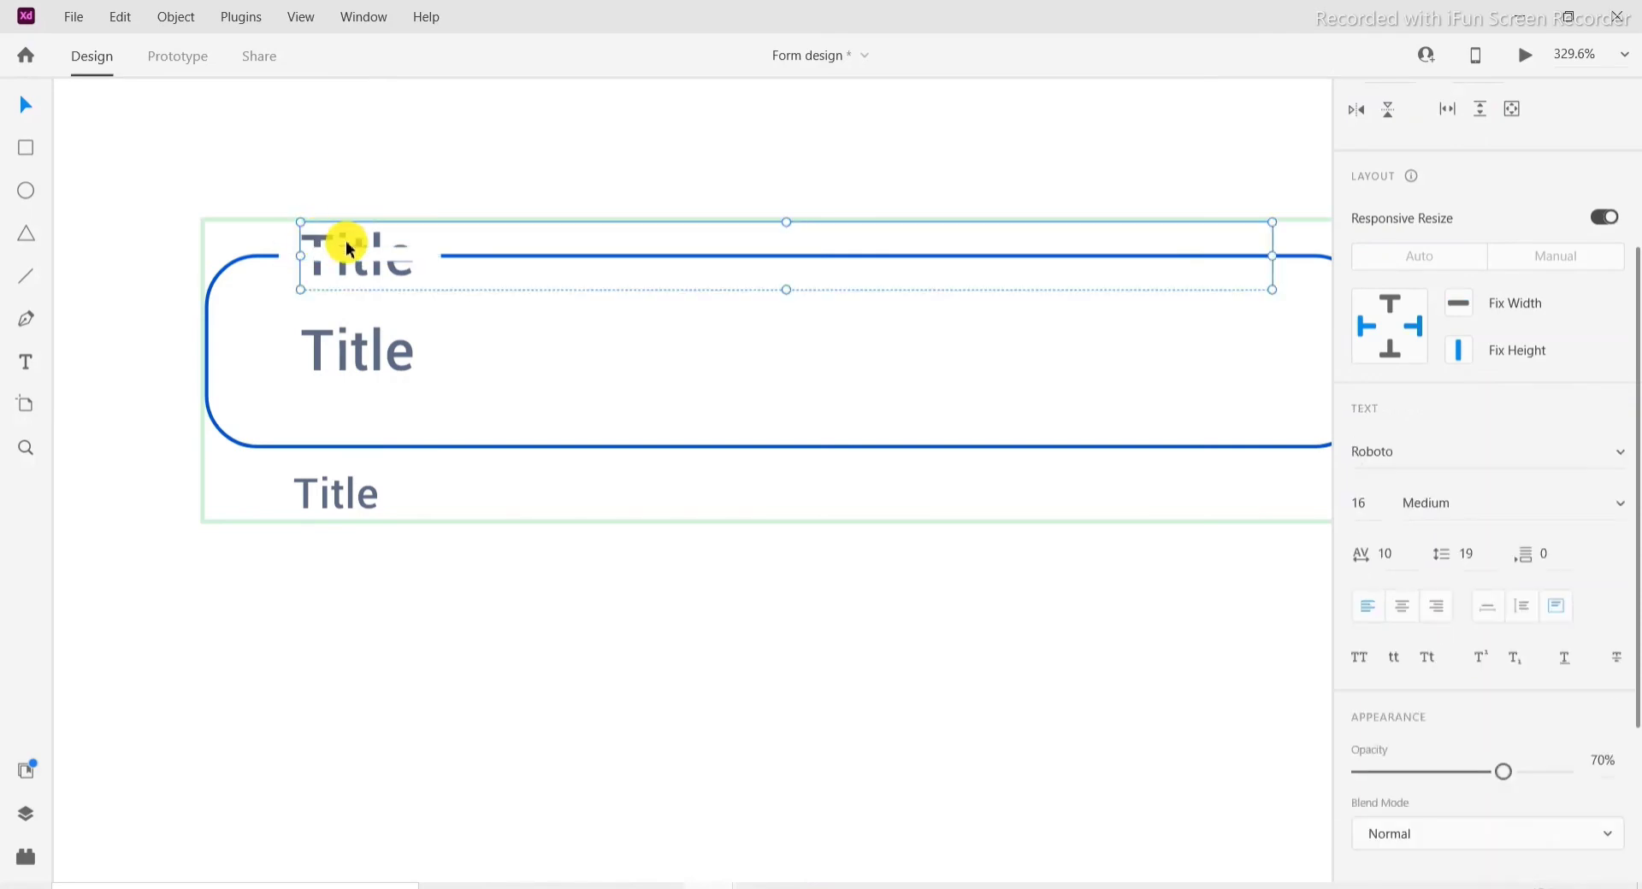
key(ctrl+x)
key(ctrl+v)
click(417, 189)
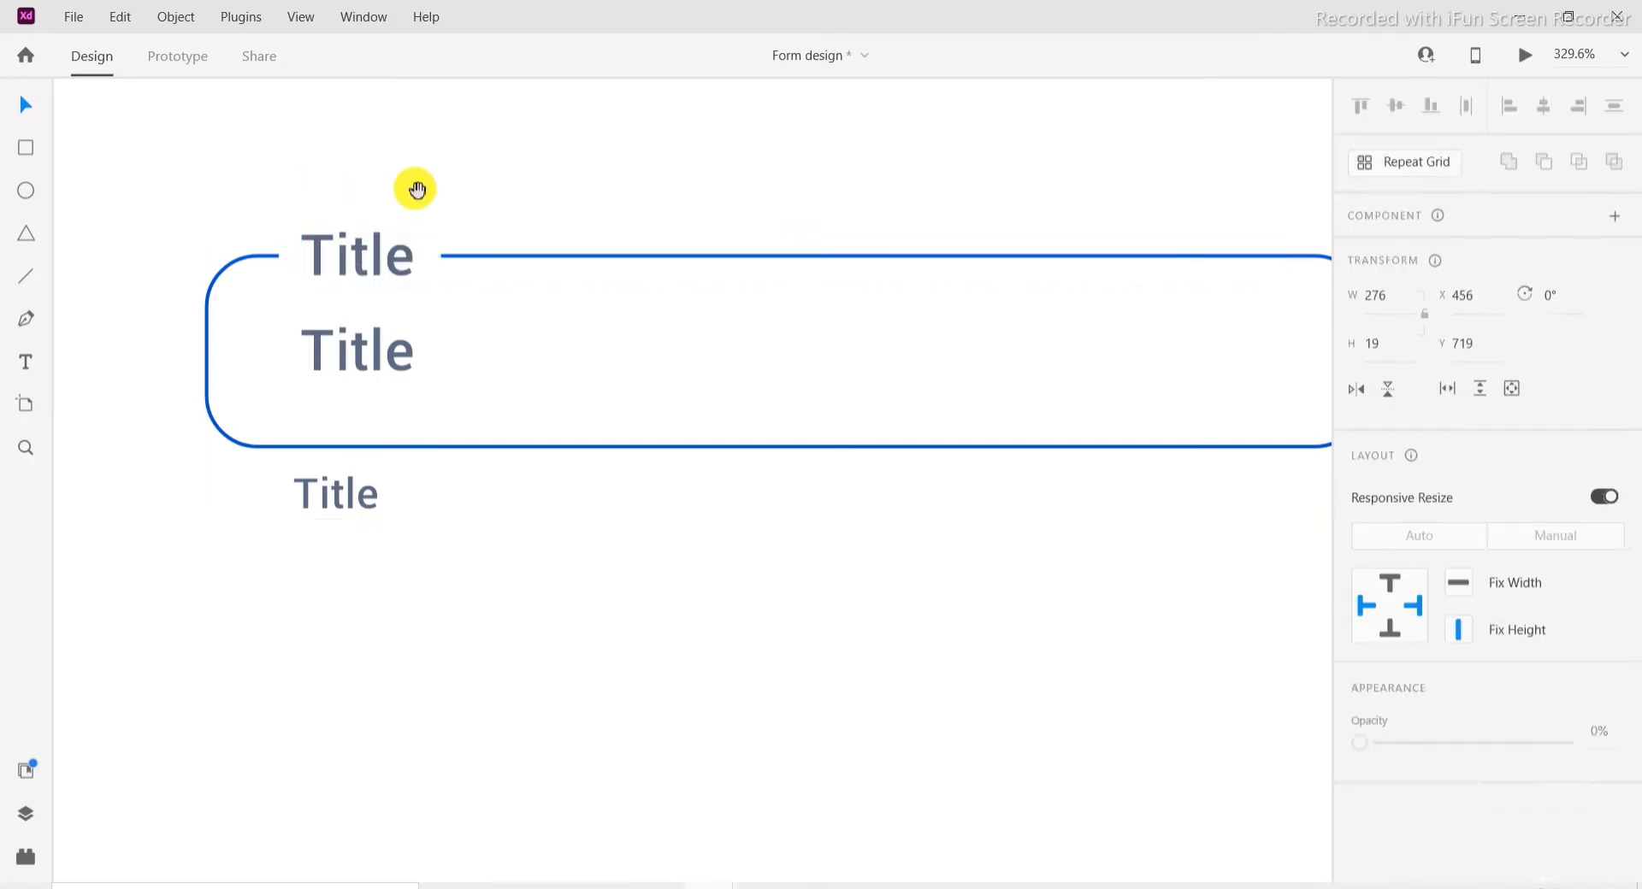
Step: Set the upper Title's font size to 12 and reposition it within the border gap, left-aligned with the Title below the field
drag(435, 176, 415, 169)
double_click(314, 236)
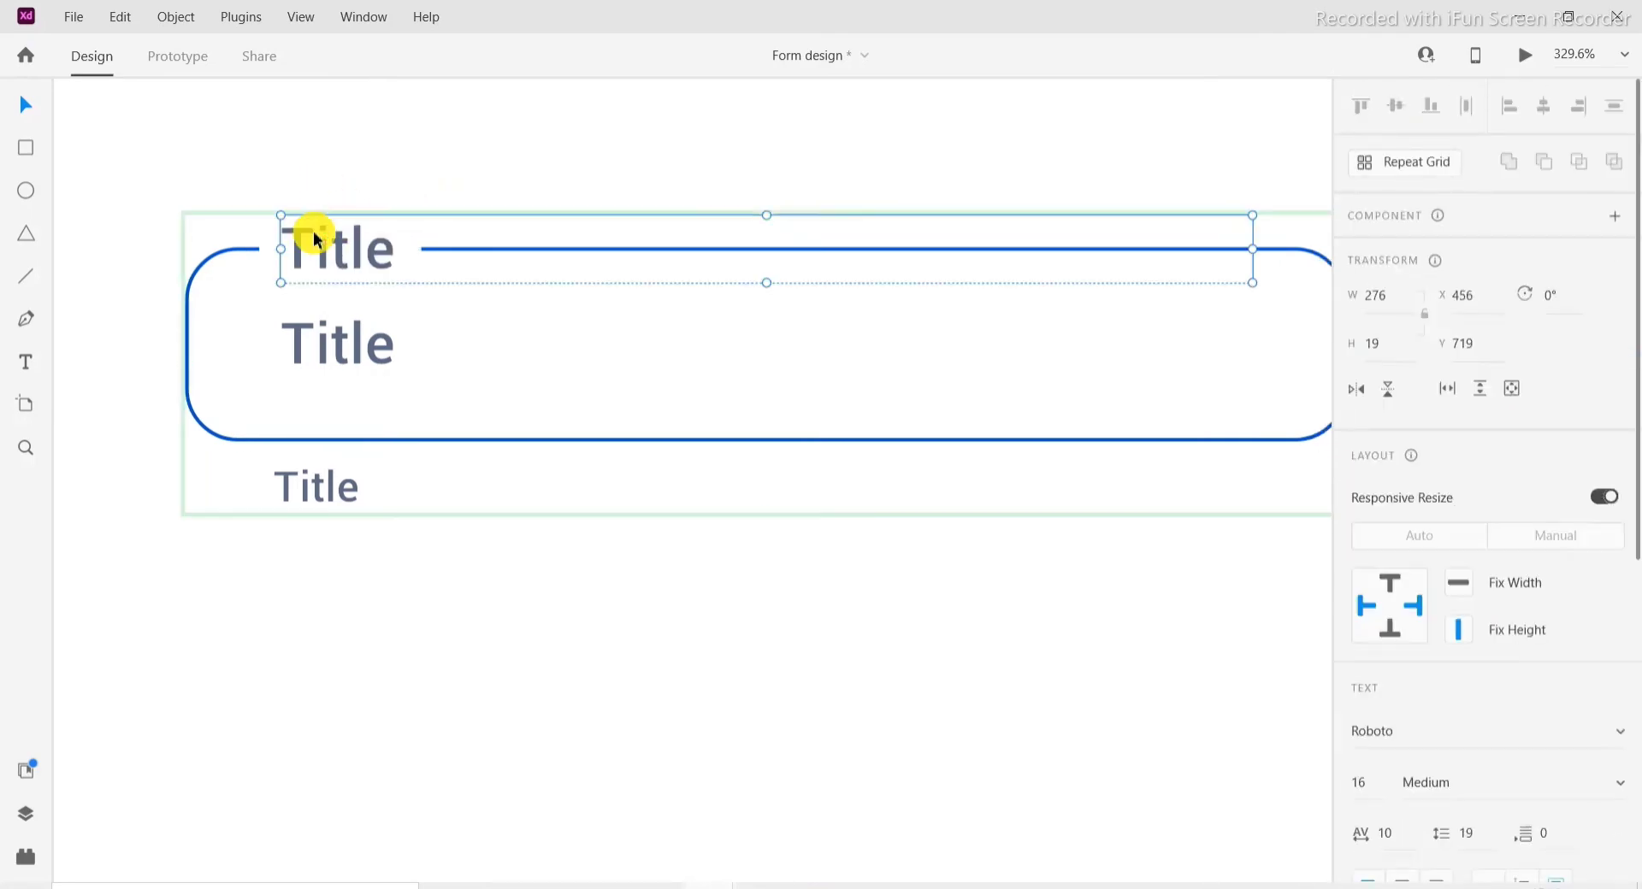
scroll(1478, 729, down, 5)
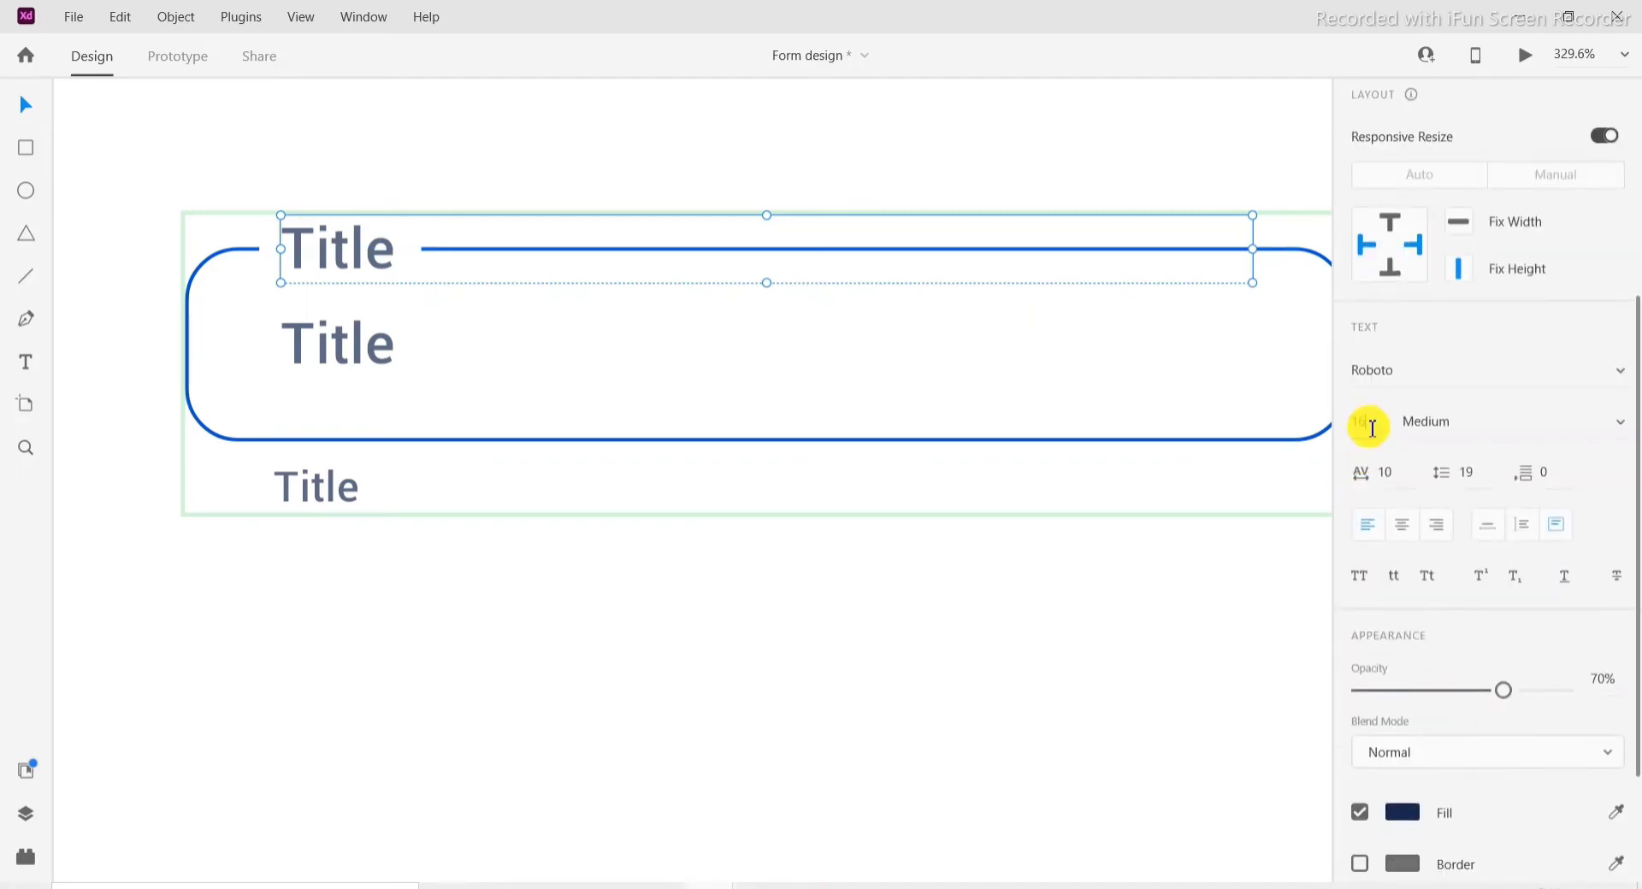
key(Return)
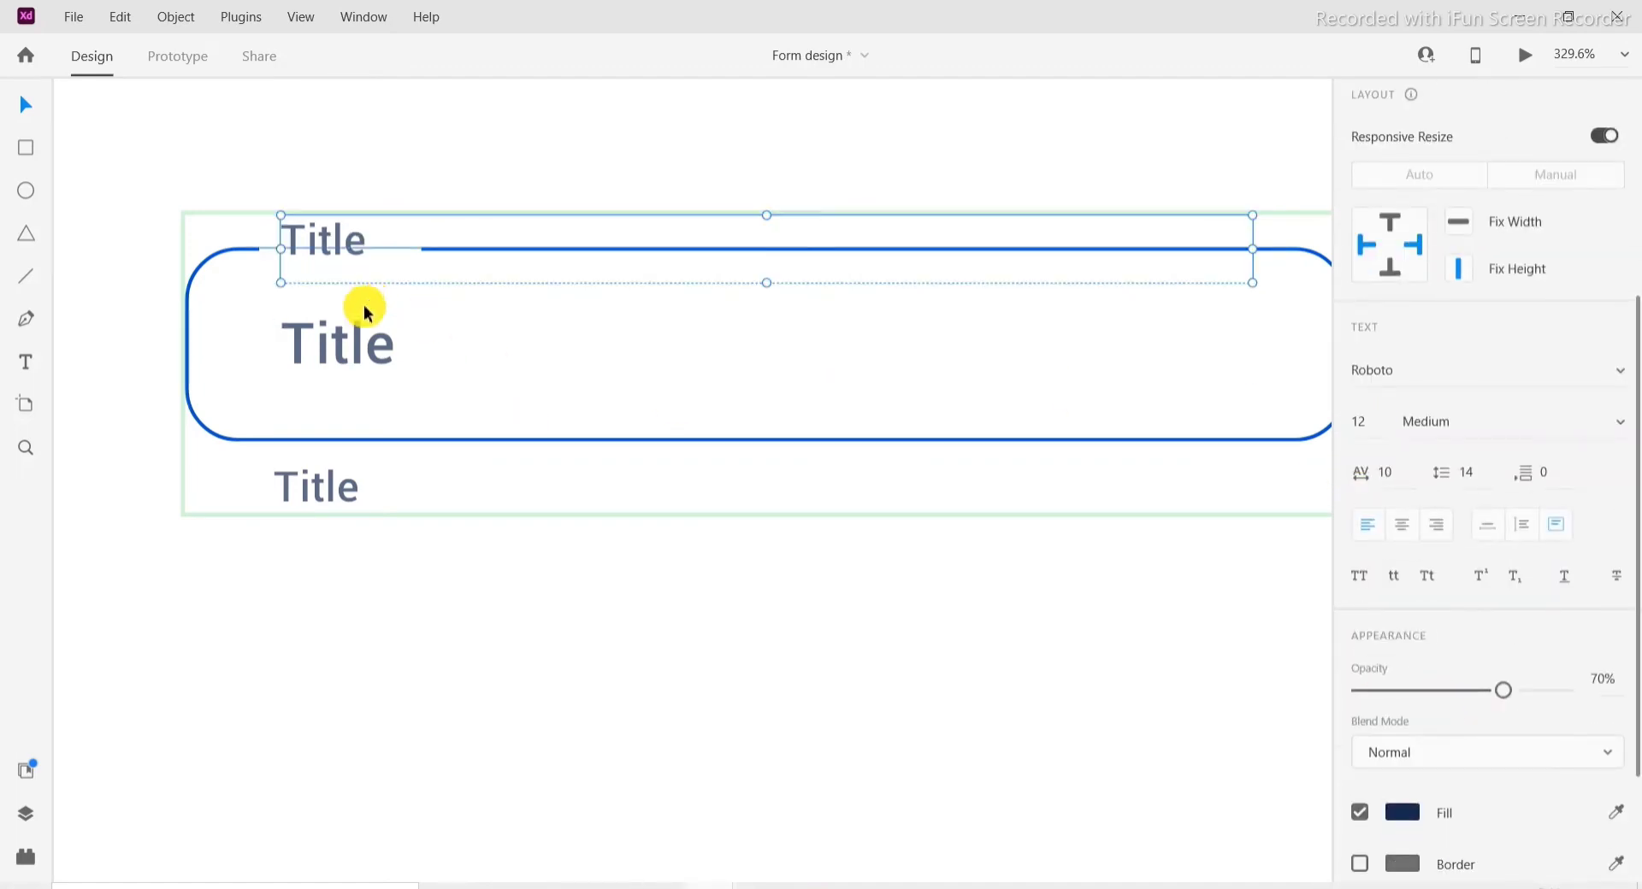
drag(328, 241, 318, 253)
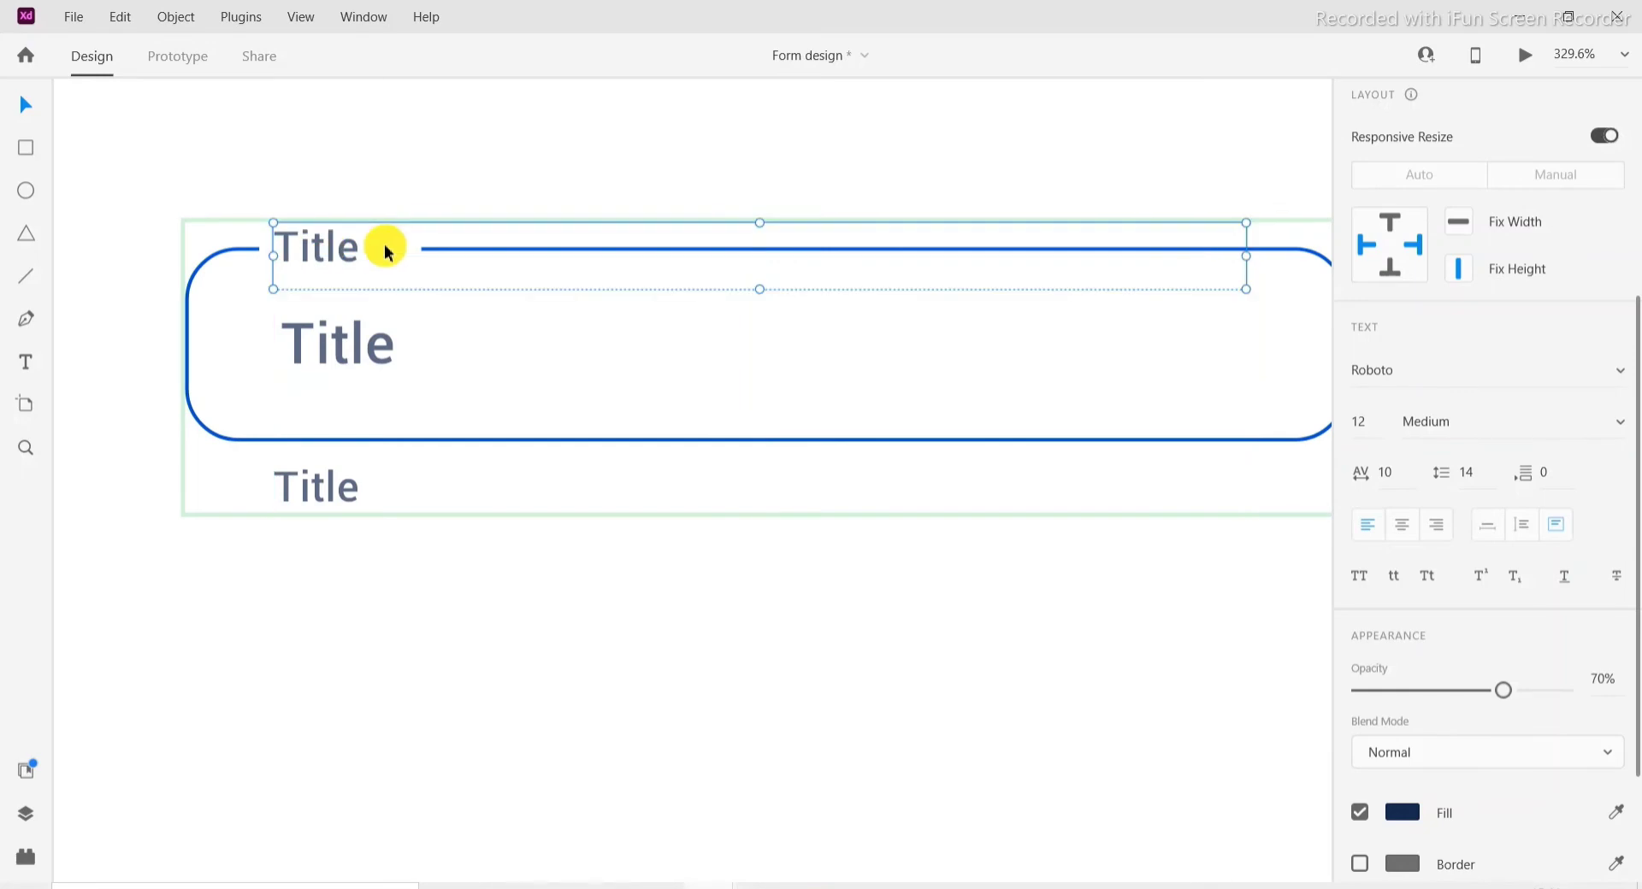